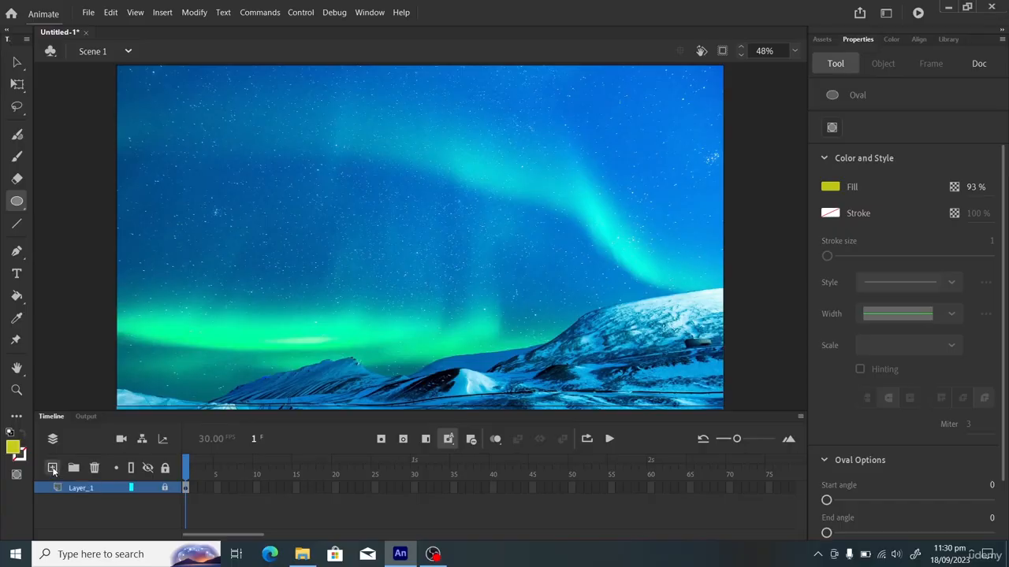
Draw a yellow circle about 213 px wide on a new layer and place it near the stage's upper-left corner
{"action": "left_click", "coordinate": [53, 470]}
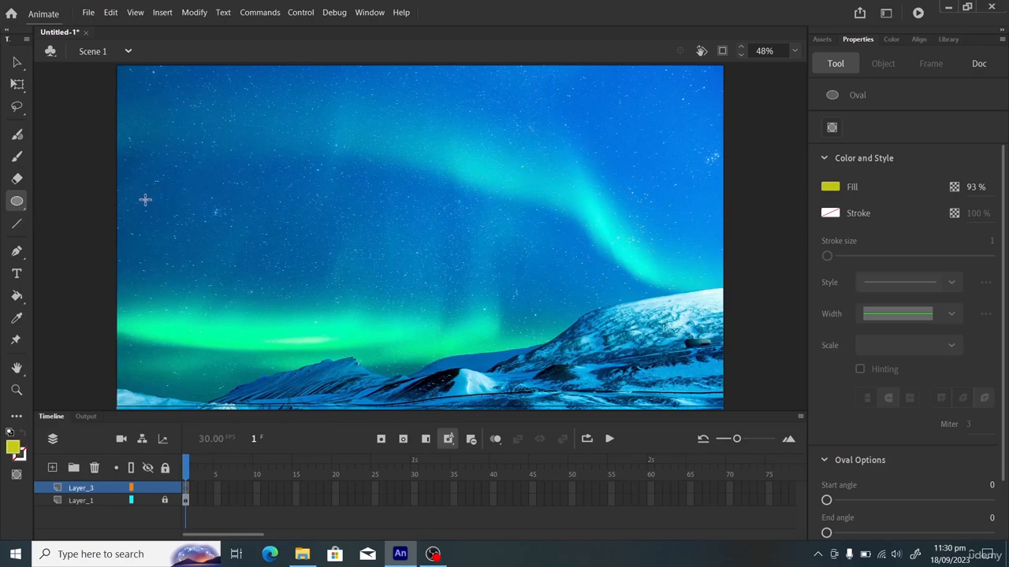
{"action": "left_click_drag", "start_coordinate": [145, 198], "coordinate": [212, 268]}
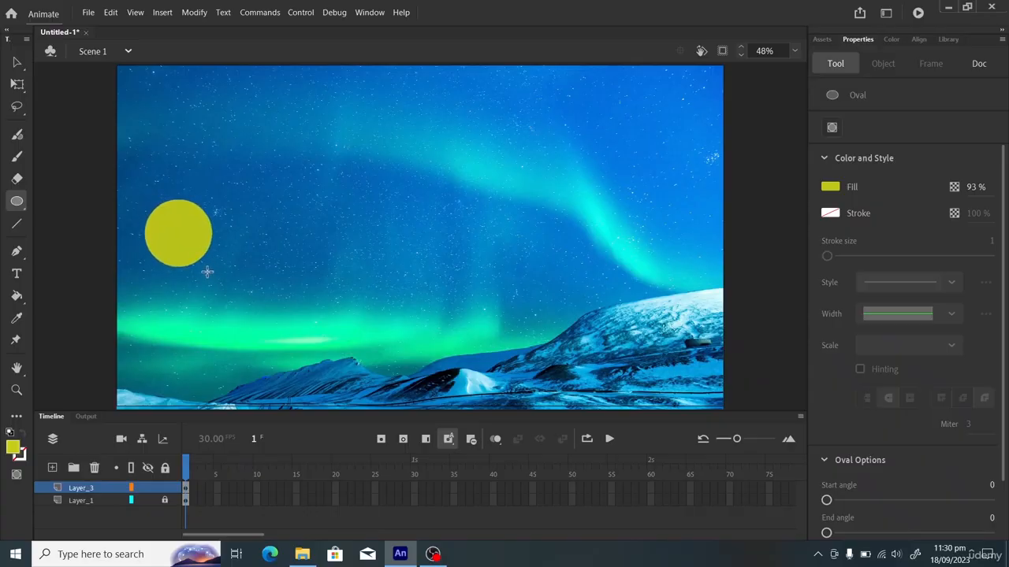
{"action": "left_click", "coordinate": [17, 61]}
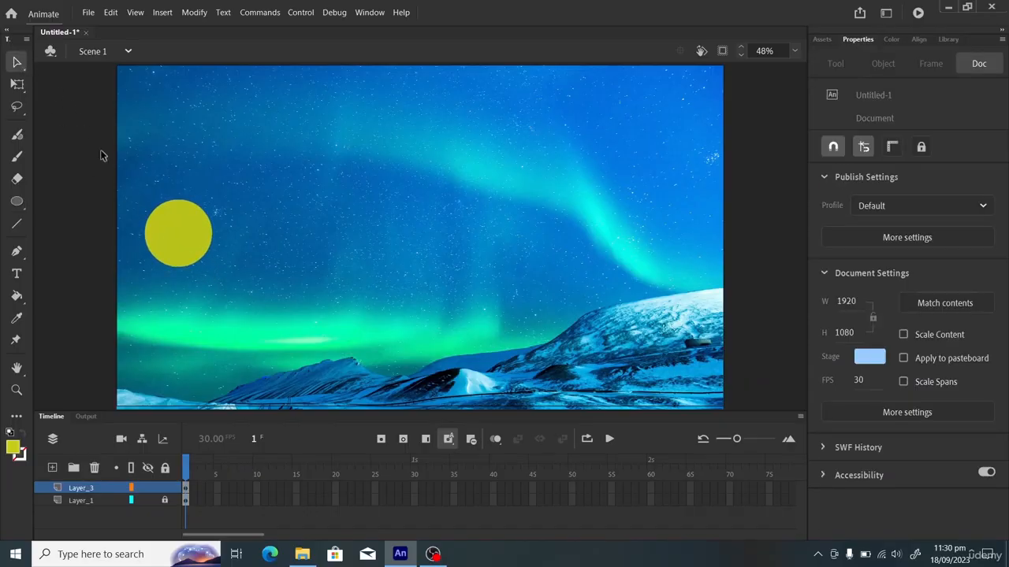
{"action": "left_click", "coordinate": [184, 246]}
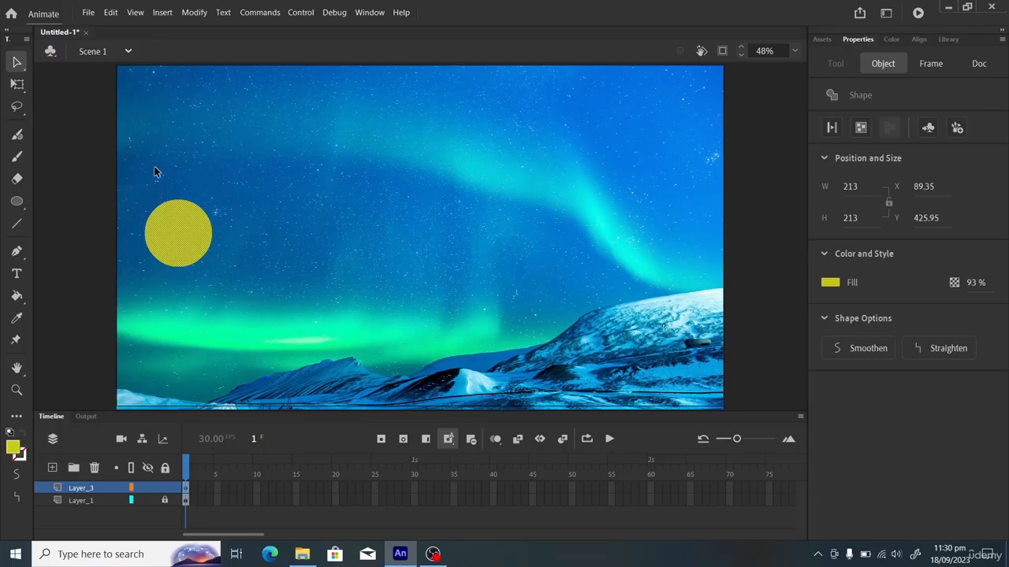
{"action": "left_click_drag", "start_coordinate": [176, 234], "coordinate": [159, 131]}
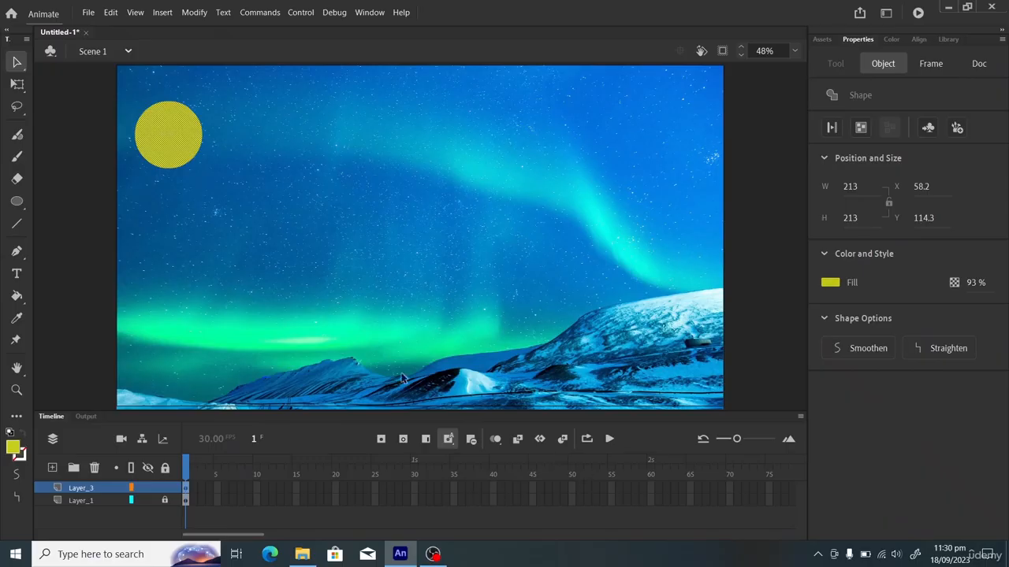
Extend the frames of both layers to frame 60 and return the playhead to frame 1
{"action": "left_click", "coordinate": [651, 498]}
{"action": "left_click", "coordinate": [645, 520]}
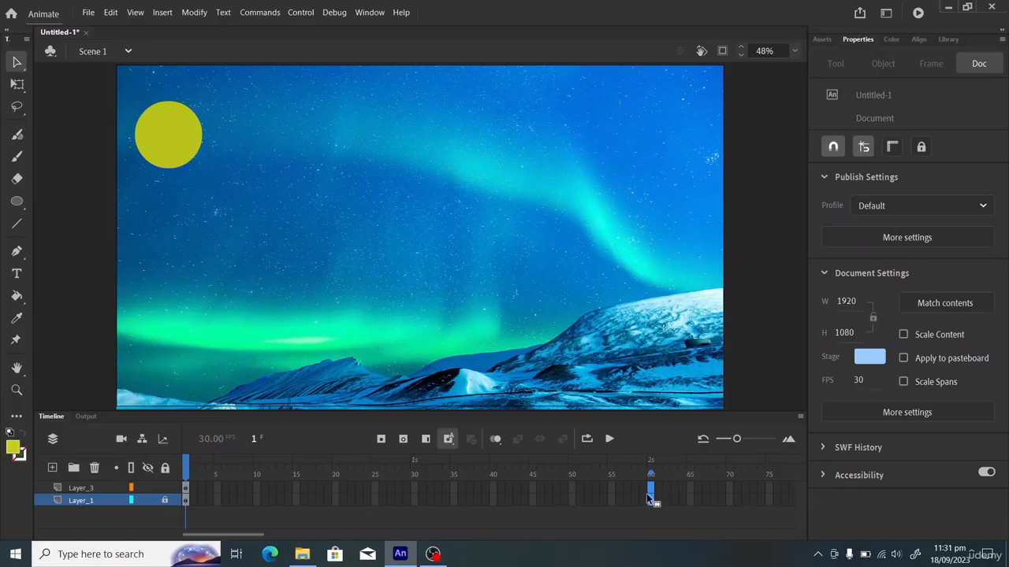
{"action": "left_click", "coordinate": [426, 440]}
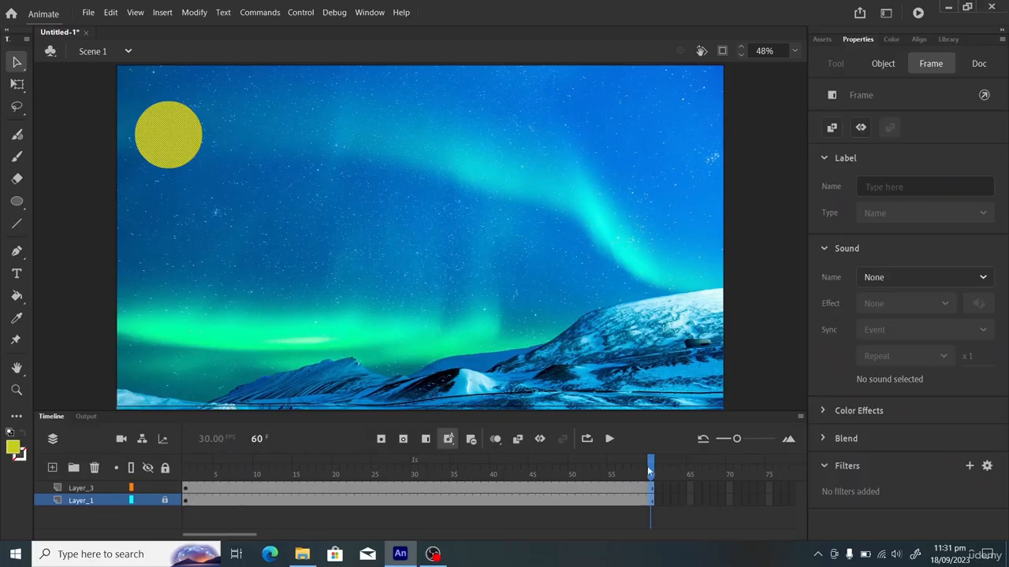
{"action": "left_click_drag", "start_coordinate": [651, 470], "coordinate": [219, 530]}
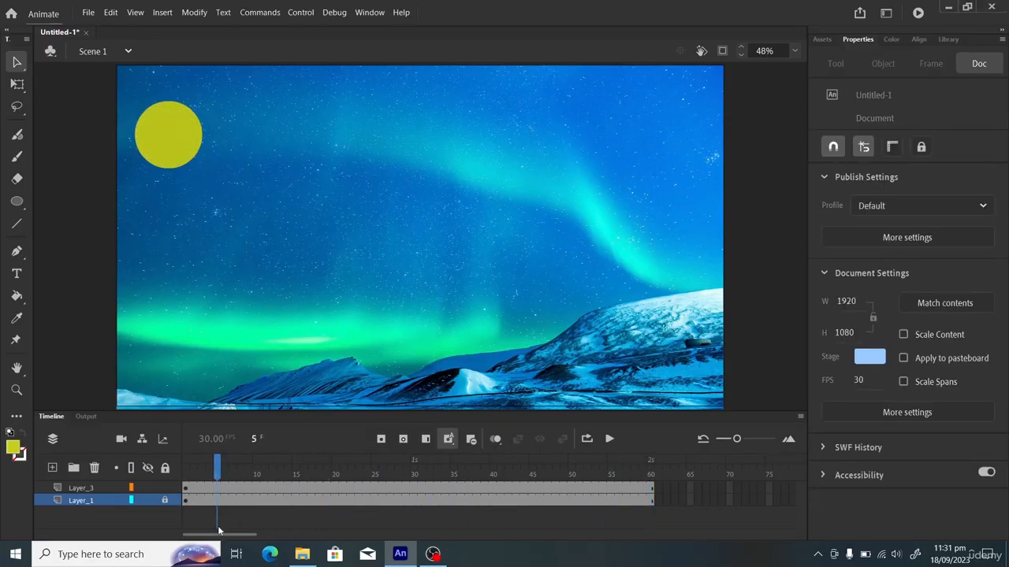
{"action": "left_click_drag", "start_coordinate": [217, 475], "coordinate": [186, 471]}
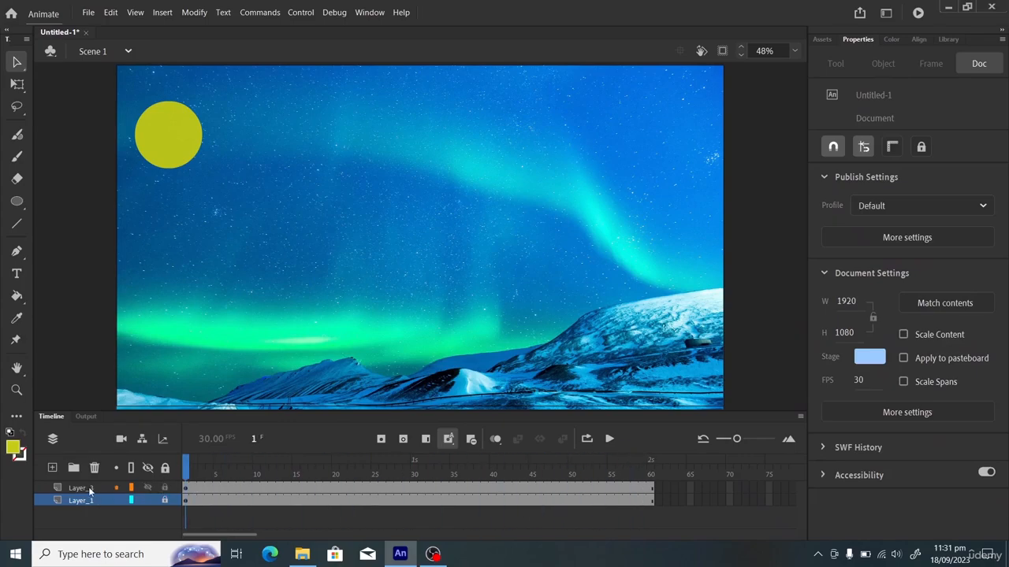
Rename the circle's layer as circle and the background image's layer as bg
{"action": "left_click", "coordinate": [89, 490]}
{"action": "double_click", "coordinate": [87, 489]}
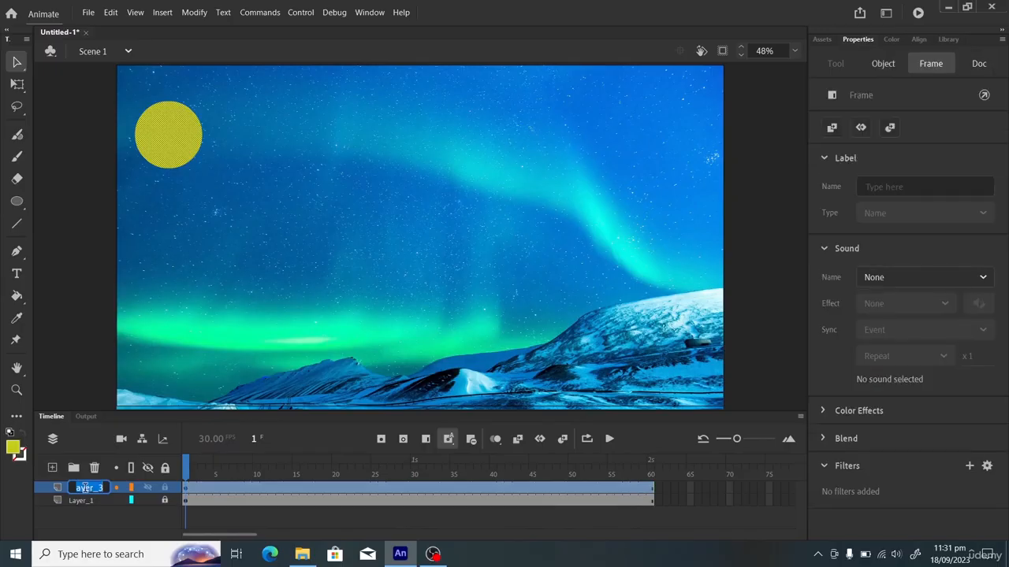
{"action": "type", "text": "circle"}
{"action": "left_click", "coordinate": [83, 500]}
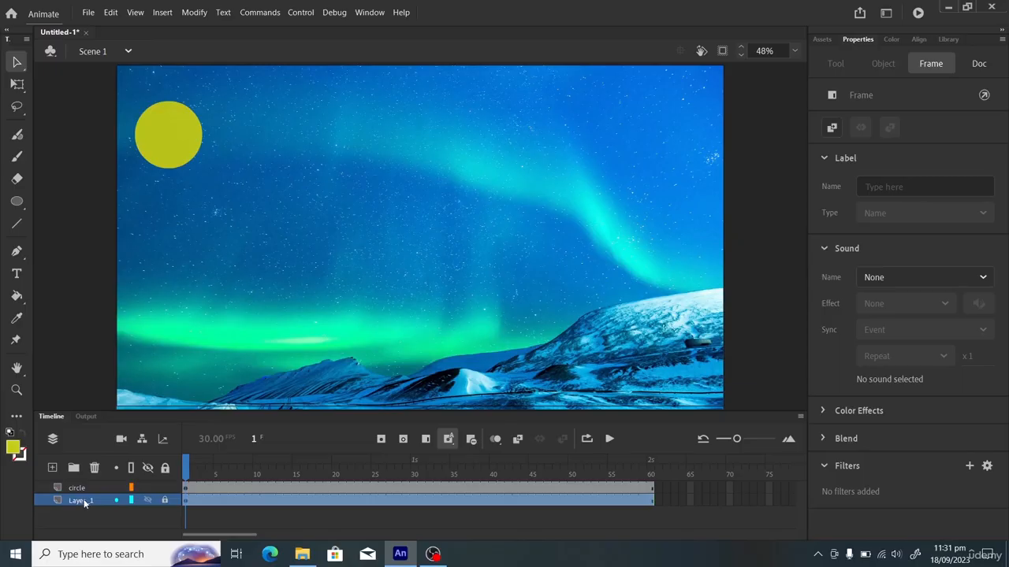
{"action": "double_click", "coordinate": [83, 501]}
{"action": "type", "text": "bg"}
{"action": "key", "text": "Return"}
Create a classic tween on the circle layer, converting its content to a symbol
{"action": "left_click", "coordinate": [186, 488]}
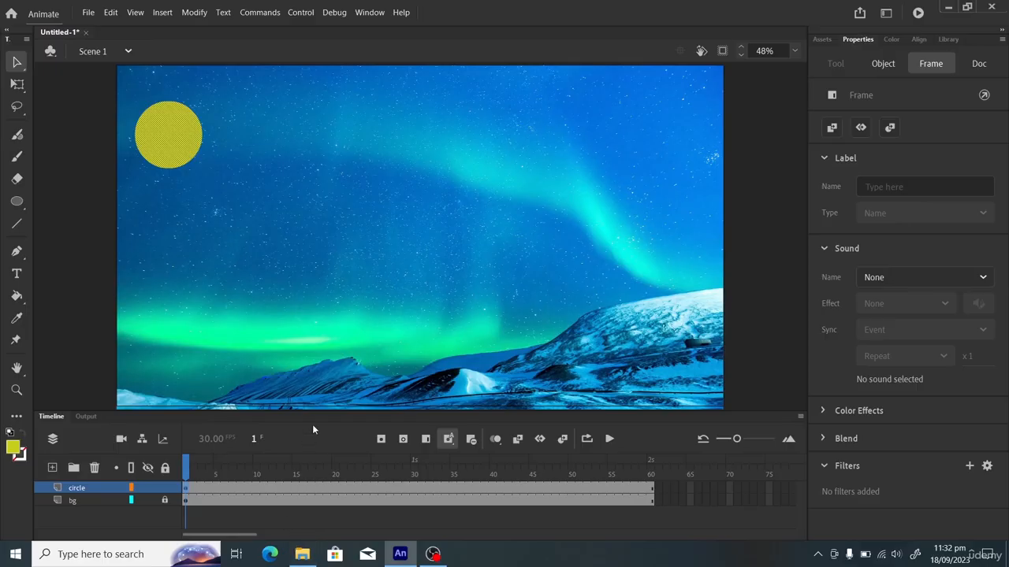
{"action": "right_click", "coordinate": [300, 491]}
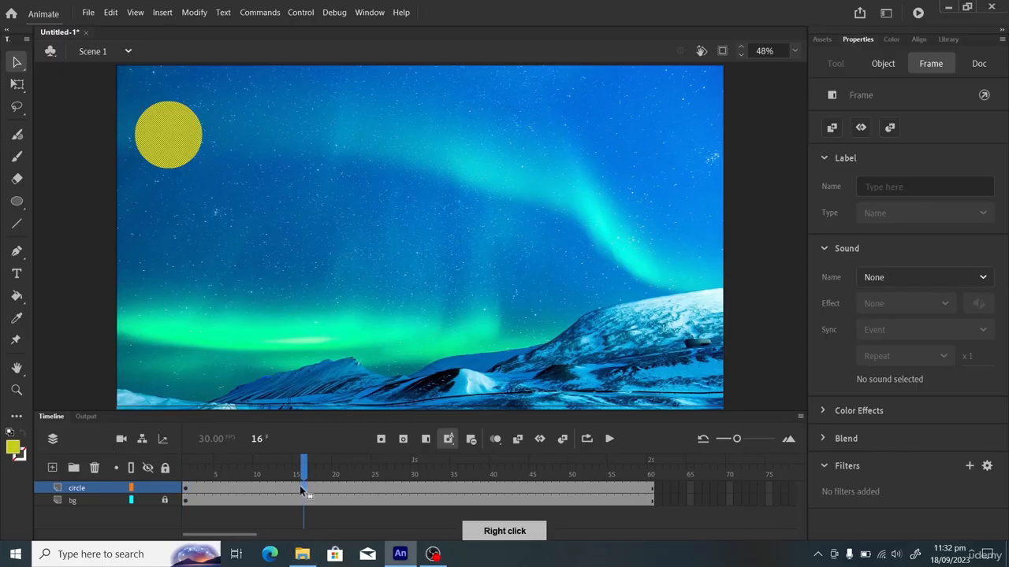
{"action": "middle_click", "coordinate": [303, 487]}
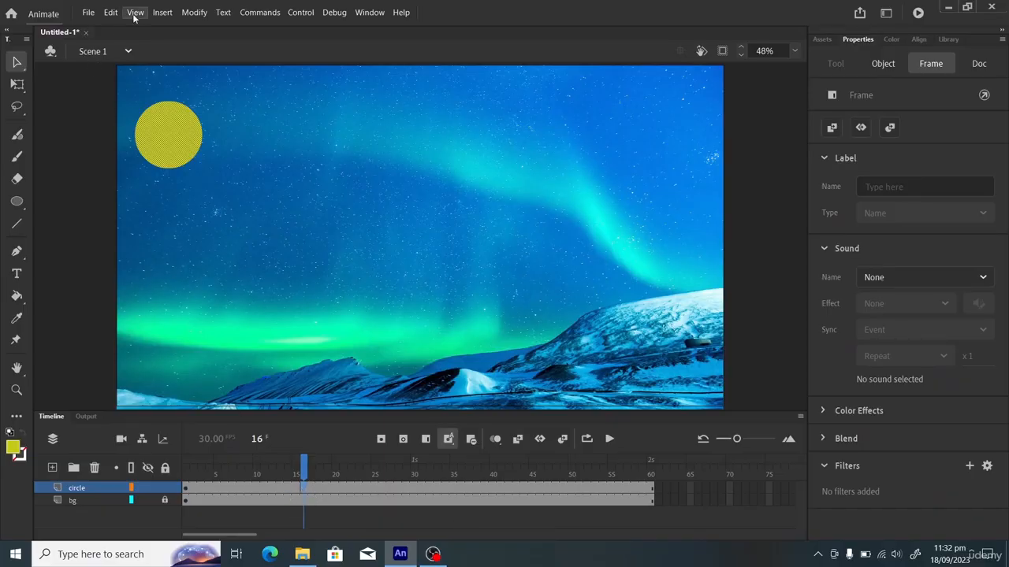
{"action": "left_click", "coordinate": [163, 13]}
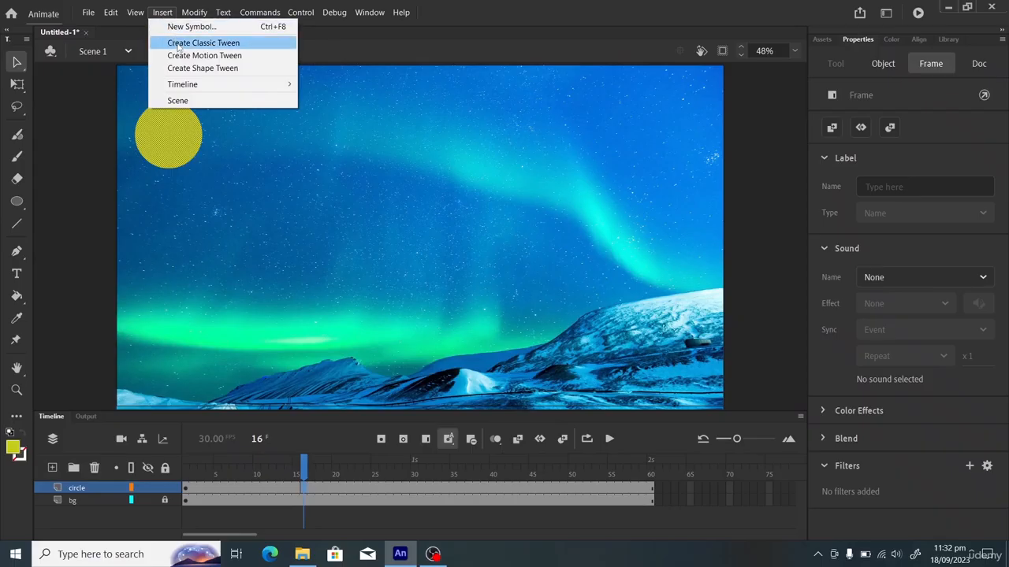
{"action": "left_click", "coordinate": [178, 44]}
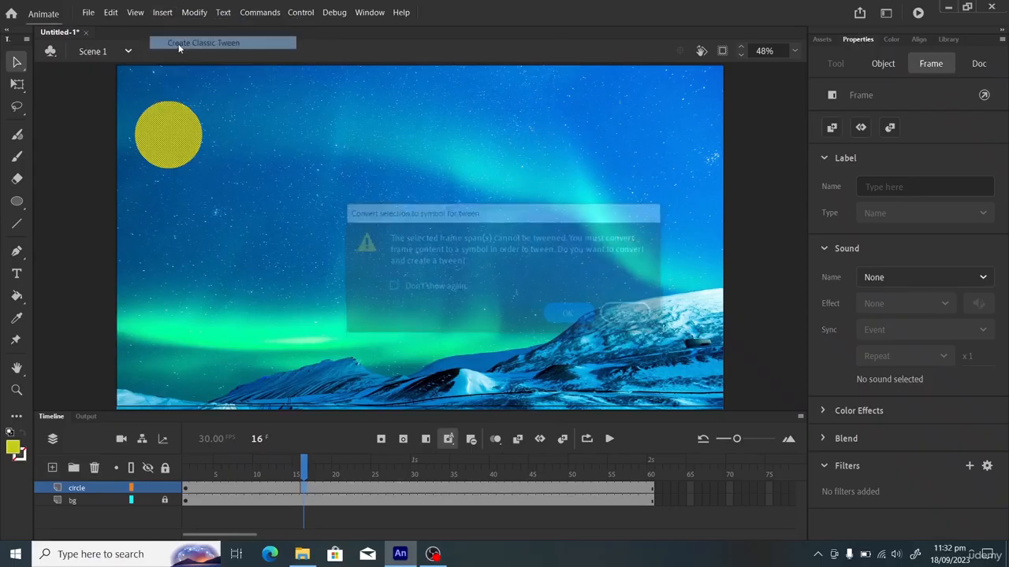
{"action": "left_click", "coordinate": [570, 315]}
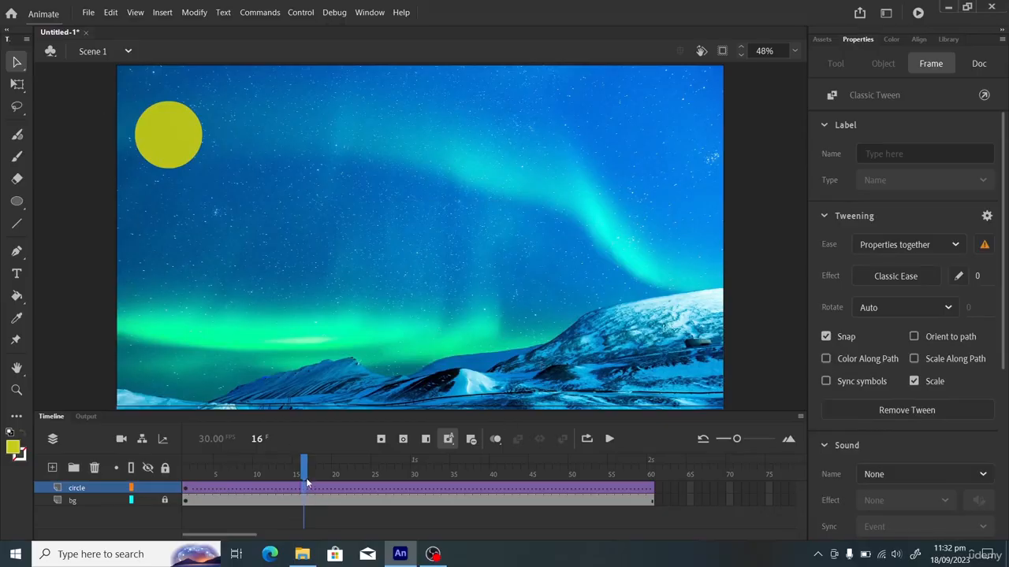
At frame 60, move the circle horizontally to the stage's upper-right area, at about X 1682
{"action": "left_click_drag", "start_coordinate": [306, 475], "coordinate": [656, 470]}
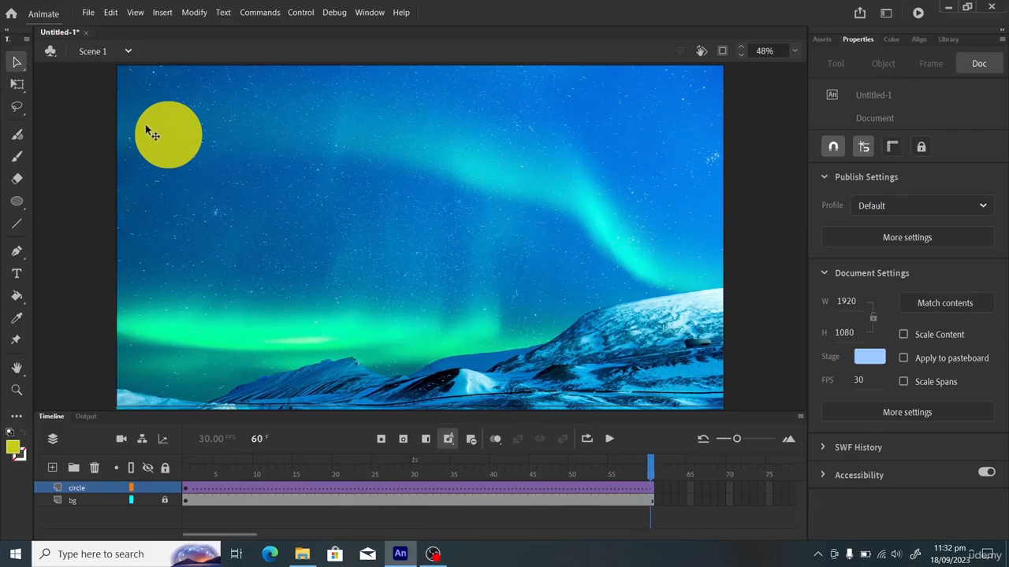
{"action": "left_click", "coordinate": [17, 85]}
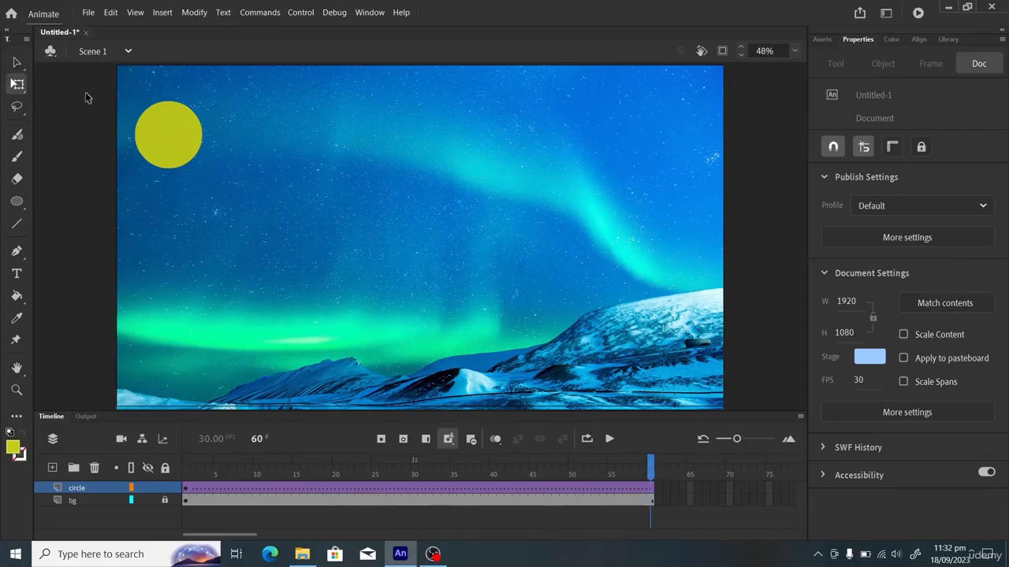
{"action": "middle_click", "coordinate": [169, 145]}
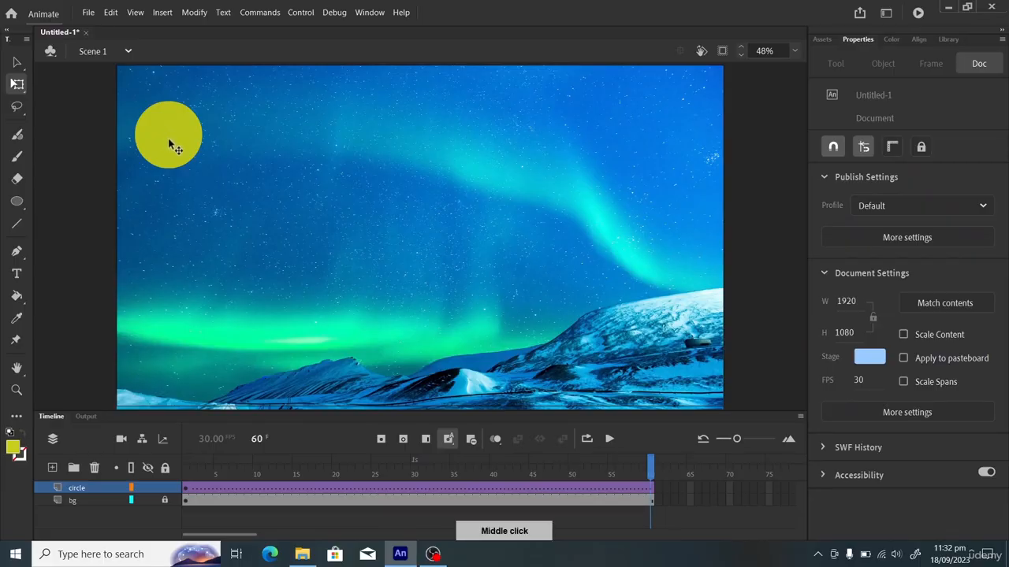
{"action": "left_click_drag", "start_coordinate": [169, 145], "coordinate": [116, 164]}
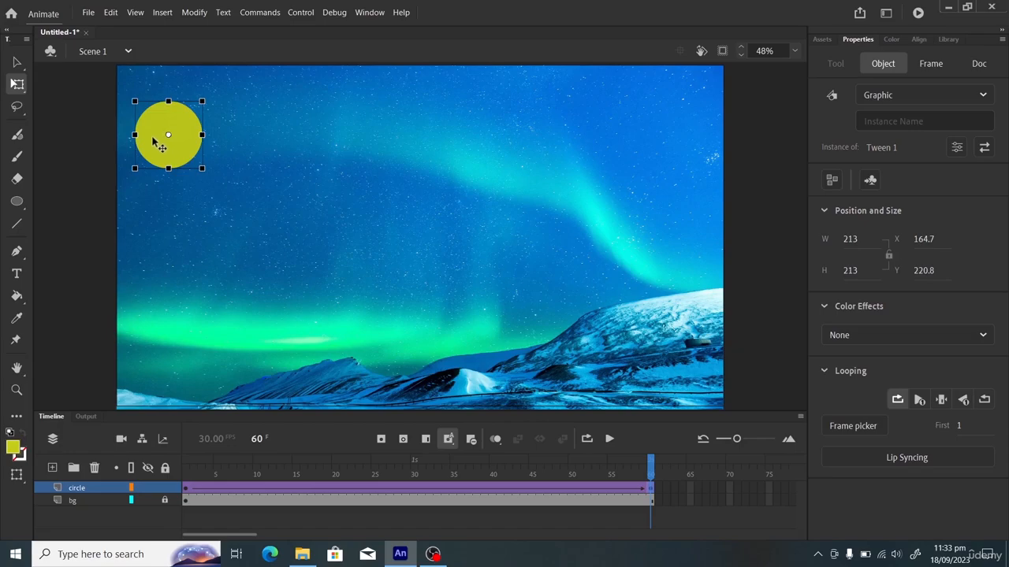
{"action": "left_click_drag", "start_coordinate": [155, 142], "coordinate": [634, 142]}
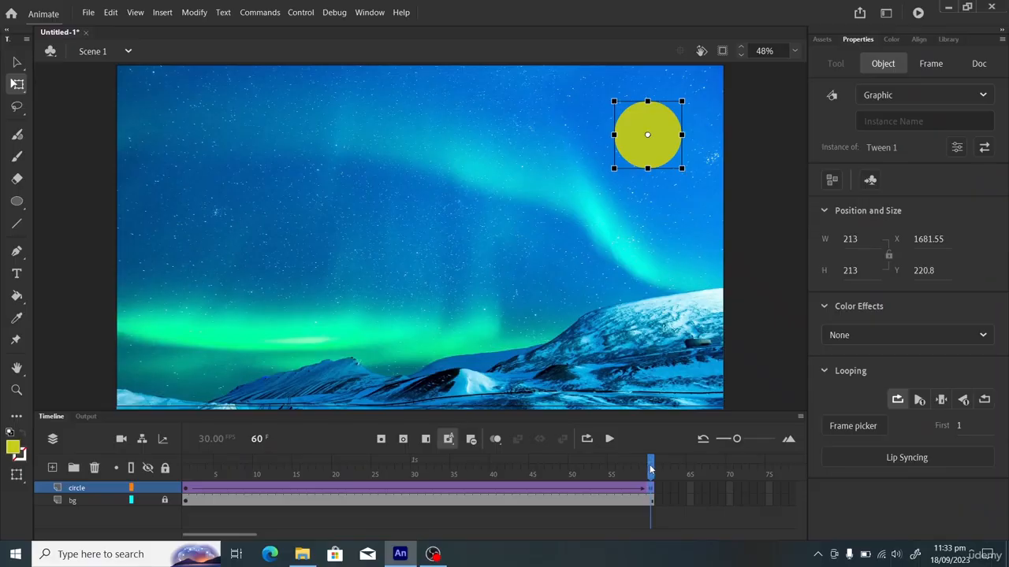
Play the circle's animation from frame 1 to check its movement across the sky
{"action": "left_click_drag", "start_coordinate": [651, 470], "coordinate": [186, 465]}
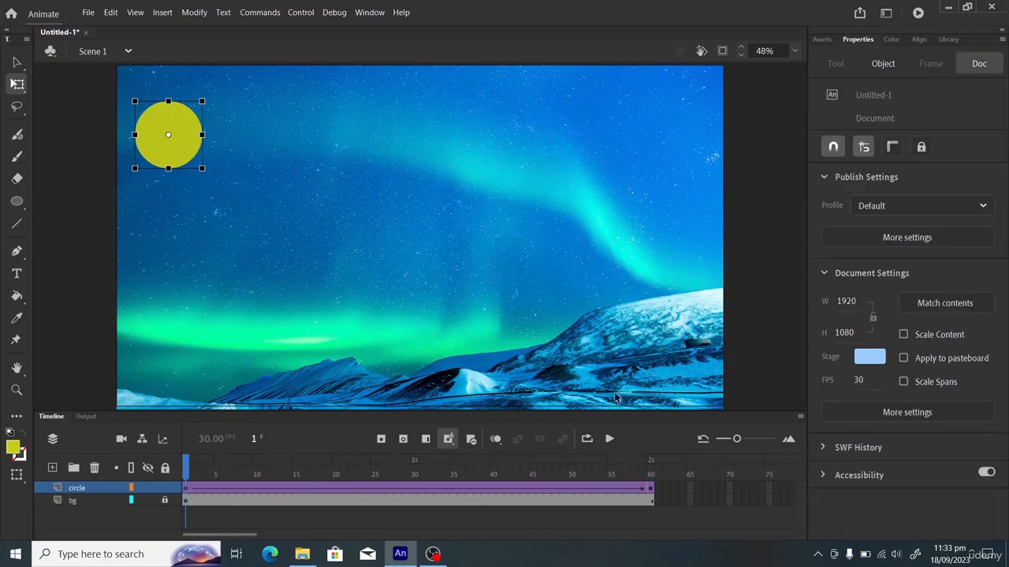
{"action": "left_click", "coordinate": [609, 440]}
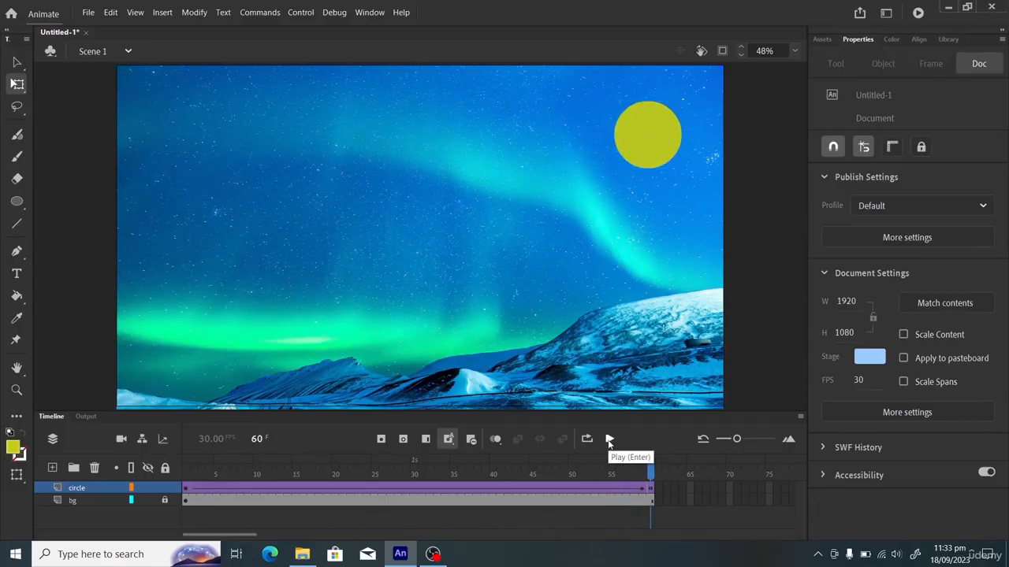
{"action": "left_click", "coordinate": [609, 439]}
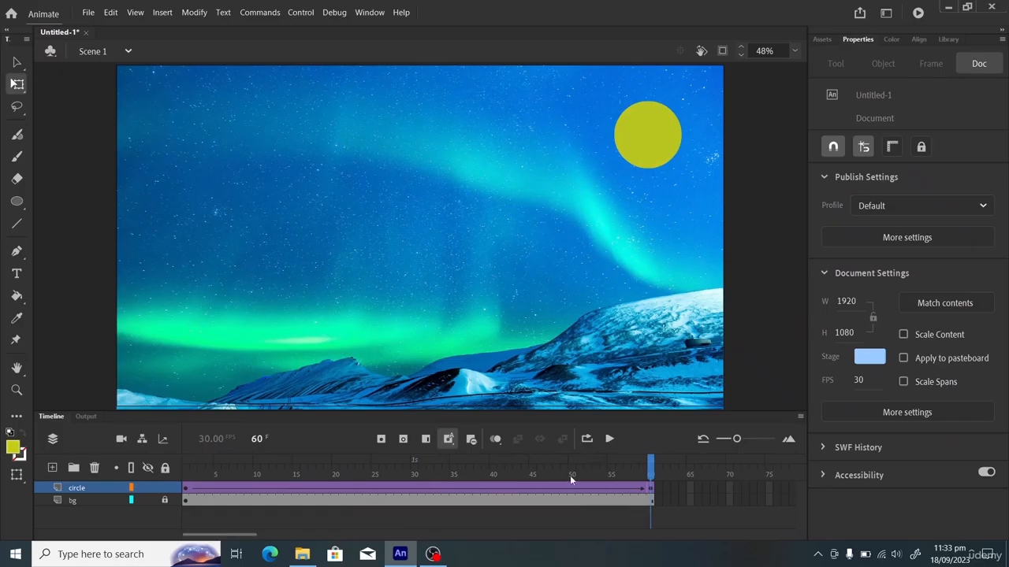
Move the circle layer's end keyframe to frame 25 and play the faster animation from frame 1
{"action": "left_click", "coordinate": [641, 491]}
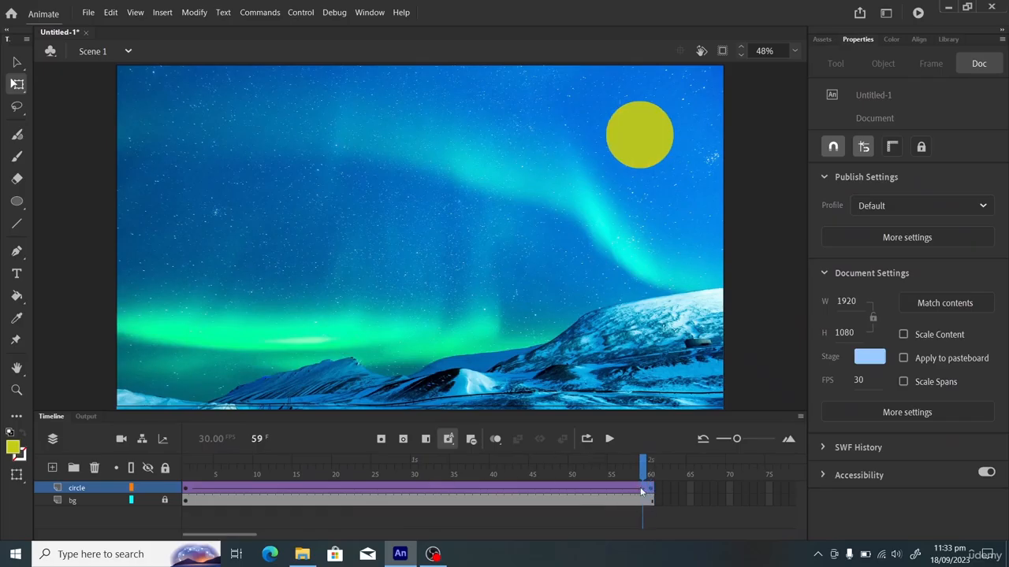
{"action": "left_click_drag", "start_coordinate": [641, 491], "coordinate": [603, 495]}
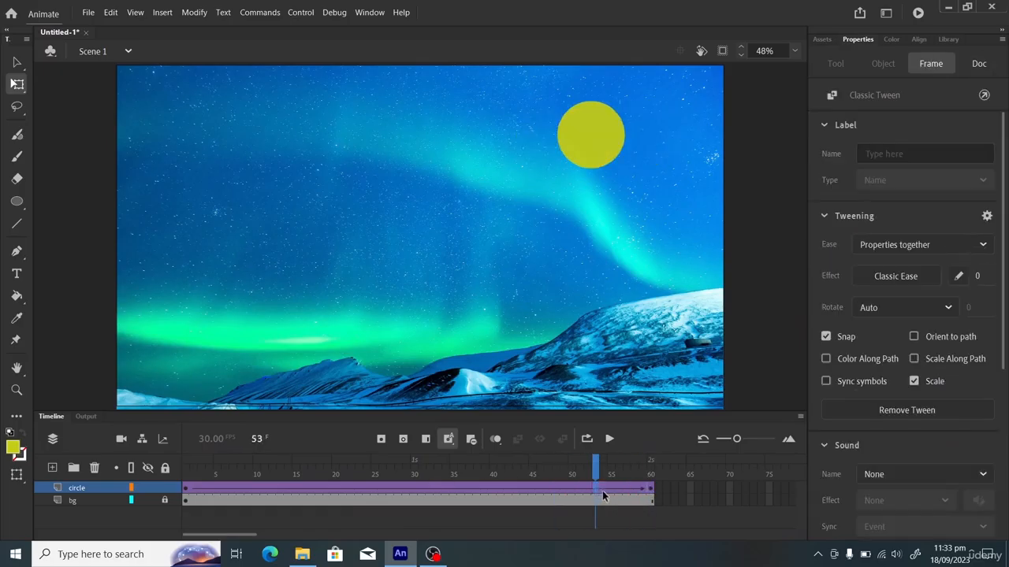
{"action": "left_click", "coordinate": [651, 490]}
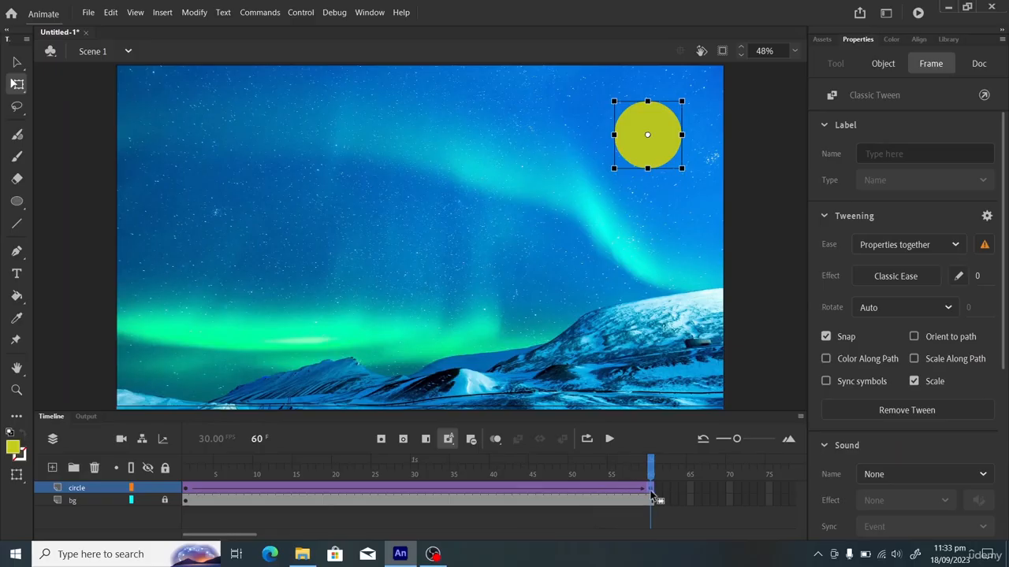
{"action": "left_click_drag", "start_coordinate": [651, 495], "coordinate": [186, 471]}
{"action": "left_click", "coordinate": [370, 468]}
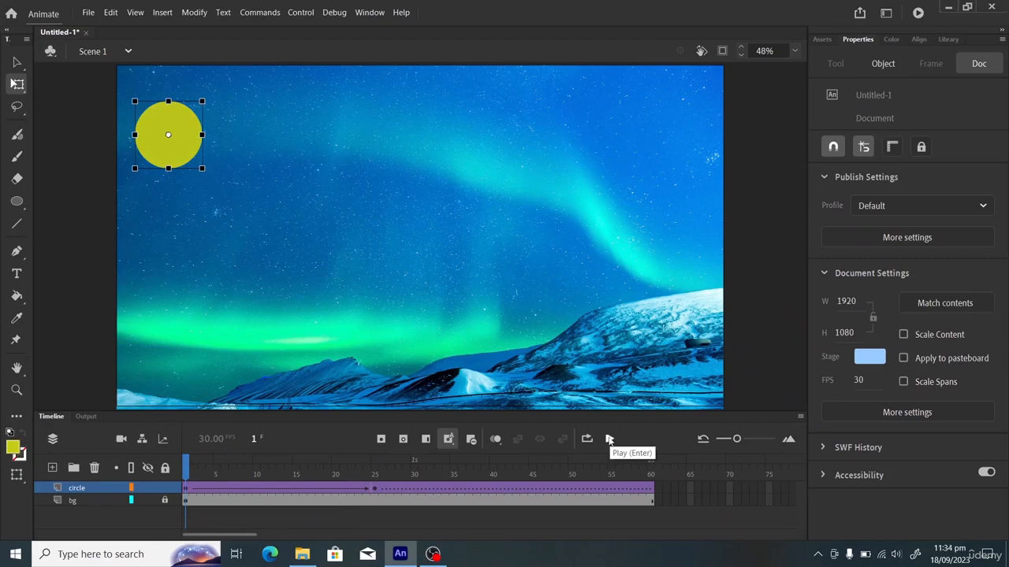
{"action": "left_click", "coordinate": [610, 439]}
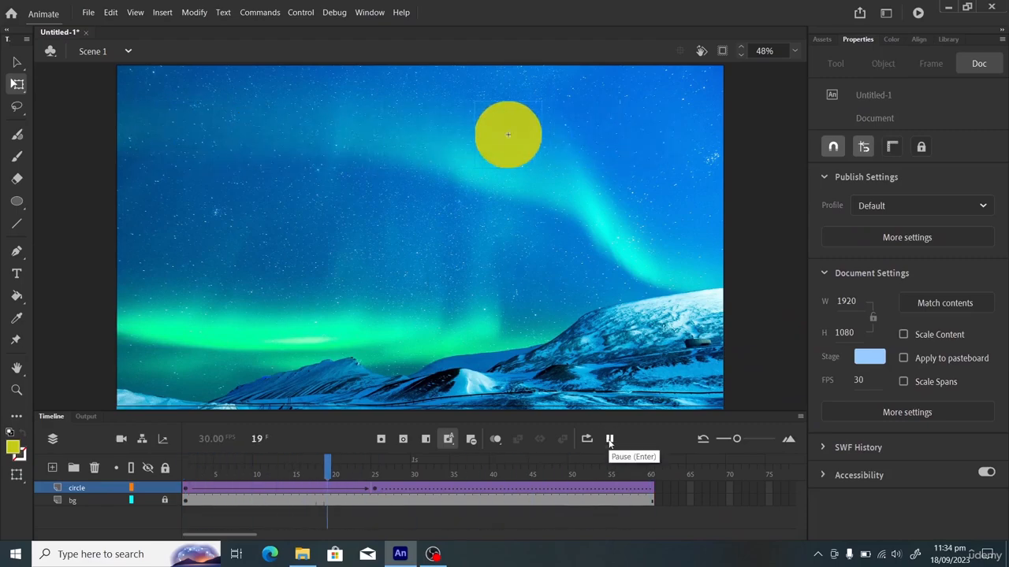
Move the circle layer's second keyframe to frame 9 and preview the animation from frame 1
{"action": "left_click", "coordinate": [374, 488]}
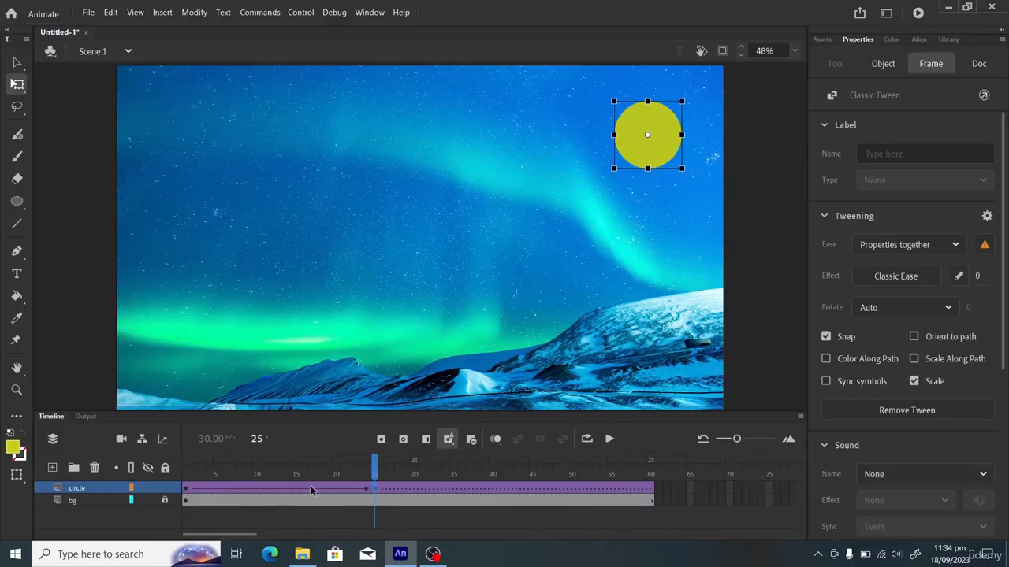
{"action": "left_click_drag", "start_coordinate": [373, 488], "coordinate": [252, 488]}
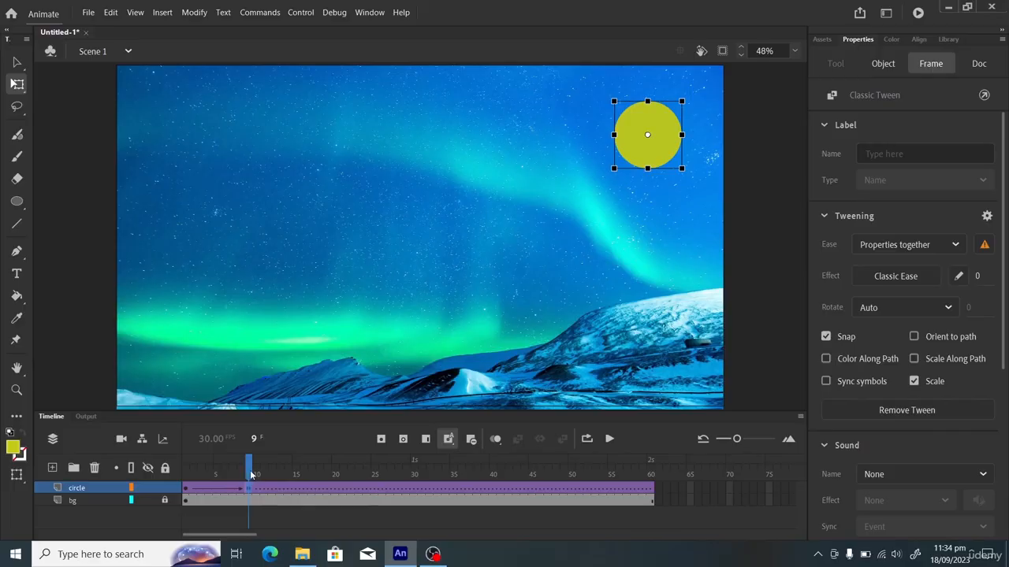
{"action": "left_click", "coordinate": [186, 473]}
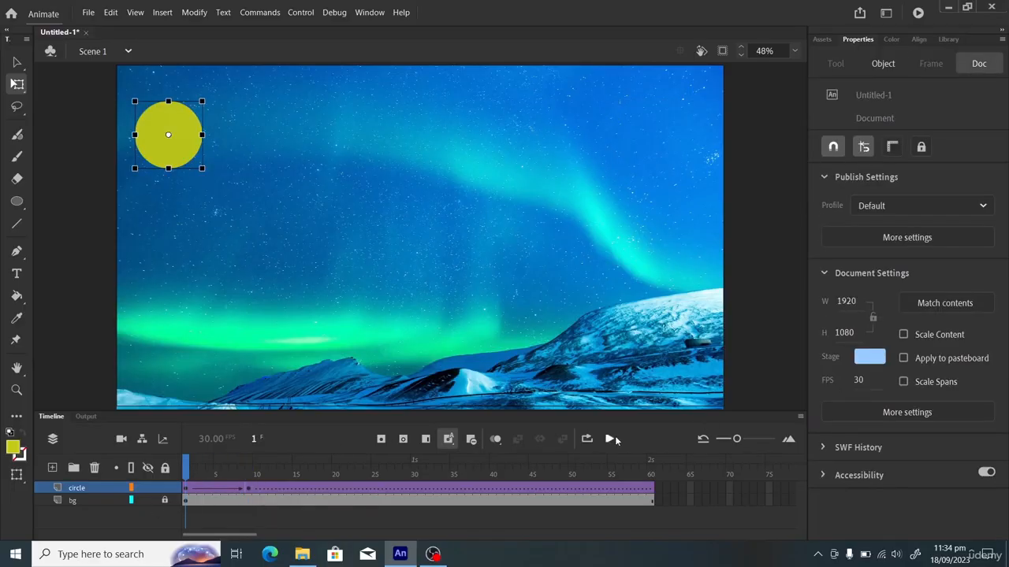
{"action": "left_click", "coordinate": [612, 439]}
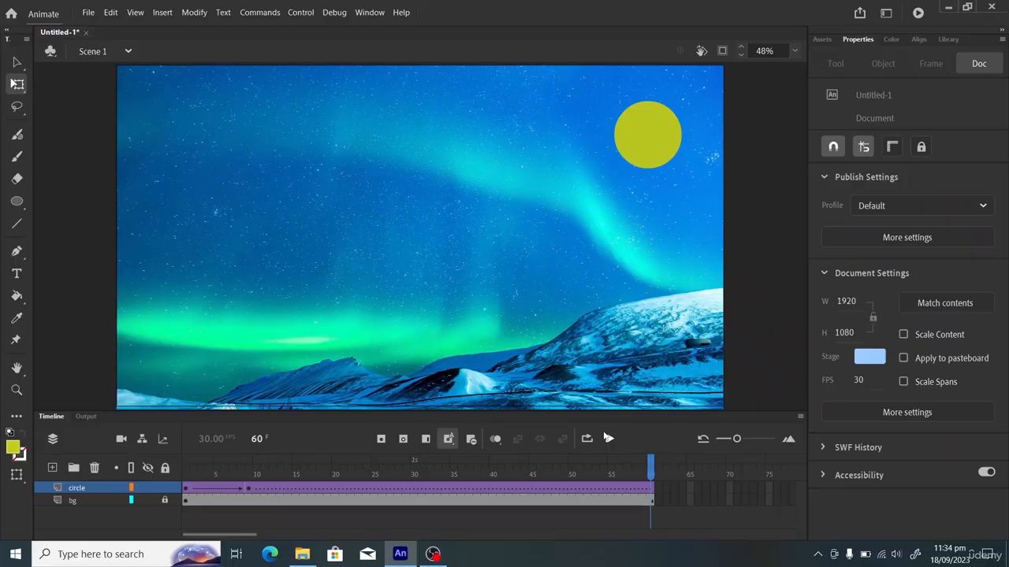
Move the circle layer's second keyframe back to frame 25 and set the playhead at frame 60
{"action": "left_click", "coordinate": [248, 487]}
{"action": "left_click_drag", "start_coordinate": [249, 488], "coordinate": [374, 488]}
{"action": "left_click", "coordinate": [651, 460]}
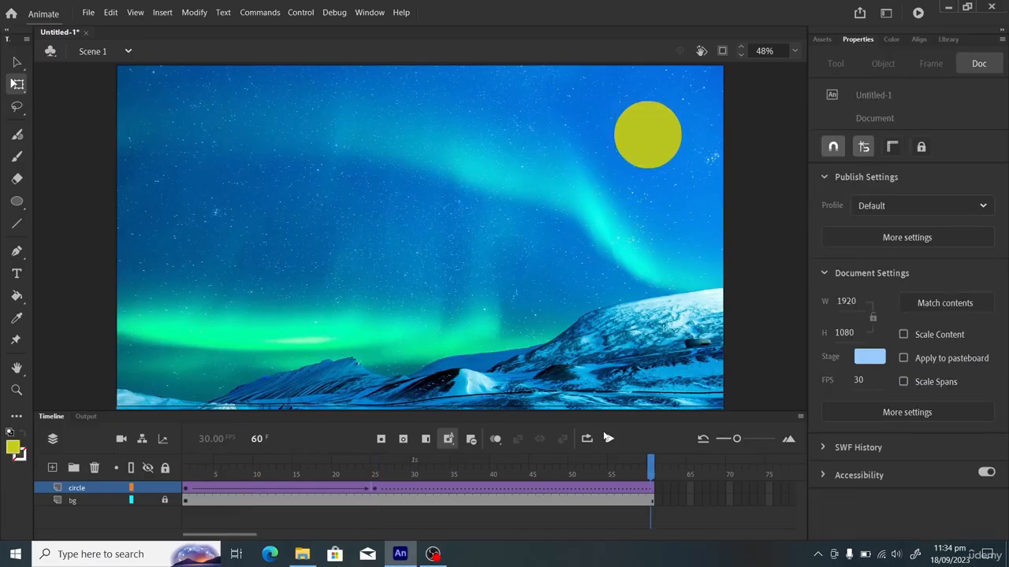
Move the circle layer's second keyframe to frame 60 and return the playhead to frame 1
{"action": "left_click", "coordinate": [374, 488]}
{"action": "left_click", "coordinate": [608, 438]}
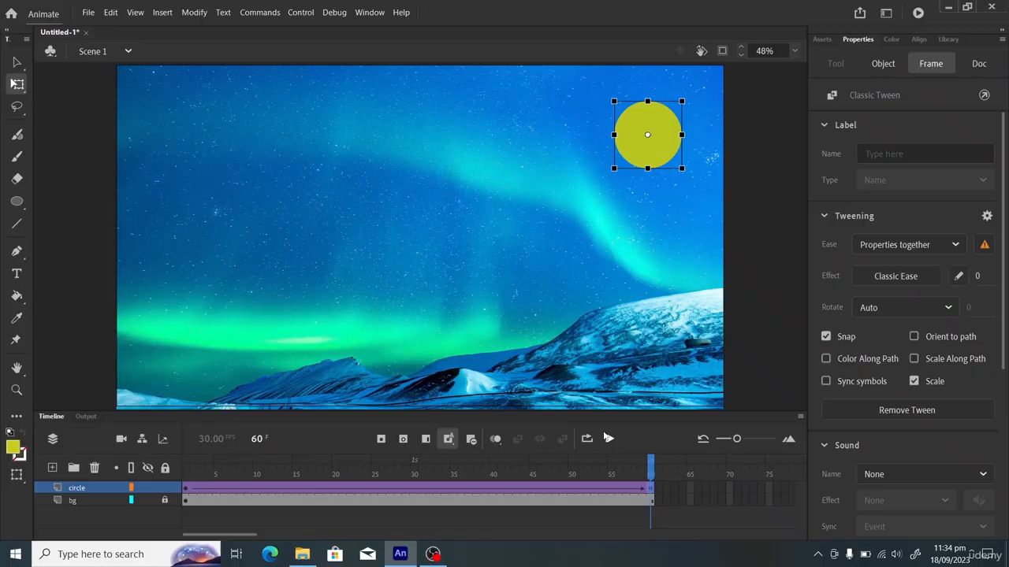
{"action": "left_click", "coordinate": [76, 488]}
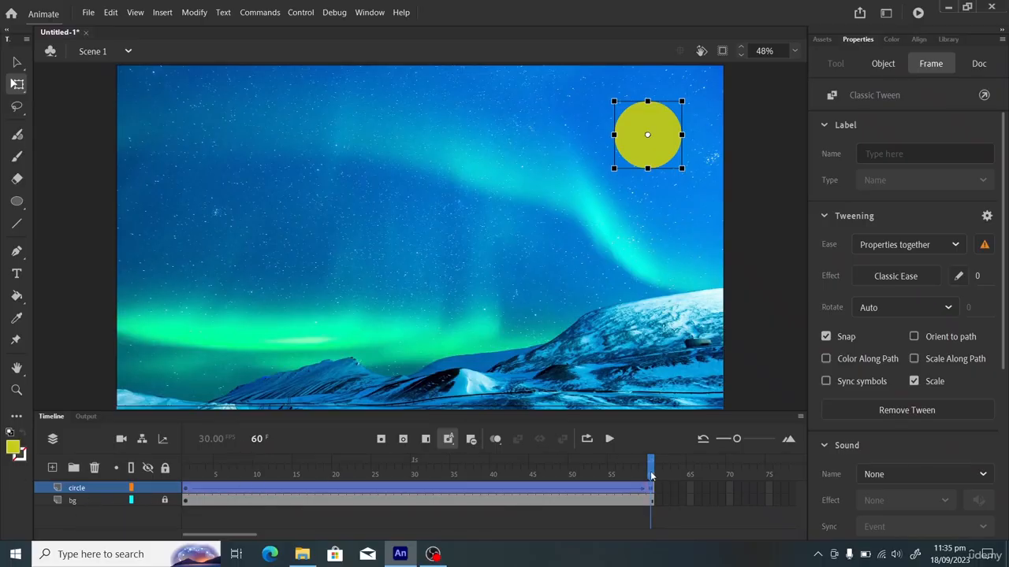
{"action": "left_click_drag", "start_coordinate": [651, 475], "coordinate": [186, 476]}
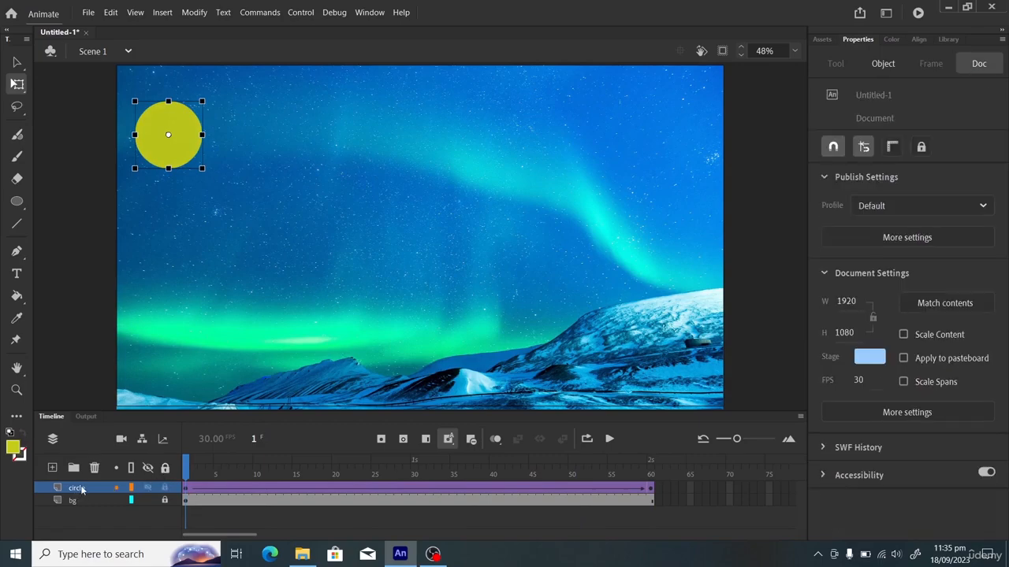
Add a classic motion guide to the circle layer and select the new guide layer
{"action": "right_click", "coordinate": [81, 490]}
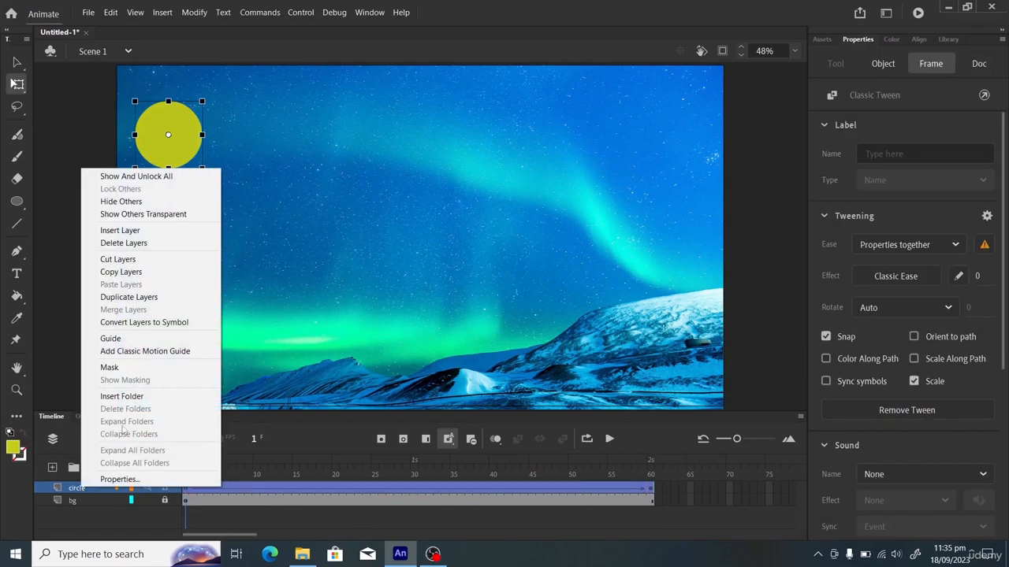
{"action": "left_click", "coordinate": [149, 353]}
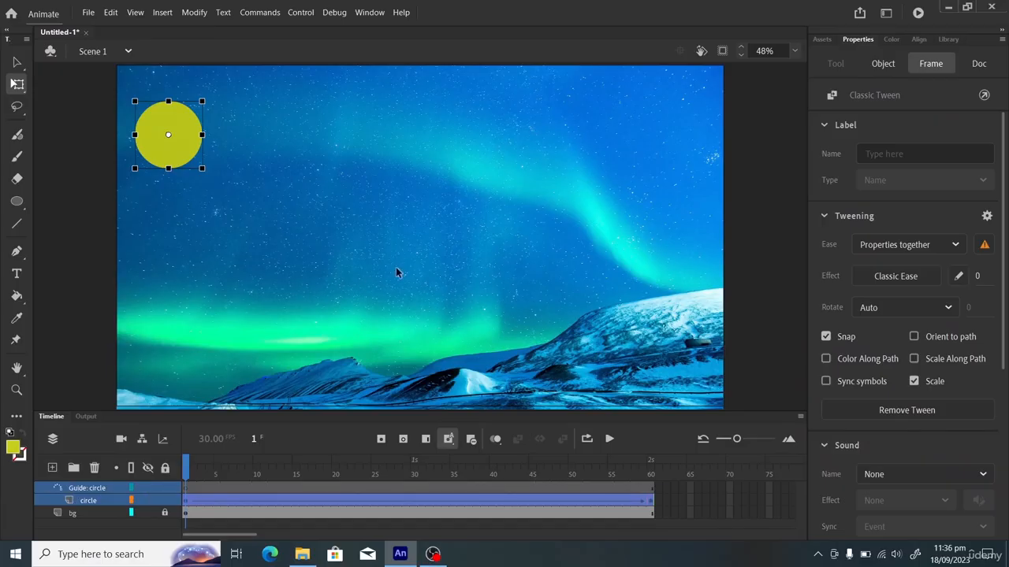
{"action": "left_click", "coordinate": [91, 490]}
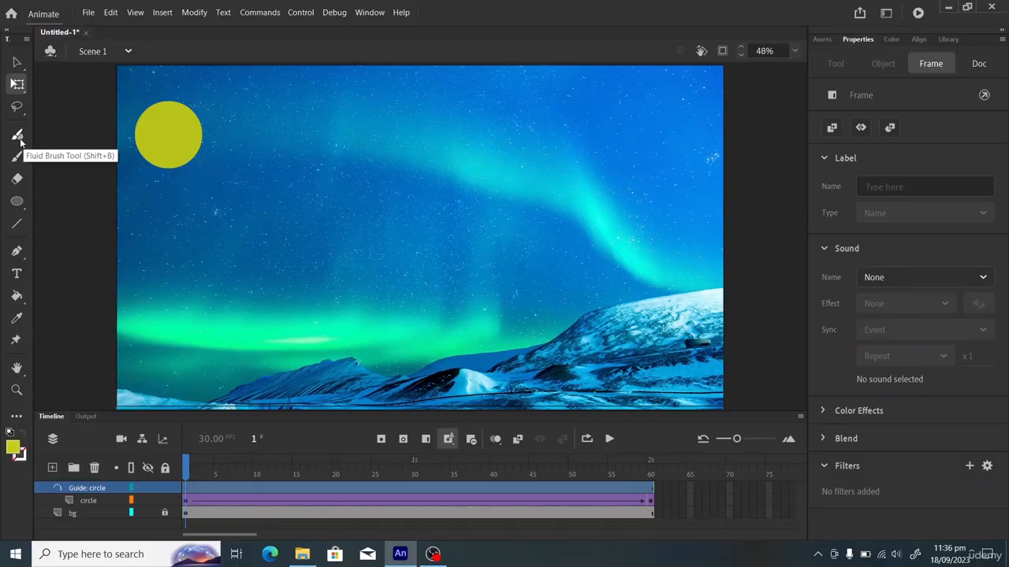
Add the Paint Brush tool to the available drawing tools and close the tool customization
{"action": "left_click", "coordinate": [18, 416]}
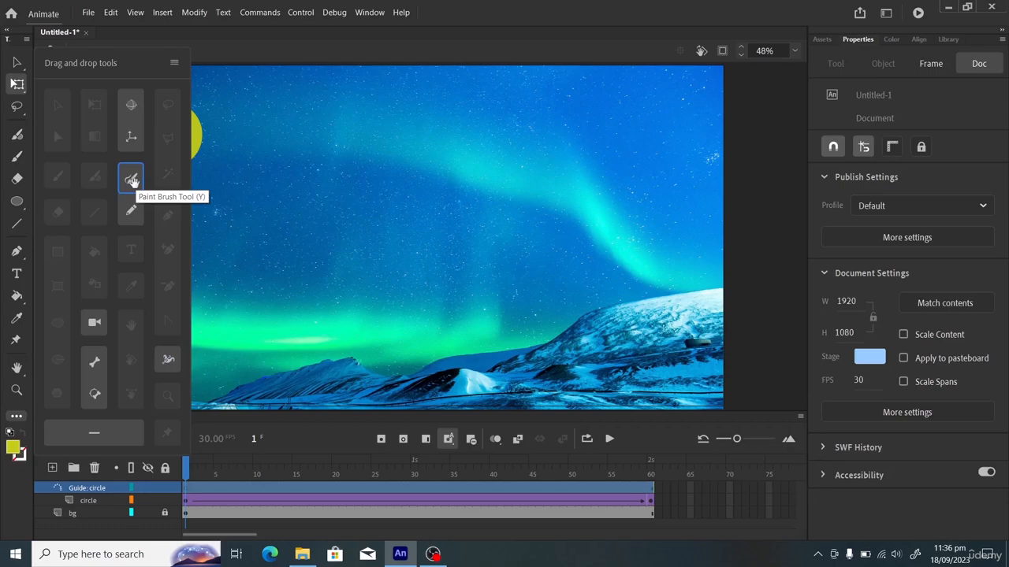
{"action": "mouse_move", "coordinate": [132, 181]}
{"action": "left_mouse_down"}
{"action": "mouse_move", "coordinate": [17, 164]}
{"action": "mouse_move", "coordinate": [22, 151]}
{"action": "left_mouse_up"}
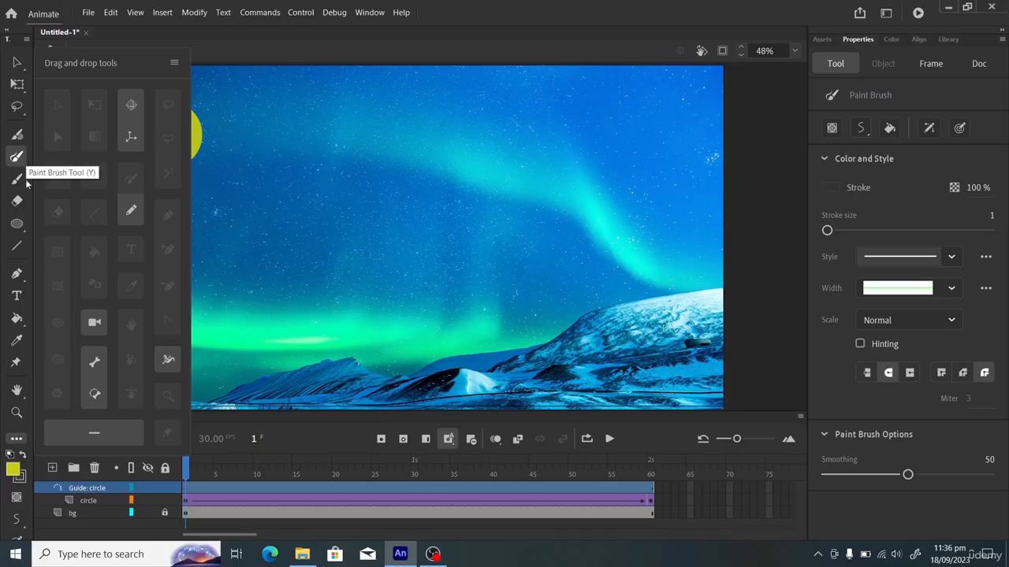
{"action": "left_click", "coordinate": [19, 442]}
{"action": "left_click", "coordinate": [19, 442]}
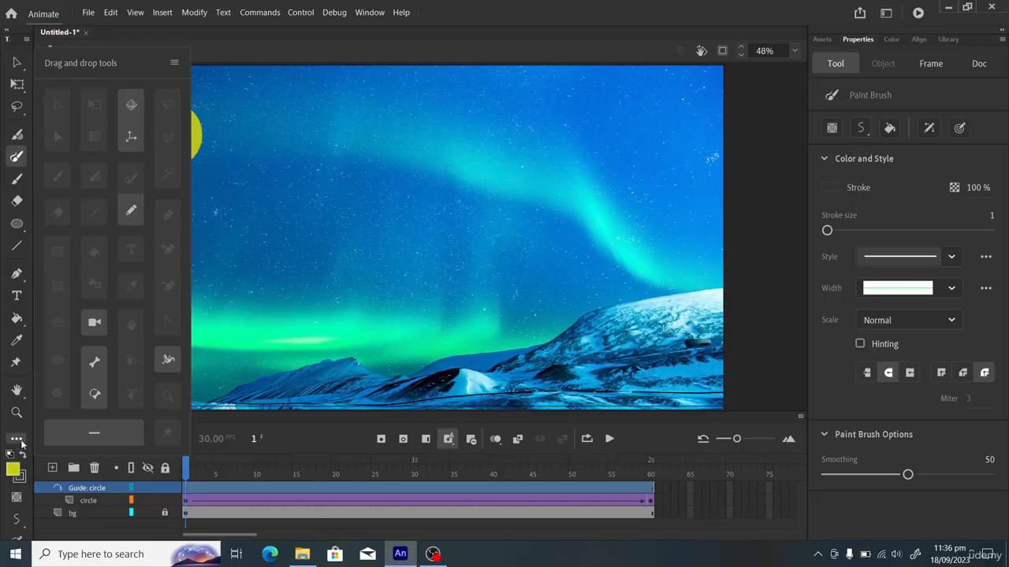
{"action": "left_click", "coordinate": [19, 442]}
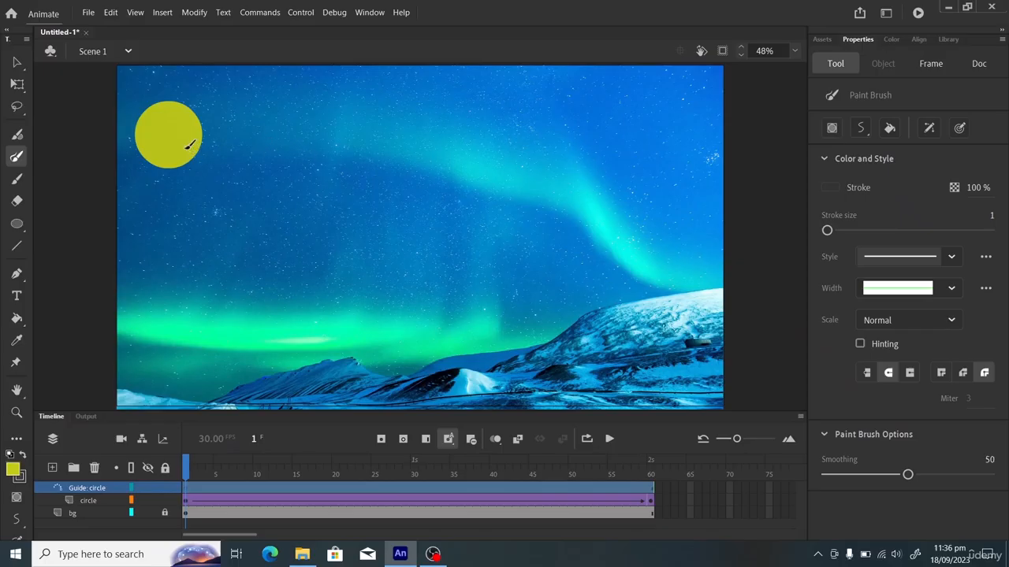
Paint a wavy motion path on the guide layer from the circle's centre across the sky to the stage's upper-right area
{"action": "left_click_drag", "start_coordinate": [173, 136], "coordinate": [200, 144]}
{"action": "mouse_move", "coordinate": [206, 204]}
{"action": "left_mouse_down"}
{"action": "mouse_move", "coordinate": [210, 241]}
{"action": "mouse_move", "coordinate": [290, 237]}
{"action": "mouse_move", "coordinate": [307, 262]}
{"action": "mouse_move", "coordinate": [302, 297]}
{"action": "mouse_move", "coordinate": [349, 314]}
{"action": "left_mouse_up"}
{"action": "mouse_move", "coordinate": [471, 309]}
{"action": "left_mouse_down"}
{"action": "mouse_move", "coordinate": [515, 289]}
{"action": "mouse_move", "coordinate": [489, 237]}
{"action": "mouse_move", "coordinate": [508, 219]}
{"action": "mouse_move", "coordinate": [556, 212]}
{"action": "mouse_move", "coordinate": [559, 162]}
{"action": "mouse_move", "coordinate": [576, 126]}
{"action": "mouse_move", "coordinate": [667, 129]}
{"action": "left_mouse_up"}
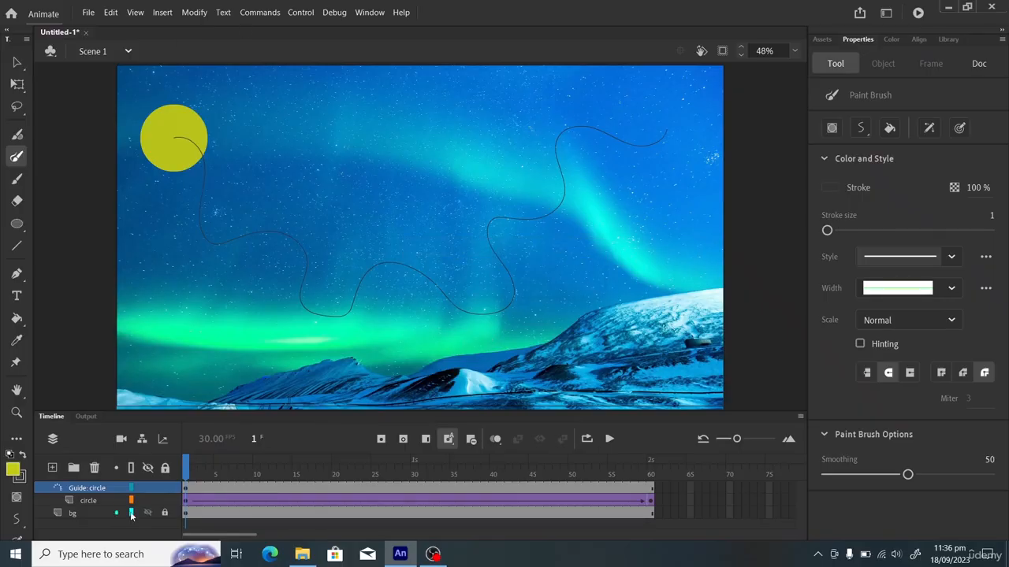
Turn off object snapping for the document and align the circle's centre with the start of the guide path at frame 1
{"action": "left_click", "coordinate": [90, 501]}
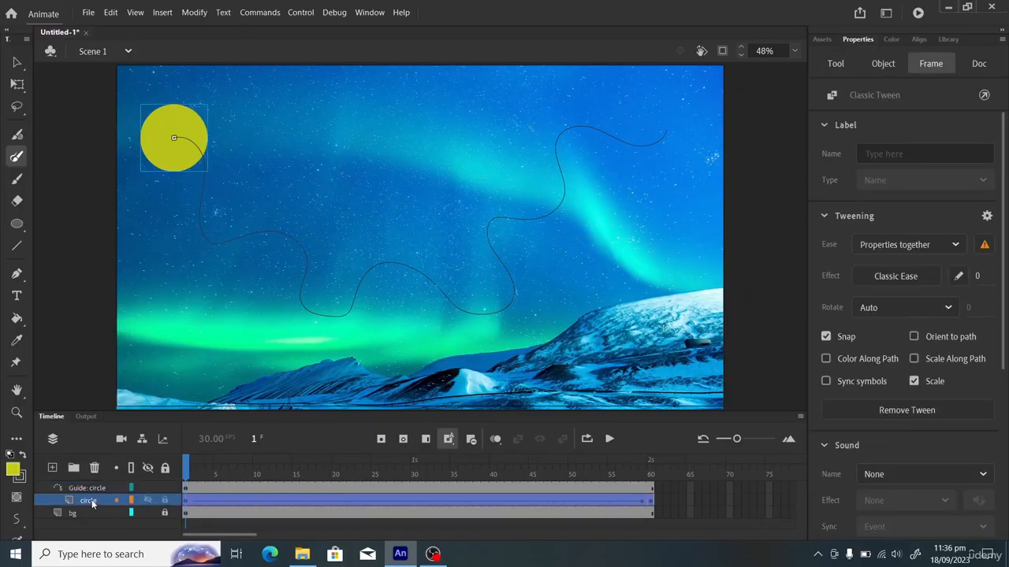
{"action": "left_click", "coordinate": [875, 67]}
{"action": "left_click", "coordinate": [848, 64]}
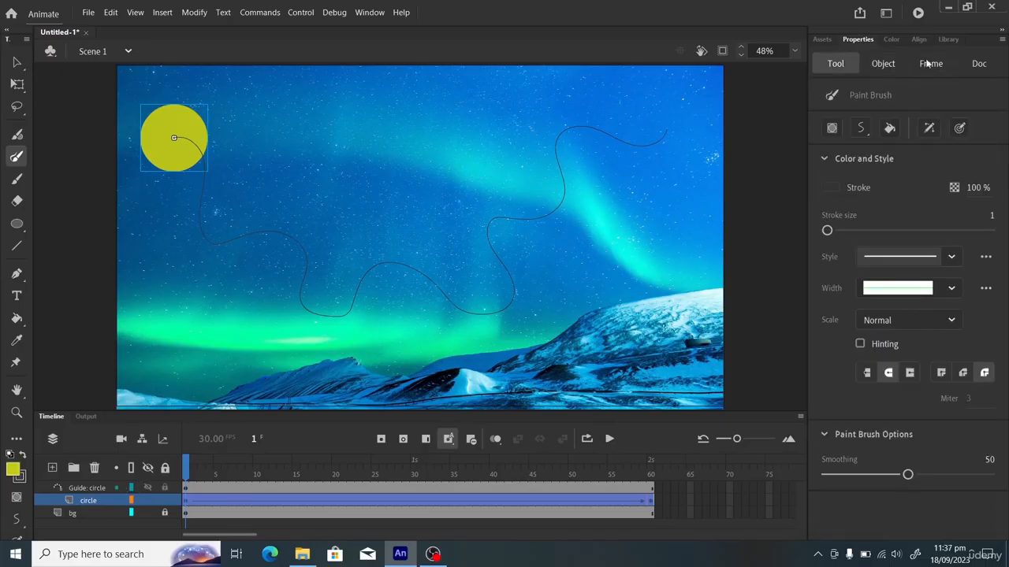
{"action": "left_click", "coordinate": [978, 63]}
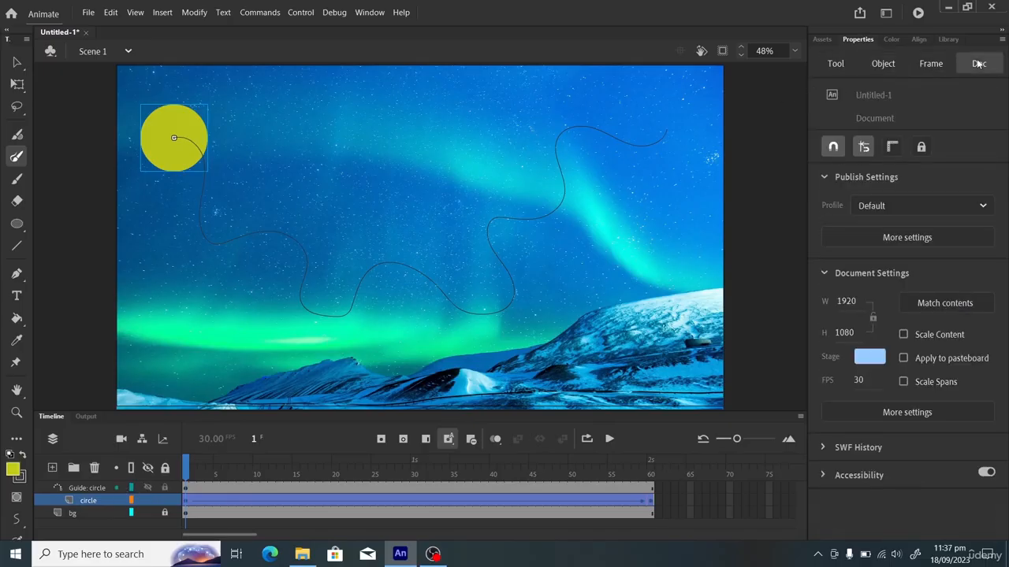
{"action": "left_click", "coordinate": [833, 150]}
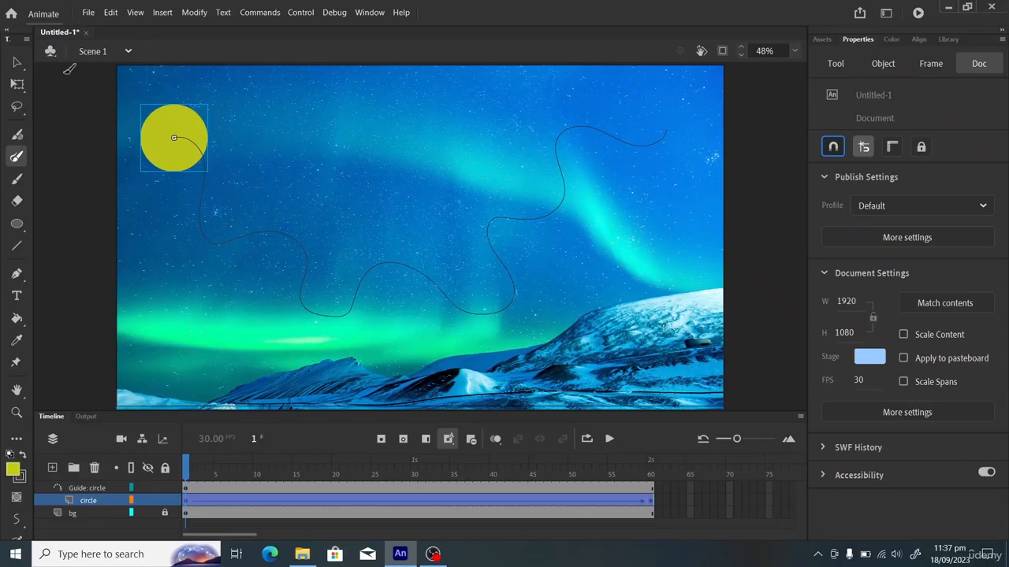
{"action": "left_click", "coordinate": [17, 84]}
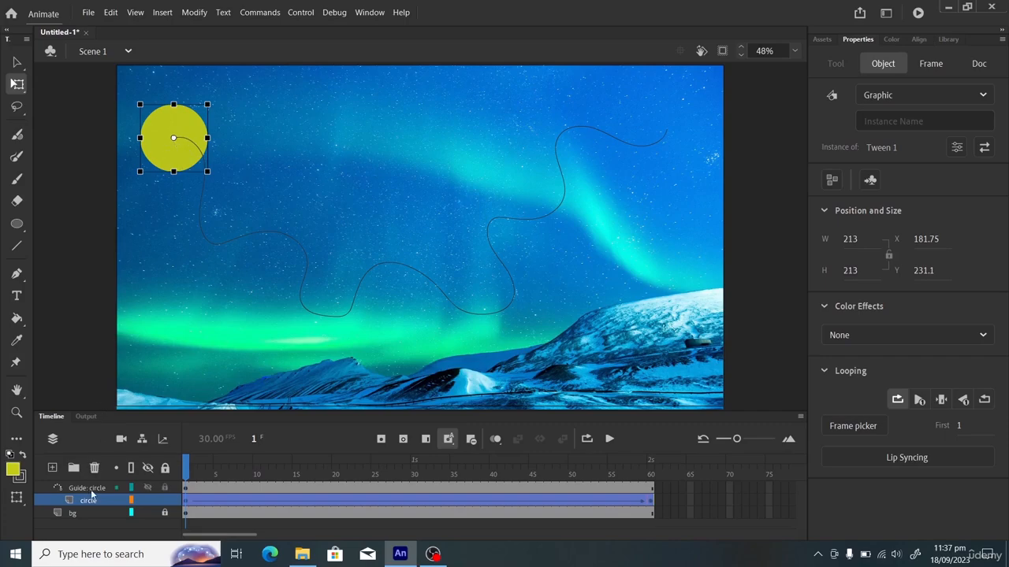
{"action": "left_click_drag", "start_coordinate": [179, 162], "coordinate": [180, 156]}
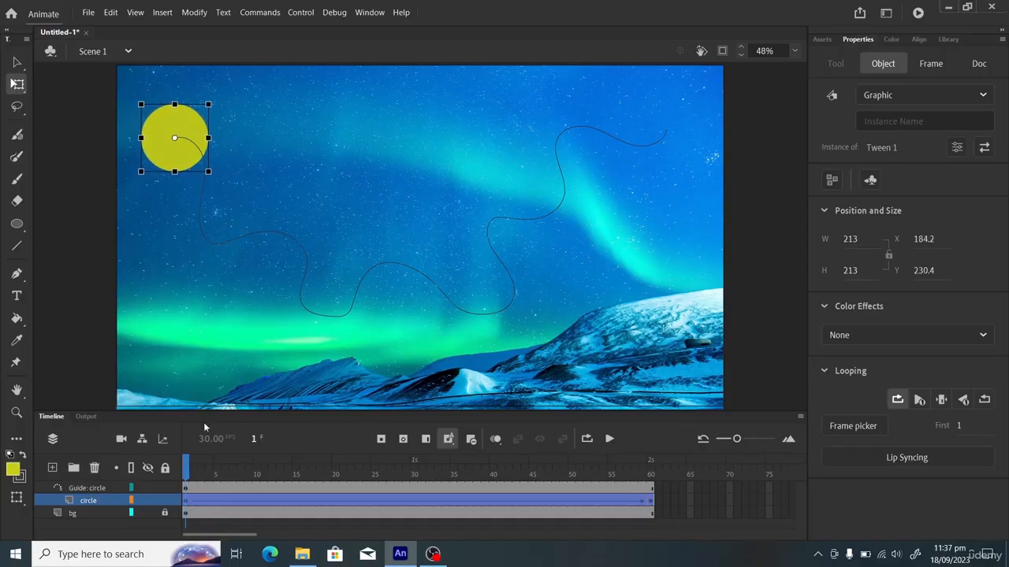
Reposition the circle at frame 60 so it sits over the far end of the guide path
{"action": "left_click_drag", "start_coordinate": [190, 466], "coordinate": [674, 458]}
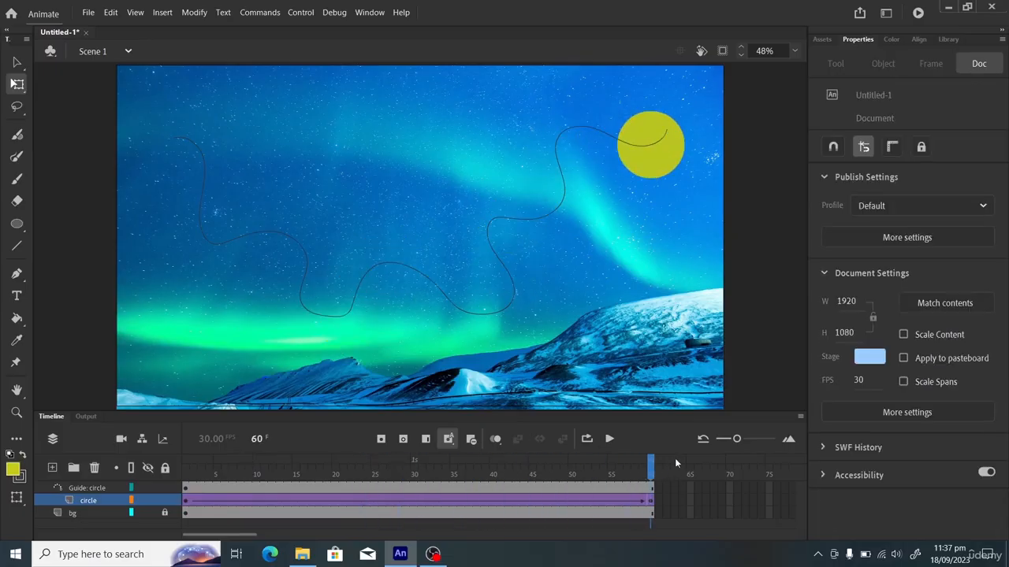
{"action": "left_click", "coordinate": [662, 171]}
{"action": "left_click_drag", "start_coordinate": [663, 168], "coordinate": [652, 228]}
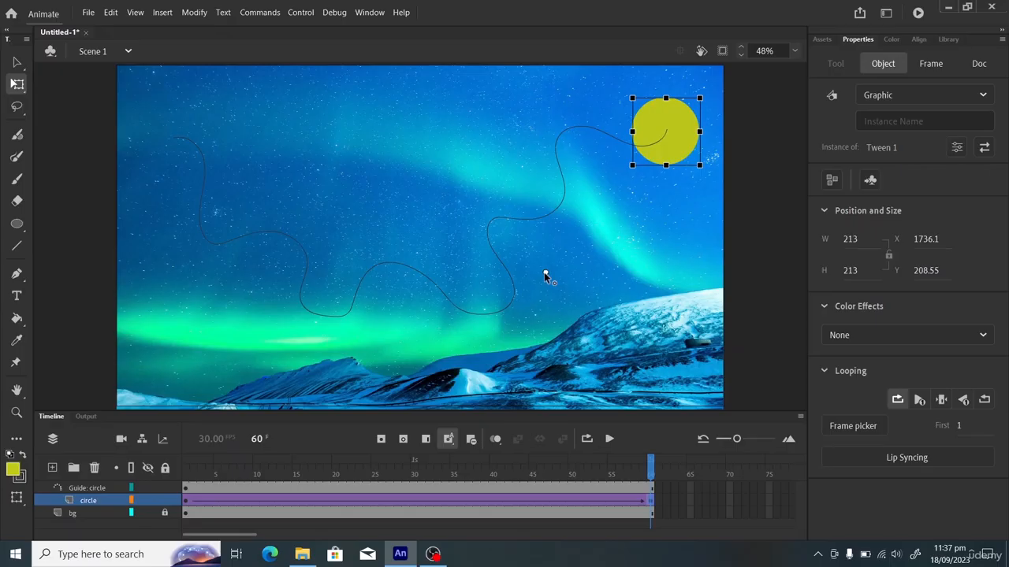
{"action": "mouse_move", "coordinate": [653, 474]}
{"action": "left_mouse_down"}
{"action": "mouse_move", "coordinate": [563, 475]}
{"action": "mouse_move", "coordinate": [679, 477]}
{"action": "mouse_move", "coordinate": [570, 476]}
{"action": "mouse_move", "coordinate": [645, 481]}
{"action": "mouse_move", "coordinate": [622, 476]}
{"action": "mouse_move", "coordinate": [654, 472]}
{"action": "mouse_move", "coordinate": [636, 477]}
{"action": "mouse_move", "coordinate": [659, 486]}
{"action": "mouse_move", "coordinate": [640, 491]}
{"action": "mouse_move", "coordinate": [651, 488]}
{"action": "left_mouse_up"}
{"action": "left_click", "coordinate": [653, 498]}
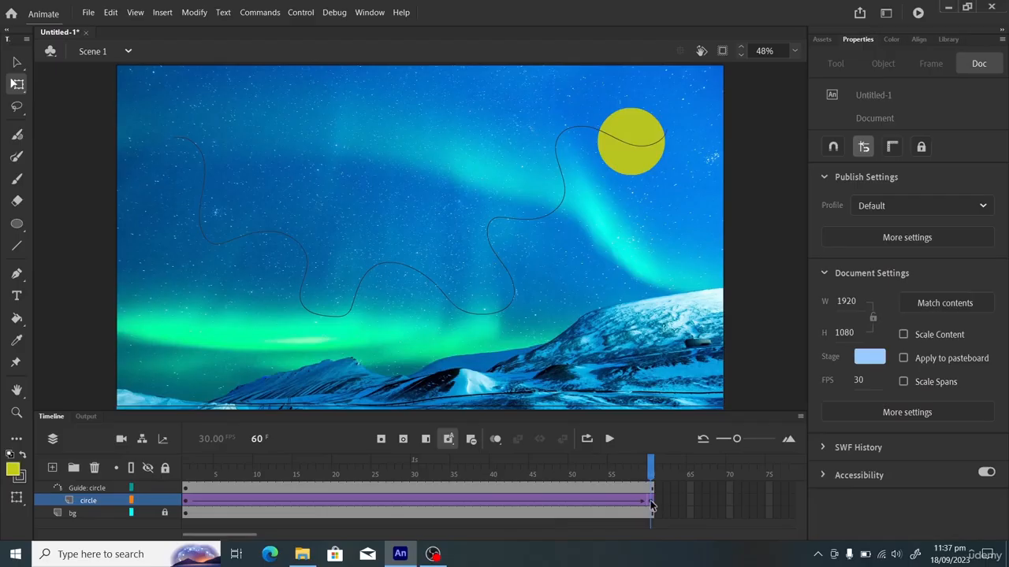
{"action": "left_click", "coordinate": [651, 505]}
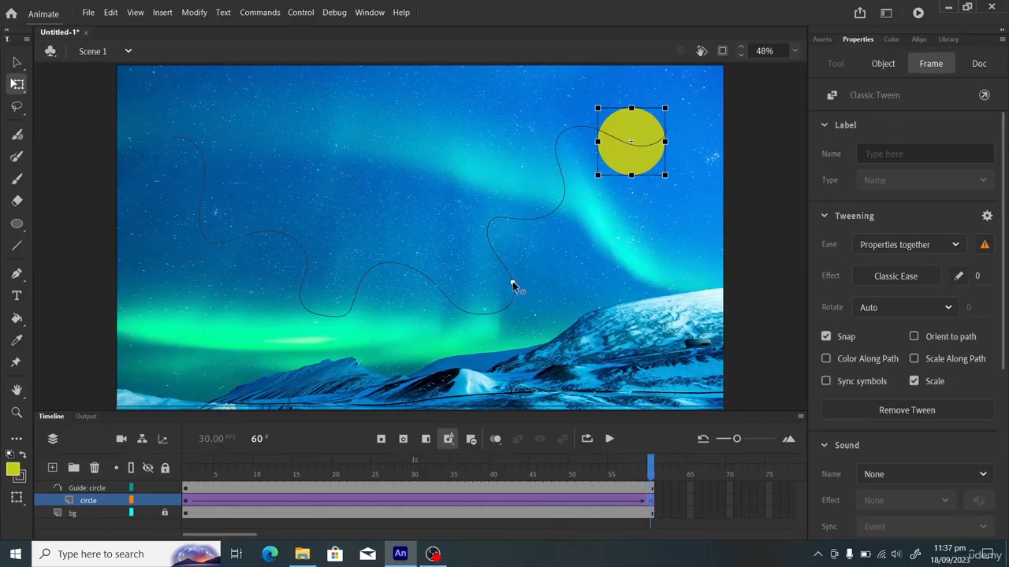
{"action": "left_click", "coordinate": [655, 146]}
{"action": "left_click_drag", "start_coordinate": [654, 145], "coordinate": [676, 158]}
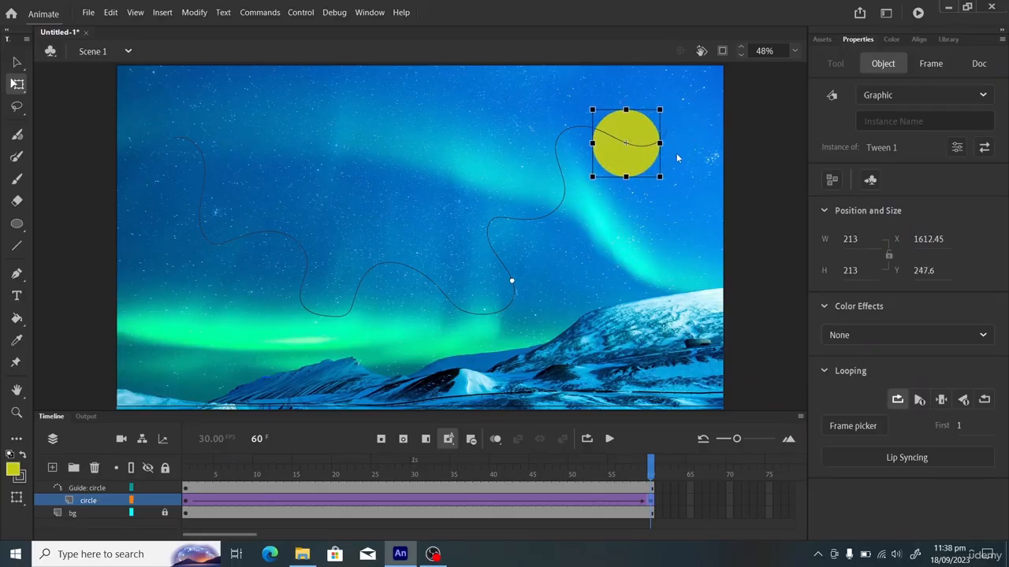
{"action": "left_click", "coordinate": [677, 156]}
{"action": "left_click_drag", "start_coordinate": [640, 168], "coordinate": [677, 158]}
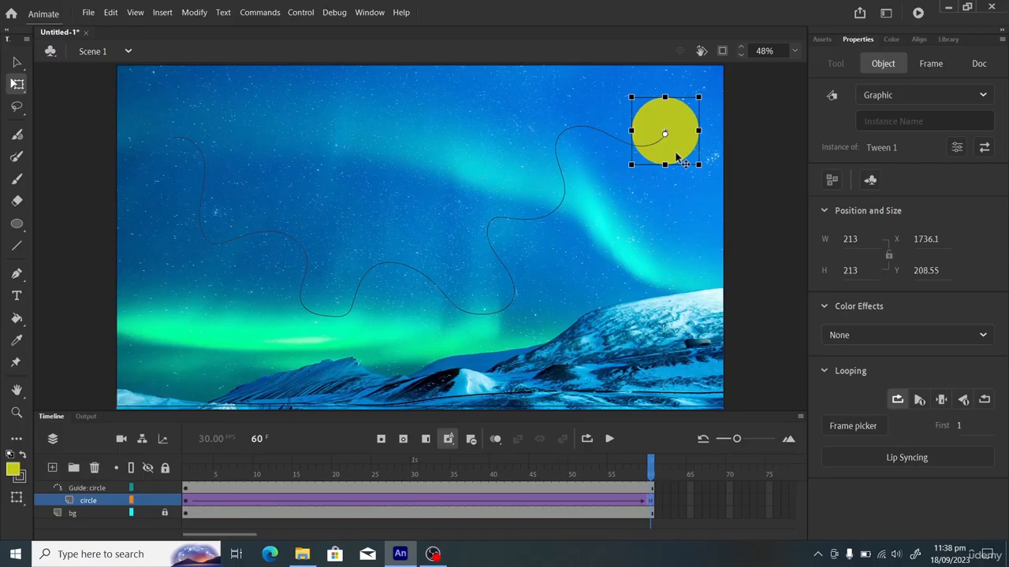
Align the circle's transformation point precisely with the end point of the guide path at frame 60
{"action": "left_click_drag", "start_coordinate": [664, 135], "coordinate": [668, 132]}
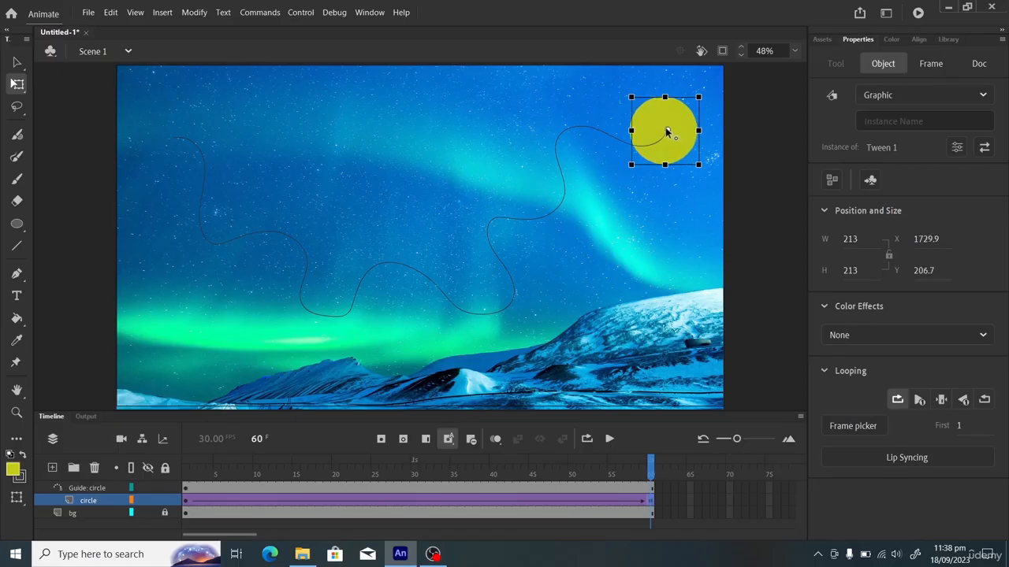
{"action": "left_click_drag", "start_coordinate": [666, 132], "coordinate": [670, 132]}
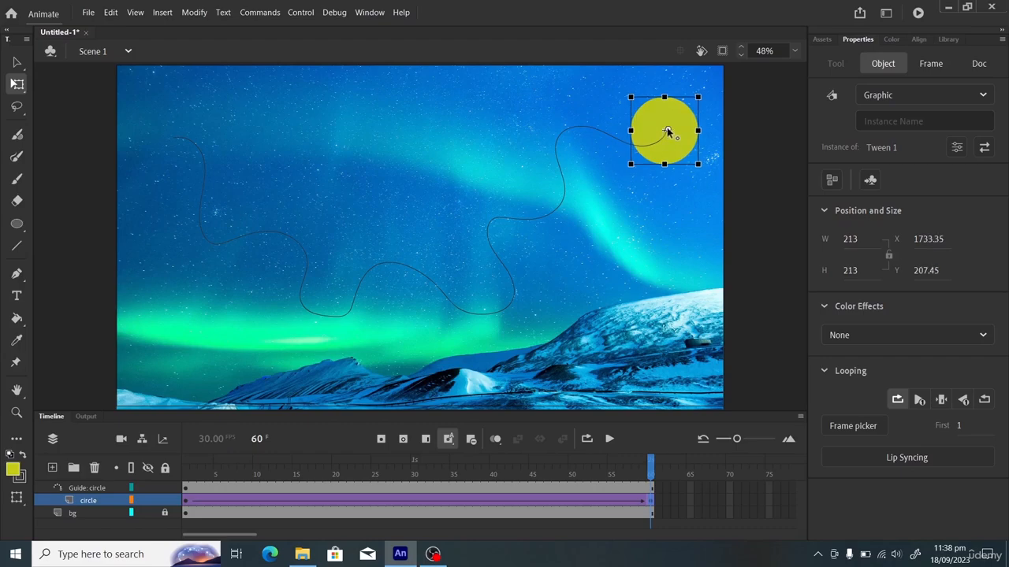
{"action": "key", "text": "ctrl+plus"}
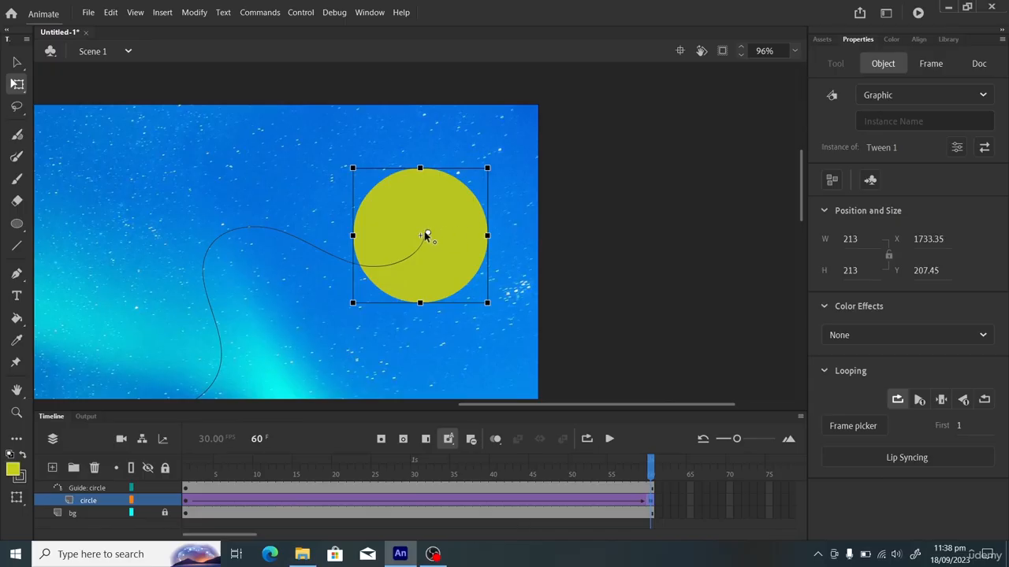
{"action": "left_click_drag", "start_coordinate": [427, 235], "coordinate": [420, 261]}
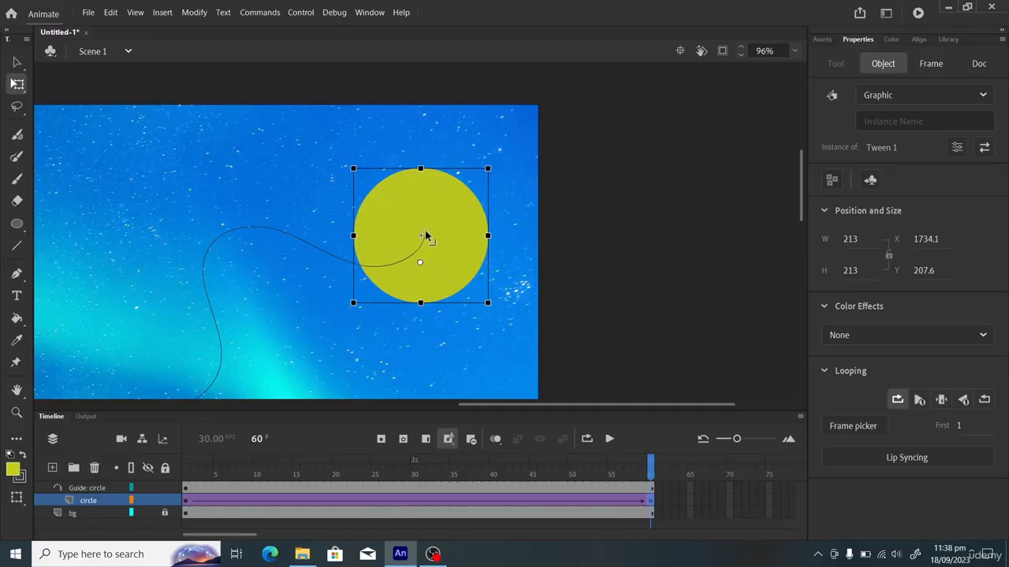
{"action": "left_click_drag", "start_coordinate": [421, 266], "coordinate": [434, 246]}
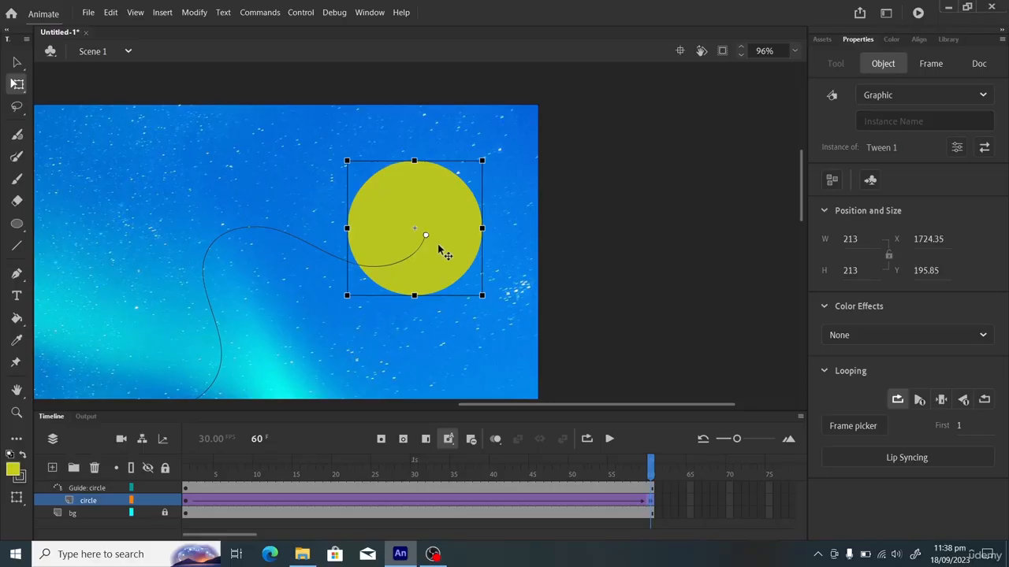
{"action": "left_click_drag", "start_coordinate": [438, 245], "coordinate": [443, 246]}
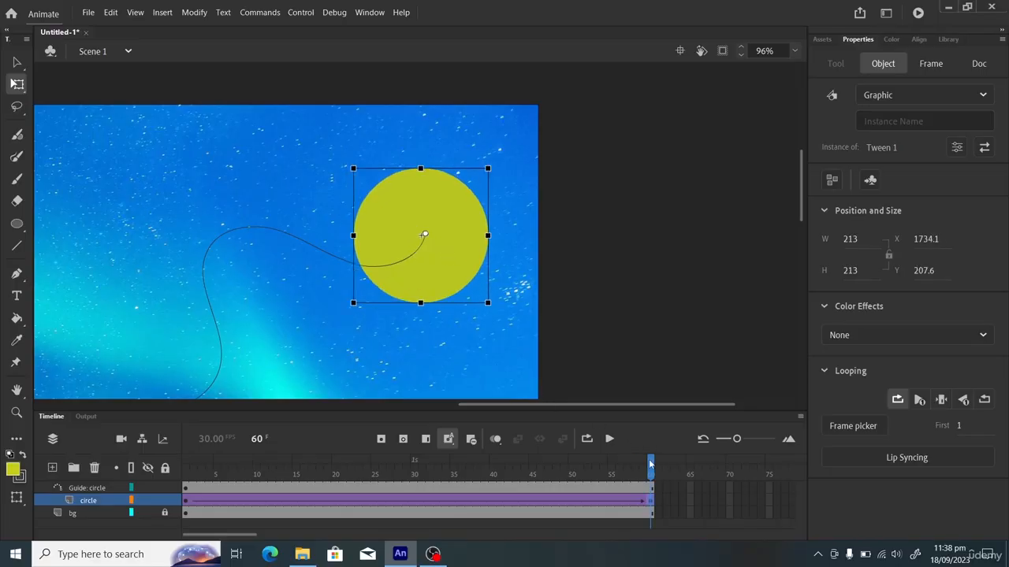
Fit the whole stage in view and play the circle's animation along the guide path from frame 1
{"action": "left_click_drag", "start_coordinate": [651, 467], "coordinate": [167, 482]}
{"action": "left_click", "coordinate": [493, 162]}
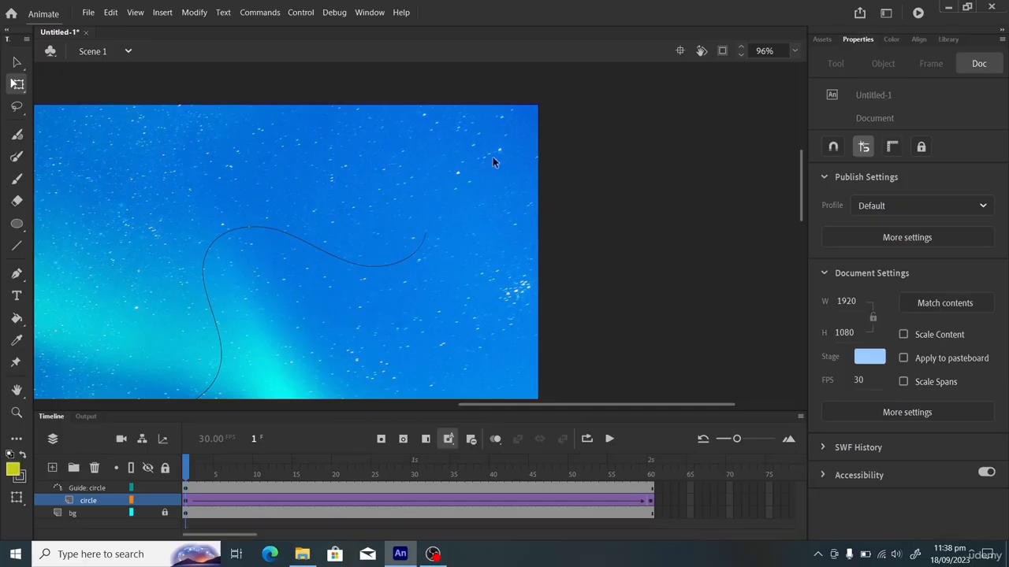
{"action": "left_click", "coordinate": [794, 52]}
{"action": "left_click", "coordinate": [804, 65]}
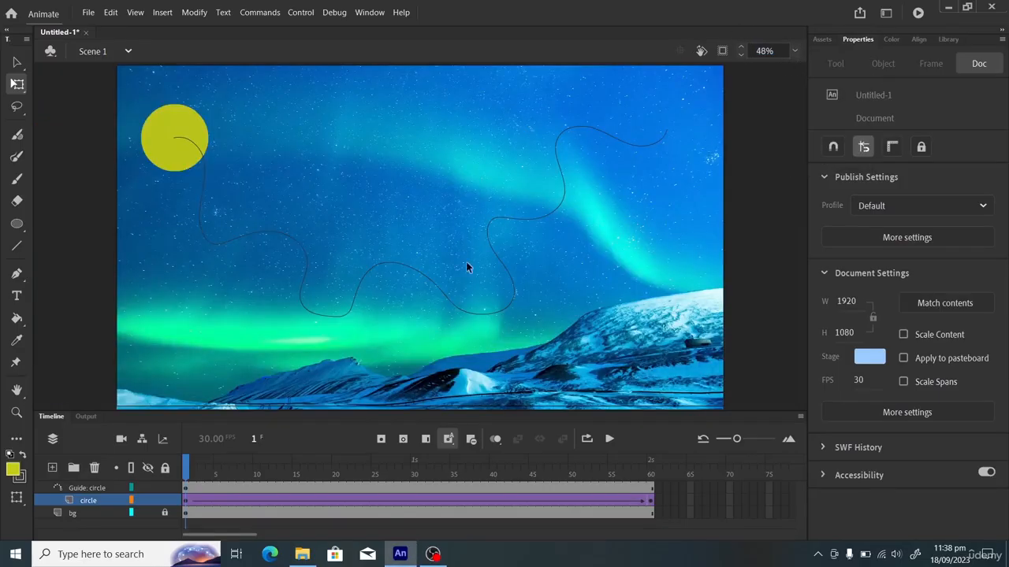
{"action": "left_click", "coordinate": [609, 439]}
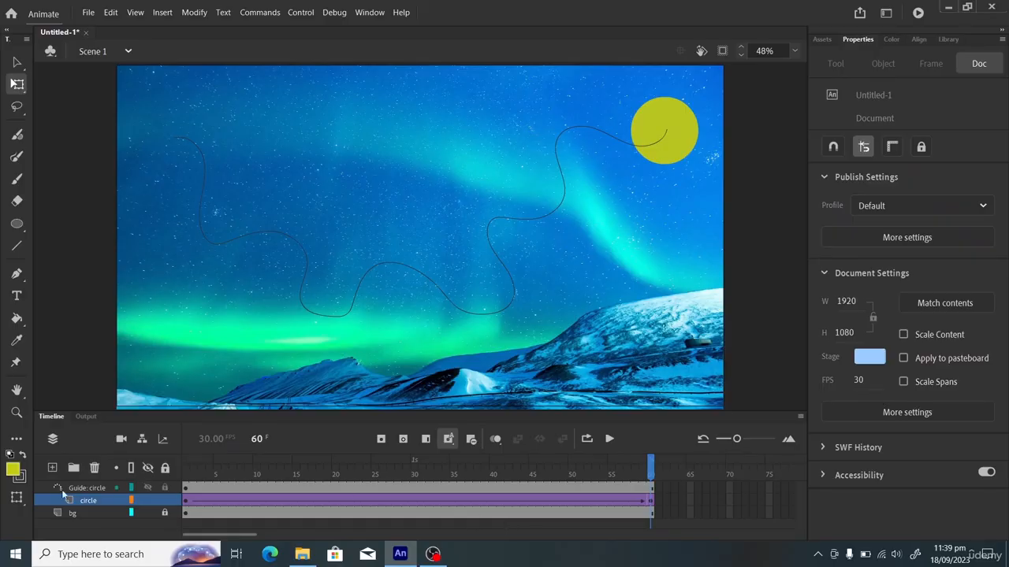
Lock the circle layer, hide its guide layer and preview the animation from frame 1
{"action": "left_click", "coordinate": [166, 502]}
{"action": "left_click", "coordinate": [148, 487]}
{"action": "left_click_drag", "start_coordinate": [652, 473], "coordinate": [146, 476]}
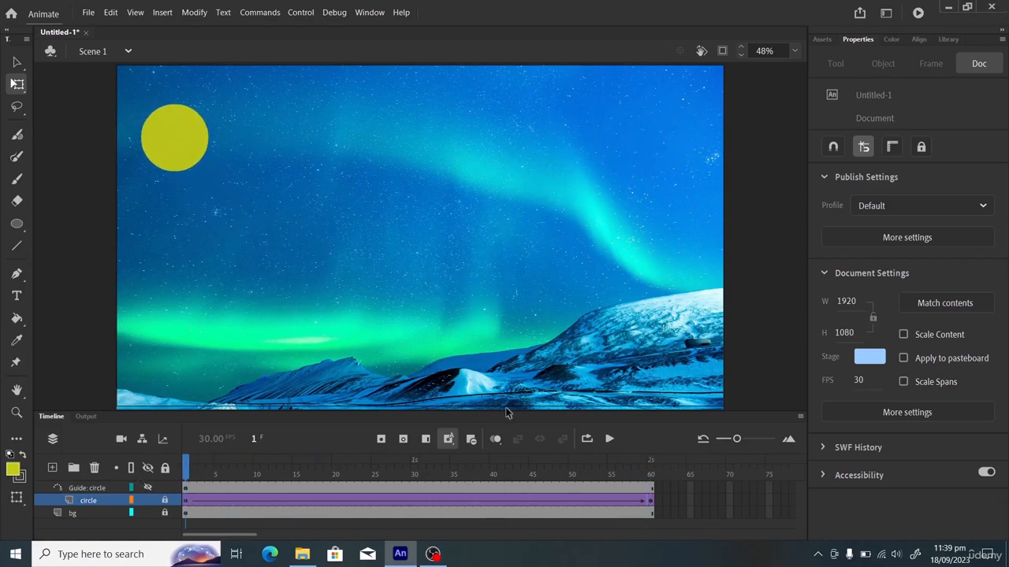
{"action": "left_click", "coordinate": [610, 439]}
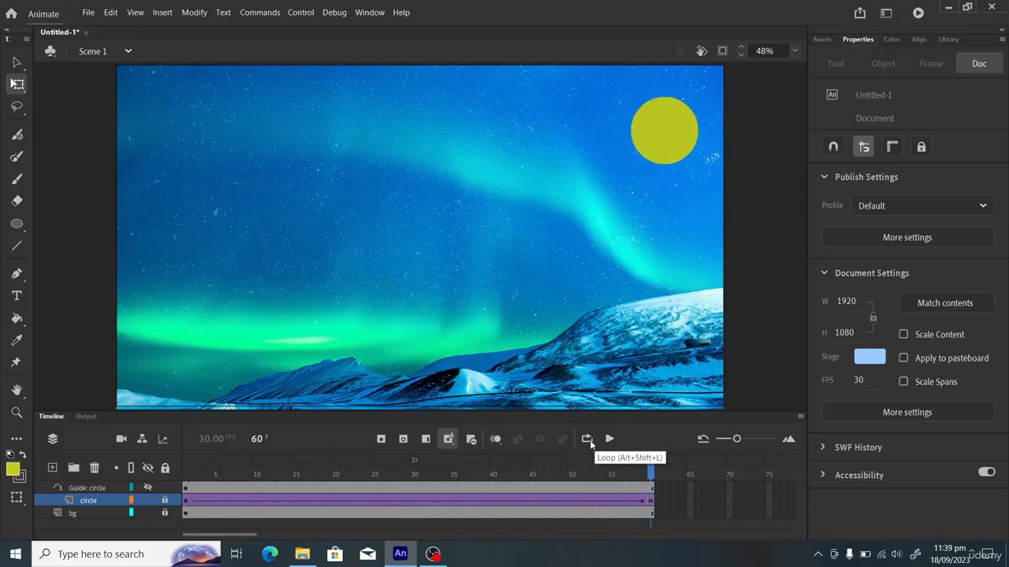
Turn on looped playback and extend the loop range to cover frames 1 to 60
{"action": "left_click", "coordinate": [590, 443]}
{"action": "left_click_drag", "start_coordinate": [631, 460], "coordinate": [183, 460]}
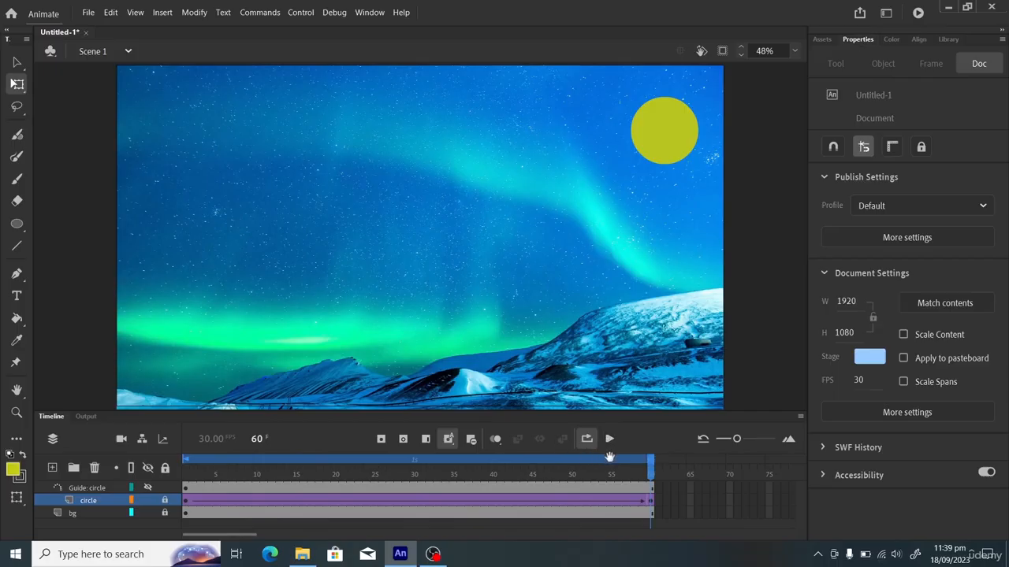
Shorten the looped playback range to frames 55 to 60 and preview that short loop
{"action": "left_click", "coordinate": [590, 440]}
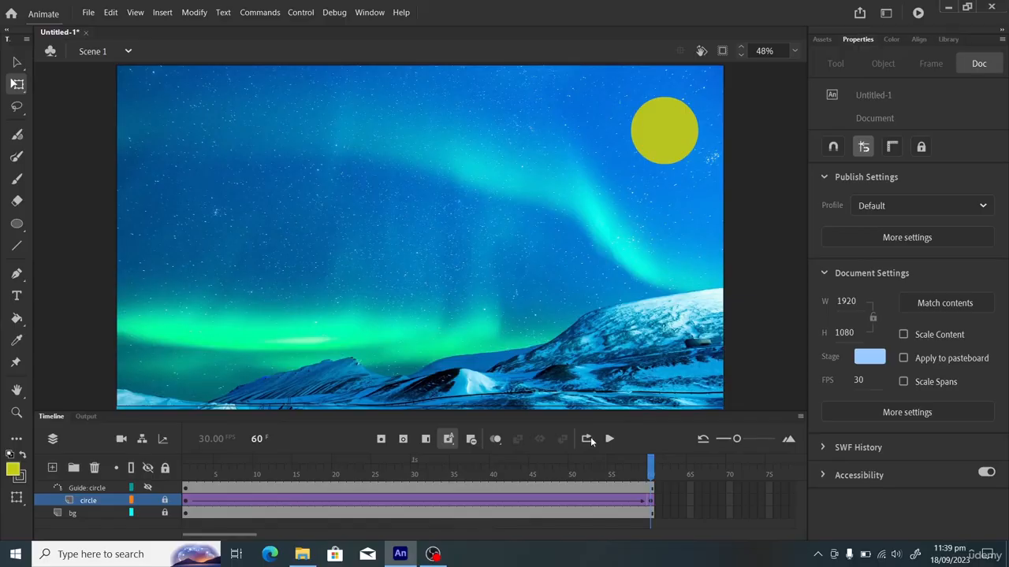
{"action": "left_click", "coordinate": [588, 439]}
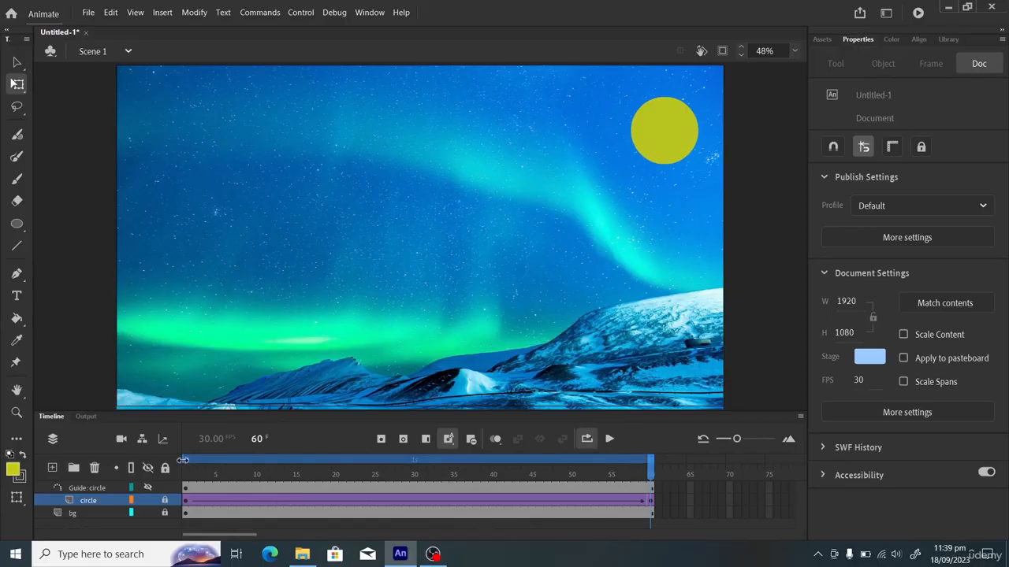
{"action": "left_click_drag", "start_coordinate": [182, 460], "coordinate": [614, 468]}
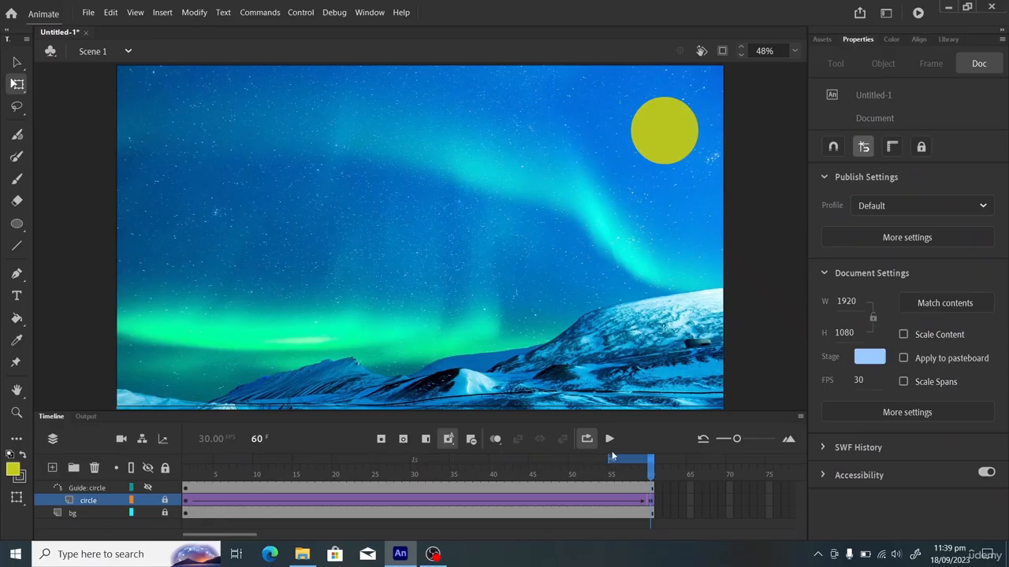
{"action": "left_click", "coordinate": [609, 439]}
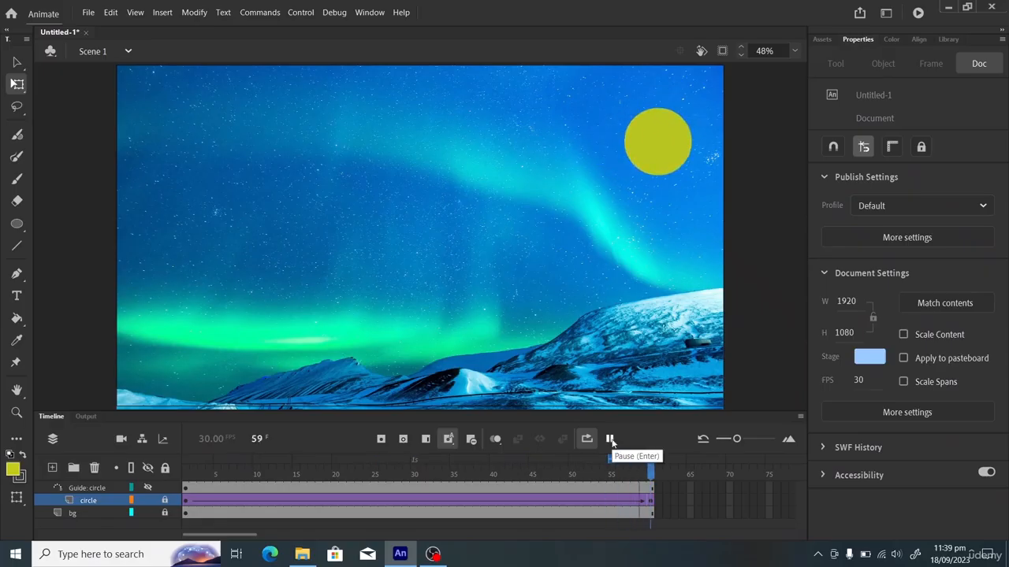
{"action": "left_click", "coordinate": [611, 442]}
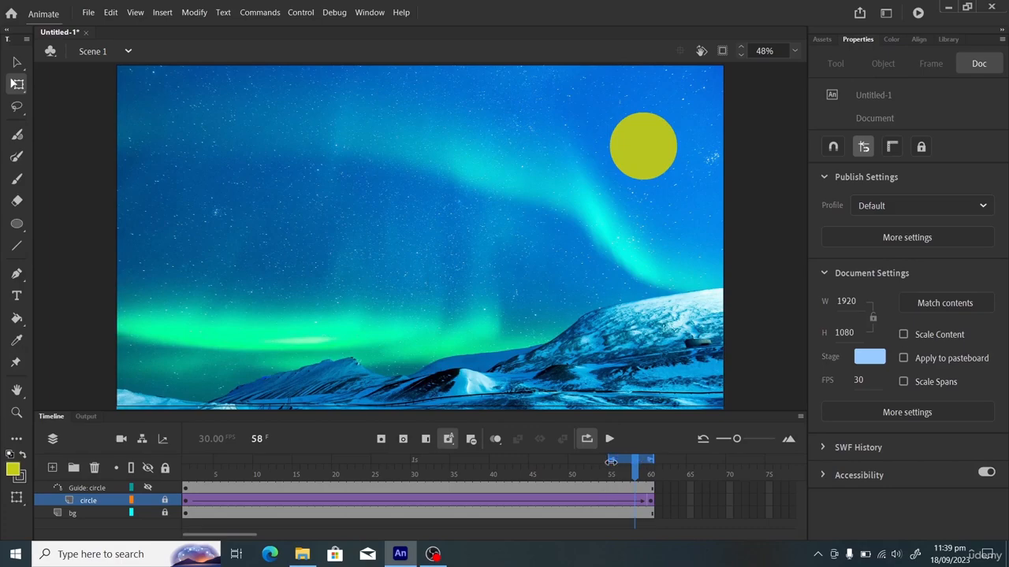
Extend the start of the loop range back to frame 32 and preview the loop
{"action": "left_click_drag", "start_coordinate": [612, 460], "coordinate": [428, 468]}
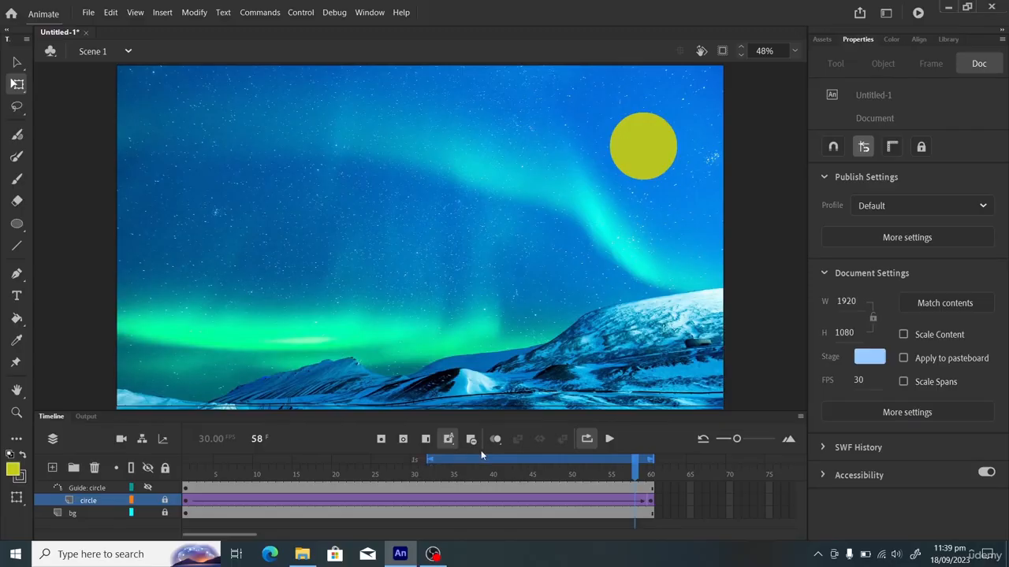
{"action": "left_click", "coordinate": [609, 440]}
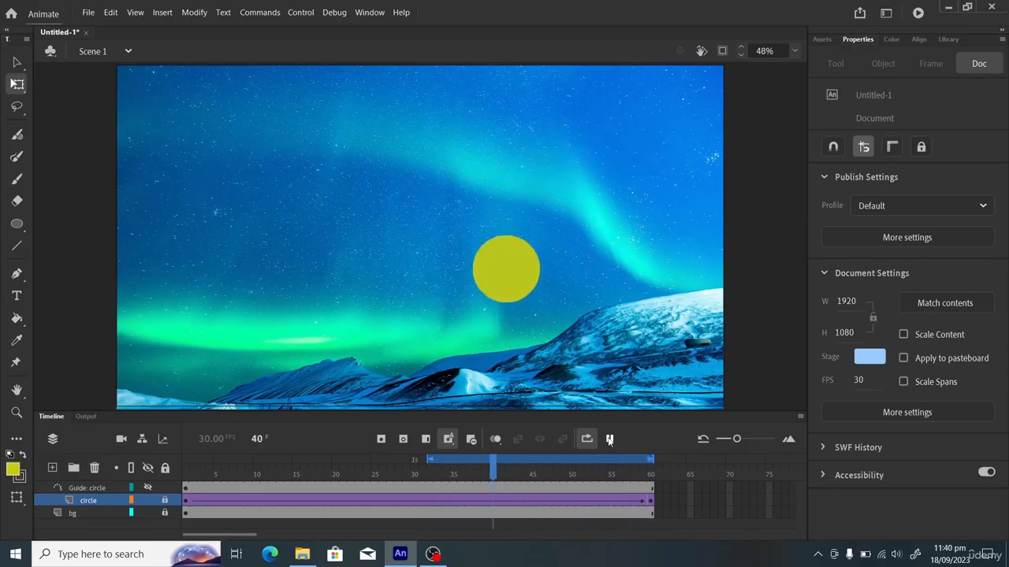
{"action": "left_click", "coordinate": [609, 440]}
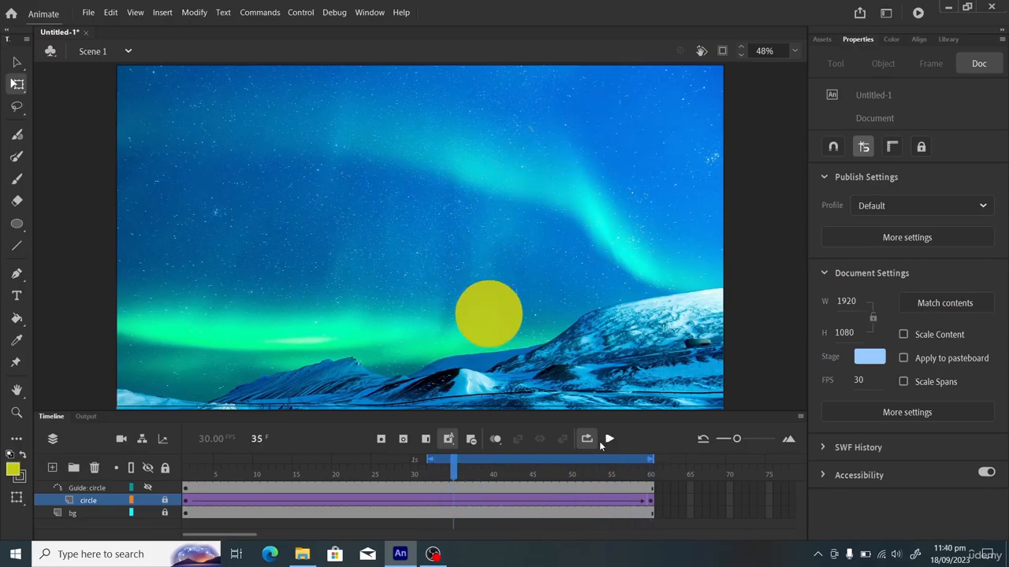
Preview the loop over the full range of frames 1 to 60, and turn looped playback off
{"action": "left_click_drag", "start_coordinate": [430, 460], "coordinate": [183, 459]}
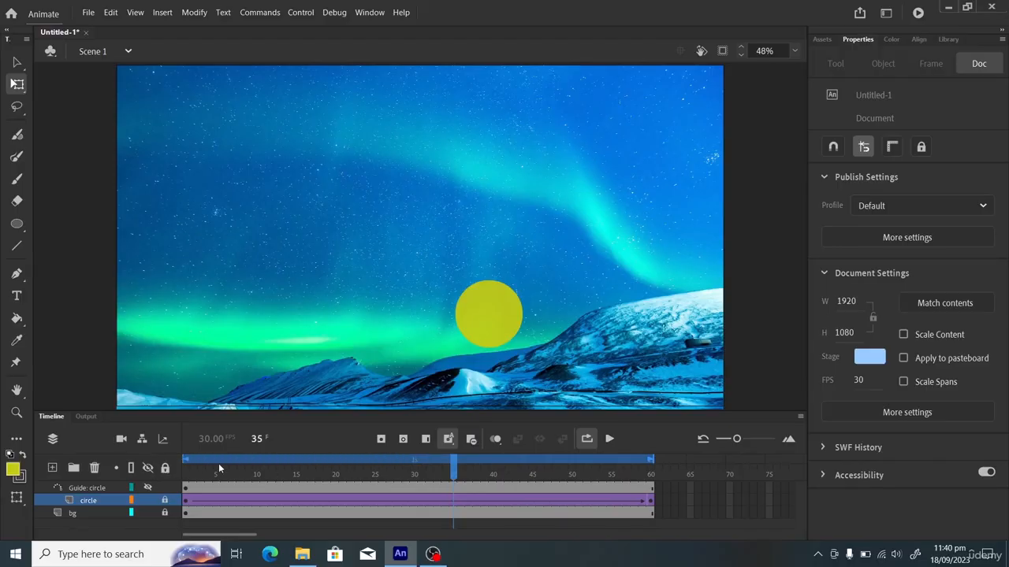
{"action": "left_click", "coordinate": [610, 440]}
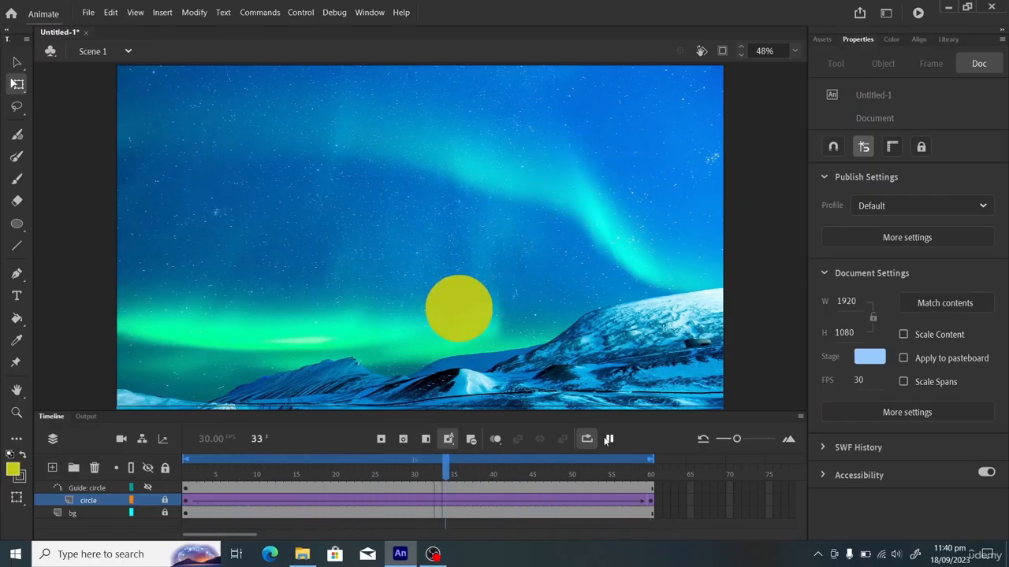
{"action": "left_click", "coordinate": [608, 439]}
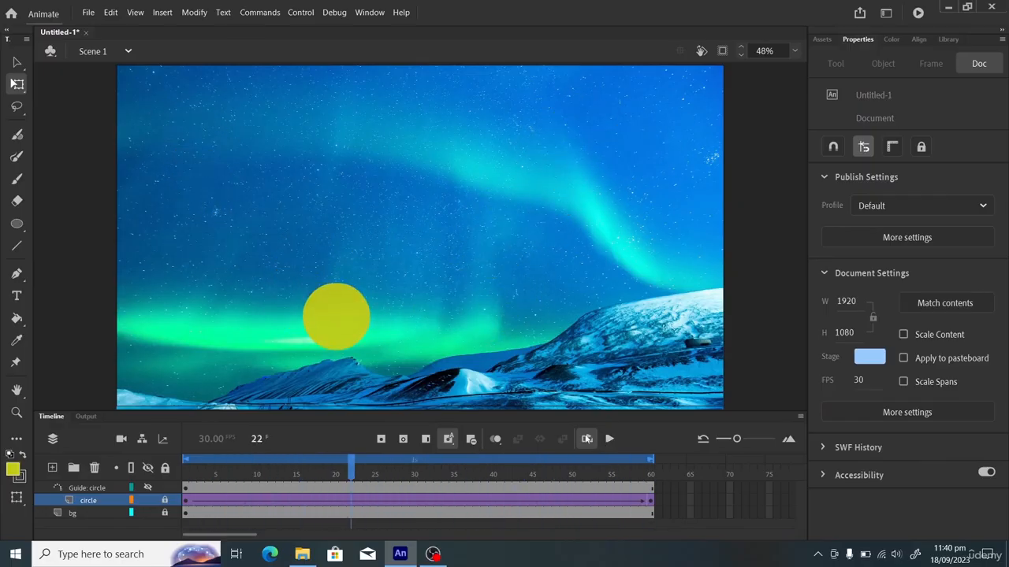
{"action": "left_click", "coordinate": [585, 440]}
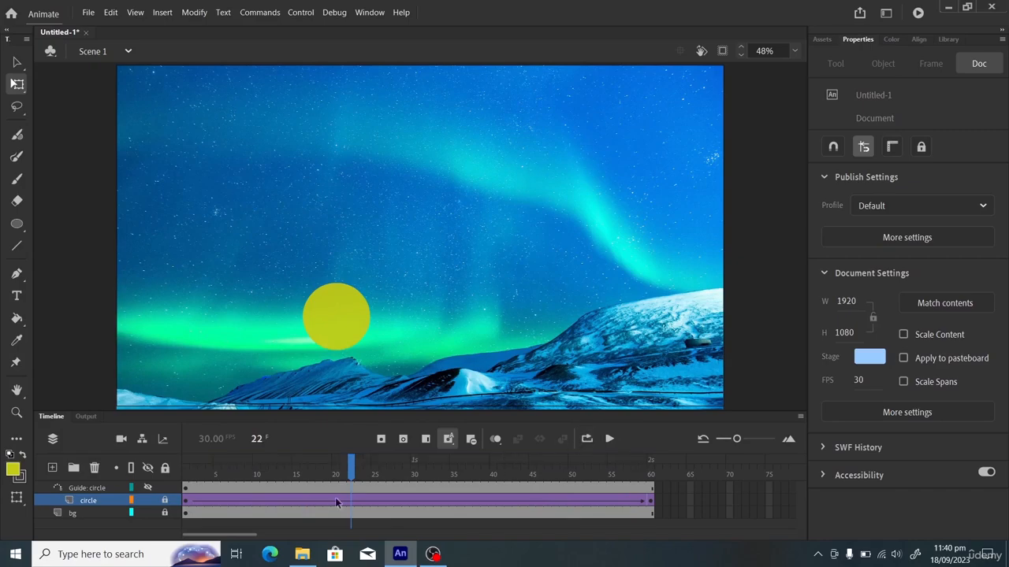
Examine the Ease Out preset curves for the circle's classic tween, including Cubic, Quart, Quint, Back, Circ, Bounce and Elastic, without applying one
{"action": "left_click_drag", "start_coordinate": [344, 471], "coordinate": [186, 480]}
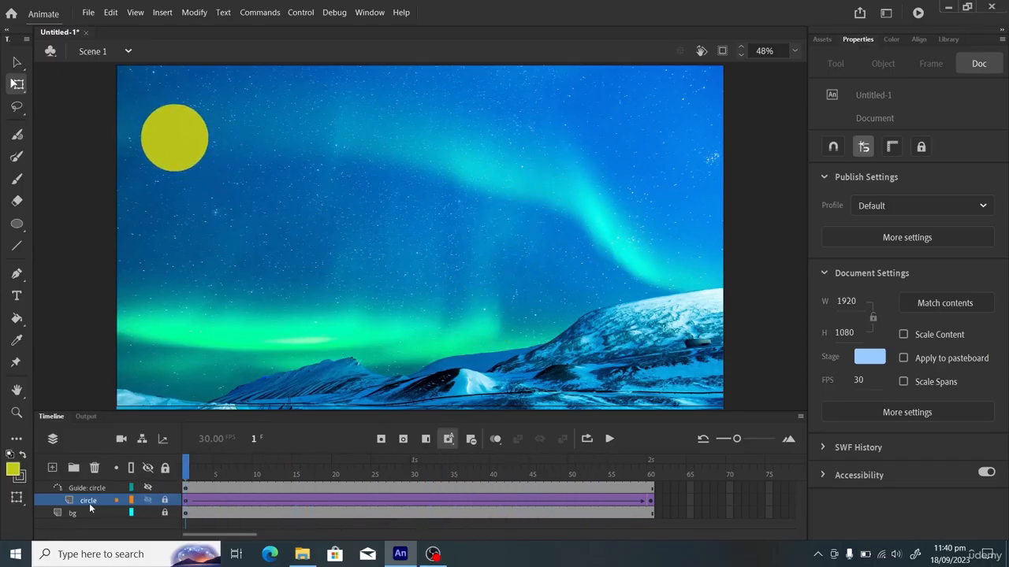
{"action": "left_click", "coordinate": [274, 499]}
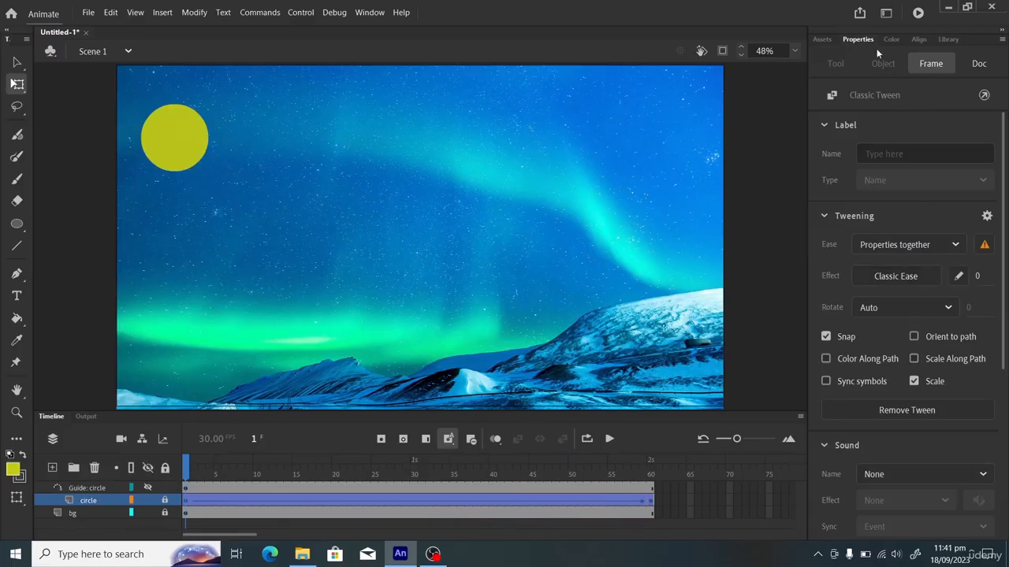
{"action": "left_click", "coordinate": [888, 277]}
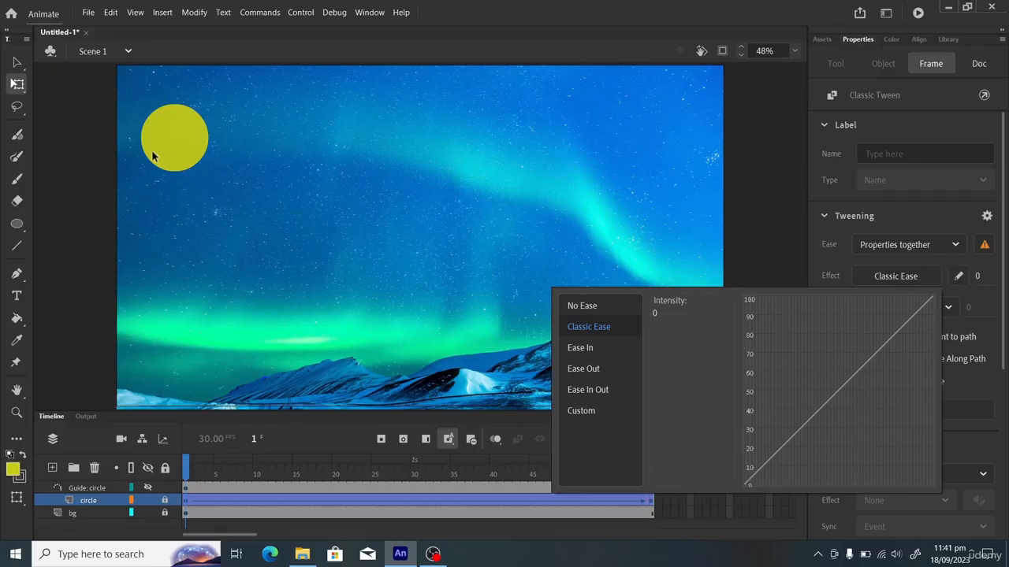
{"action": "left_click", "coordinate": [586, 368]}
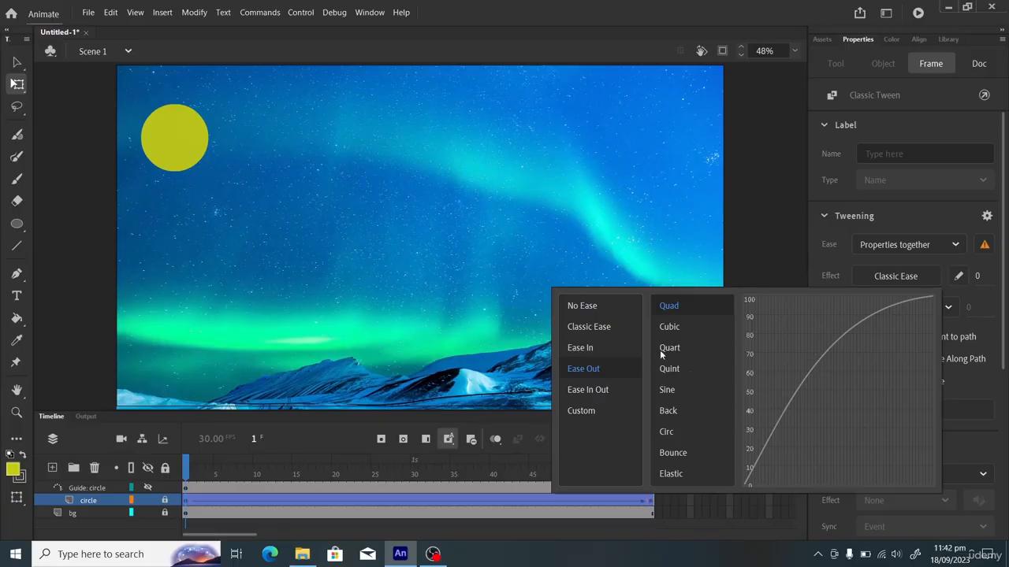
{"action": "left_click", "coordinate": [669, 327]}
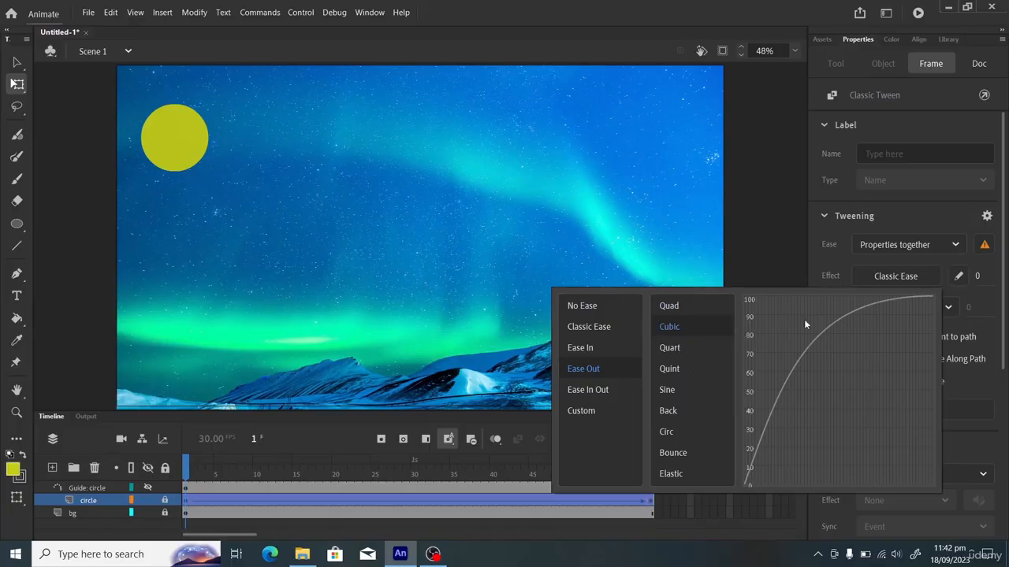
{"action": "left_click", "coordinate": [692, 349]}
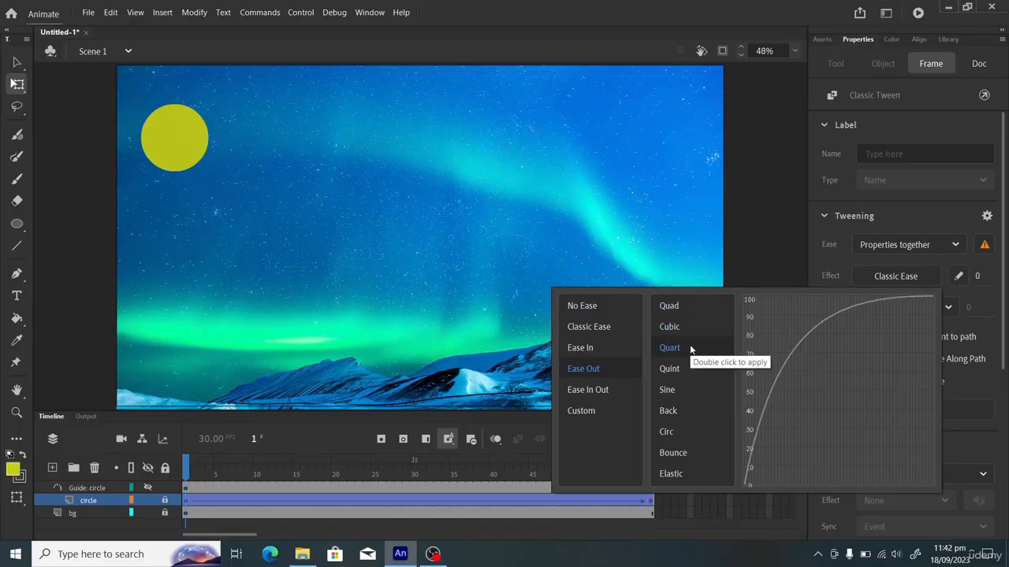
{"action": "left_click", "coordinate": [687, 370]}
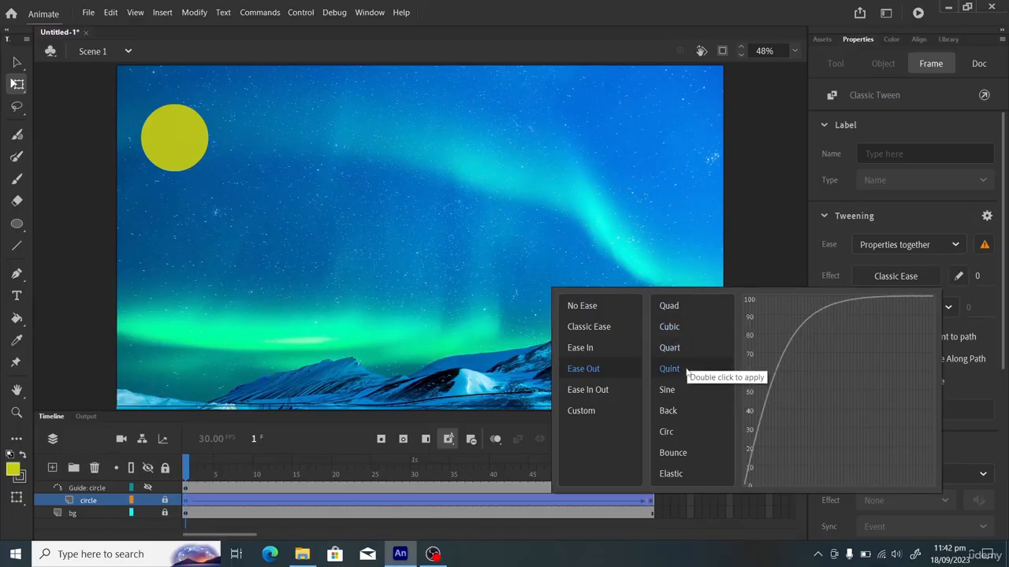
{"action": "left_click", "coordinate": [685, 412]}
{"action": "left_click", "coordinate": [686, 432]}
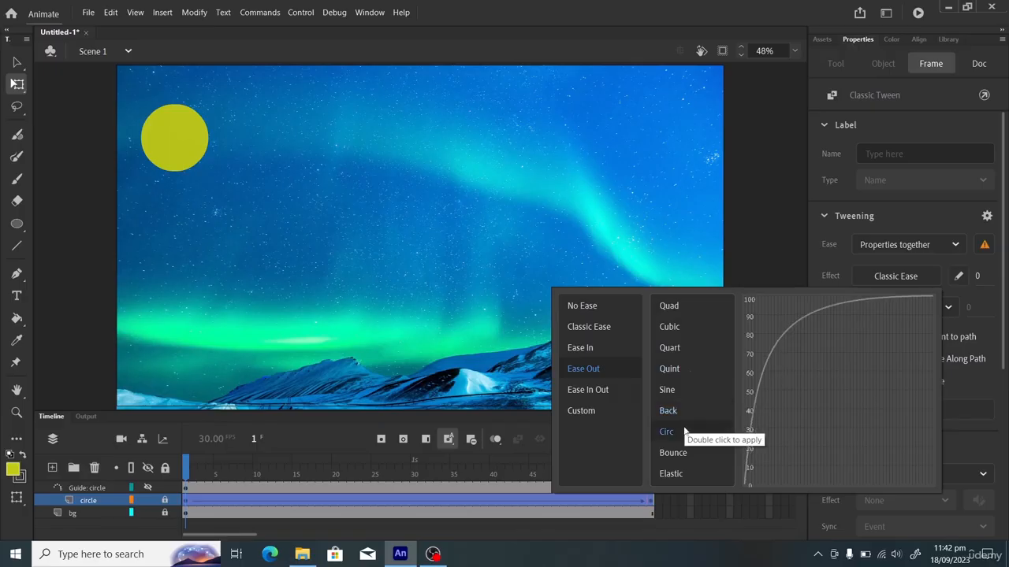
{"action": "left_click", "coordinate": [683, 454]}
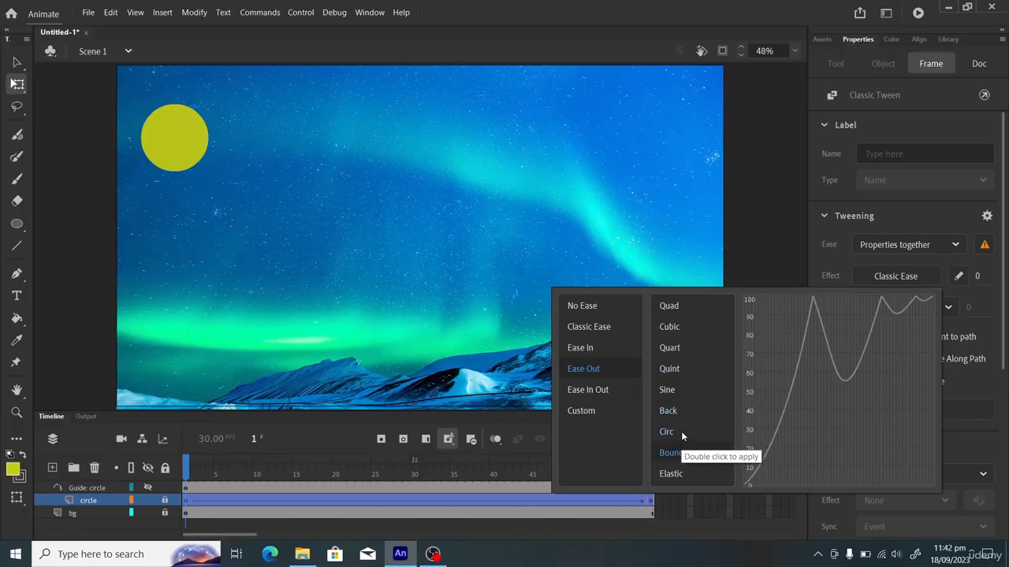
{"action": "left_click", "coordinate": [684, 410]}
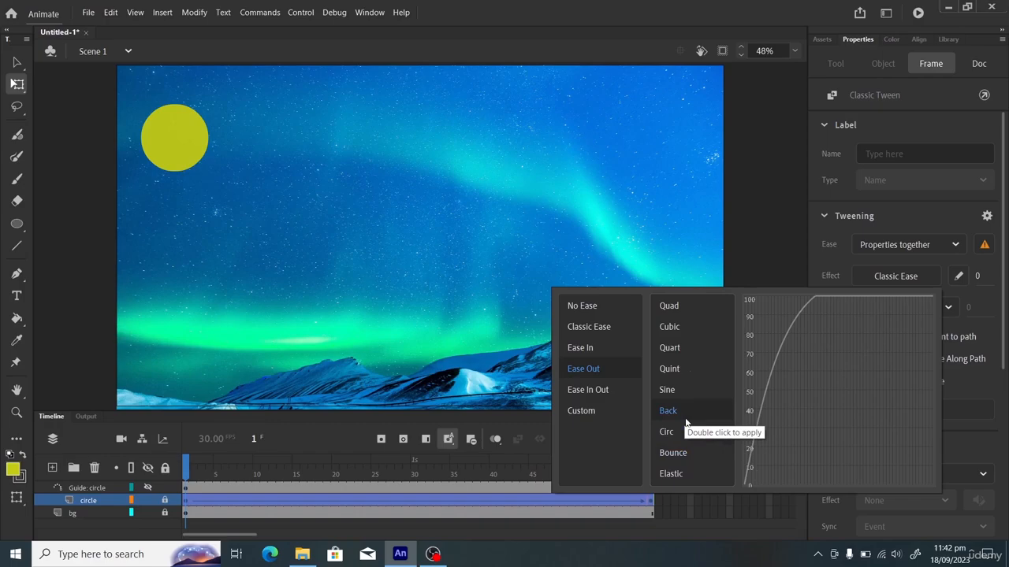
{"action": "left_click", "coordinate": [682, 369]}
{"action": "left_click", "coordinate": [683, 471]}
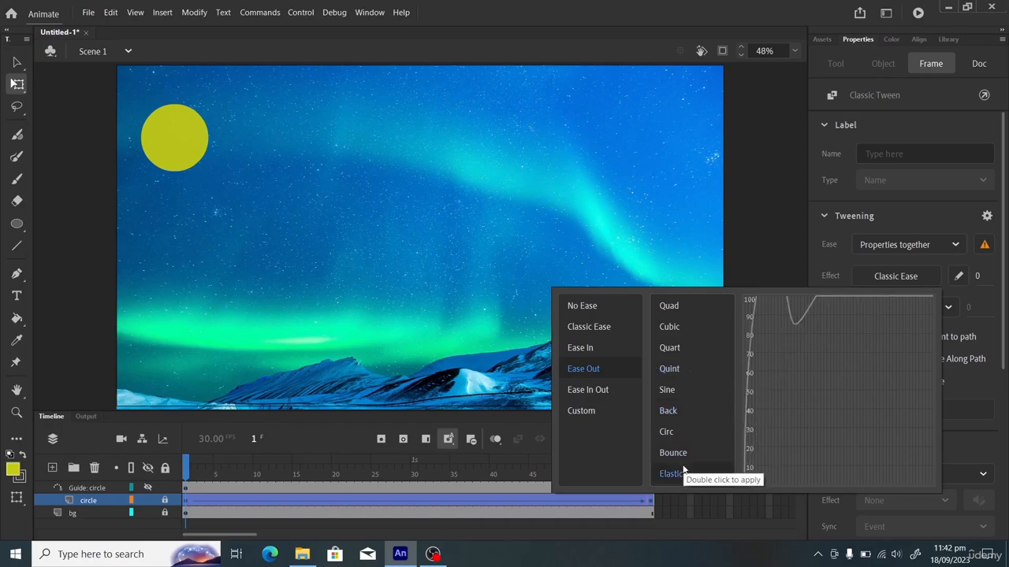
{"action": "left_click", "coordinate": [687, 455]}
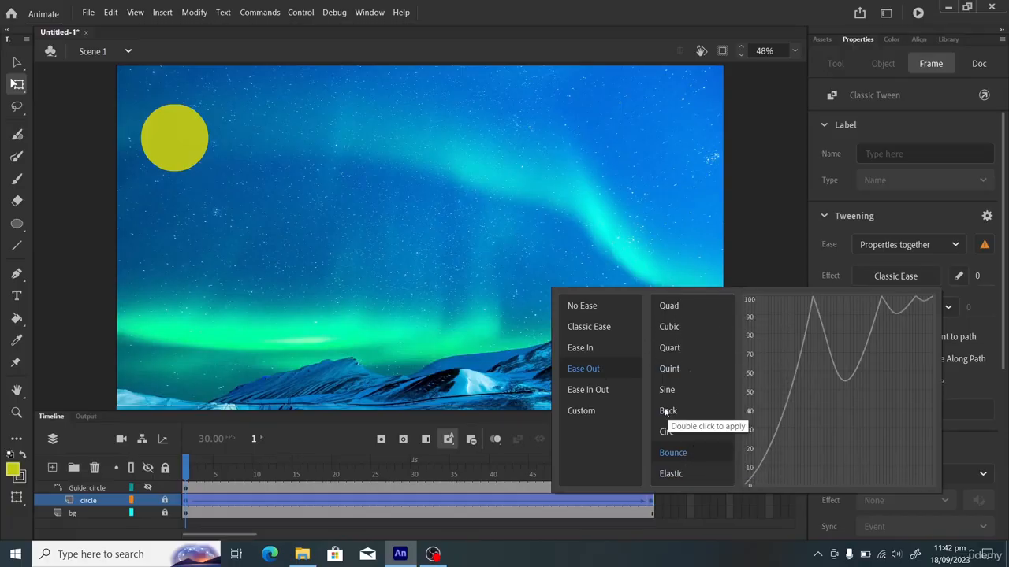
{"action": "left_click", "coordinate": [683, 352]}
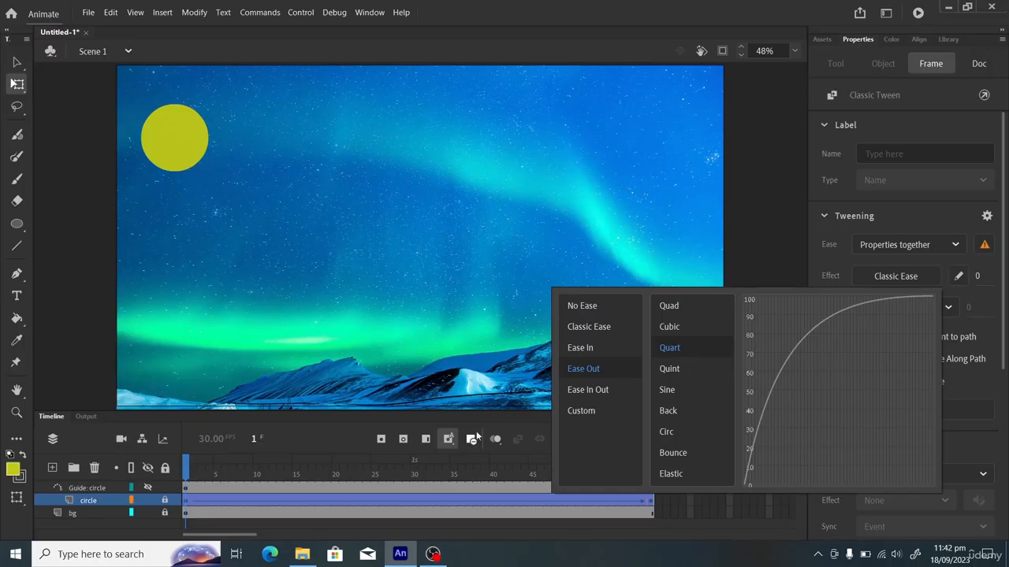
{"action": "left_click", "coordinate": [353, 447]}
Play the circle's guided animation from frame 1, replay it and pause partway through
{"action": "left_click", "coordinate": [611, 439]}
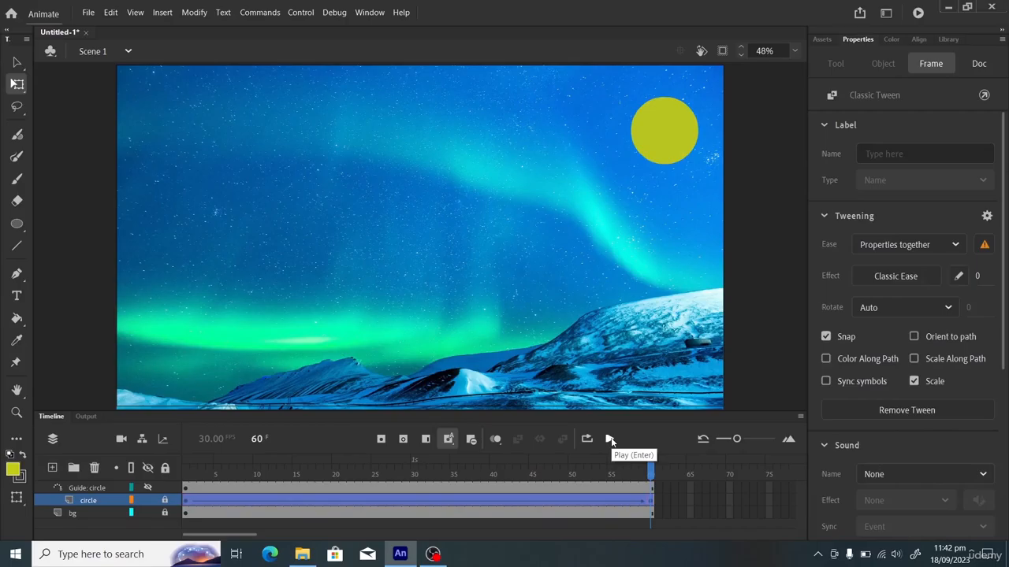
{"action": "left_click", "coordinate": [610, 439]}
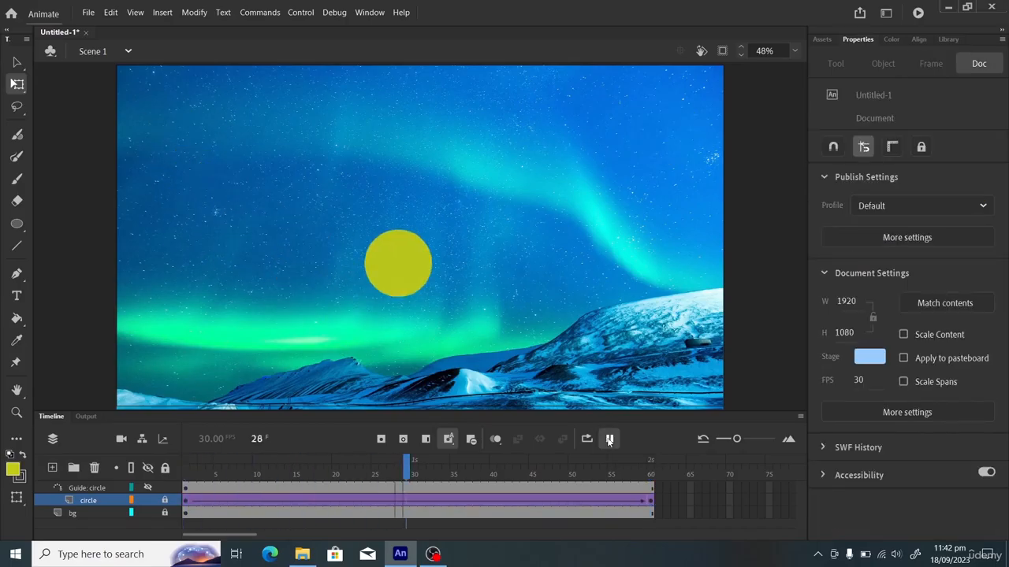
{"action": "left_click", "coordinate": [609, 439]}
Delete the circle's motion guide layer and preview the tween without the path from frame 1
{"action": "left_click", "coordinate": [93, 487]}
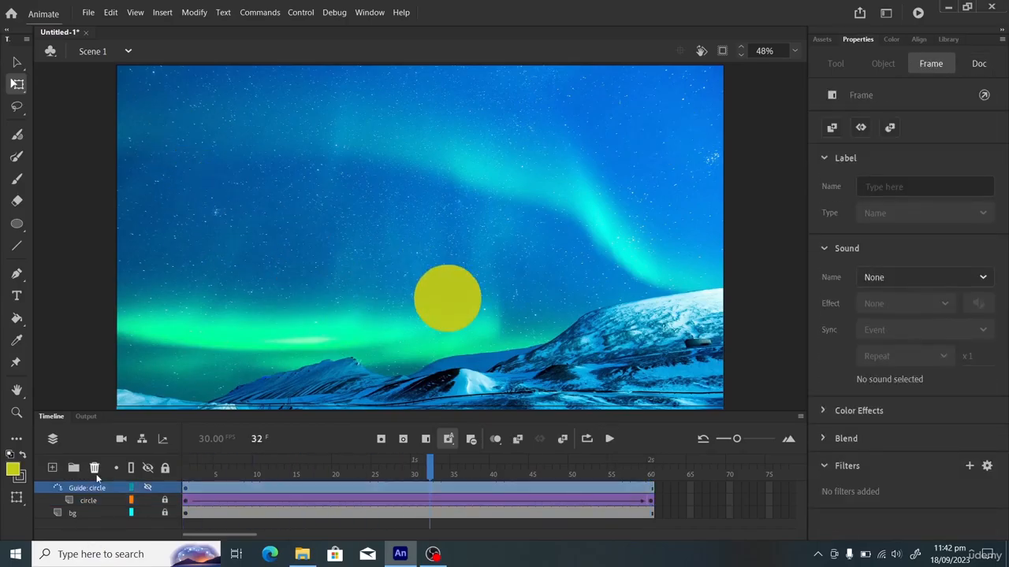
{"action": "left_click", "coordinate": [95, 472]}
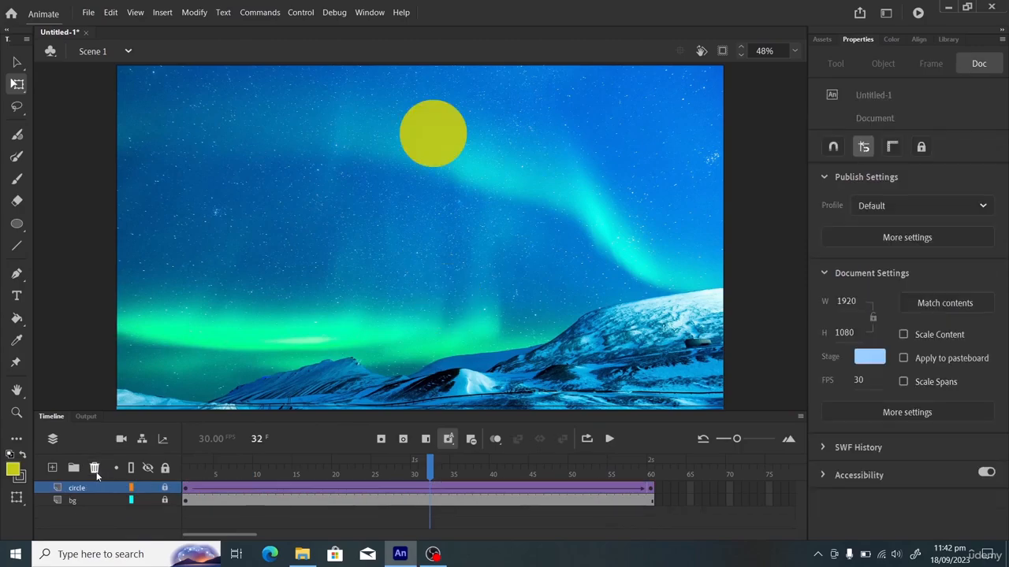
{"action": "key", "text": "comma"}
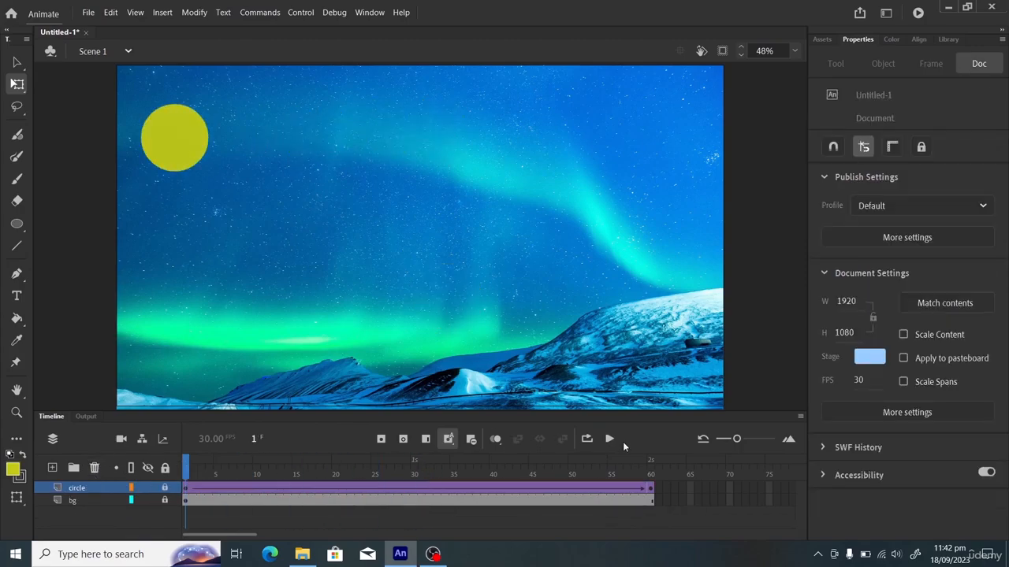
{"action": "left_click", "coordinate": [609, 439]}
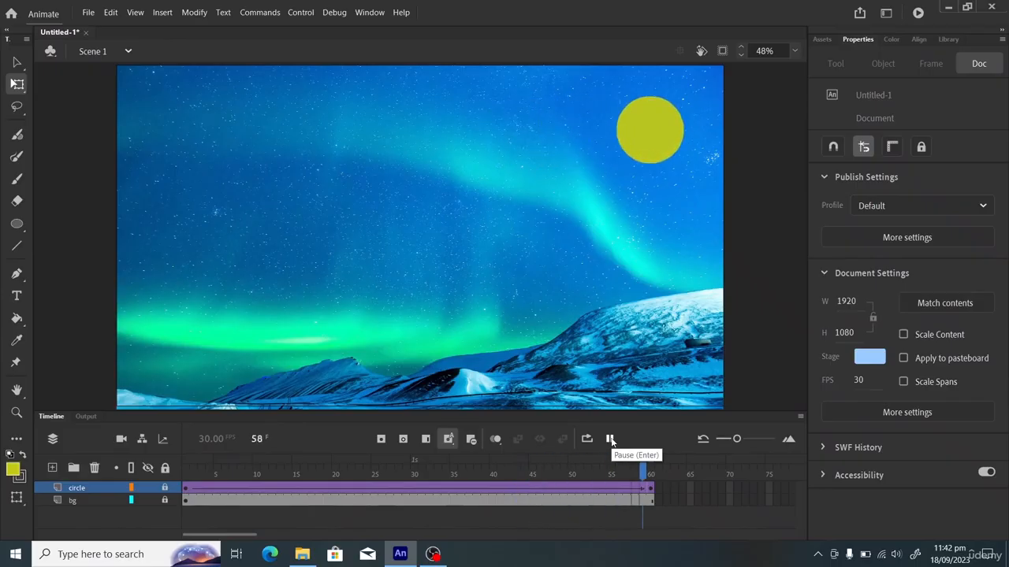
{"action": "left_click", "coordinate": [609, 439]}
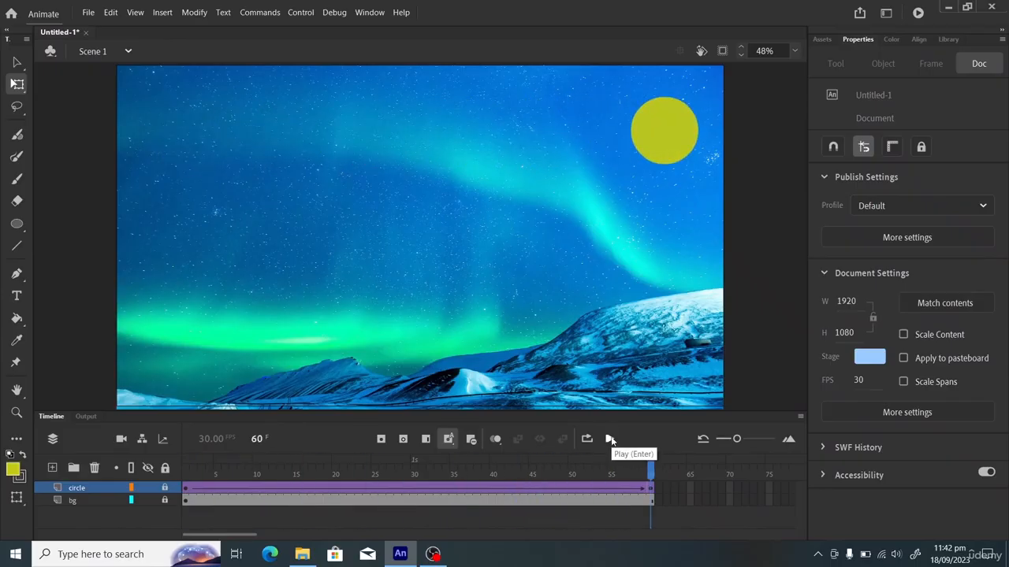
Try a custom ease on the circle's tween with a curve point at about 83% near frame 11, and preview the motion
{"action": "left_click", "coordinate": [447, 483]}
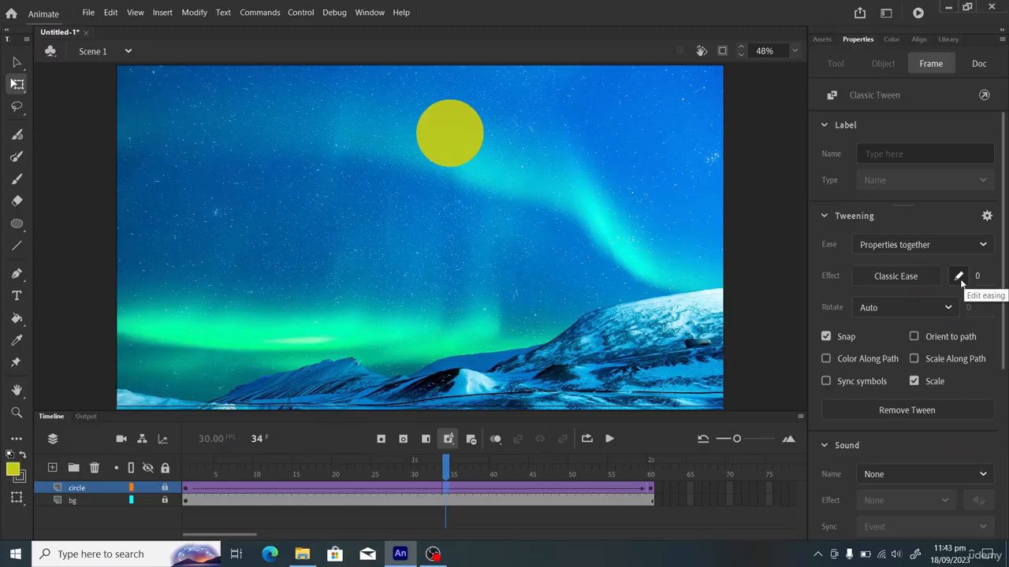
{"action": "left_click", "coordinate": [958, 276]}
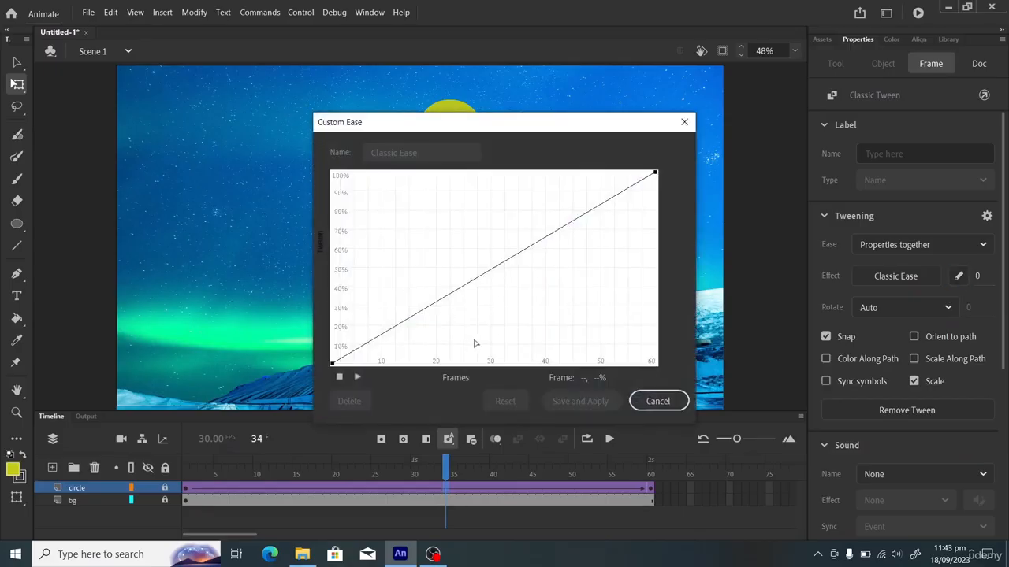
{"action": "left_click_drag", "start_coordinate": [452, 294], "coordinate": [386, 204]}
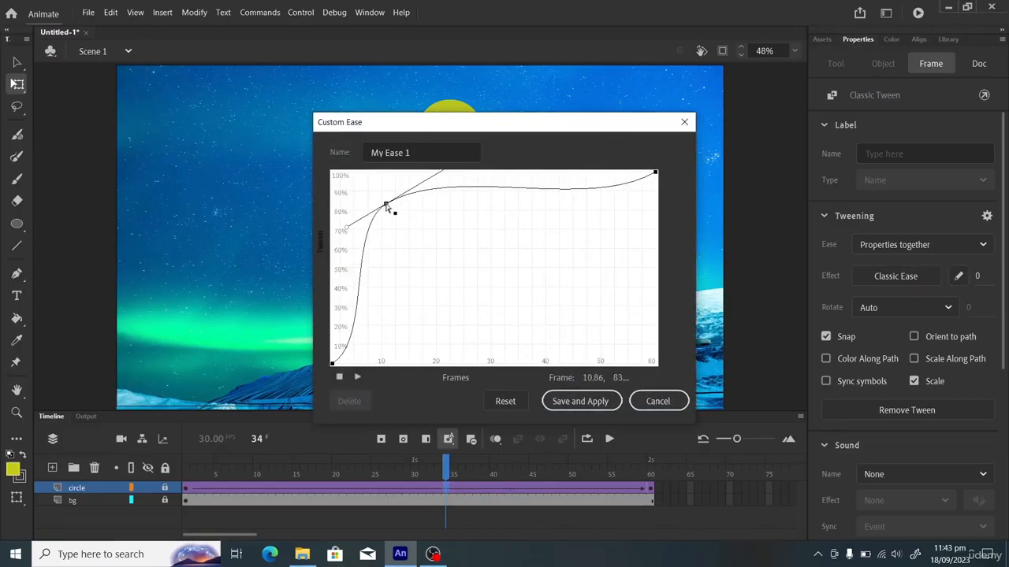
{"action": "left_click", "coordinate": [358, 379]}
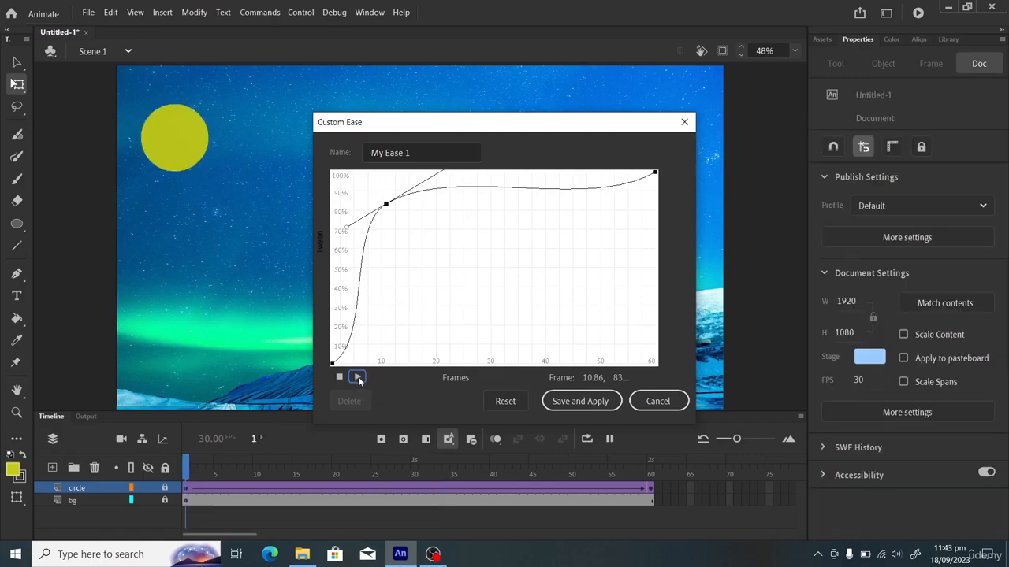
{"action": "left_click_drag", "start_coordinate": [509, 128], "coordinate": [833, 225]}
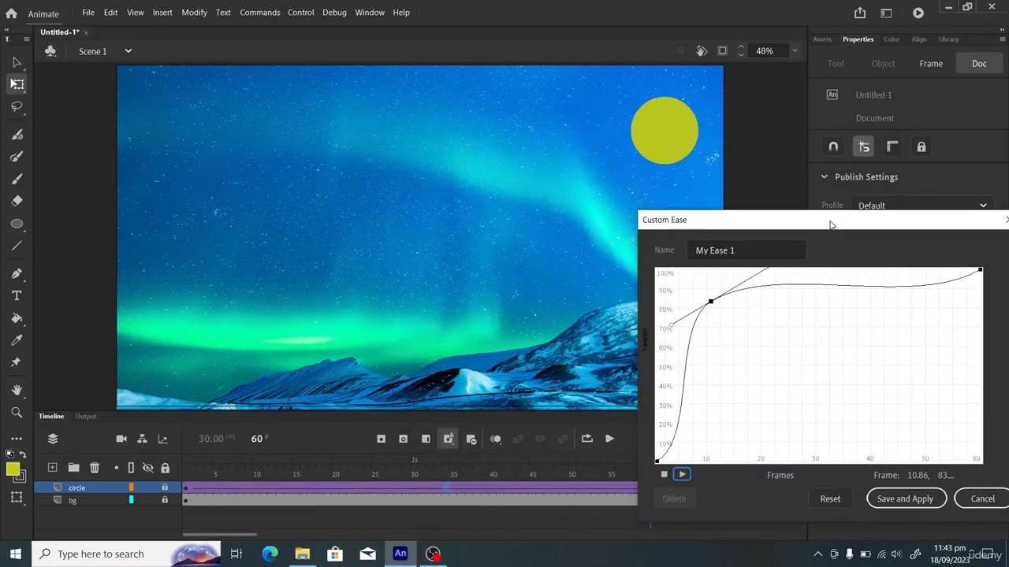
{"action": "left_click", "coordinate": [683, 476]}
Move the ease curve point to 80% at frame 30 and preview, then to about 84% near frame 8 and preview again
{"action": "left_click_drag", "start_coordinate": [711, 305], "coordinate": [817, 313]}
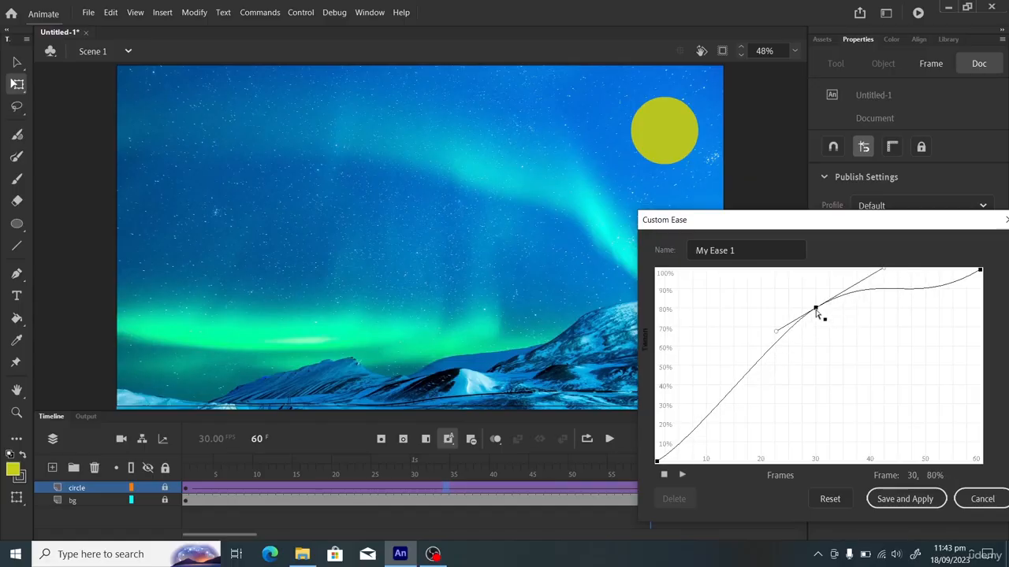
{"action": "left_click", "coordinate": [682, 477]}
{"action": "left_click_drag", "start_coordinate": [815, 308], "coordinate": [687, 301]}
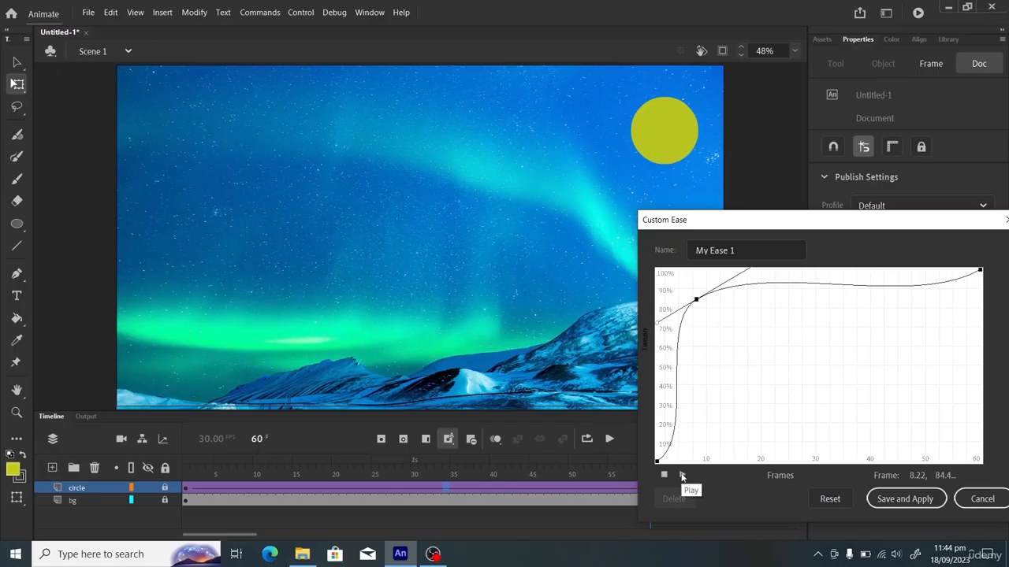
{"action": "left_click", "coordinate": [682, 476]}
Preview the ease with its point at about 15% near frame 48, move it to about 73% near frame 11, and cancel the custom ease
{"action": "left_click_drag", "start_coordinate": [697, 301], "coordinate": [972, 432]}
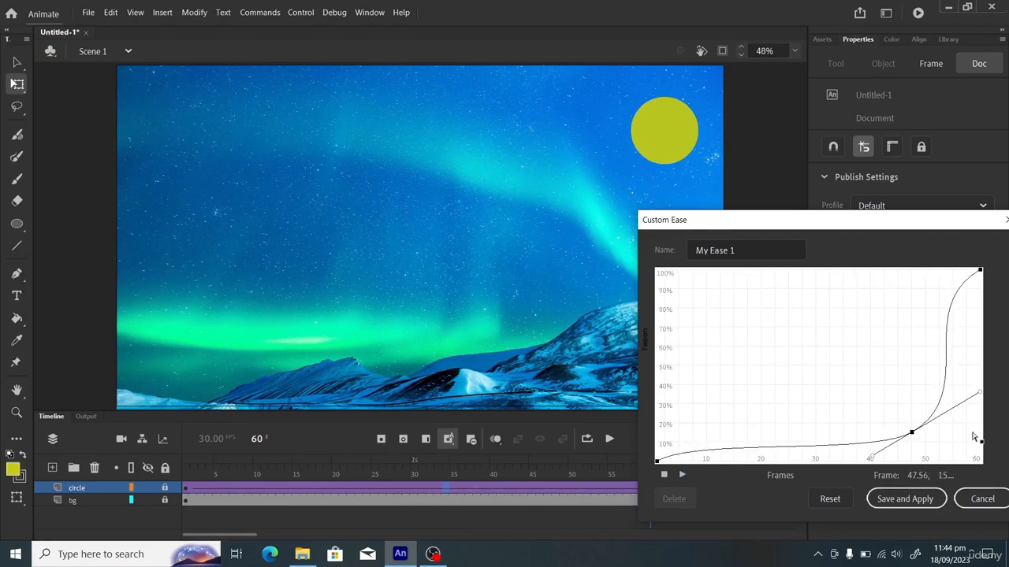
{"action": "left_click", "coordinate": [683, 475]}
{"action": "left_click_drag", "start_coordinate": [912, 432], "coordinate": [714, 323]}
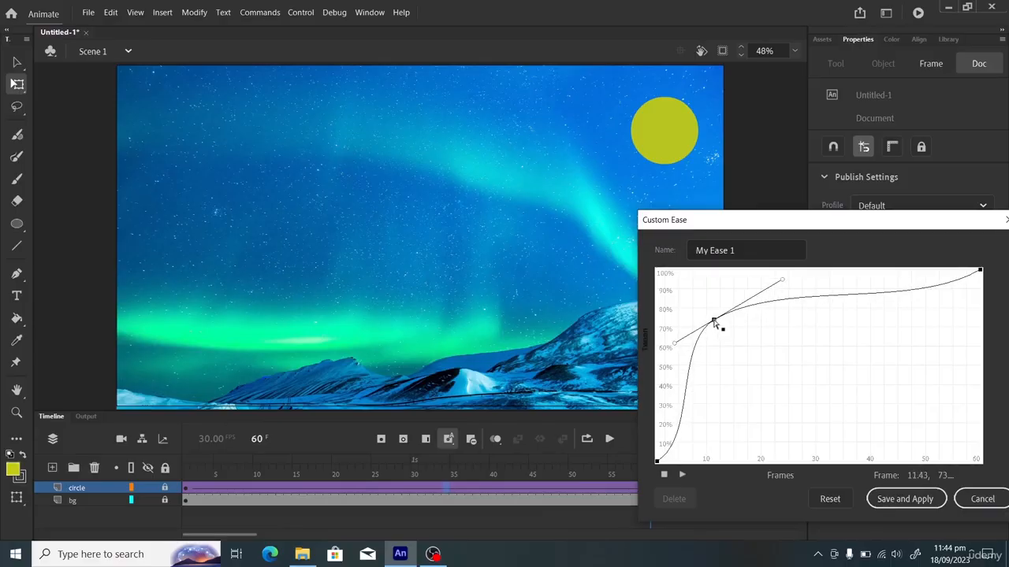
{"action": "left_click", "coordinate": [996, 505]}
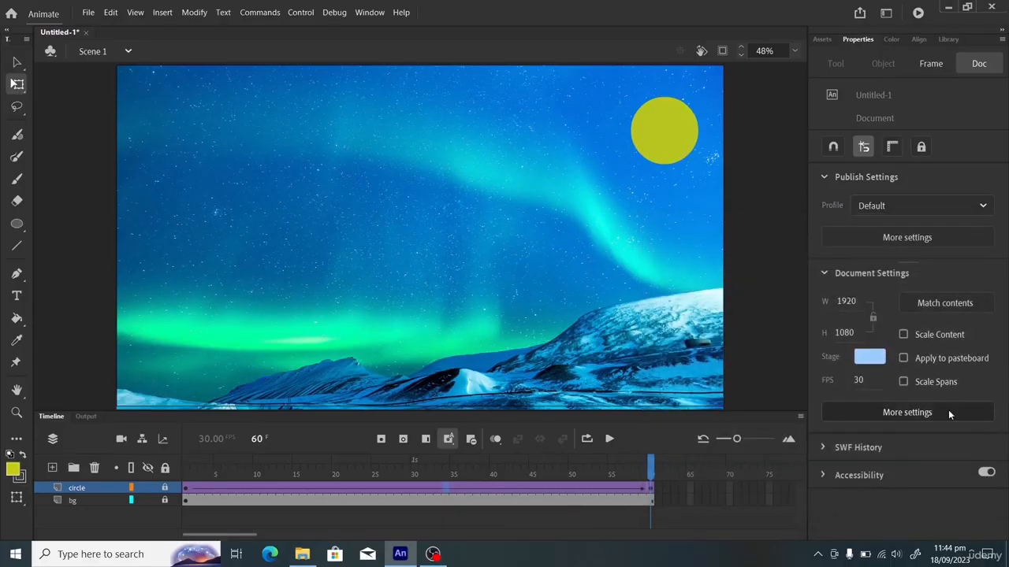
Examine the rotation options of the circle's classic tween without changing the setting
{"action": "left_click", "coordinate": [226, 488]}
{"action": "left_click", "coordinate": [98, 489]}
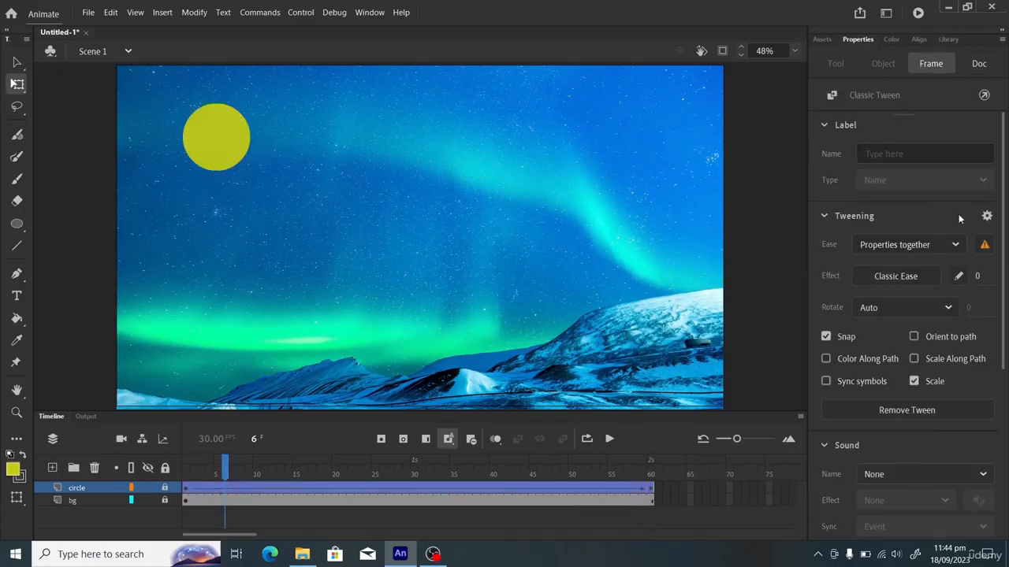
{"action": "left_click", "coordinate": [950, 309]}
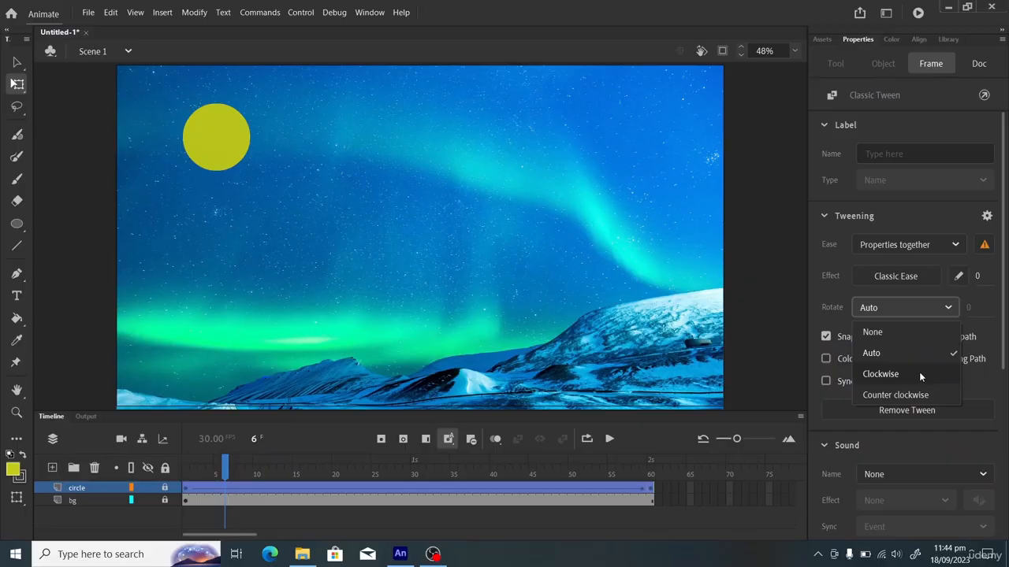
{"action": "left_click", "coordinate": [747, 6]}
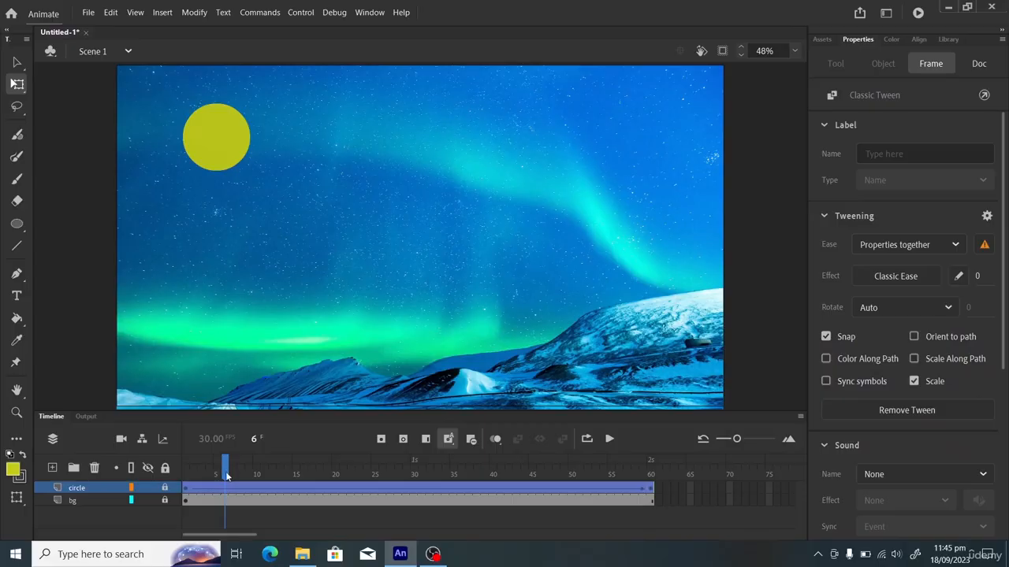
Unlock the circle layer and insert a keyframe in it at frame 30
{"action": "left_click_drag", "start_coordinate": [225, 472], "coordinate": [367, 475]}
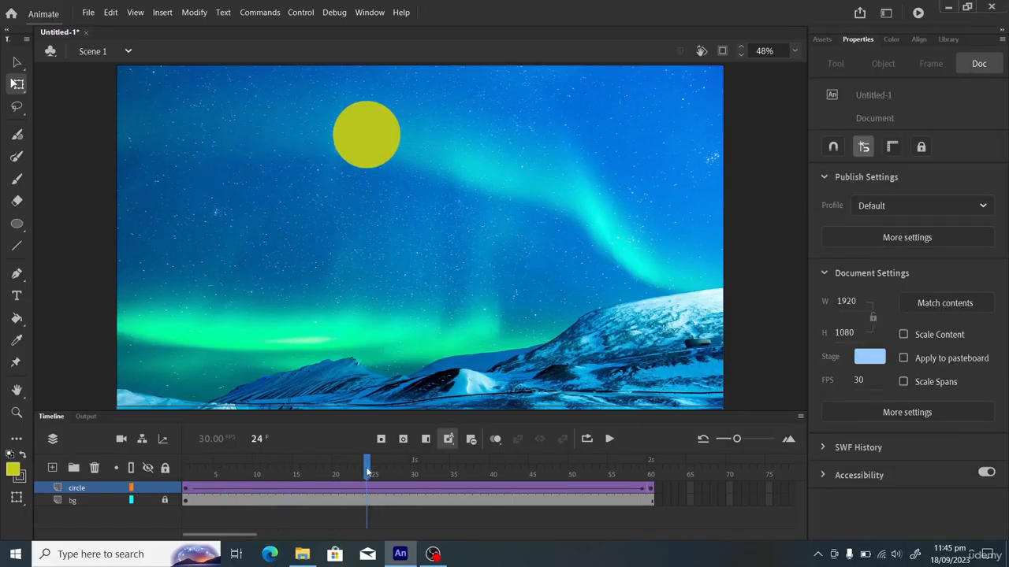
{"action": "left_click_drag", "start_coordinate": [368, 473], "coordinate": [417, 486]}
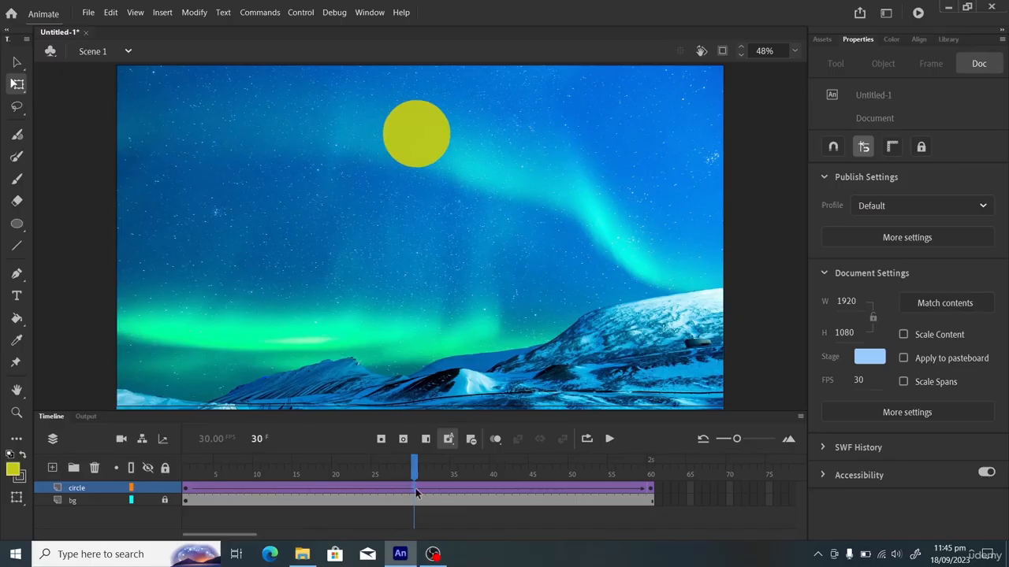
{"action": "left_click", "coordinate": [415, 488]}
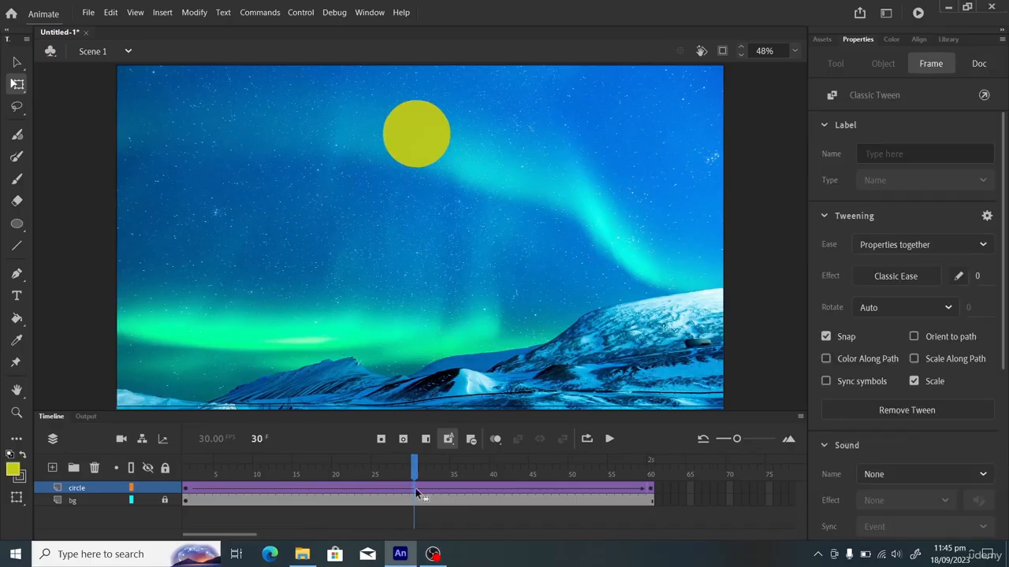
{"action": "key", "text": "F6"}
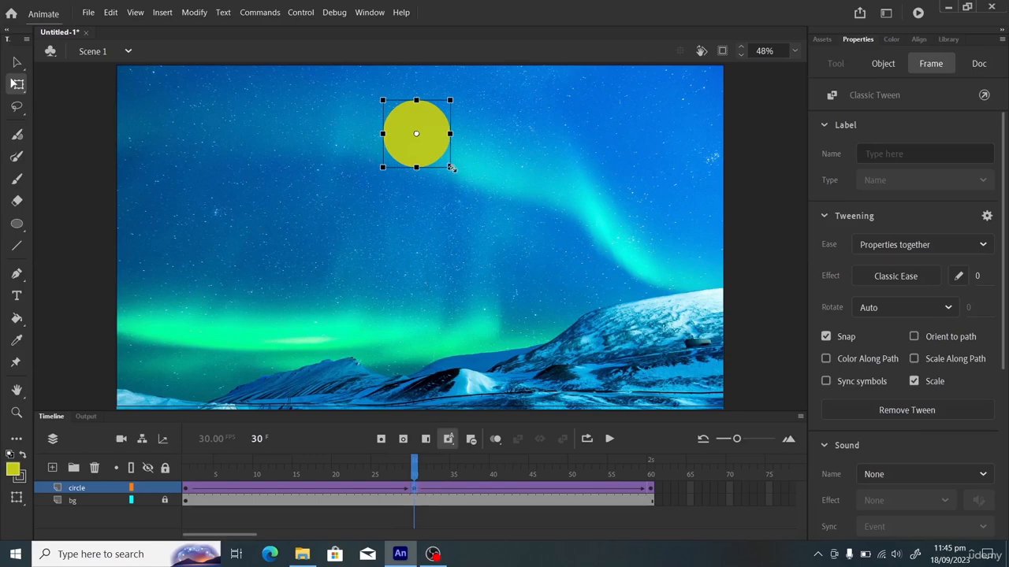
Scale the circle at frame 30 proportionally from its centre to about 396 by 396 px
{"action": "left_click_drag", "start_coordinate": [450, 167], "coordinate": [475, 190]}
{"action": "key", "text": "ctrl+z"}
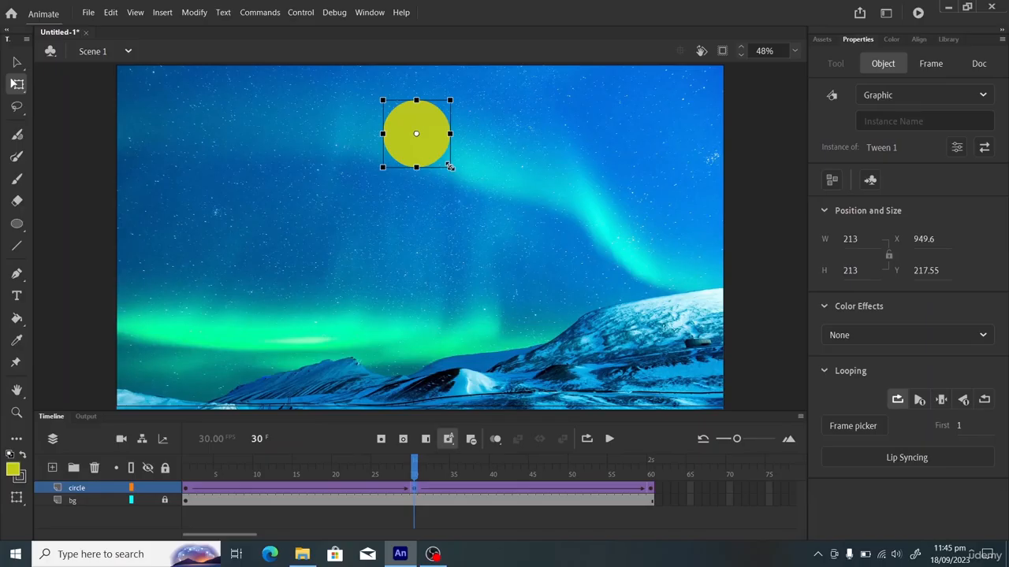
{"action": "left_click_drag", "start_coordinate": [449, 167], "coordinate": [483, 195]}
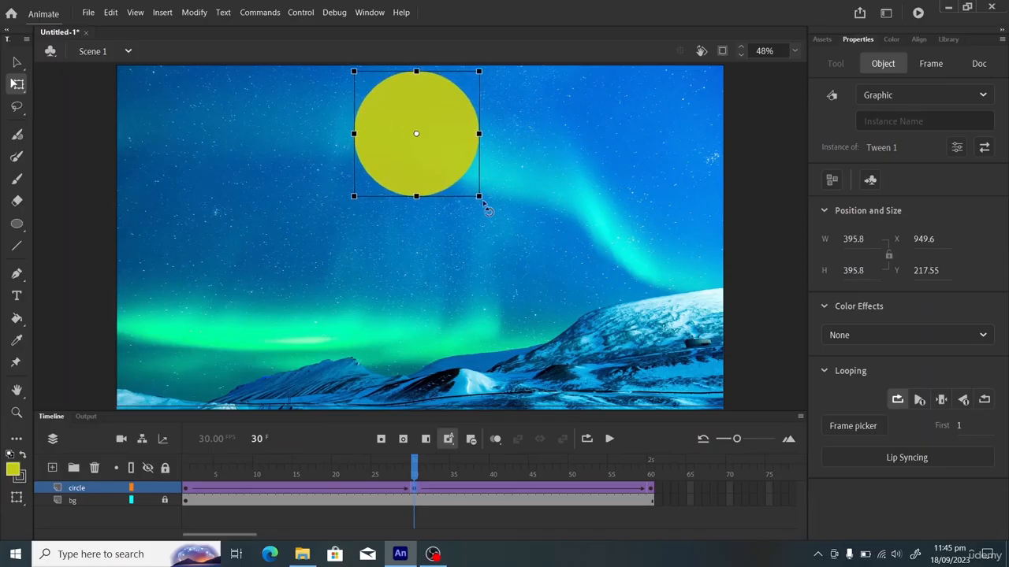
Play the circle's animation from frame 1 to preview its size change
{"action": "left_click", "coordinate": [410, 468]}
{"action": "left_click_drag", "start_coordinate": [410, 468], "coordinate": [186, 468]}
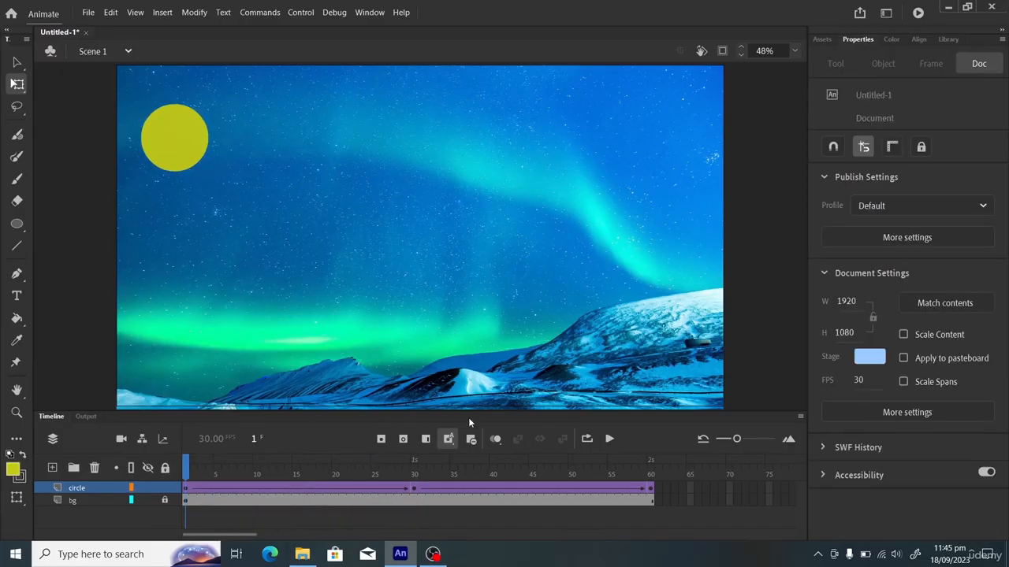
{"action": "left_click", "coordinate": [609, 439]}
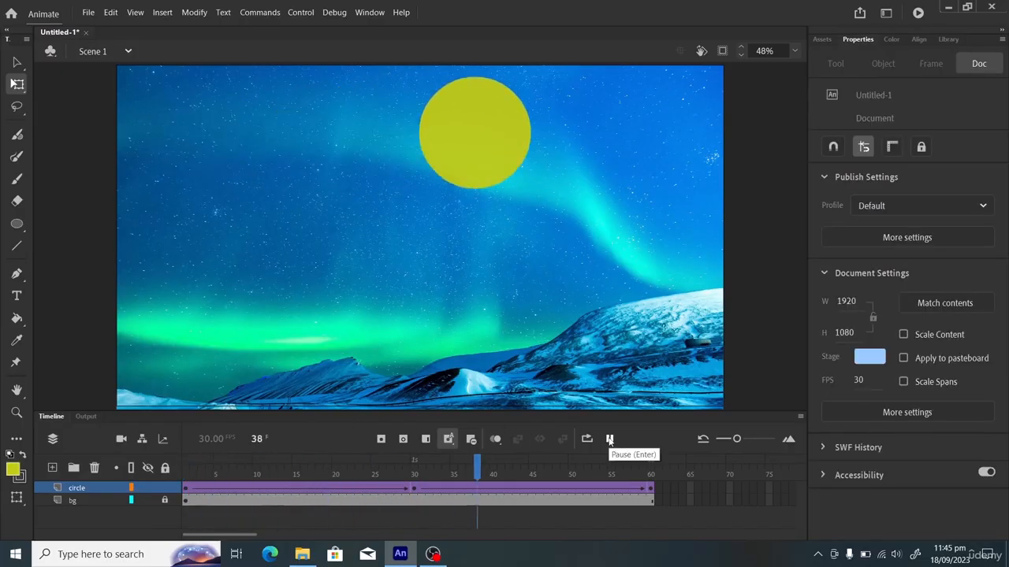
{"action": "left_click", "coordinate": [610, 439]}
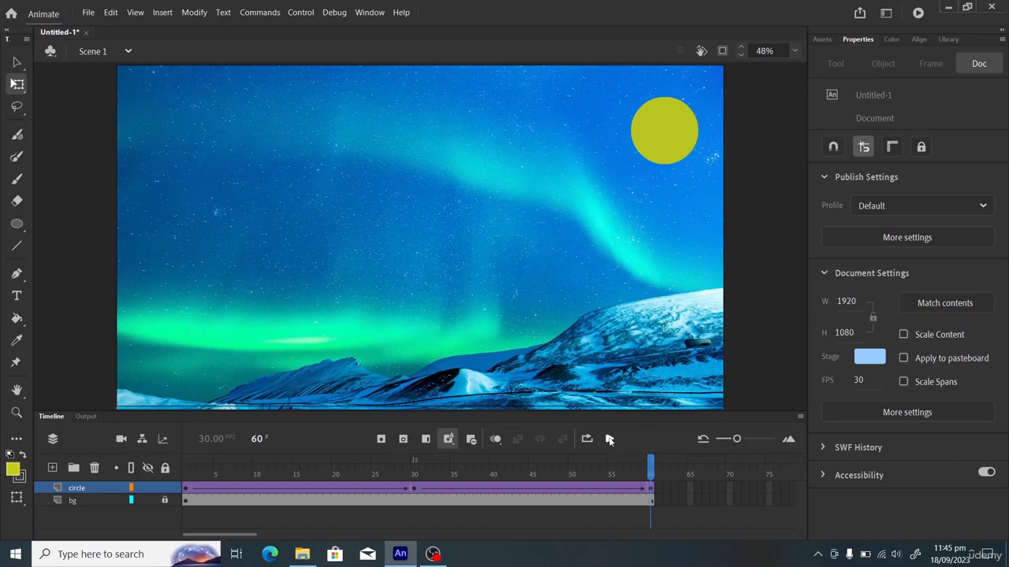
Add an Adjust Color filter to the circle's keyframe at frame 30
{"action": "left_click", "coordinate": [413, 488]}
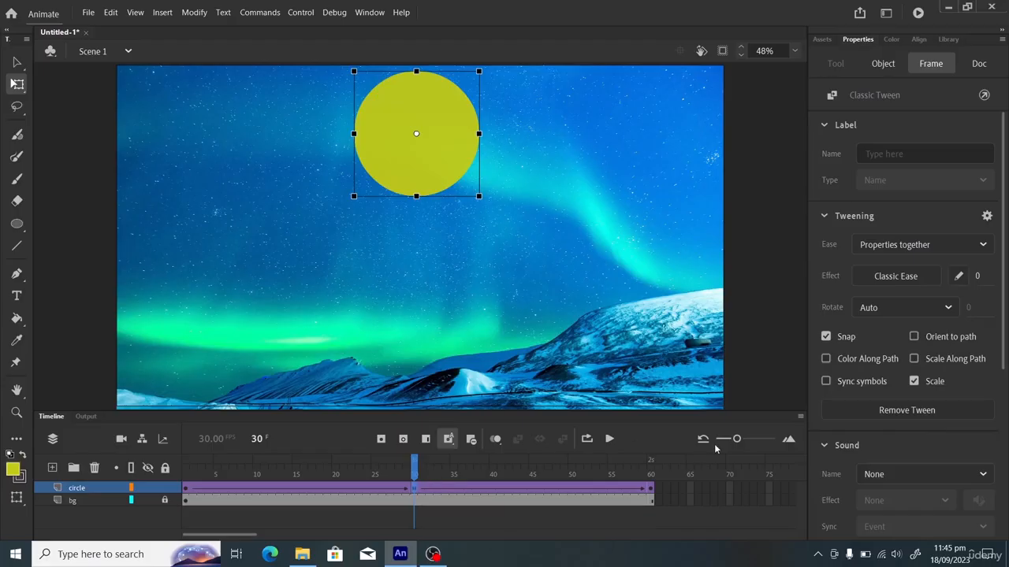
{"action": "left_click_drag", "start_coordinate": [1003, 282], "coordinate": [1006, 495]}
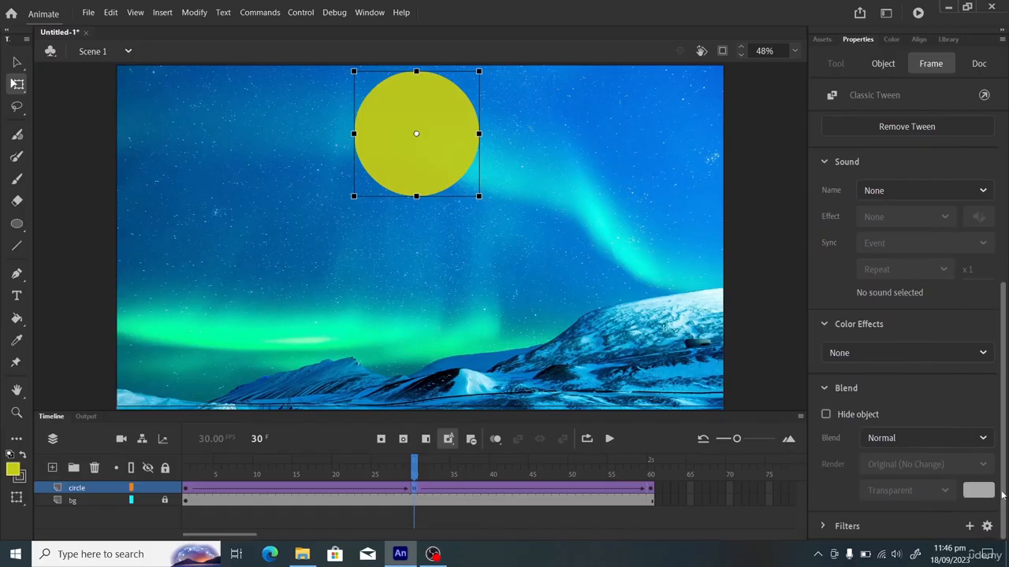
{"action": "left_click", "coordinate": [969, 526]}
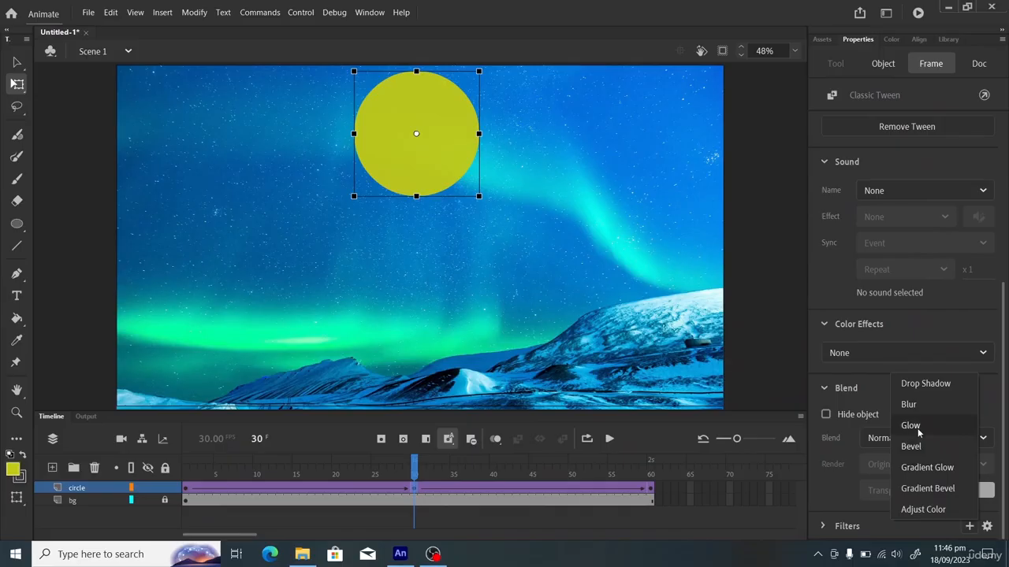
{"action": "left_click", "coordinate": [927, 511]}
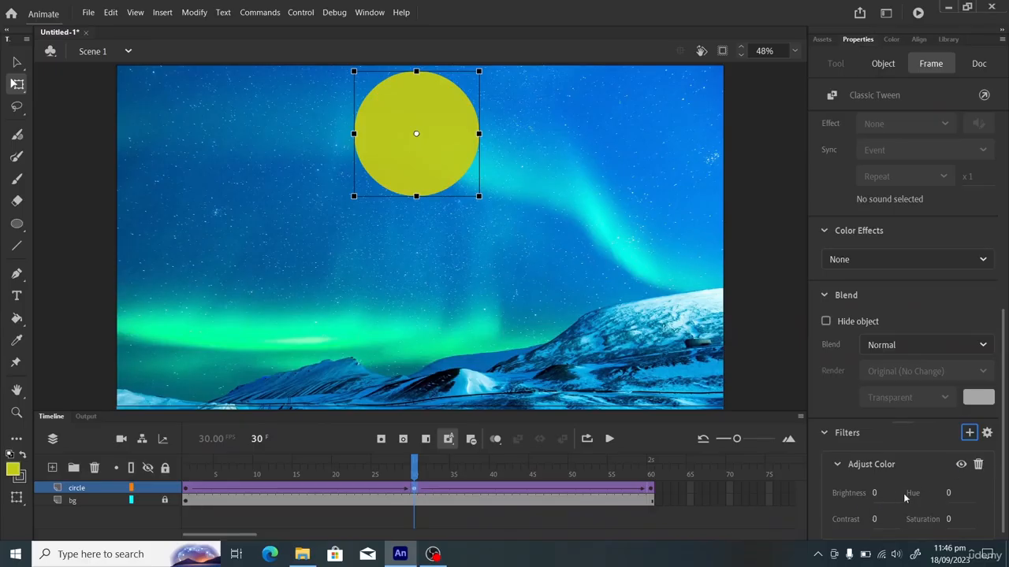
Set the Adjust Color filter's hue to 78, contrast to 99 and saturation to 77
{"action": "left_click_drag", "start_coordinate": [949, 493], "coordinate": [1004, 498]}
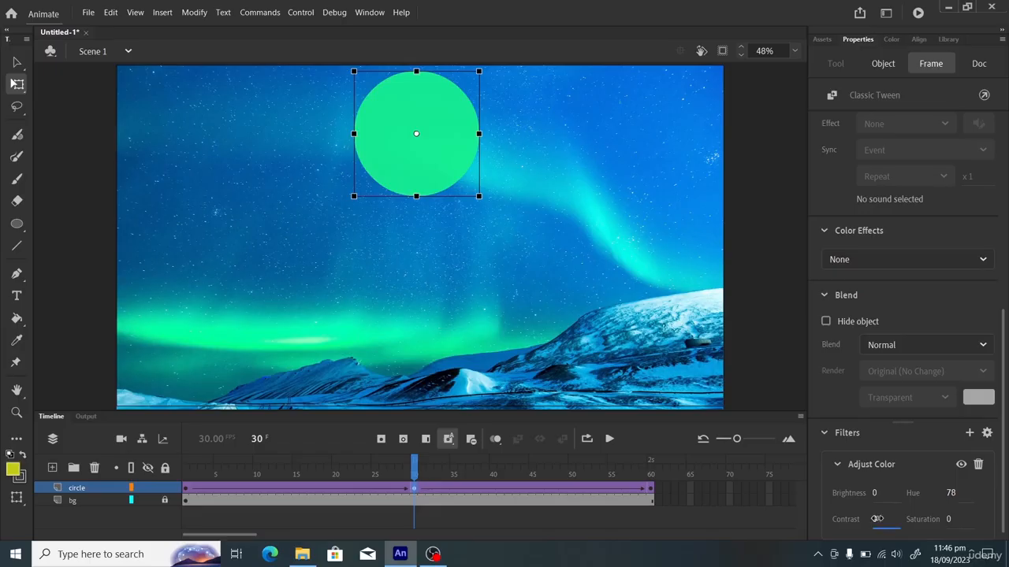
{"action": "left_click_drag", "start_coordinate": [876, 519], "coordinate": [1004, 518]}
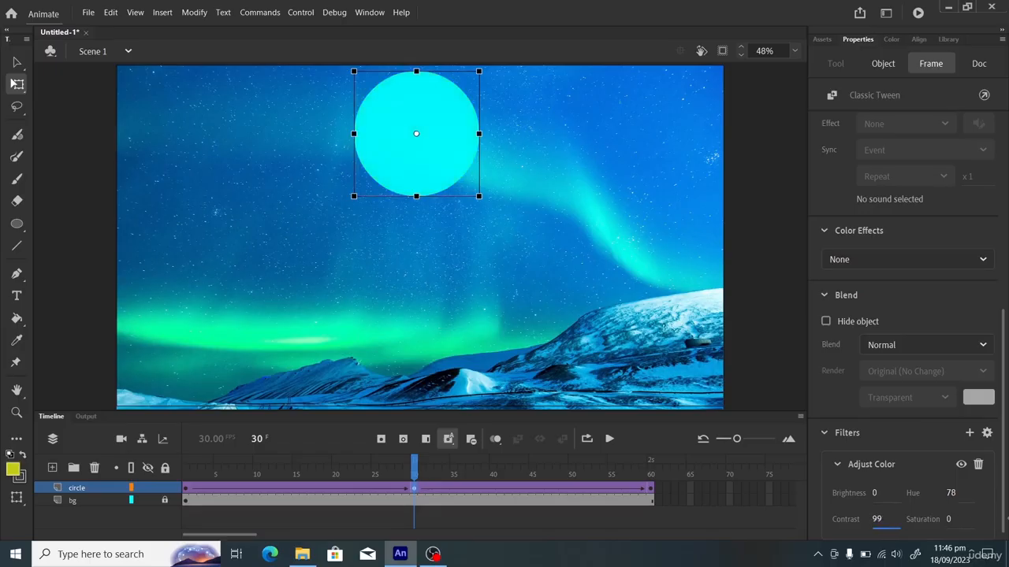
{"action": "left_click", "coordinate": [948, 520]}
{"action": "type", "text": "85"}
{"action": "key", "text": "Return"}
{"action": "type", "text": "77"}
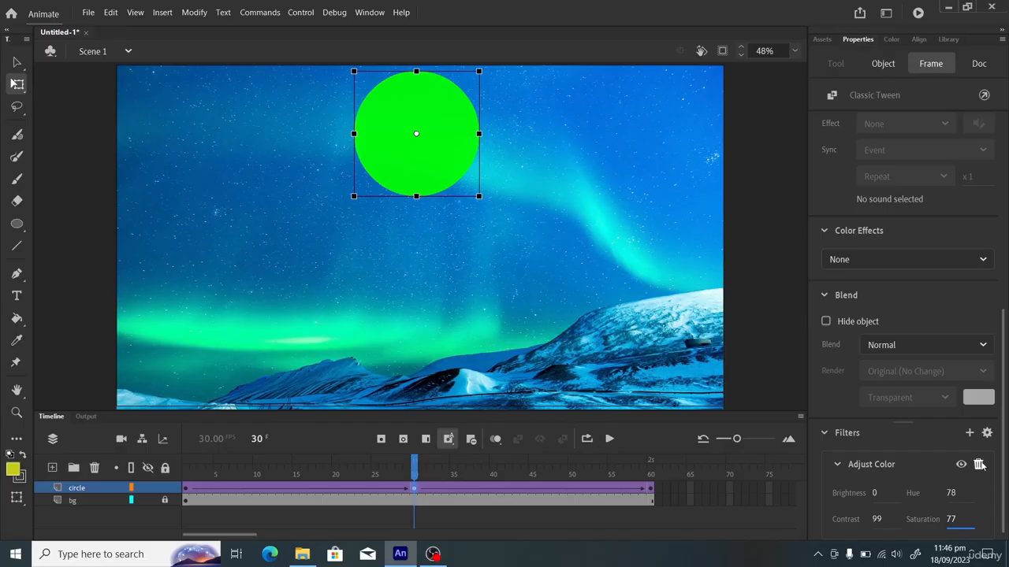
Add a Glow filter to the circle's keyframe at frame 30 and make the glow colour yellow
{"action": "left_click", "coordinate": [970, 434]}
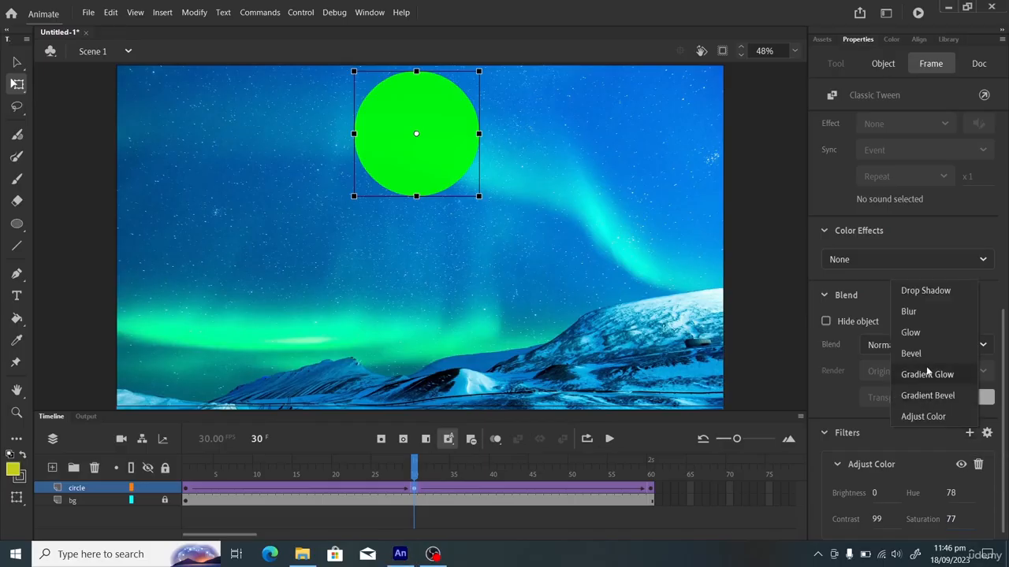
{"action": "left_click", "coordinate": [942, 343]}
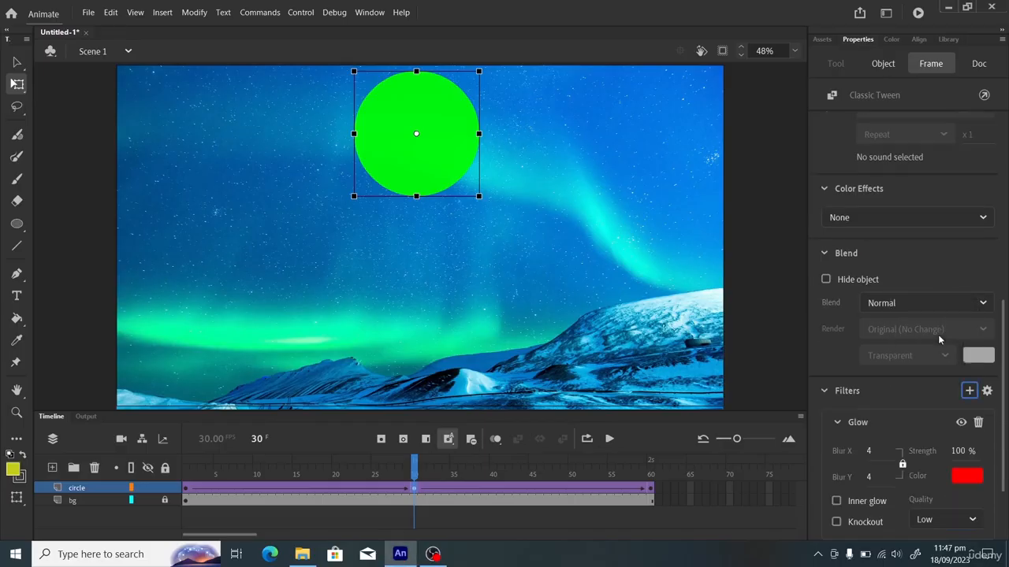
{"action": "left_click", "coordinate": [977, 483]}
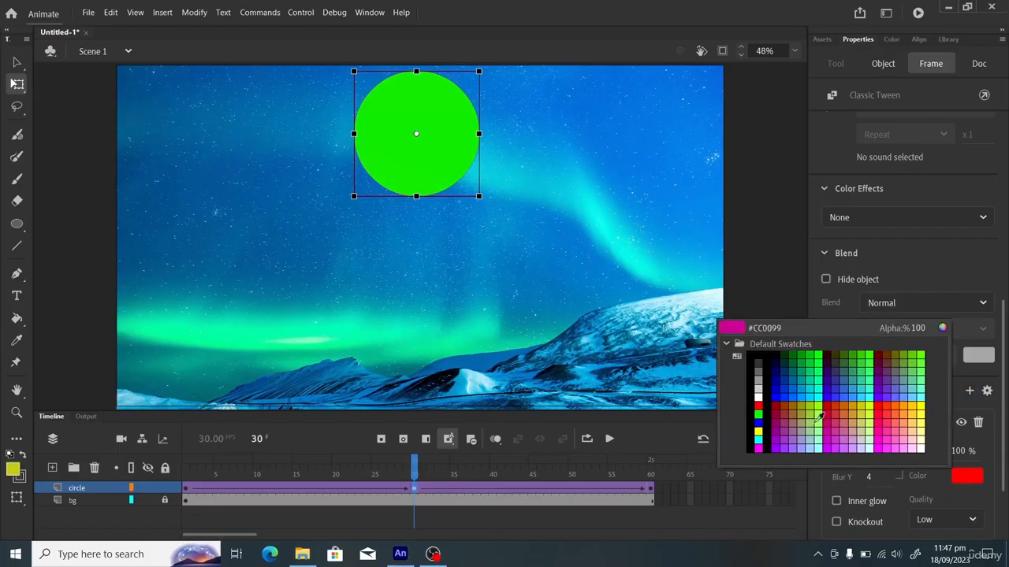
{"action": "left_click", "coordinate": [758, 436]}
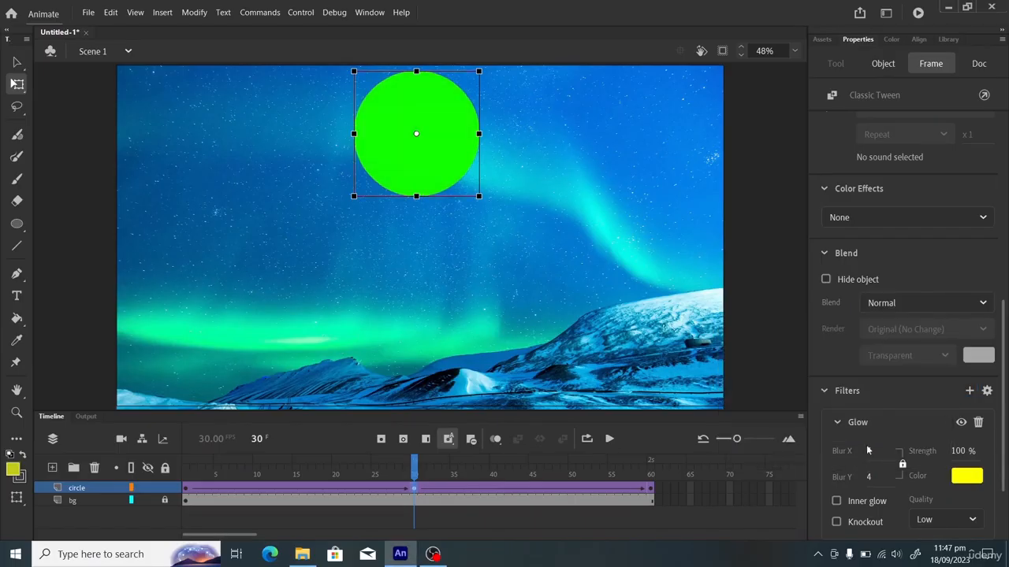
Set the Glow filter's blur to 216 on both axes and its quality to High
{"action": "left_click_drag", "start_coordinate": [871, 452], "coordinate": [1005, 447]}
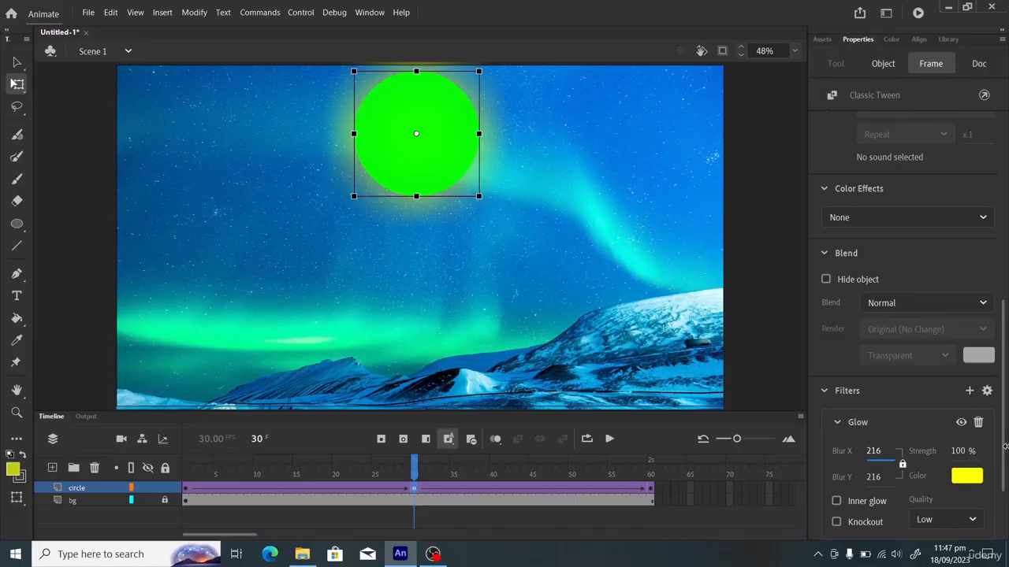
{"action": "left_click", "coordinate": [974, 522]}
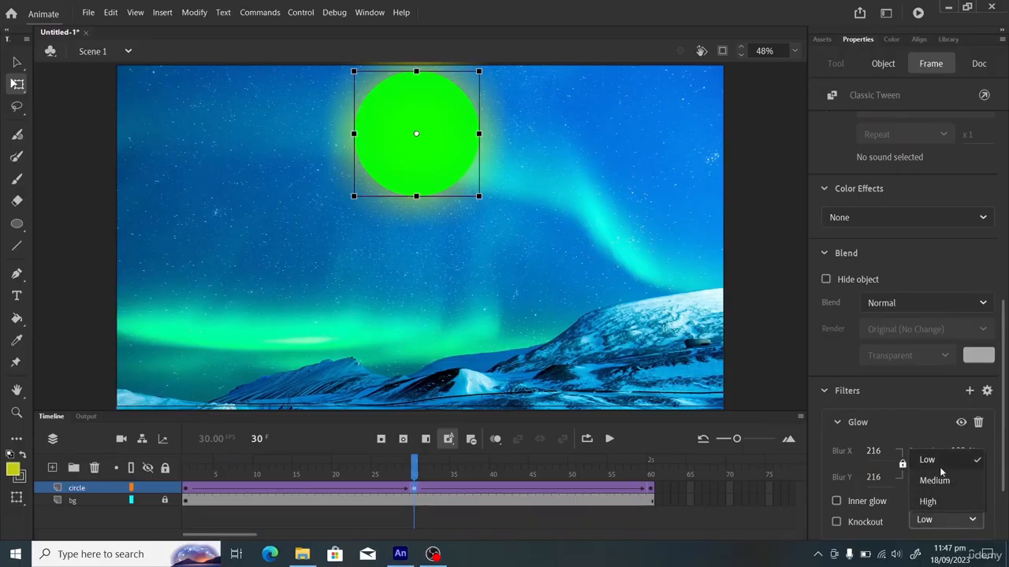
{"action": "left_click", "coordinate": [937, 502]}
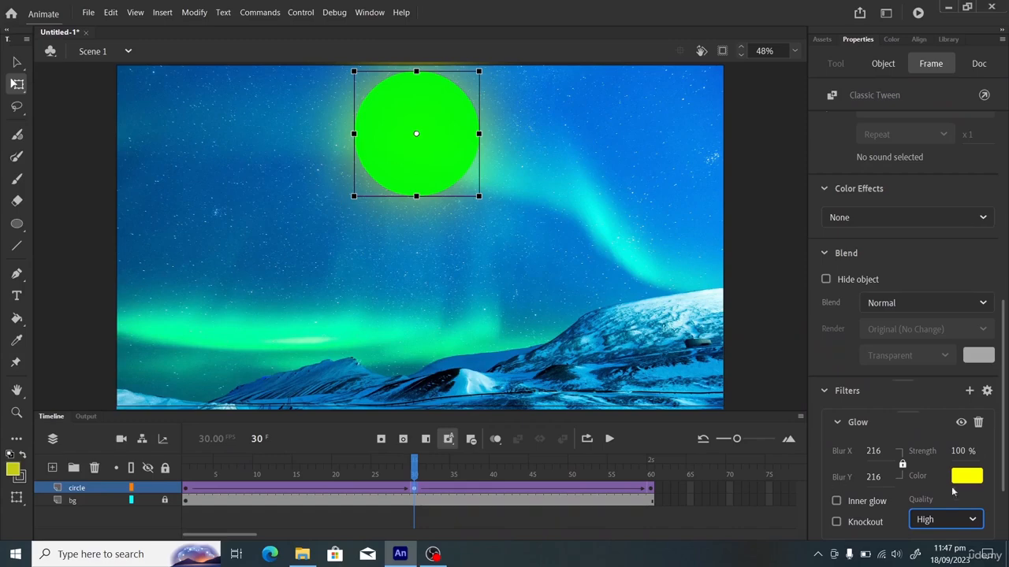
Remove the Adjust Color filter from the circle's keyframe at frame 30, keeping the Glow filter
{"action": "scroll", "coordinate": [1005, 376], "scroll_direction": "down", "scroll_amount": 3}
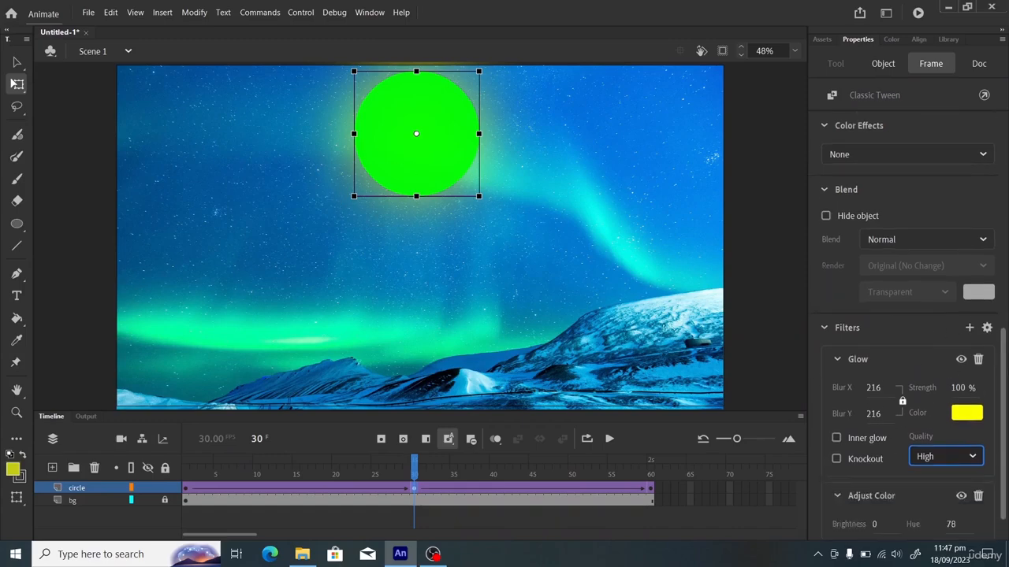
{"action": "scroll", "coordinate": [900, 461], "scroll_direction": "up", "scroll_amount": 1}
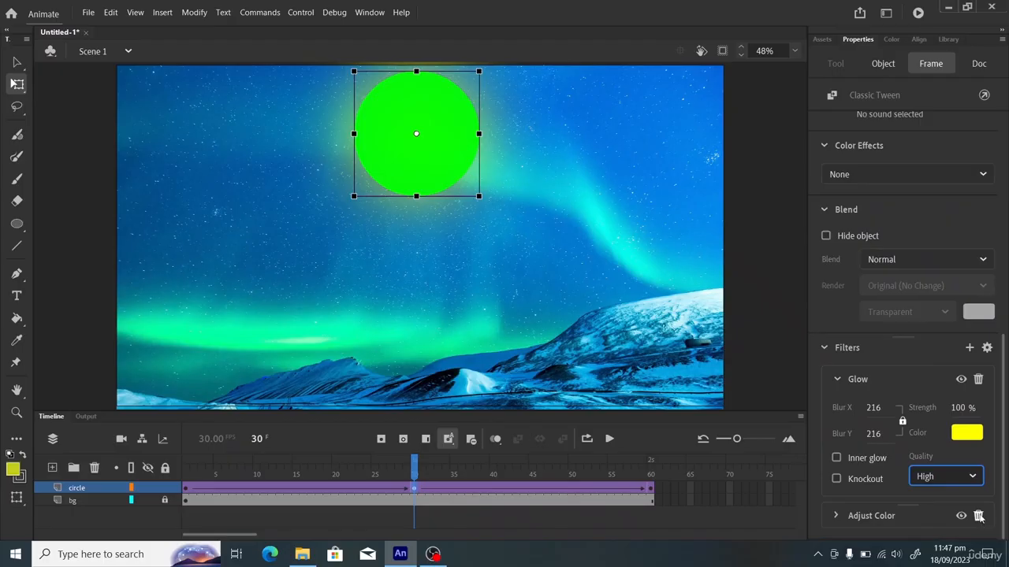
{"action": "scroll", "coordinate": [981, 517], "scroll_direction": "up", "scroll_amount": 1}
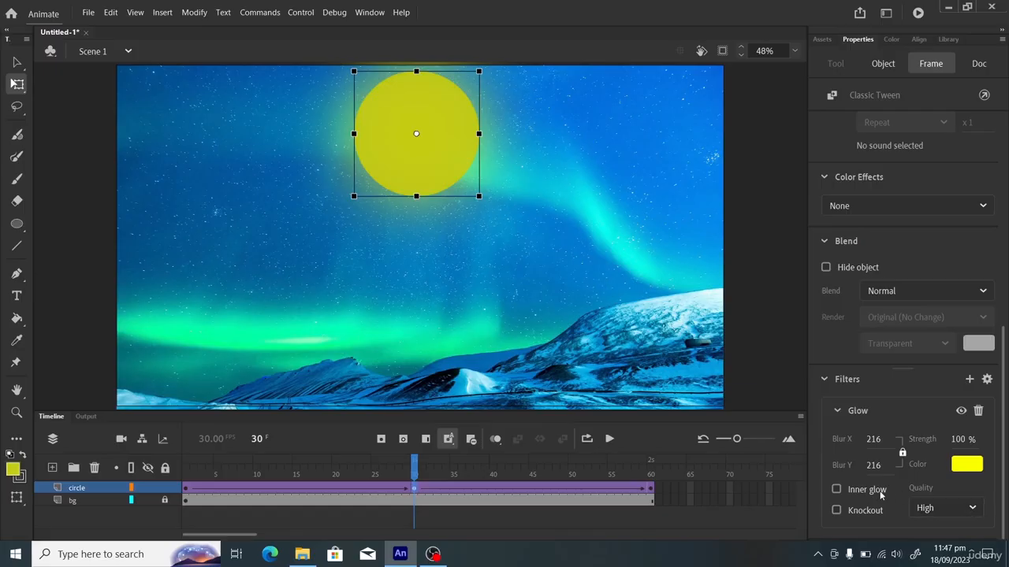
Try the Glow filter's Inner glow and Knockout options one after the other, switching each off again
{"action": "left_click", "coordinate": [837, 490]}
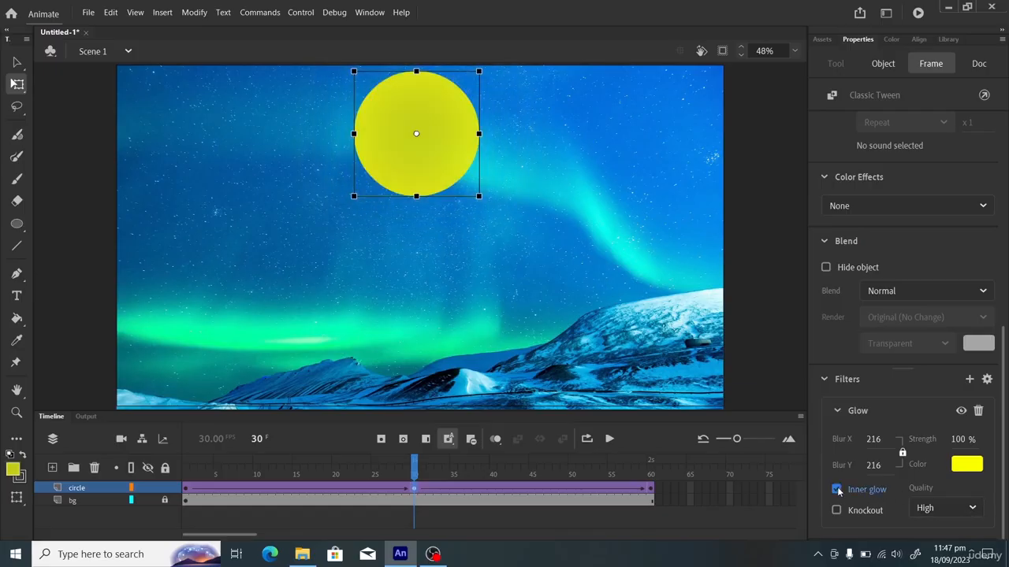
{"action": "left_click", "coordinate": [837, 489]}
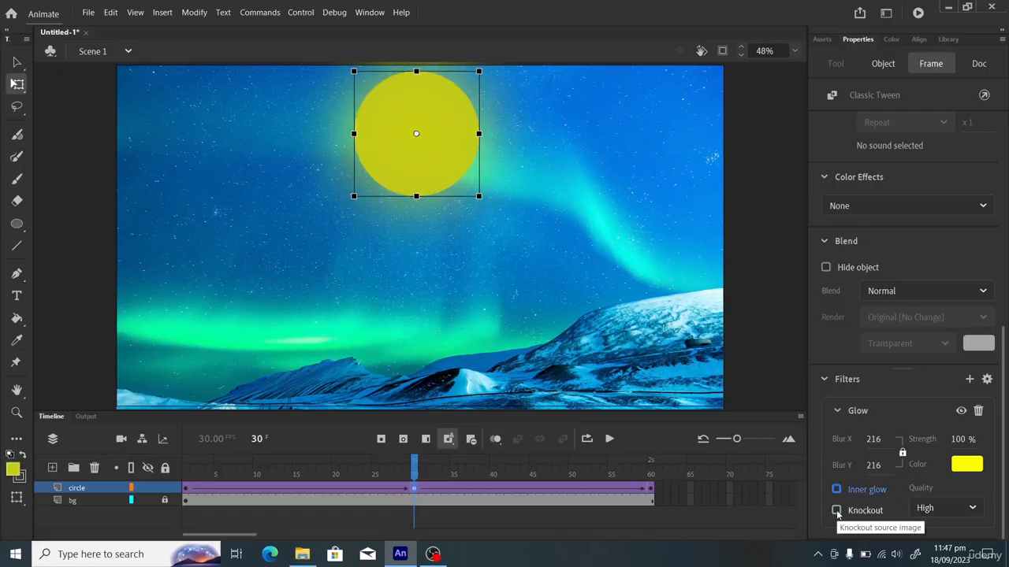
{"action": "left_click", "coordinate": [836, 512]}
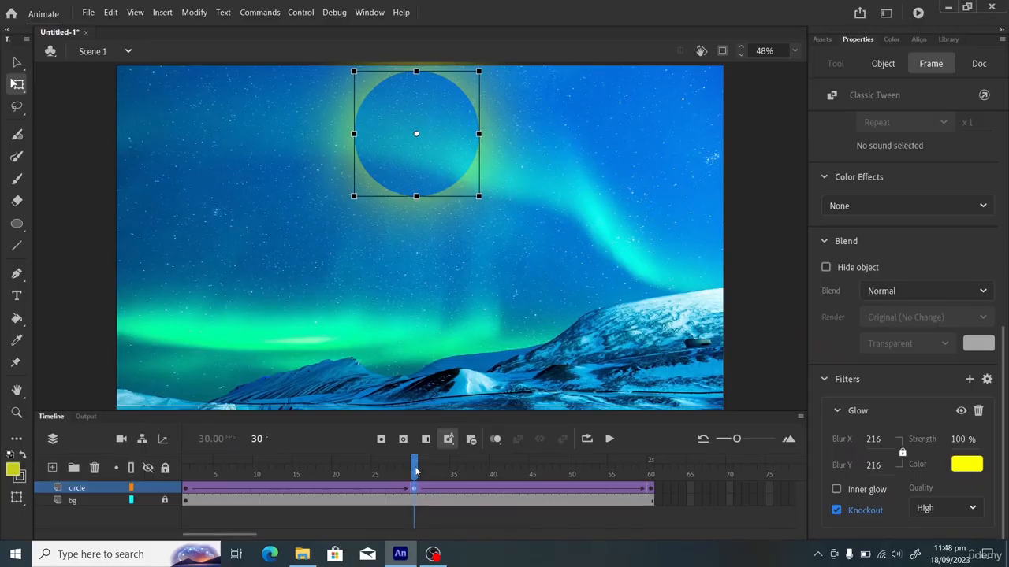
{"action": "left_click", "coordinate": [836, 510]}
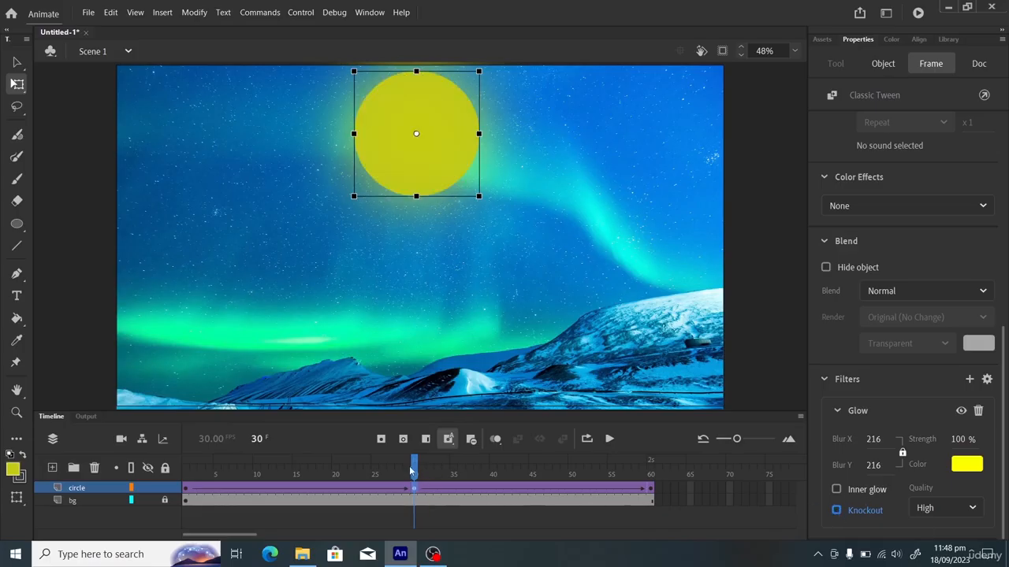
Play the animation from frame 1 to preview the glow effect on the circle
{"action": "left_click_drag", "start_coordinate": [416, 473], "coordinate": [185, 473]}
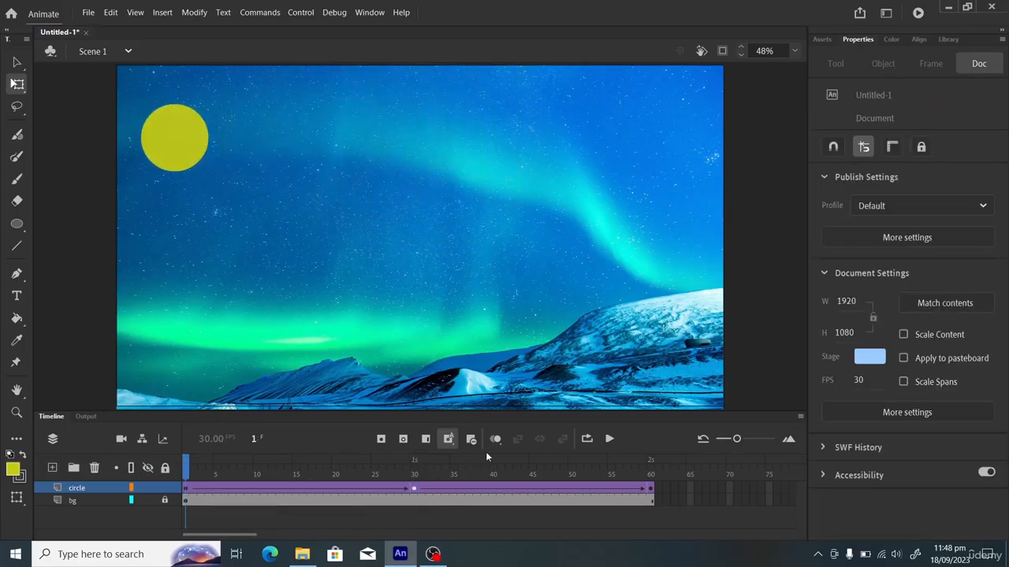
{"action": "left_click", "coordinate": [609, 440]}
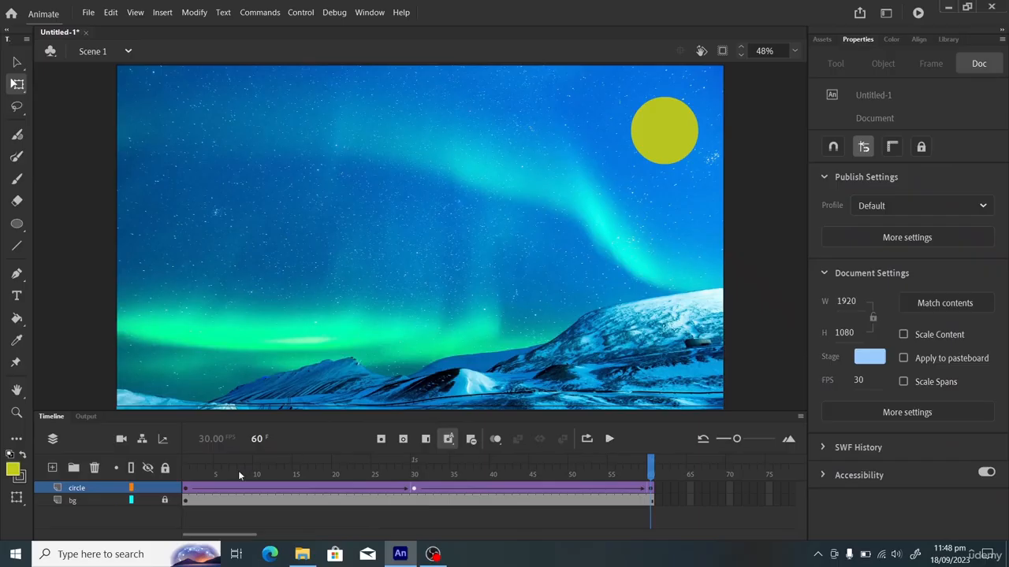
Delete the circle layer and add a new empty layer above the bg layer, with the playhead at frame 1
{"action": "left_click", "coordinate": [80, 489]}
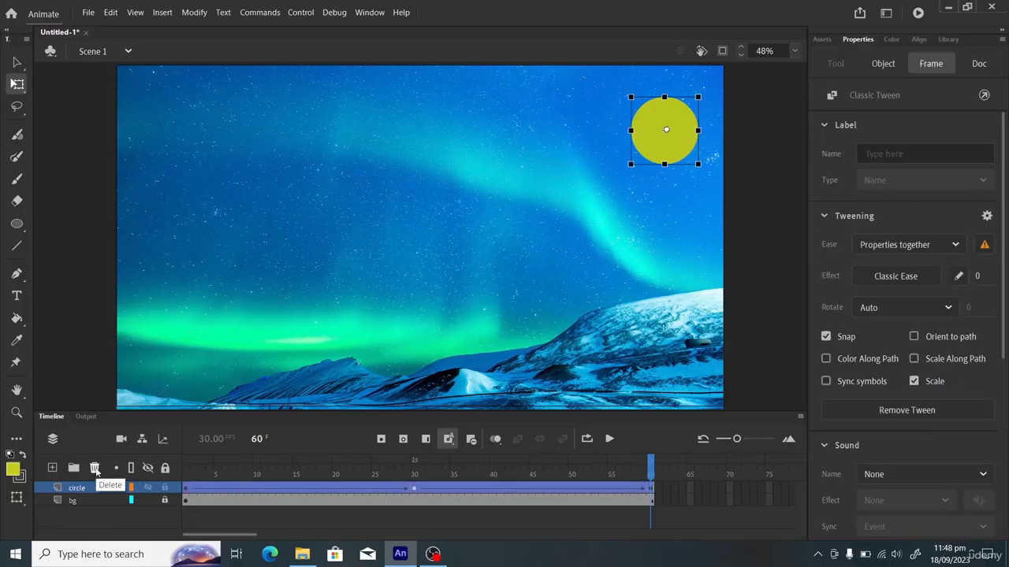
{"action": "left_click", "coordinate": [95, 470]}
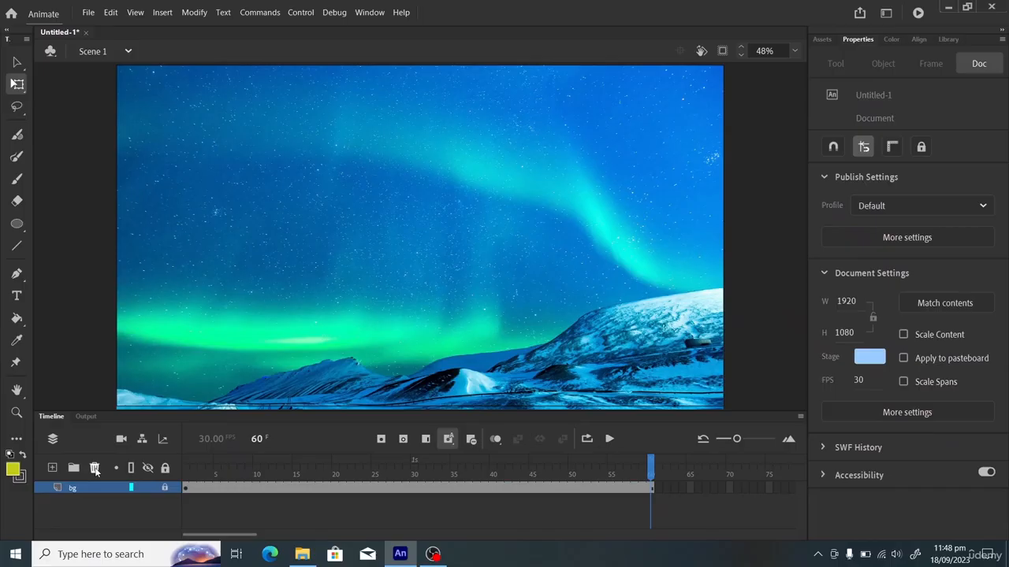
{"action": "left_click_drag", "start_coordinate": [653, 473], "coordinate": [100, 486]}
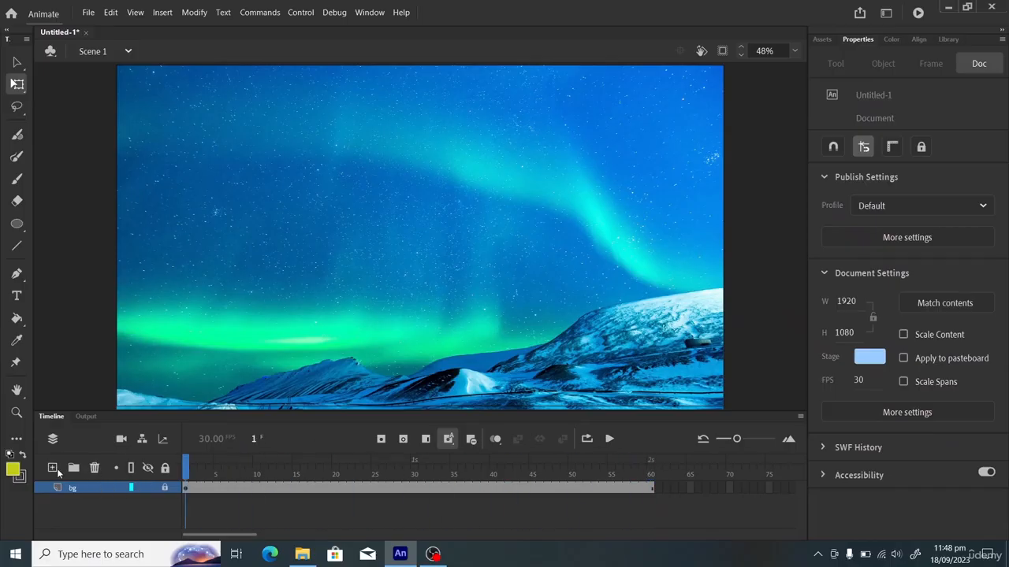
{"action": "left_click", "coordinate": [52, 469]}
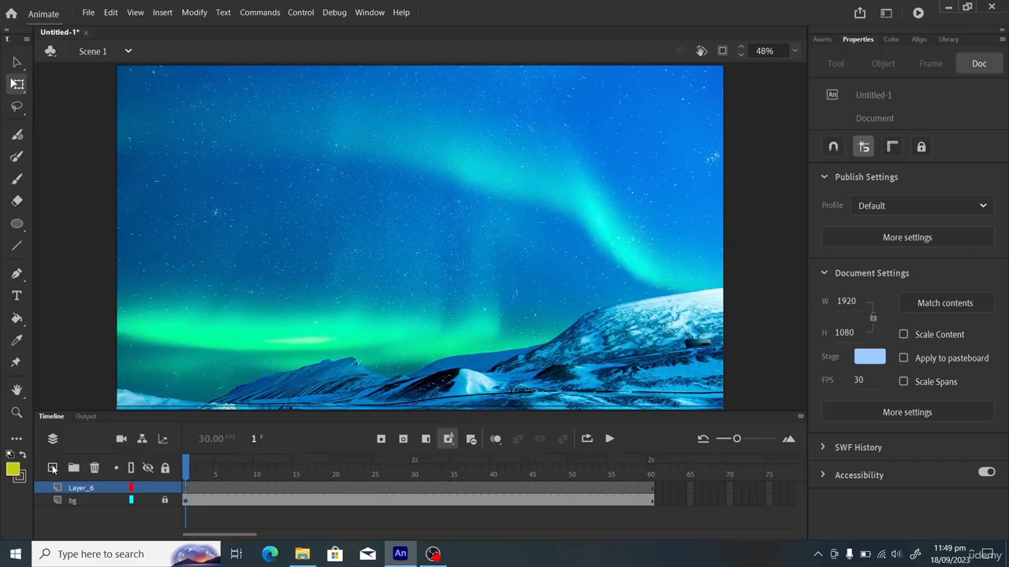
Set up the Classic Brush with a black fill and a brush size of 10
{"action": "key", "text": "ctrl+plus"}
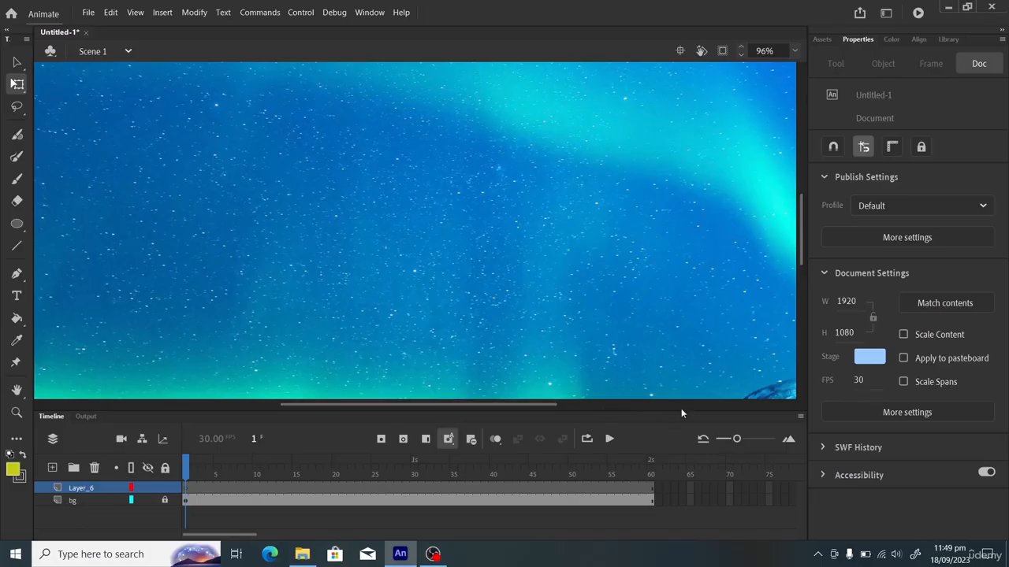
{"action": "left_click_drag", "start_coordinate": [517, 403], "coordinate": [599, 413]}
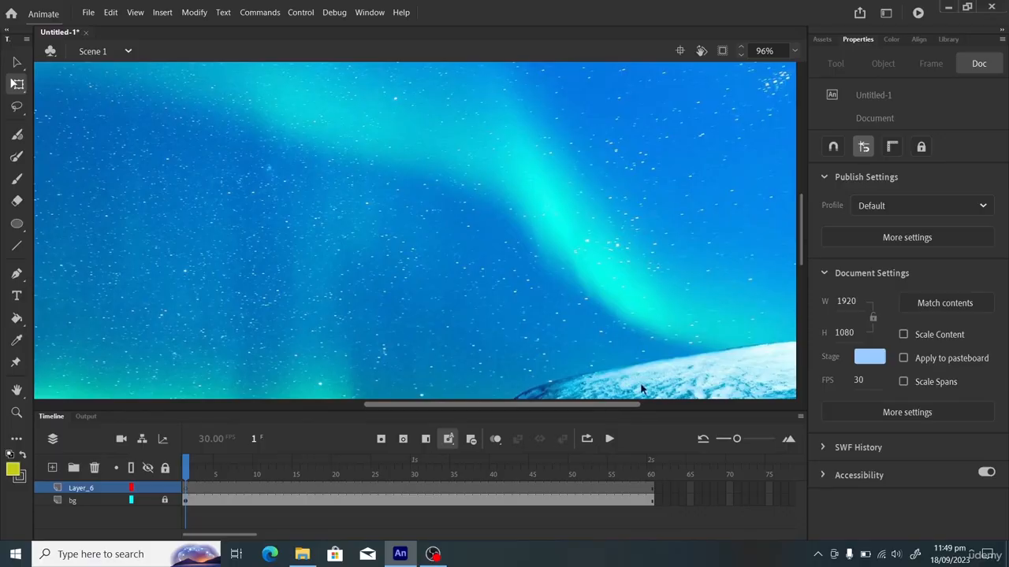
{"action": "left_click_drag", "start_coordinate": [798, 243], "coordinate": [837, 179]}
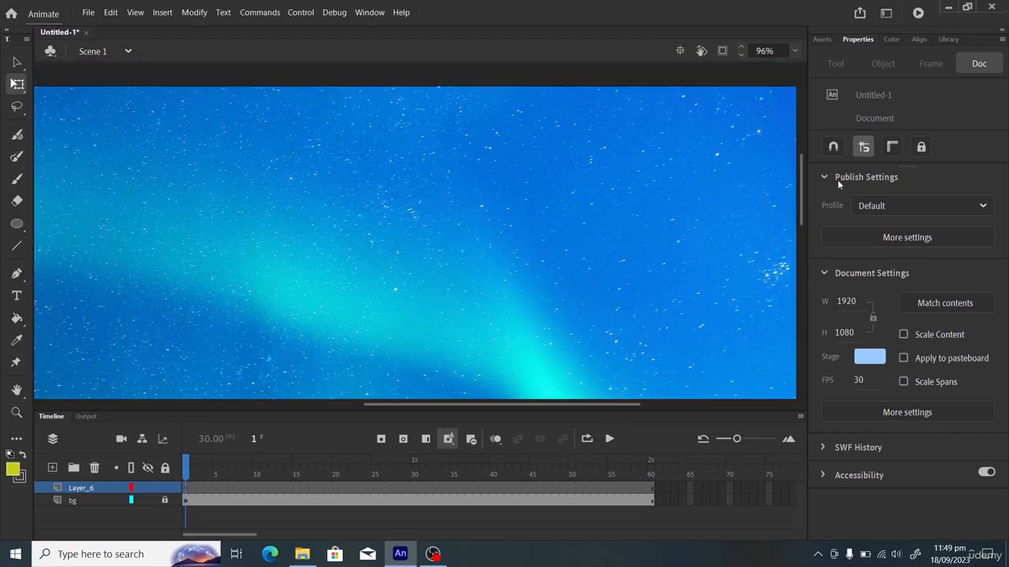
{"action": "left_click", "coordinate": [16, 181]}
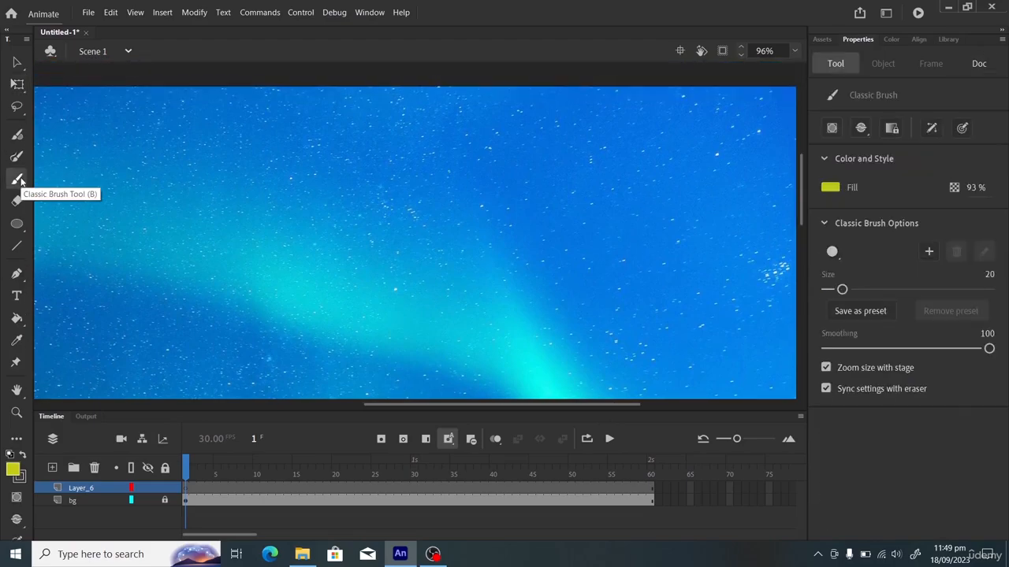
{"action": "left_click", "coordinate": [832, 188]}
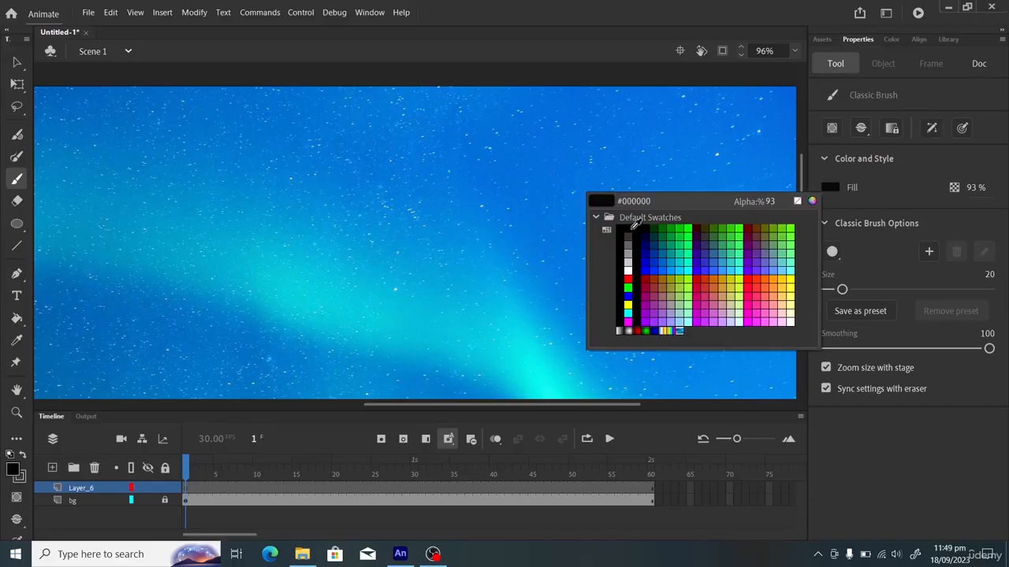
{"action": "left_click", "coordinate": [630, 229]}
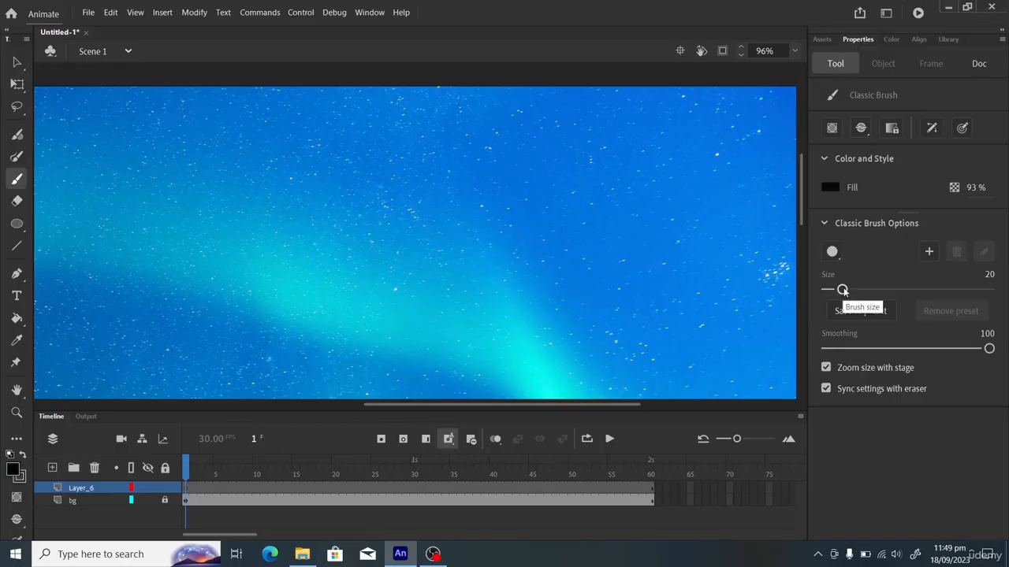
{"action": "left_click_drag", "start_coordinate": [842, 291], "coordinate": [830, 296]}
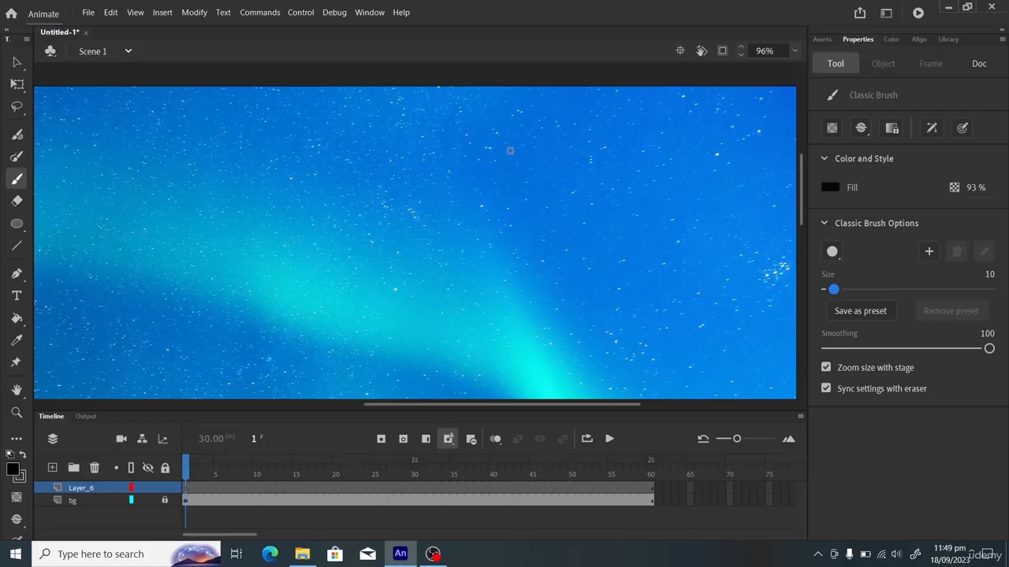
Paint the curve of a bird's head and back in the upper-right sky, and set the brush size to 6
{"action": "mouse_move", "coordinate": [510, 147]}
{"action": "left_mouse_down"}
{"action": "mouse_move", "coordinate": [542, 148]}
{"action": "mouse_move", "coordinate": [558, 171]}
{"action": "mouse_move", "coordinate": [617, 192]}
{"action": "mouse_move", "coordinate": [753, 214]}
{"action": "left_mouse_up"}
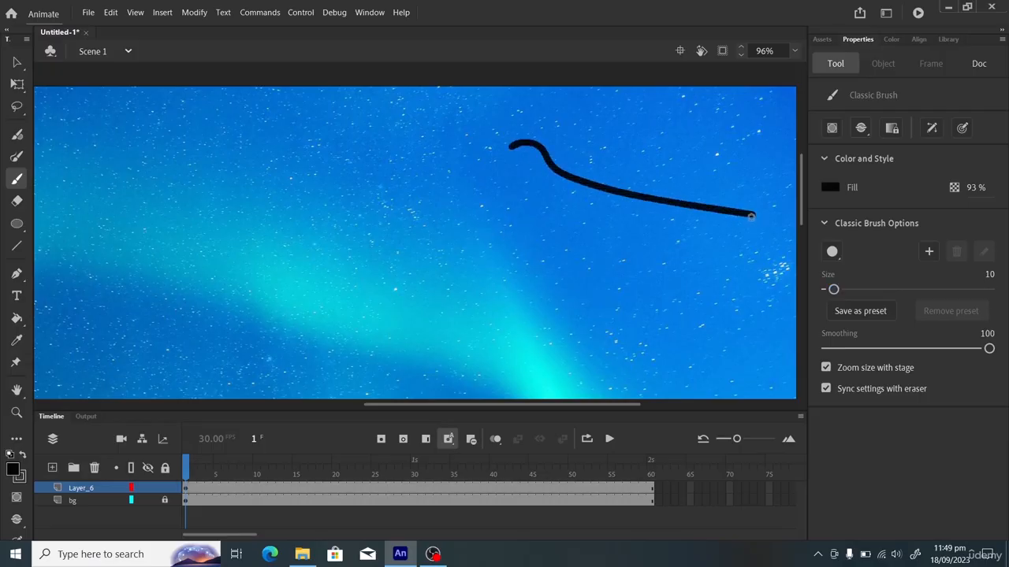
{"action": "left_click_drag", "start_coordinate": [834, 290], "coordinate": [831, 289]}
{"action": "mouse_move", "coordinate": [755, 213]}
{"action": "left_mouse_down"}
{"action": "mouse_move", "coordinate": [781, 242]}
{"action": "mouse_move", "coordinate": [763, 256]}
{"action": "mouse_move", "coordinate": [687, 237]}
{"action": "mouse_move", "coordinate": [628, 260]}
{"action": "mouse_move", "coordinate": [567, 251]}
{"action": "mouse_move", "coordinate": [519, 197]}
{"action": "left_mouse_up"}
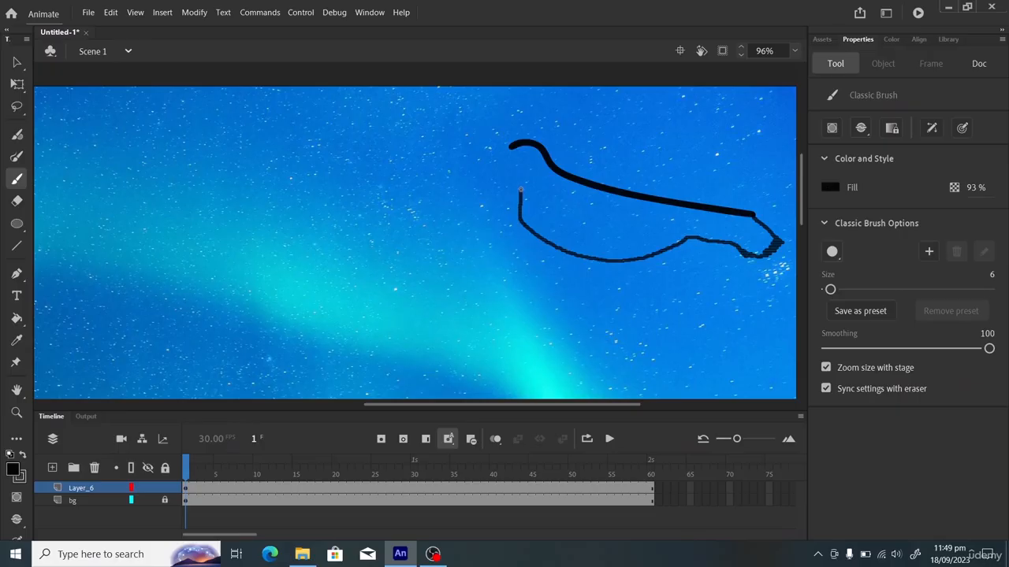
{"action": "left_click_drag", "start_coordinate": [519, 190], "coordinate": [476, 204]}
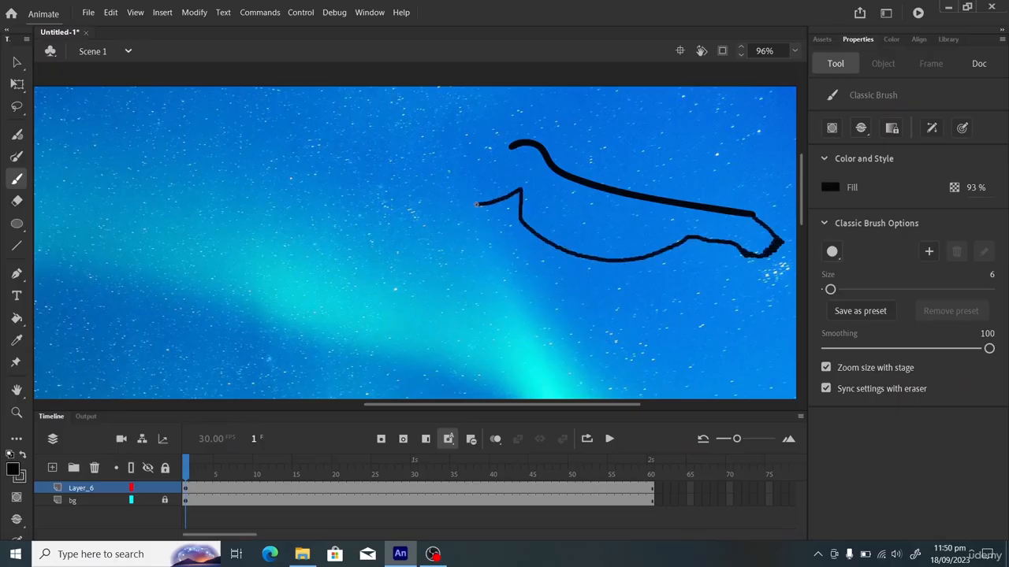
{"action": "key", "text": "ctrl+z"}
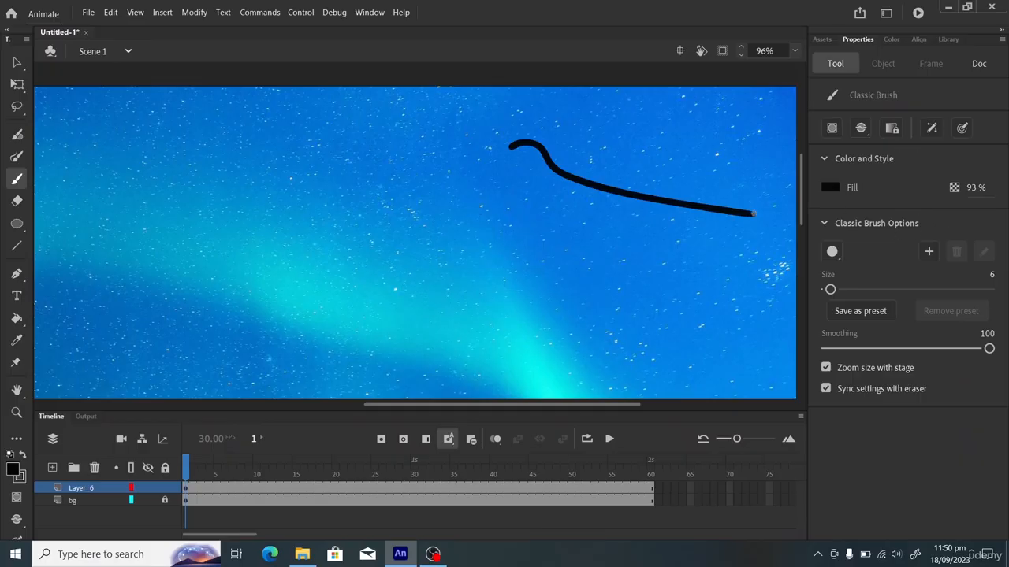
Paint the bird's jagged tail, belly, throat and pointed beak with black strokes, closing its outline up to the head
{"action": "mouse_move", "coordinate": [754, 214]}
{"action": "left_mouse_down"}
{"action": "mouse_move", "coordinate": [788, 233]}
{"action": "mouse_move", "coordinate": [782, 257]}
{"action": "mouse_move", "coordinate": [771, 260]}
{"action": "mouse_move", "coordinate": [746, 236]}
{"action": "mouse_move", "coordinate": [656, 242]}
{"action": "mouse_move", "coordinate": [561, 208]}
{"action": "mouse_move", "coordinate": [644, 238]}
{"action": "mouse_move", "coordinate": [586, 224]}
{"action": "left_mouse_up"}
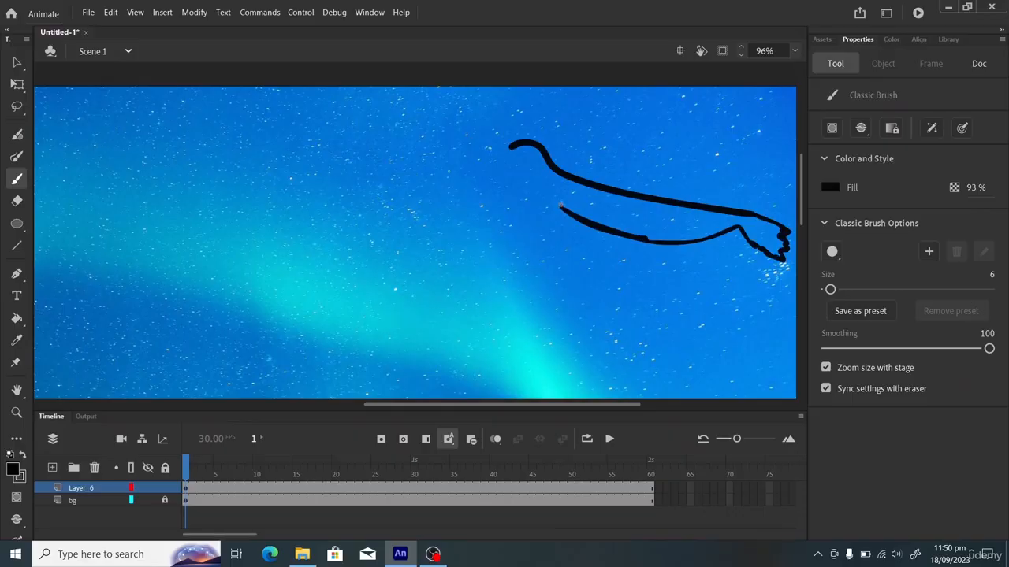
{"action": "mouse_move", "coordinate": [560, 206]}
{"action": "left_mouse_down"}
{"action": "mouse_move", "coordinate": [511, 190]}
{"action": "mouse_move", "coordinate": [501, 173]}
{"action": "mouse_move", "coordinate": [475, 182]}
{"action": "mouse_move", "coordinate": [519, 144]}
{"action": "left_mouse_up"}
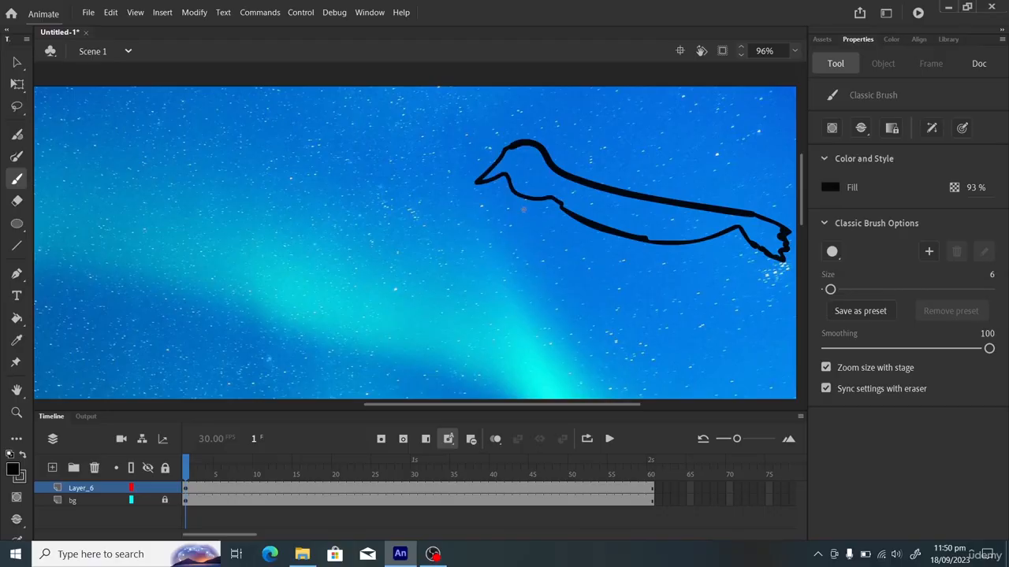
{"action": "mouse_move", "coordinate": [516, 192]}
{"action": "left_mouse_down"}
{"action": "mouse_move", "coordinate": [565, 228]}
{"action": "mouse_move", "coordinate": [637, 240]}
{"action": "left_mouse_up"}
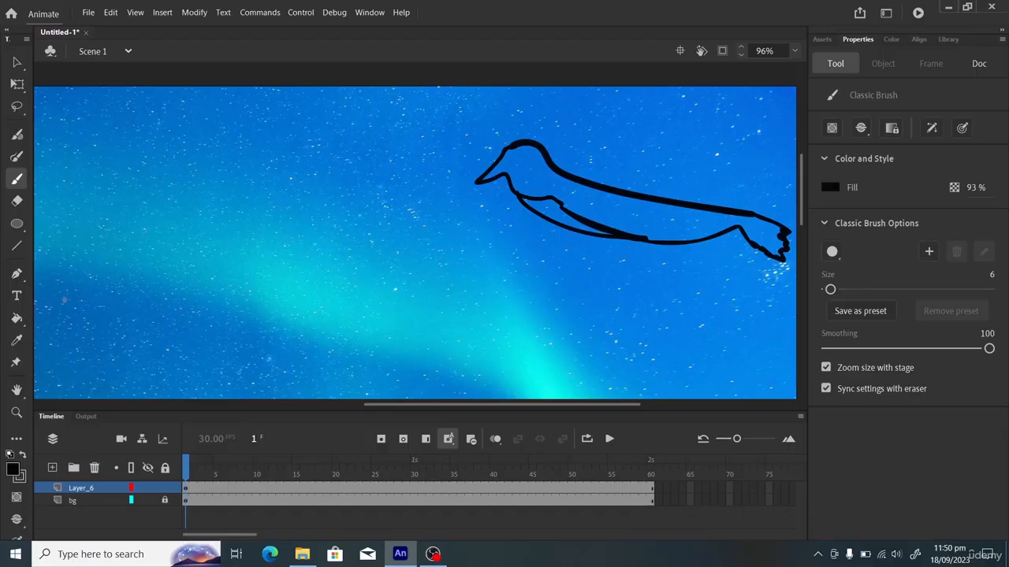
Fill the inside of the bird's outline with black, including the enclosed area along its belly, using the Paint Bucket
{"action": "left_click", "coordinate": [17, 318]}
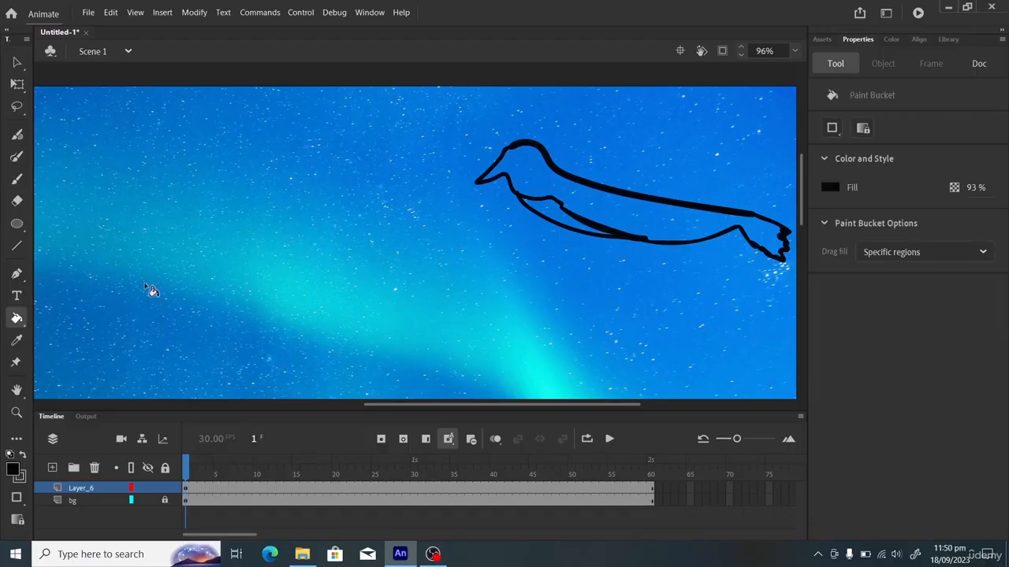
{"action": "left_click", "coordinate": [679, 218]}
{"action": "left_click", "coordinate": [564, 224]}
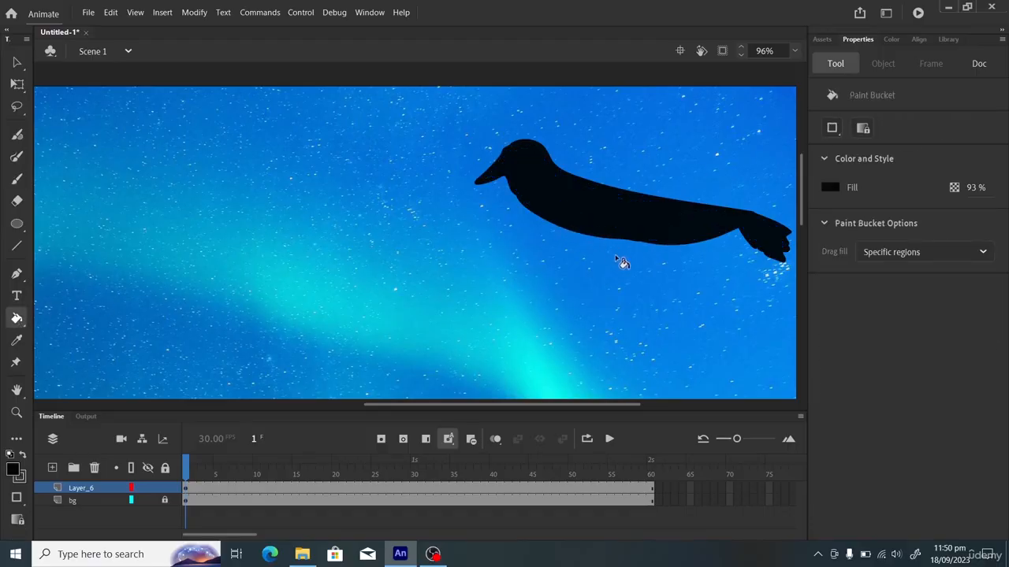
Thicken the underside of the bird's belly with short black Classic Brush strokes
{"action": "left_click", "coordinate": [16, 179]}
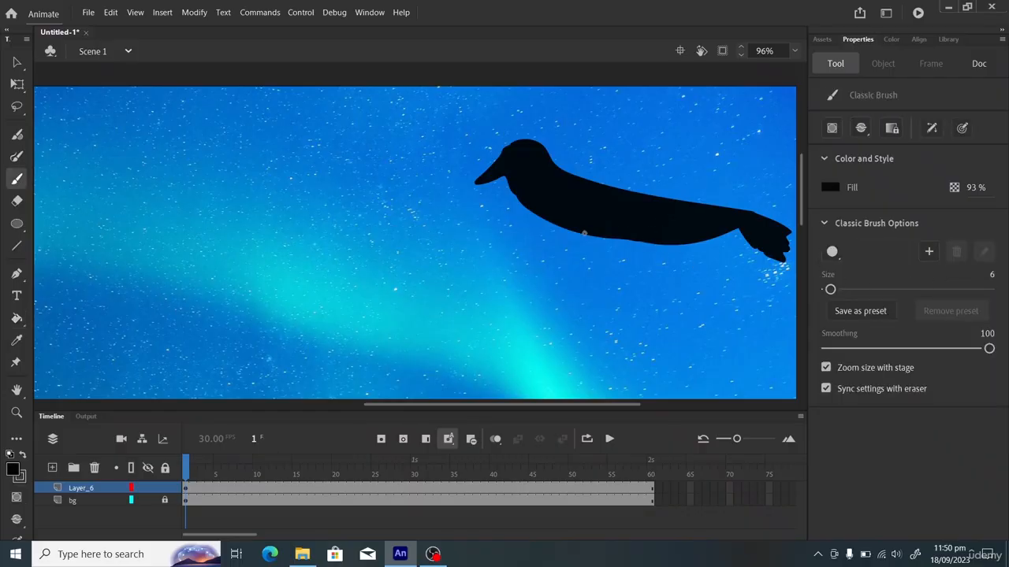
{"action": "mouse_move", "coordinate": [584, 233]}
{"action": "left_mouse_down"}
{"action": "mouse_move", "coordinate": [646, 246]}
{"action": "mouse_move", "coordinate": [725, 231]}
{"action": "mouse_move", "coordinate": [609, 238]}
{"action": "mouse_move", "coordinate": [646, 242]}
{"action": "mouse_move", "coordinate": [597, 235]}
{"action": "mouse_move", "coordinate": [663, 241]}
{"action": "left_mouse_up"}
{"action": "mouse_move", "coordinate": [585, 238]}
{"action": "left_mouse_down"}
{"action": "mouse_move", "coordinate": [616, 245]}
{"action": "mouse_move", "coordinate": [608, 242]}
{"action": "left_mouse_up"}
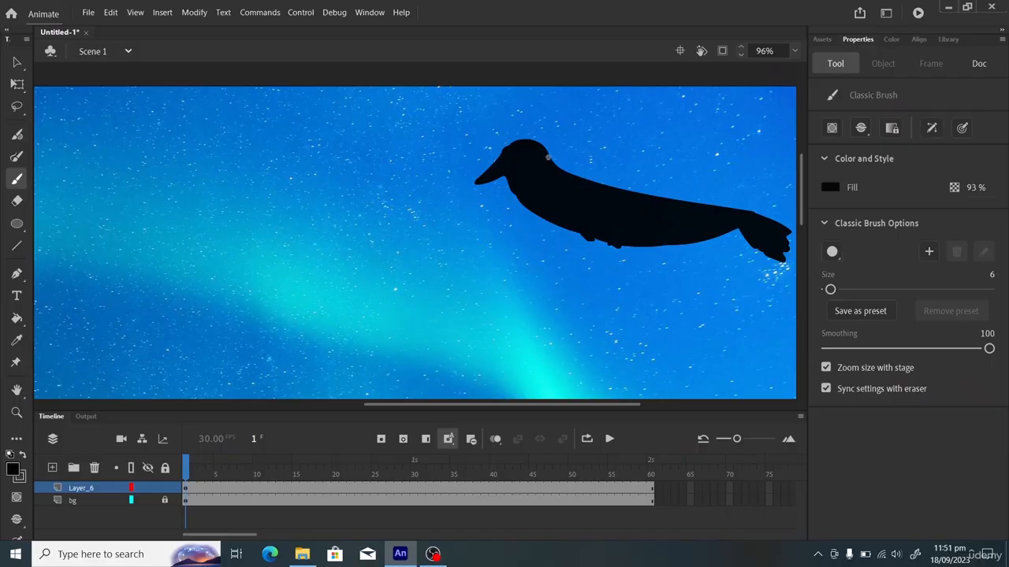
Paint a higher back line from the bird's head towards its tail, fill the gap with black and smooth the bend before the tail
{"action": "left_click_drag", "start_coordinate": [545, 156], "coordinate": [624, 190]}
{"action": "key", "text": "ctrl+z"}
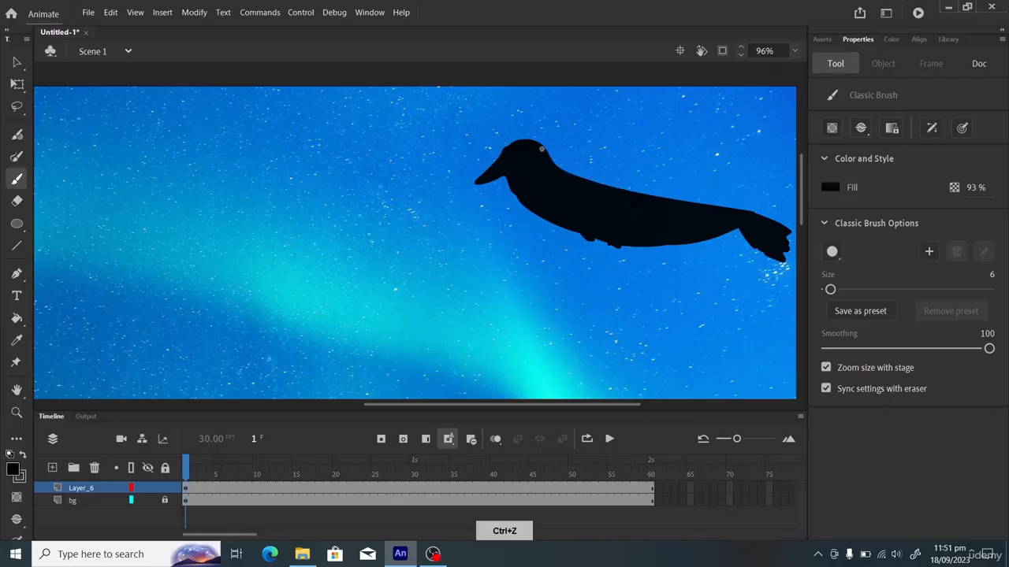
{"action": "left_click_drag", "start_coordinate": [541, 148], "coordinate": [698, 200]}
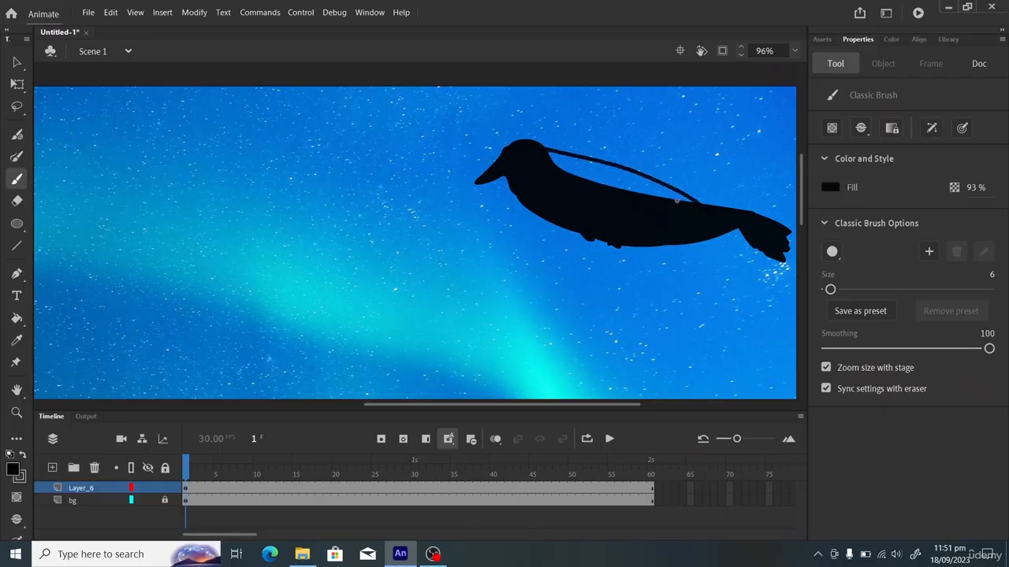
{"action": "left_click", "coordinate": [16, 318]}
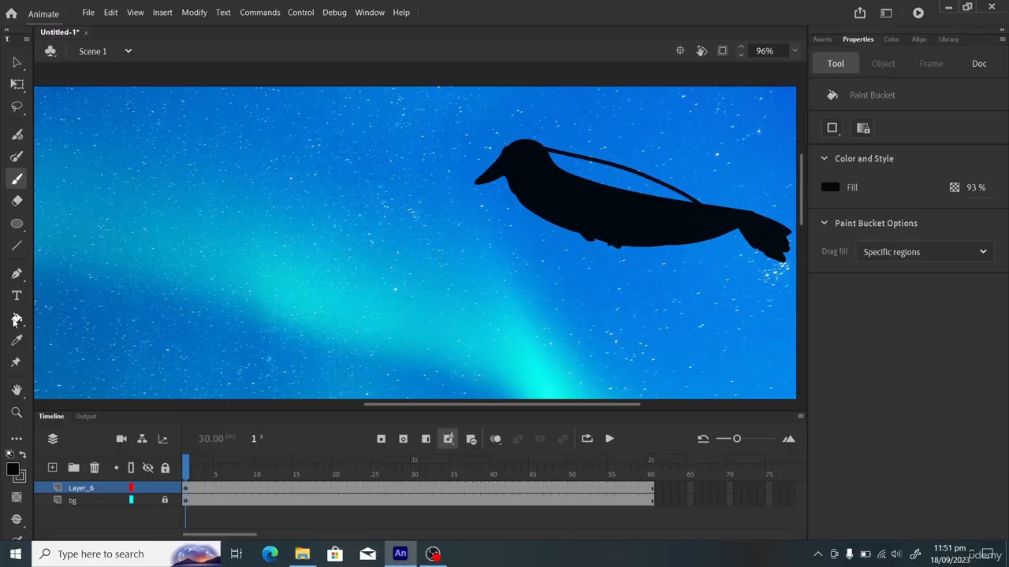
{"action": "left_click", "coordinate": [662, 192]}
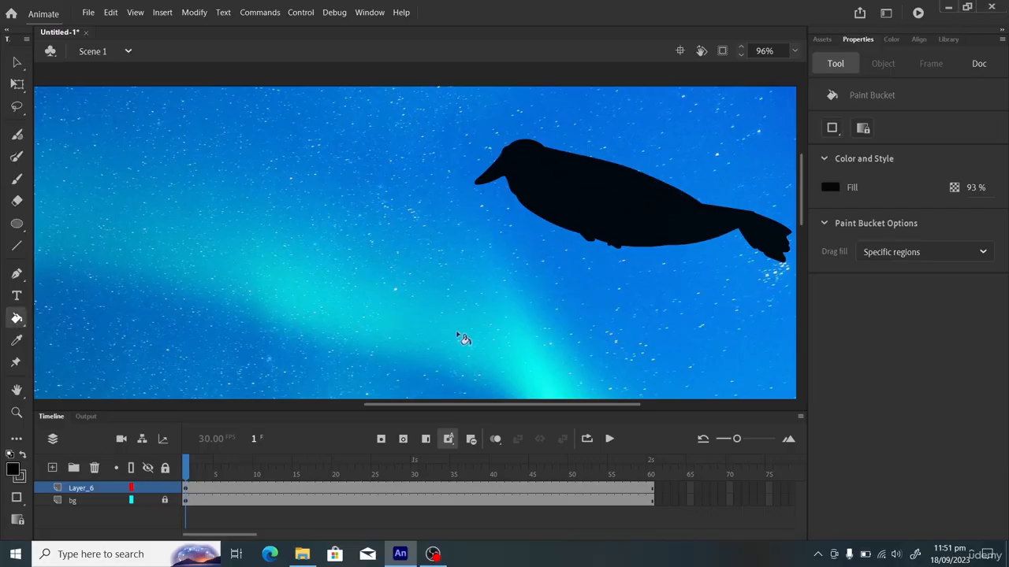
{"action": "left_click", "coordinate": [19, 180]}
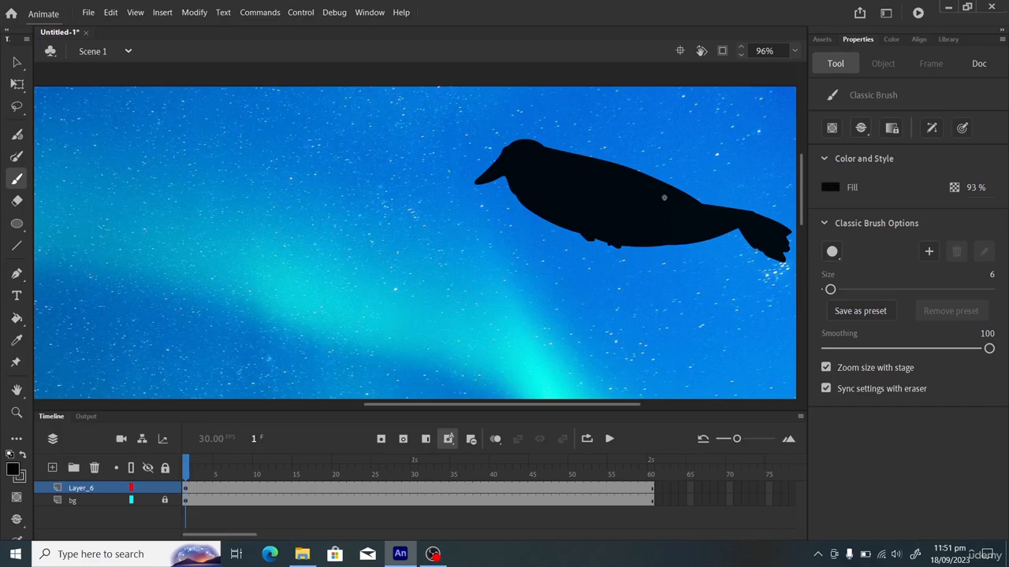
{"action": "mouse_move", "coordinate": [684, 192]}
{"action": "left_mouse_down"}
{"action": "mouse_move", "coordinate": [724, 211]}
{"action": "mouse_move", "coordinate": [694, 212]}
{"action": "left_mouse_up"}
Lock the bird body's layer and add a new layer above it for the wings
{"action": "left_click", "coordinate": [165, 489]}
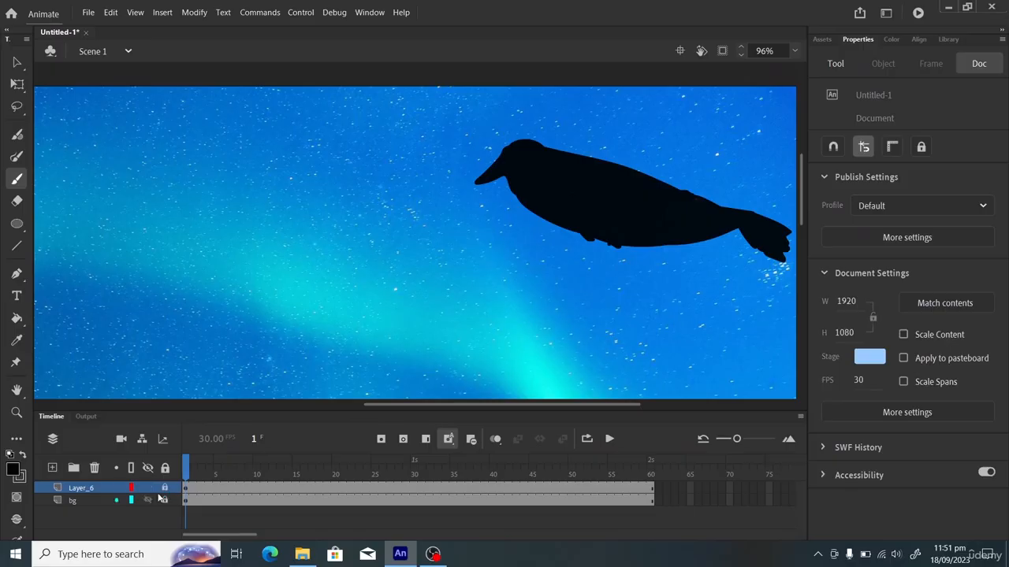
{"action": "left_click", "coordinate": [52, 469]}
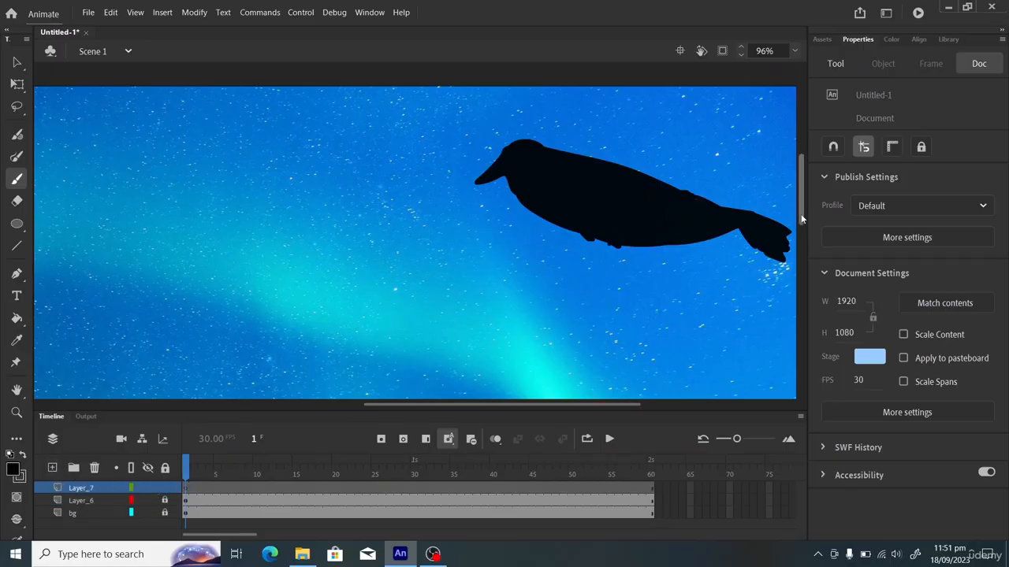
{"action": "scroll", "coordinate": [804, 213], "scroll_direction": "up", "scroll_amount": 3}
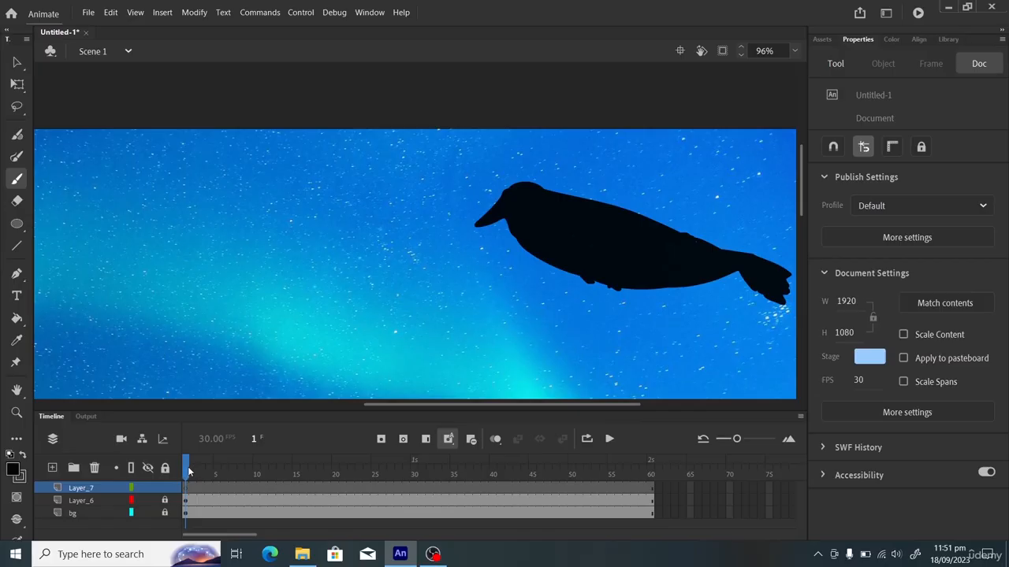
Insert blank keyframes at frames 3 and 5 of the new wing layer
{"action": "left_click", "coordinate": [749, 440]}
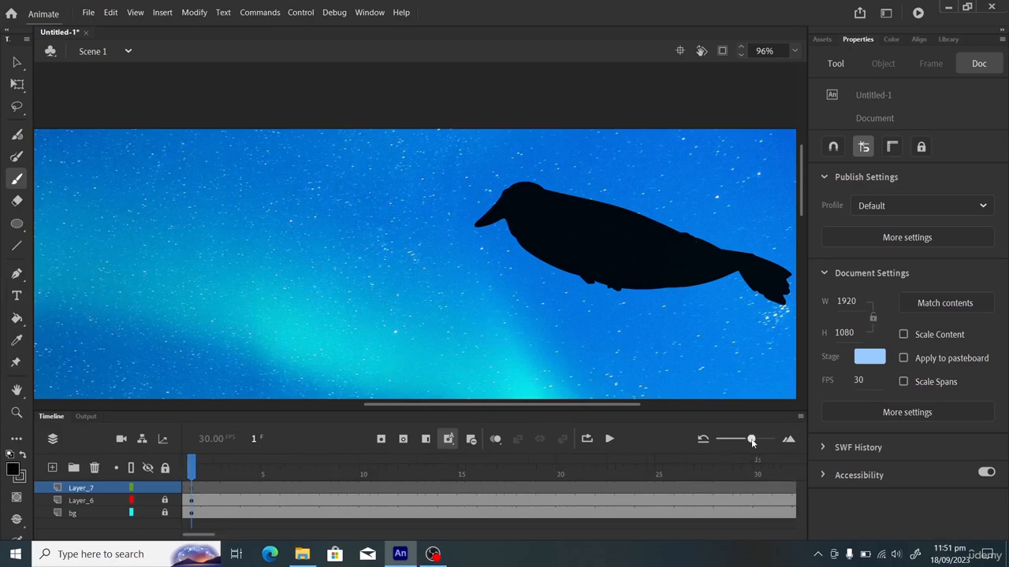
{"action": "left_click", "coordinate": [229, 489]}
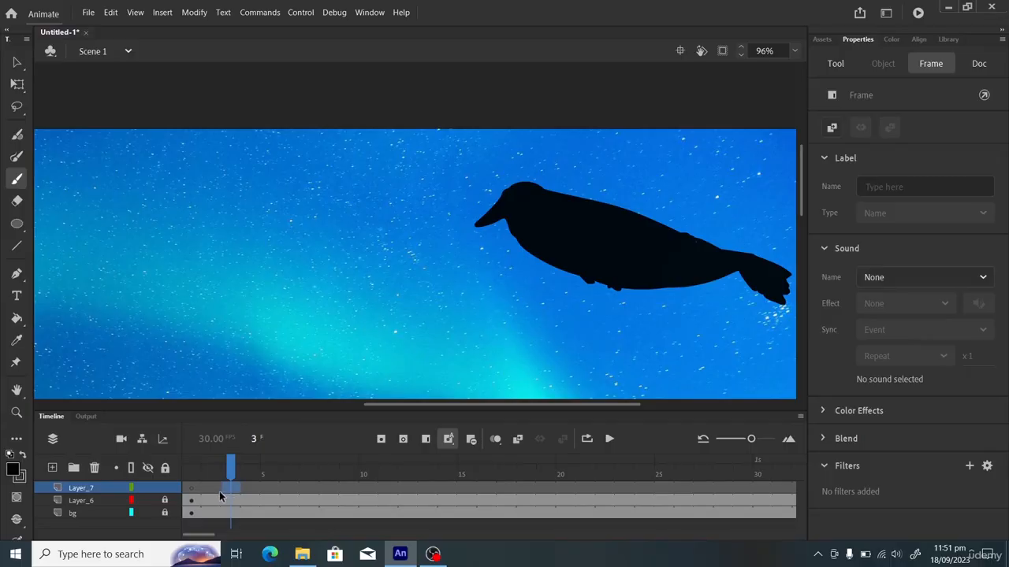
{"action": "left_click_drag", "start_coordinate": [218, 492], "coordinate": [266, 482]}
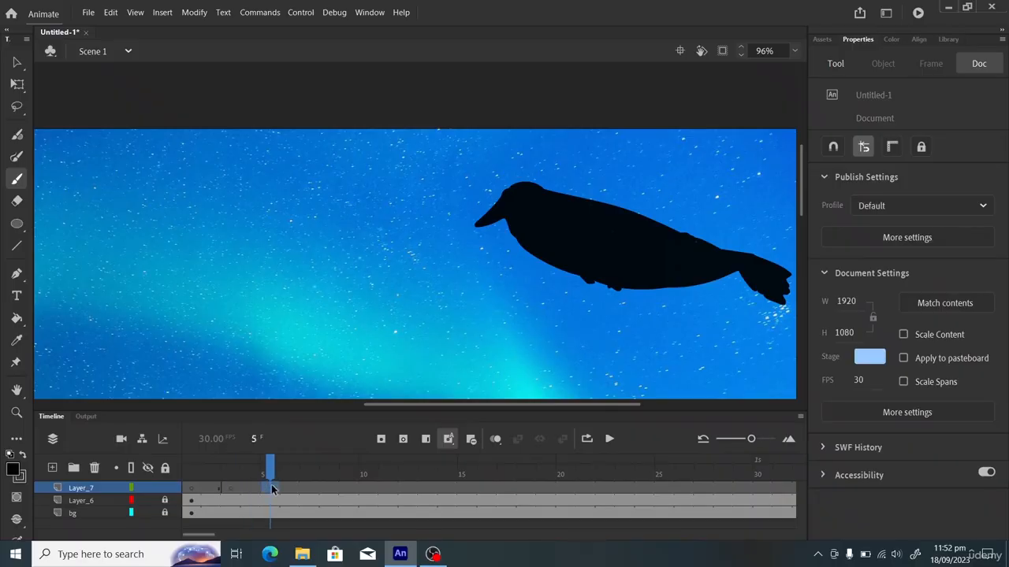
{"action": "left_click", "coordinate": [271, 490]}
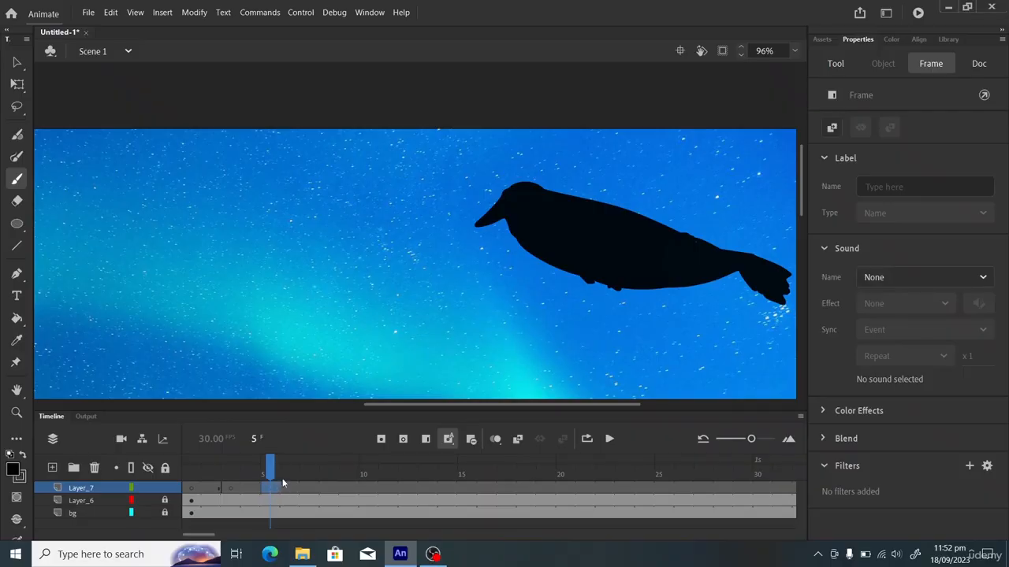
{"action": "left_click", "coordinate": [403, 439]}
Remove the wing layer's frames from frame 7 onward
{"action": "left_click_drag", "start_coordinate": [271, 468], "coordinate": [314, 484]}
{"action": "key", "text": "comma"}
{"action": "left_click_drag", "start_coordinate": [304, 490], "coordinate": [676, 489]}
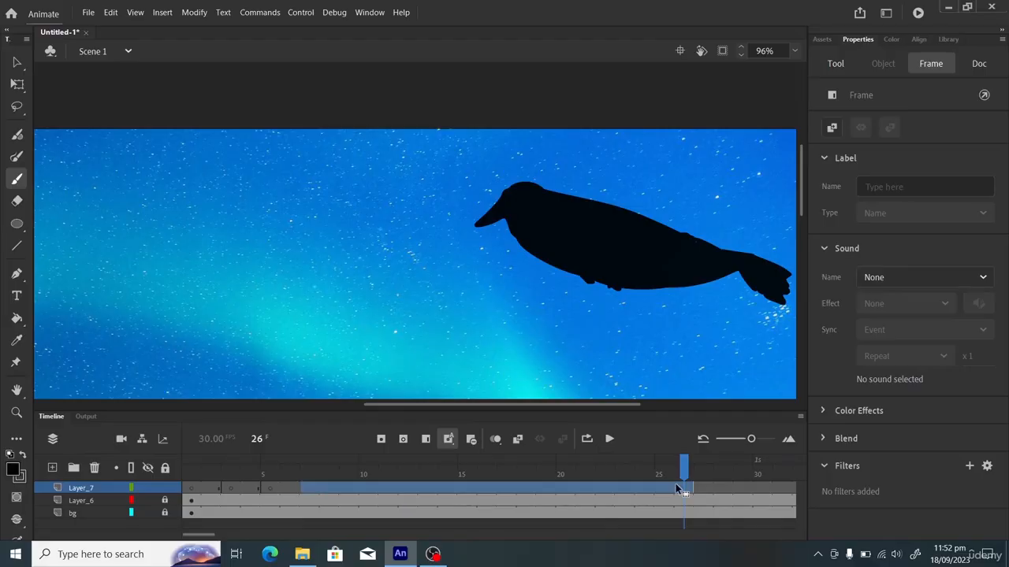
{"action": "key", "text": "F6"}
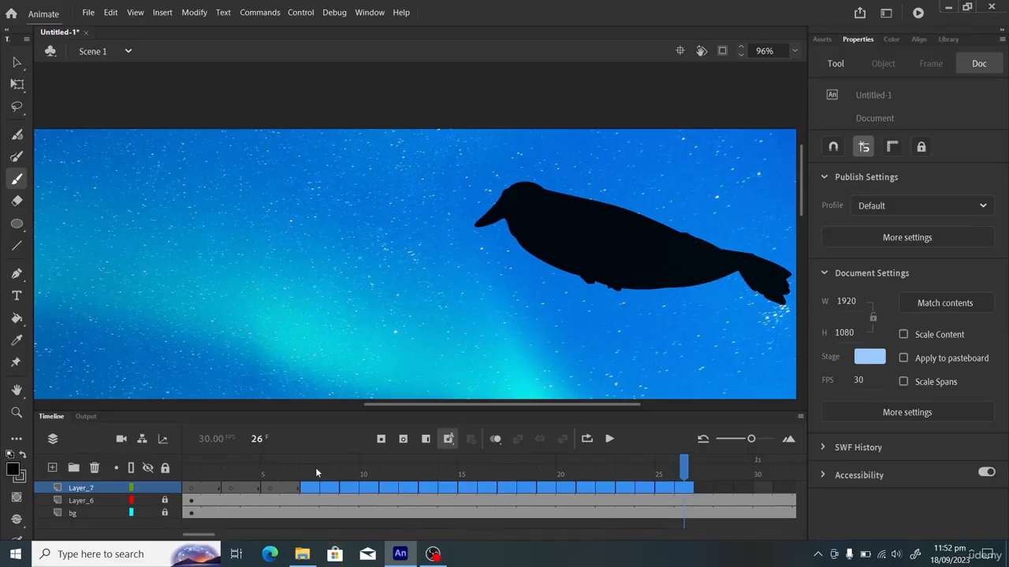
At frame 1 of the wing layer, paint the outline of a downward-pointing wing with a jagged tip below the bird's belly
{"action": "left_click", "coordinate": [189, 492]}
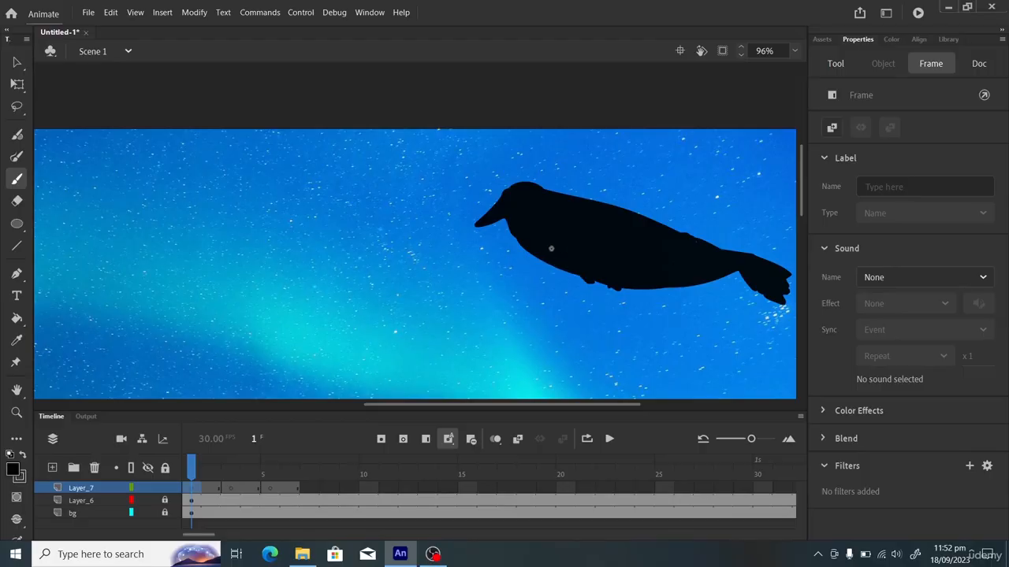
{"action": "mouse_move", "coordinate": [551, 249]}
{"action": "left_mouse_down"}
{"action": "mouse_move", "coordinate": [577, 334]}
{"action": "mouse_move", "coordinate": [580, 324]}
{"action": "mouse_move", "coordinate": [628, 325]}
{"action": "mouse_move", "coordinate": [625, 271]}
{"action": "left_mouse_up"}
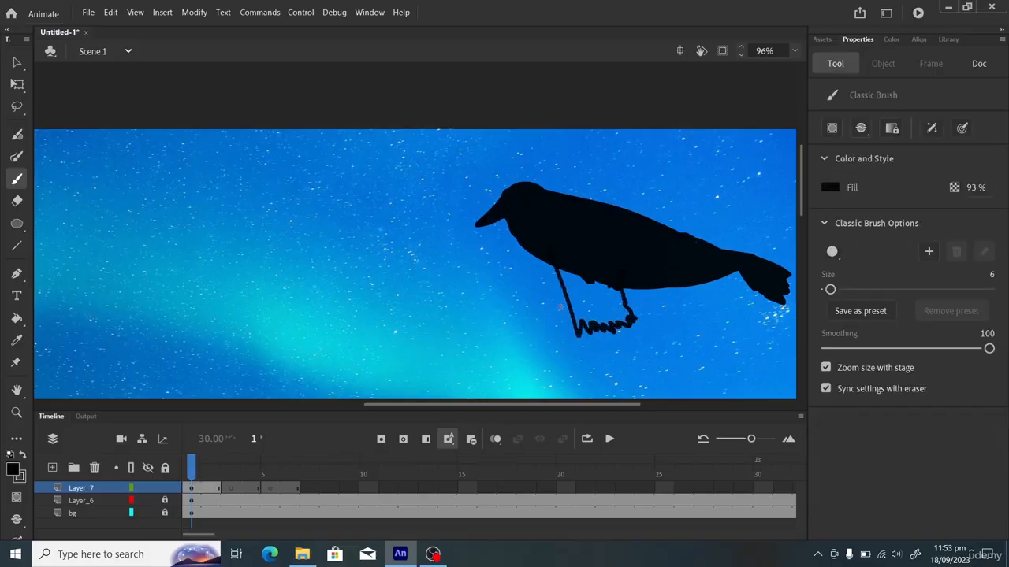
{"action": "key", "text": "k"}
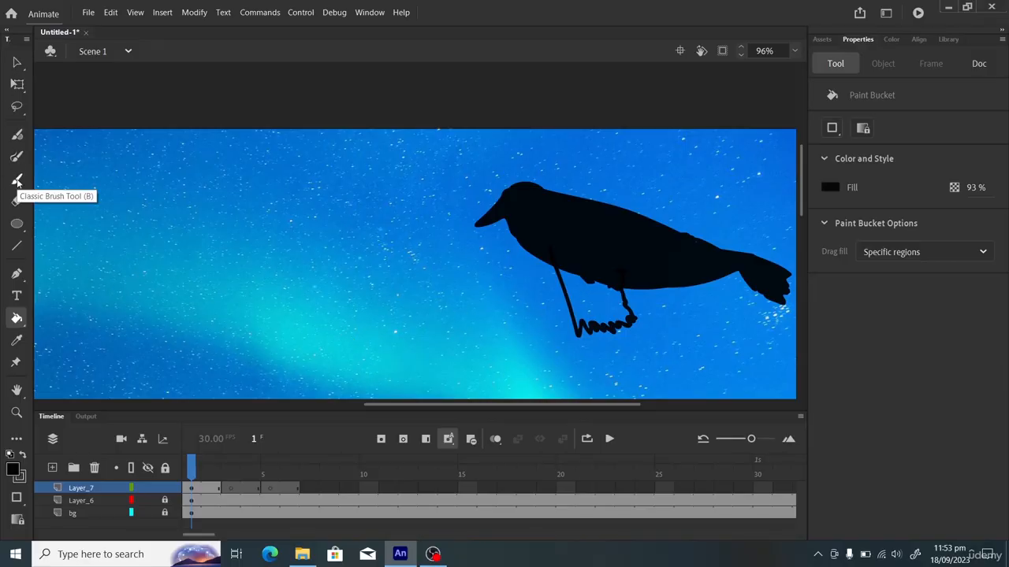
Hide the bird body layer, close the wing's upper edge with a brush stroke, fill the wing with black, and show the body again
{"action": "left_click", "coordinate": [148, 501]}
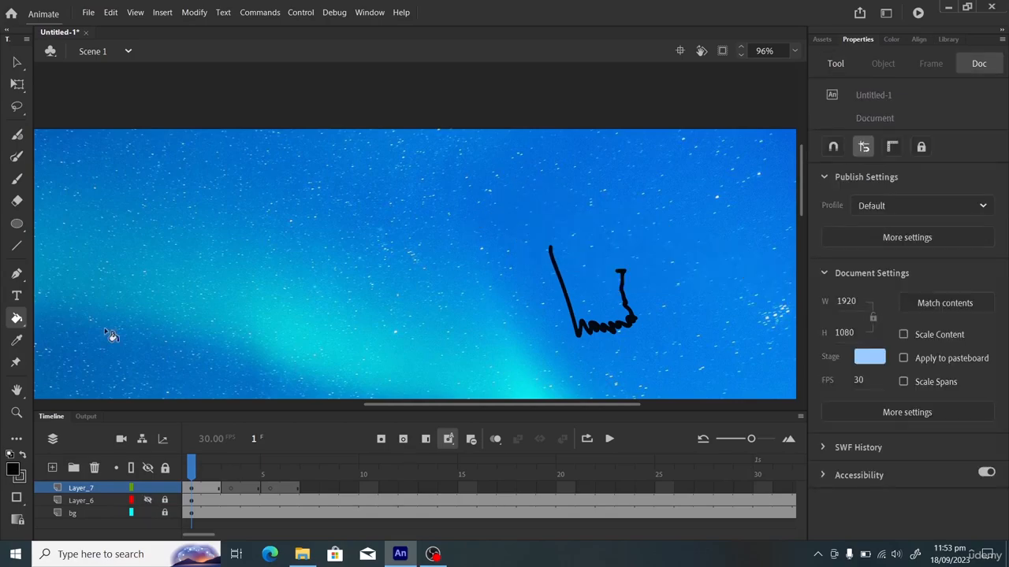
{"action": "left_click", "coordinate": [16, 178]}
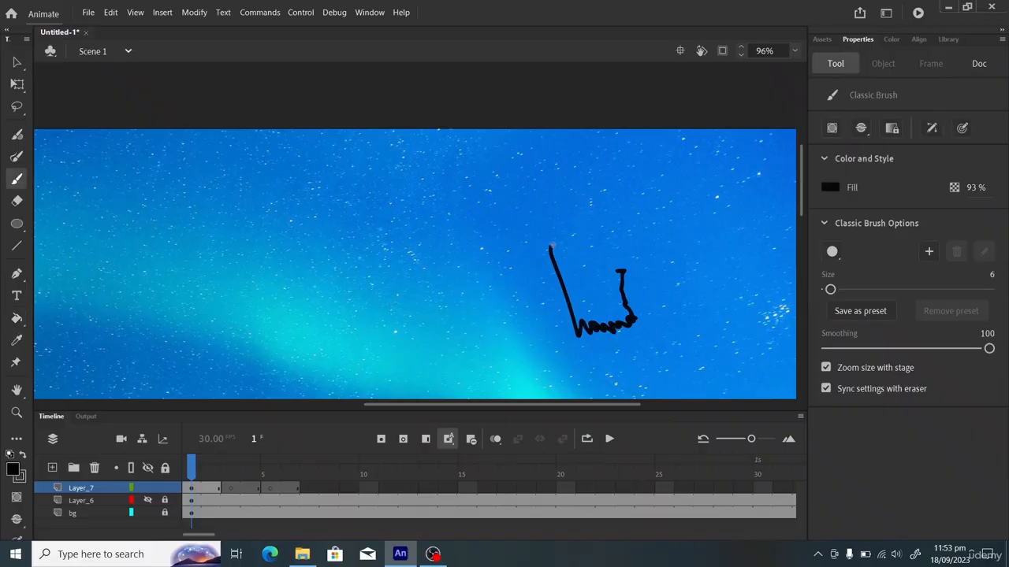
{"action": "left_click_drag", "start_coordinate": [550, 248], "coordinate": [625, 275]}
{"action": "key", "text": "k"}
{"action": "left_click", "coordinate": [600, 301]}
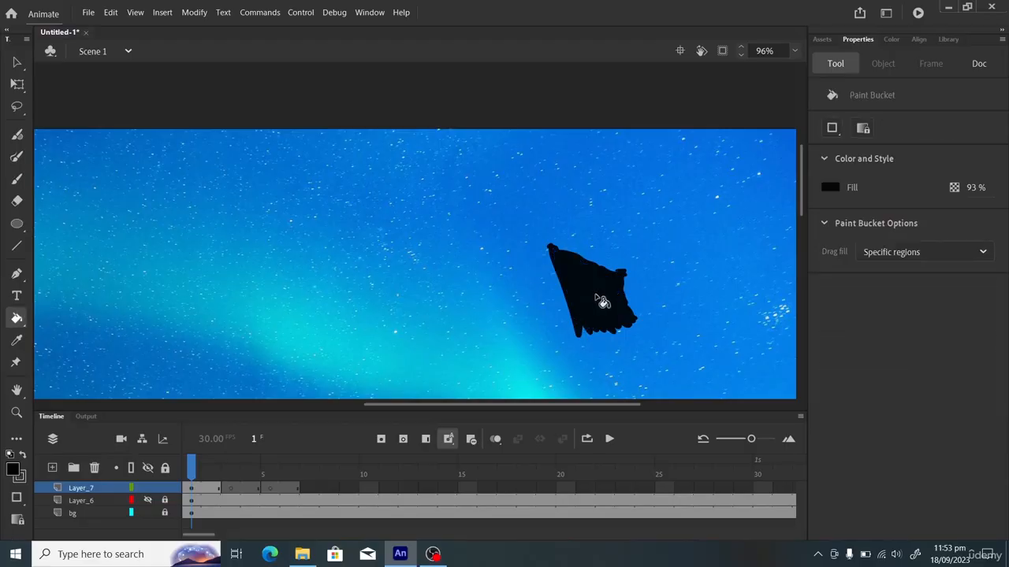
{"action": "left_click", "coordinate": [146, 501]}
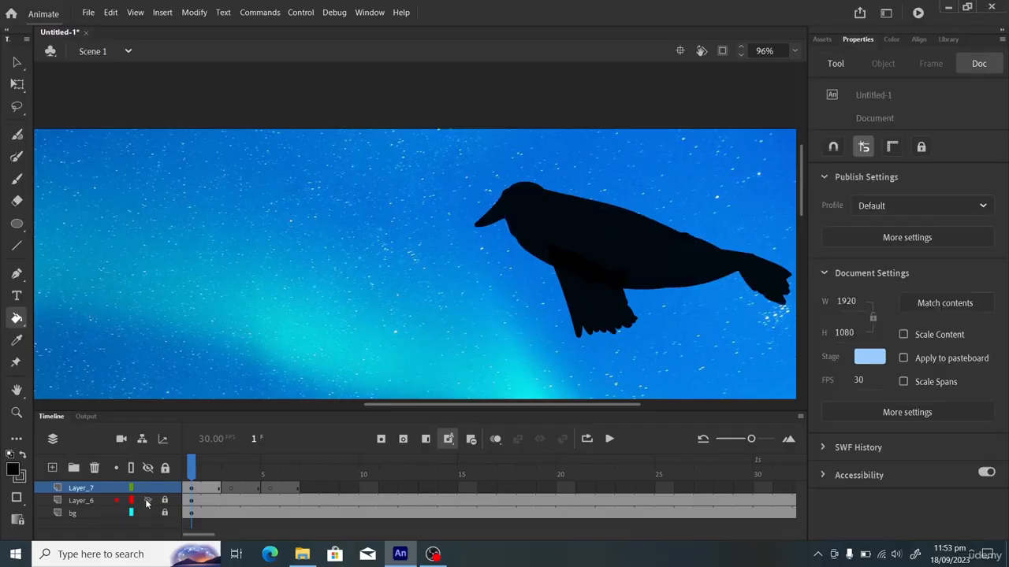
Paint a smaller jagged second wing under the rear of the belly at frame 1 and fill it with black
{"action": "left_click", "coordinate": [17, 179]}
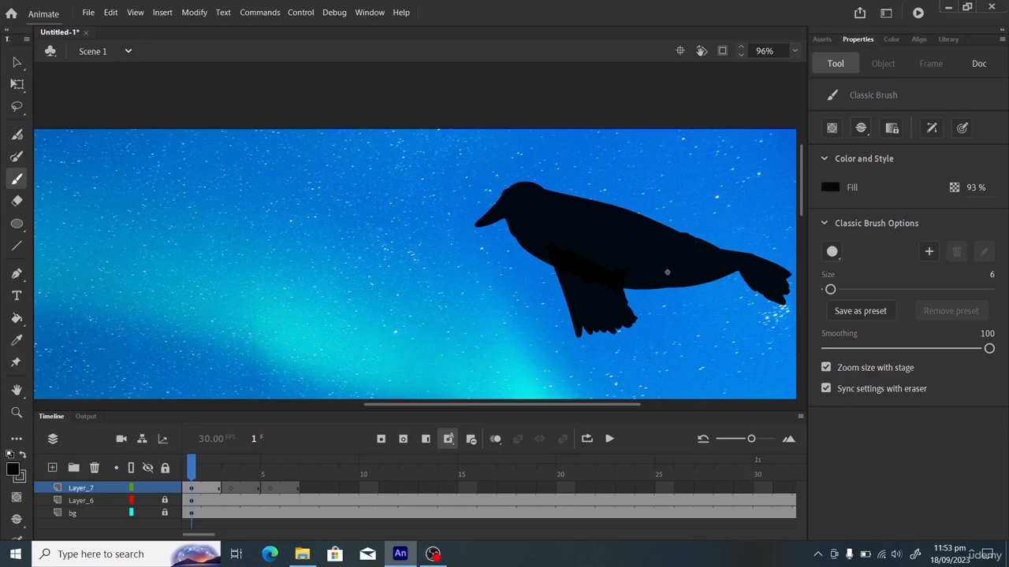
{"action": "mouse_move", "coordinate": [667, 271]}
{"action": "left_mouse_down"}
{"action": "mouse_move", "coordinate": [696, 302]}
{"action": "mouse_move", "coordinate": [646, 285]}
{"action": "left_mouse_up"}
{"action": "key", "text": "k"}
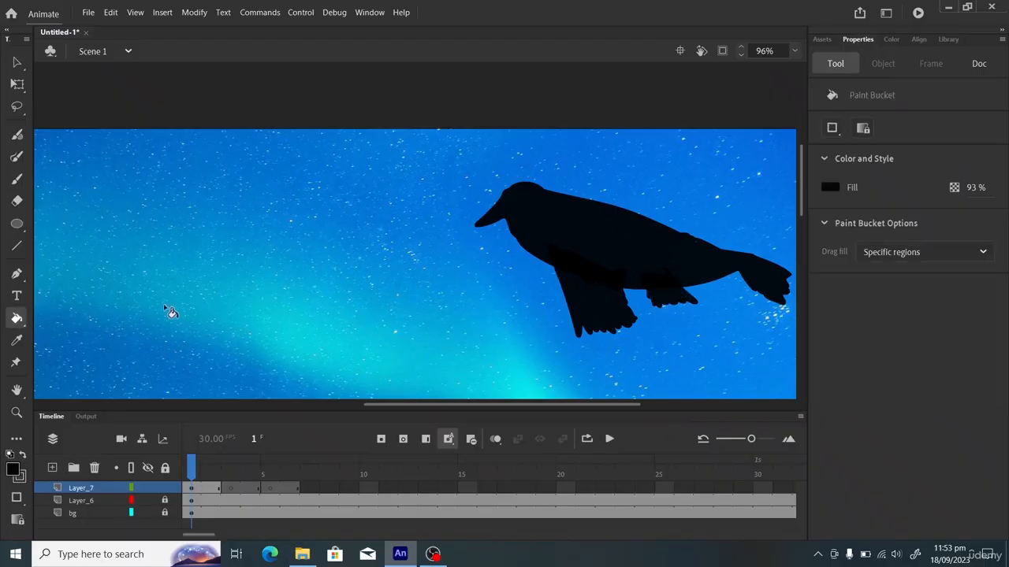
At frame 3 of the wing layer, paint a backward-pointing wing with a jagged tip over the bird's rear back and fill it with black
{"action": "left_click_drag", "start_coordinate": [191, 471], "coordinate": [230, 472]}
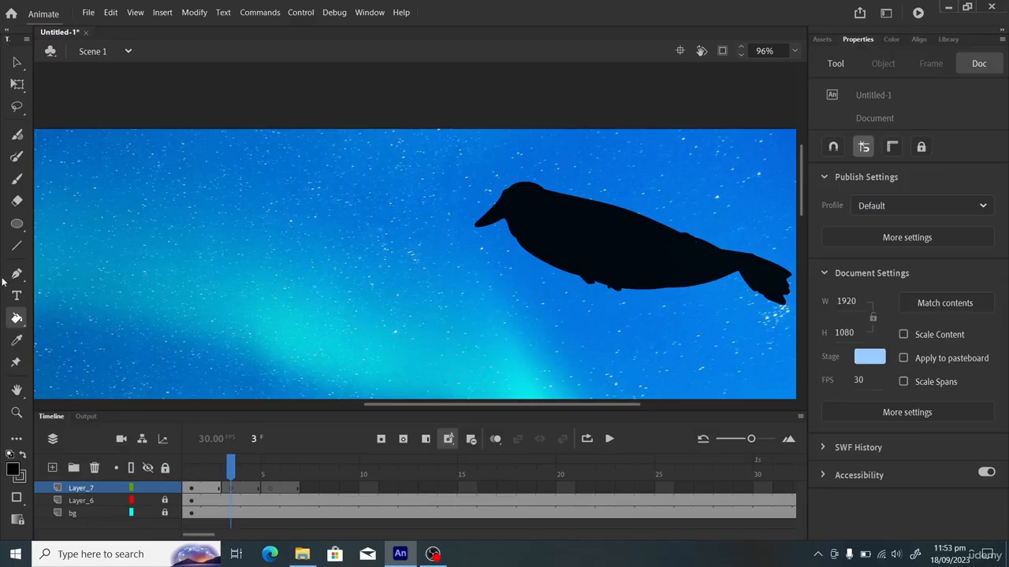
{"action": "left_click", "coordinate": [18, 180]}
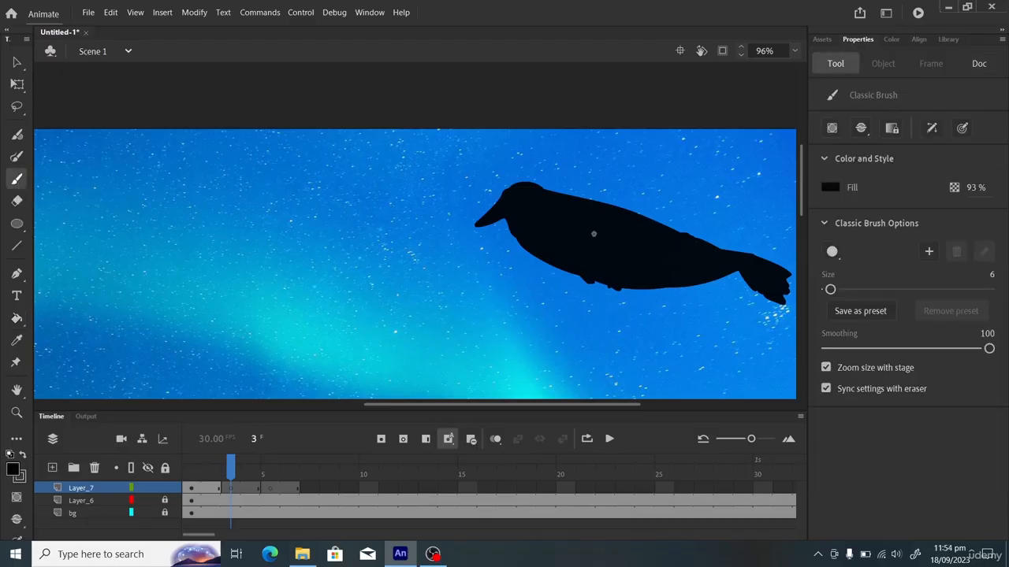
{"action": "mouse_move", "coordinate": [579, 224]}
{"action": "left_mouse_down"}
{"action": "mouse_move", "coordinate": [696, 200]}
{"action": "mouse_move", "coordinate": [684, 205]}
{"action": "mouse_move", "coordinate": [696, 203]}
{"action": "mouse_move", "coordinate": [690, 238]}
{"action": "left_mouse_up"}
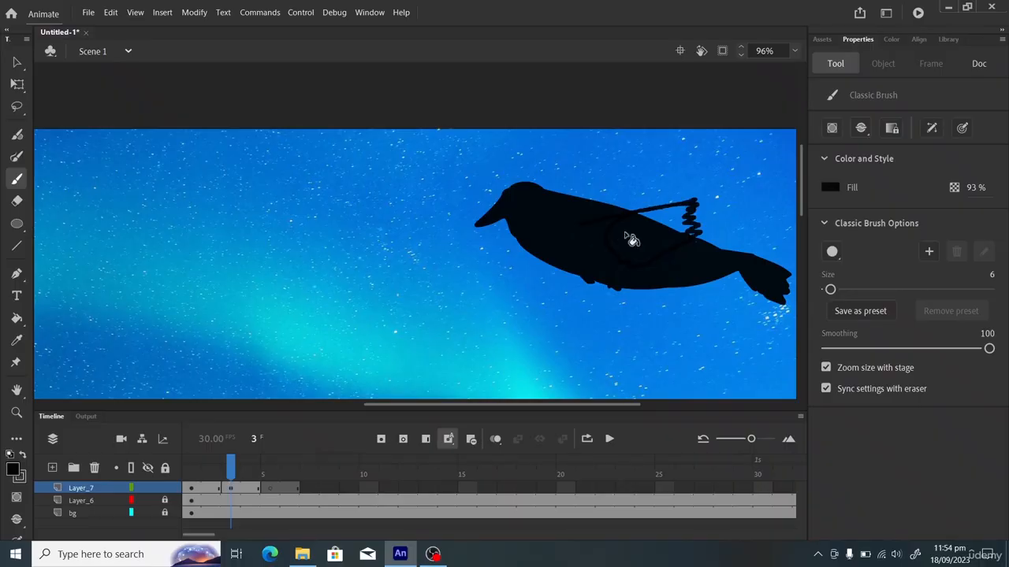
{"action": "key", "text": "k"}
{"action": "left_click", "coordinate": [662, 230]}
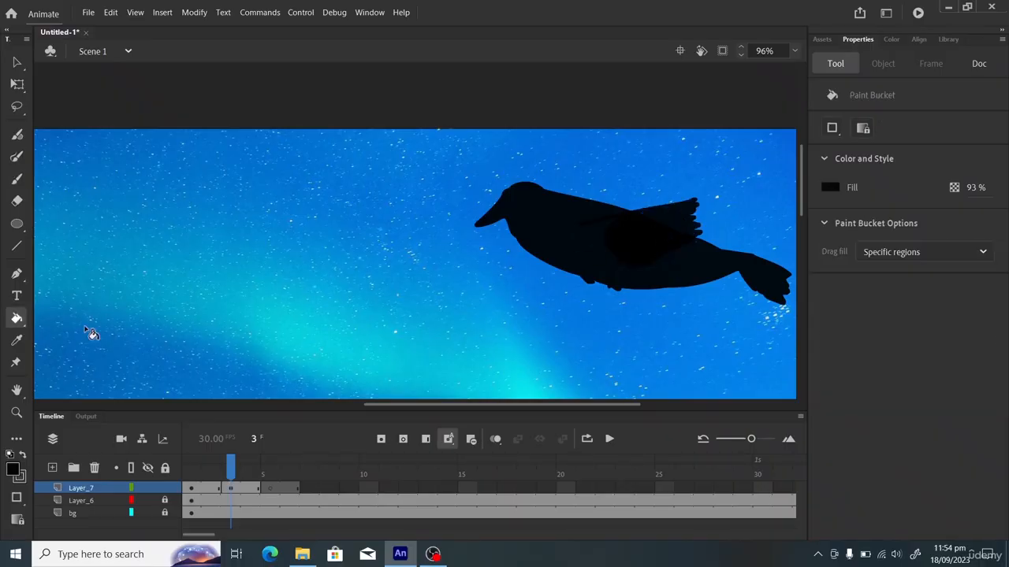
Paint the outline of a second wing with a jagged edge rising above the bird's back at frame 3
{"action": "left_click", "coordinate": [17, 181]}
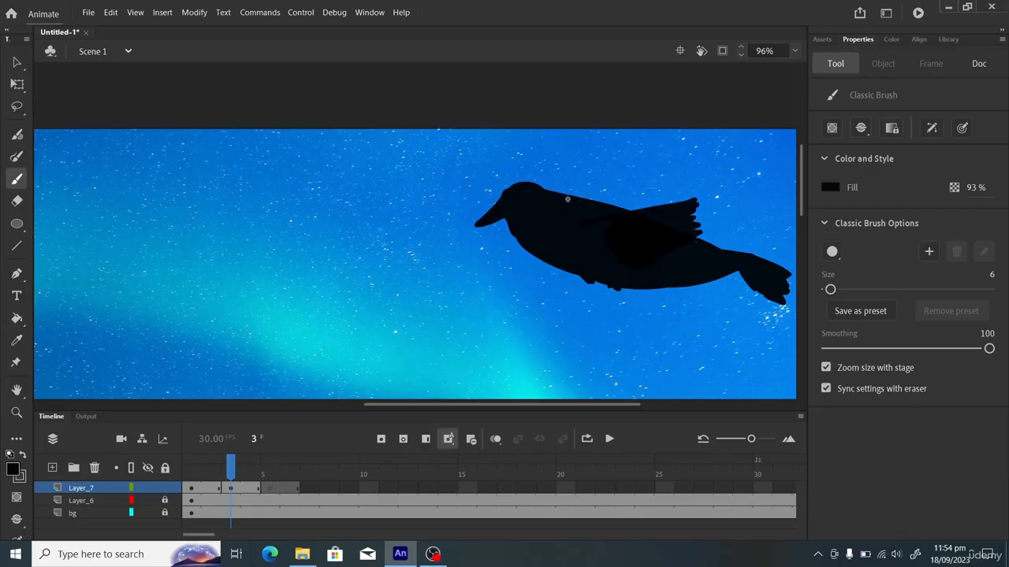
{"action": "mouse_move", "coordinate": [566, 202]}
{"action": "left_mouse_down"}
{"action": "mouse_move", "coordinate": [655, 161]}
{"action": "mouse_move", "coordinate": [629, 211]}
{"action": "left_mouse_up"}
{"action": "key", "text": "k"}
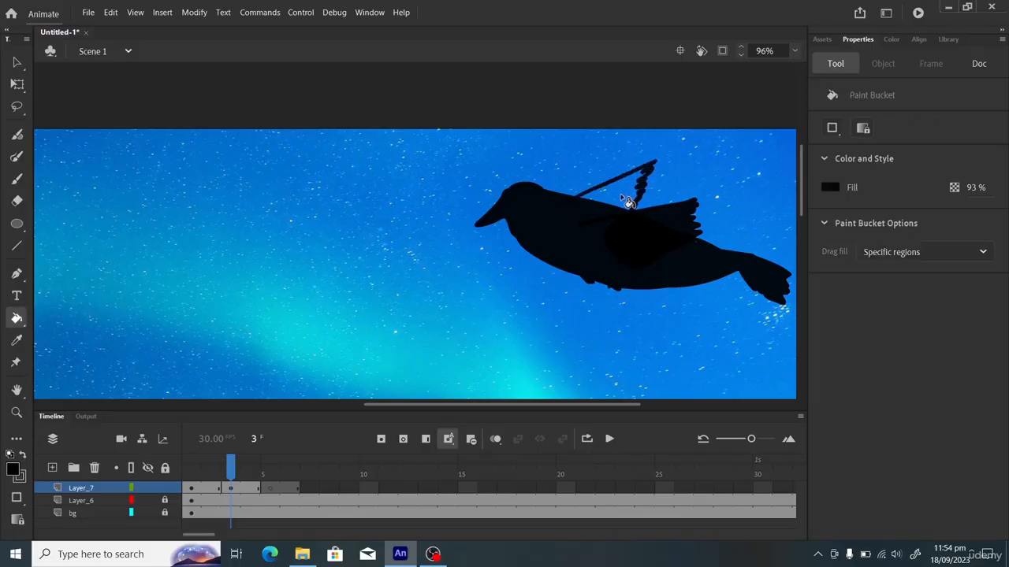
Close the raised wing's open base while the body layer is hidden, show the body again and fill the wing with black
{"action": "left_click", "coordinate": [16, 179]}
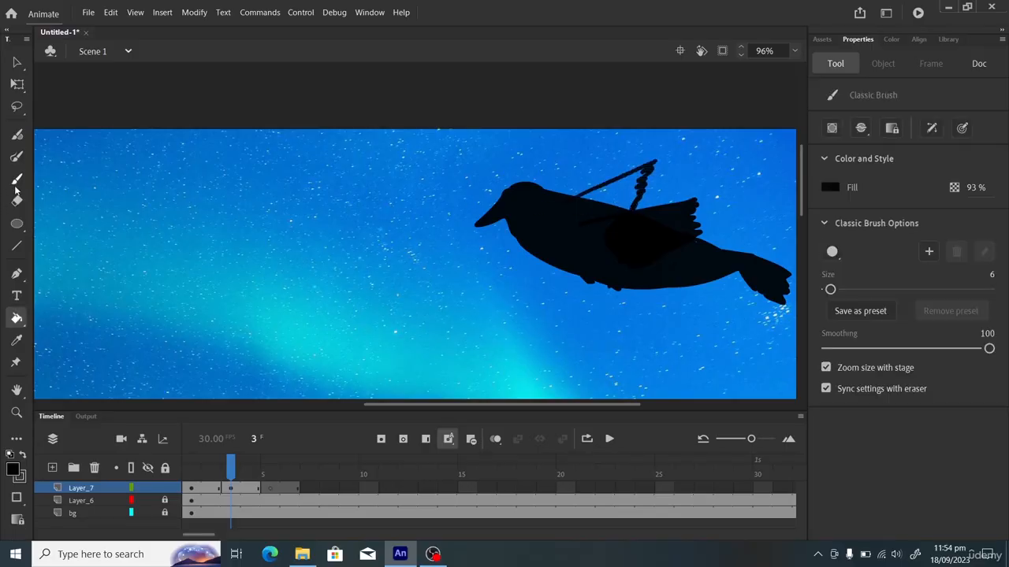
{"action": "left_click", "coordinate": [147, 501]}
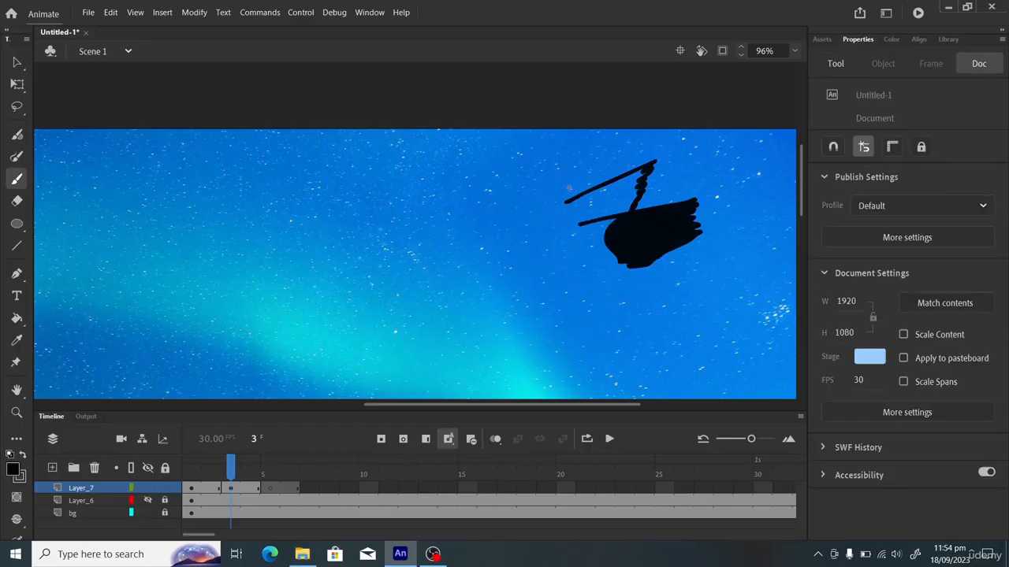
{"action": "mouse_move", "coordinate": [565, 203]}
{"action": "left_mouse_down"}
{"action": "mouse_move", "coordinate": [564, 216]}
{"action": "mouse_move", "coordinate": [582, 222]}
{"action": "left_mouse_up"}
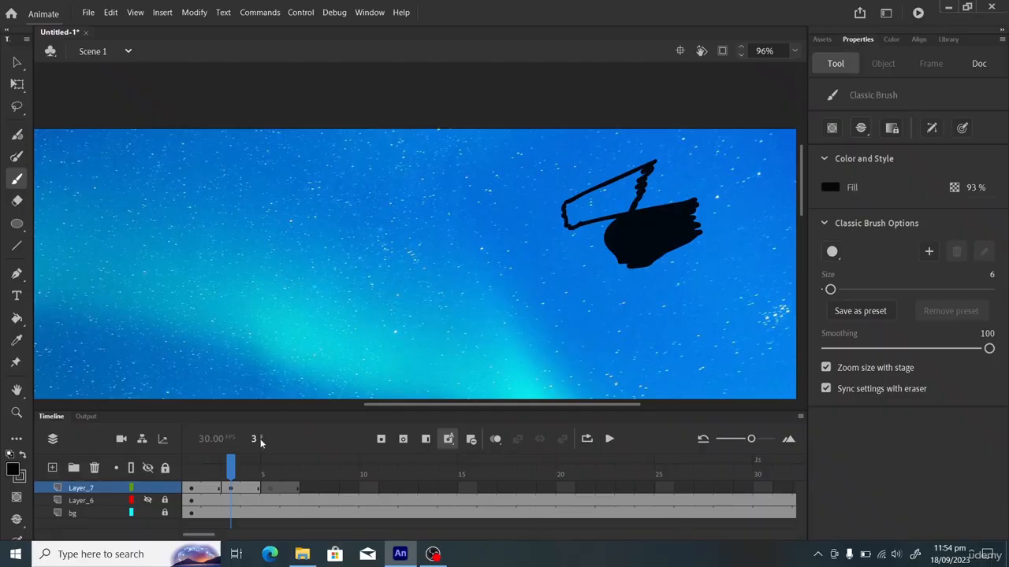
{"action": "left_click", "coordinate": [145, 500]}
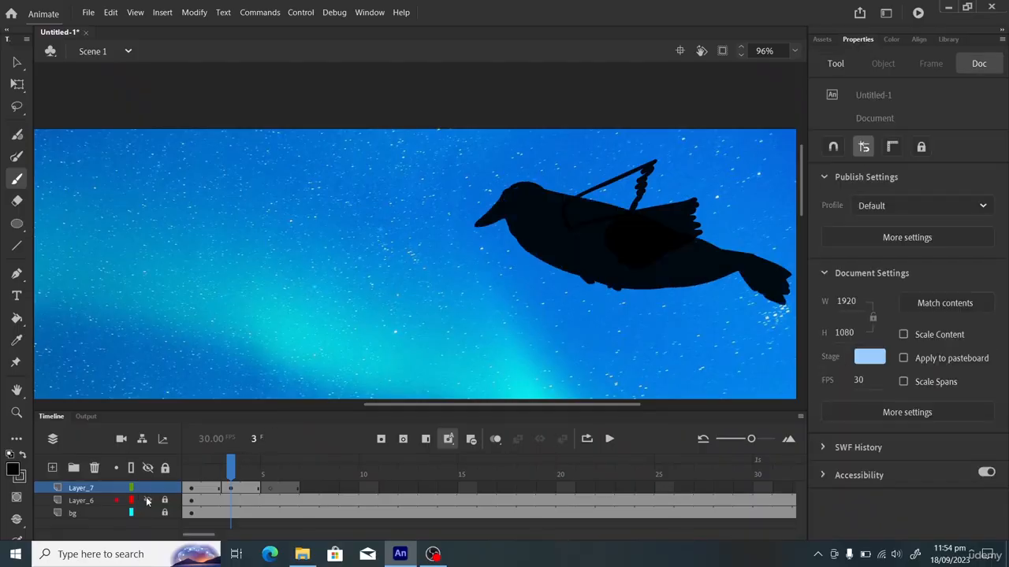
{"action": "key", "text": "k"}
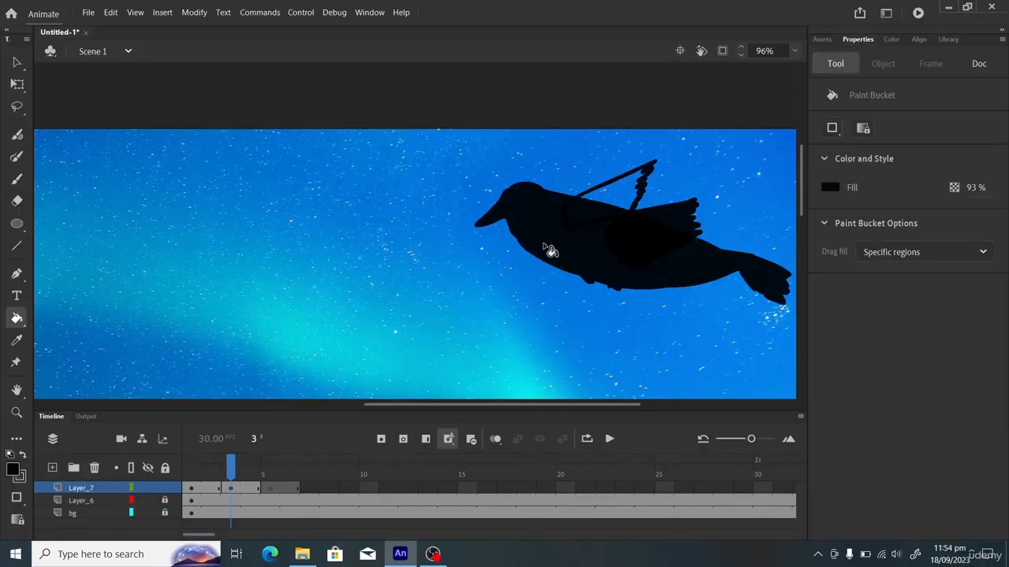
{"action": "left_click", "coordinate": [614, 199]}
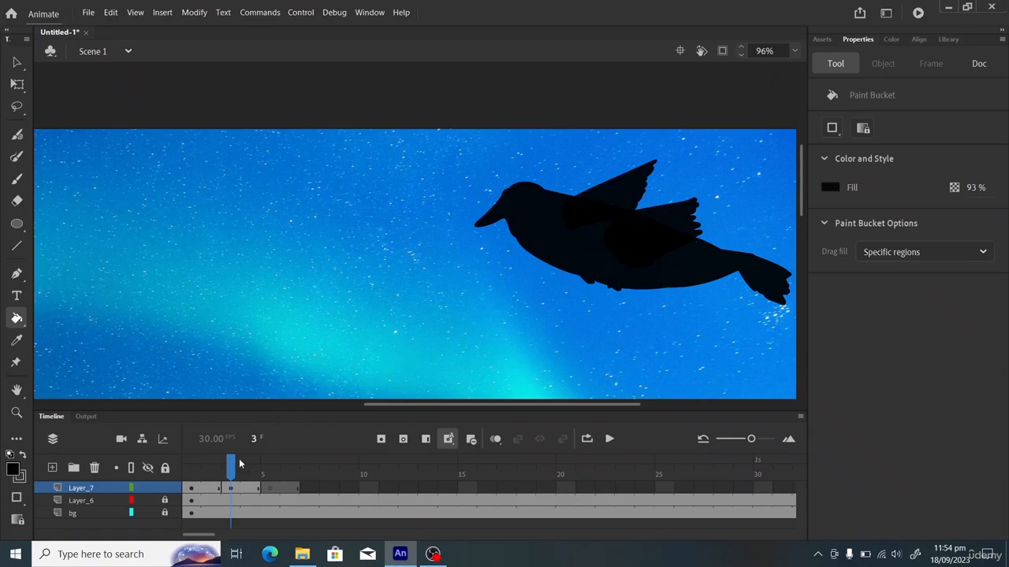
Draw the outline of the first raised wing on frame 5 of Layer_7 with the Classic Brush at size 6
{"action": "left_click_drag", "start_coordinate": [230, 470], "coordinate": [266, 481]}
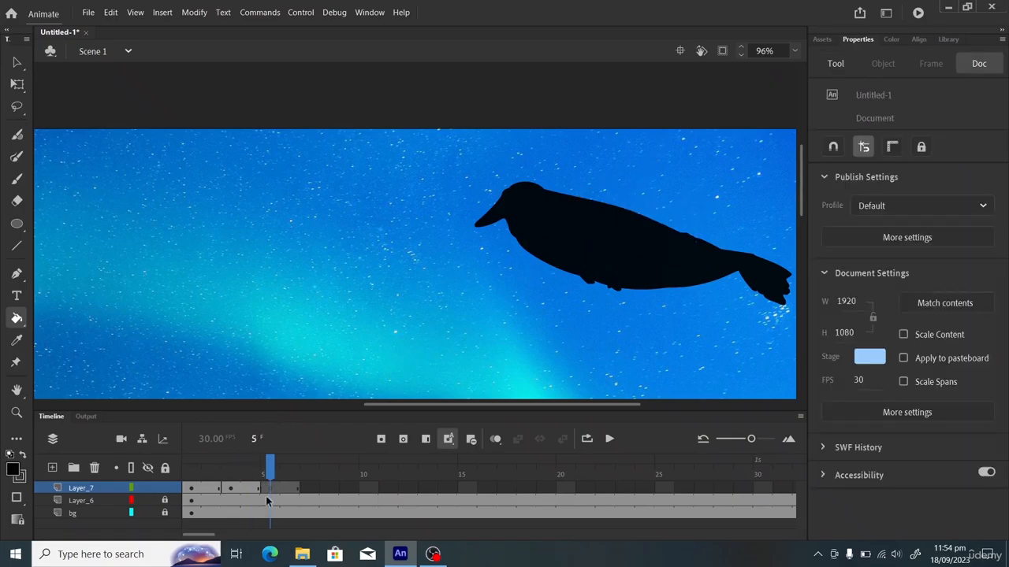
{"action": "left_click", "coordinate": [16, 182]}
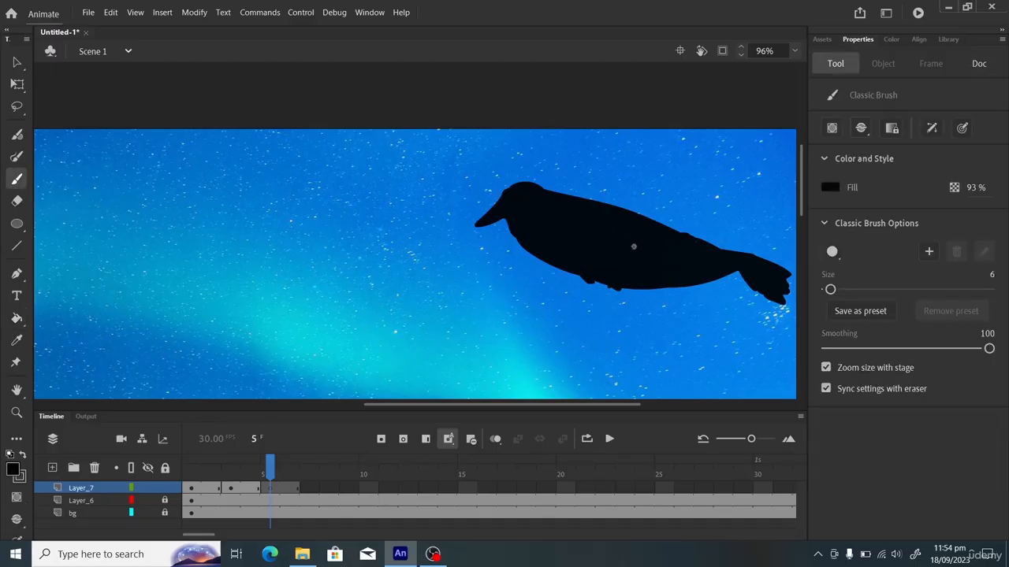
{"action": "mouse_move", "coordinate": [569, 201]}
{"action": "left_mouse_down"}
{"action": "mouse_move", "coordinate": [588, 173]}
{"action": "mouse_move", "coordinate": [666, 149]}
{"action": "mouse_move", "coordinate": [646, 171]}
{"action": "mouse_move", "coordinate": [633, 219]}
{"action": "left_mouse_up"}
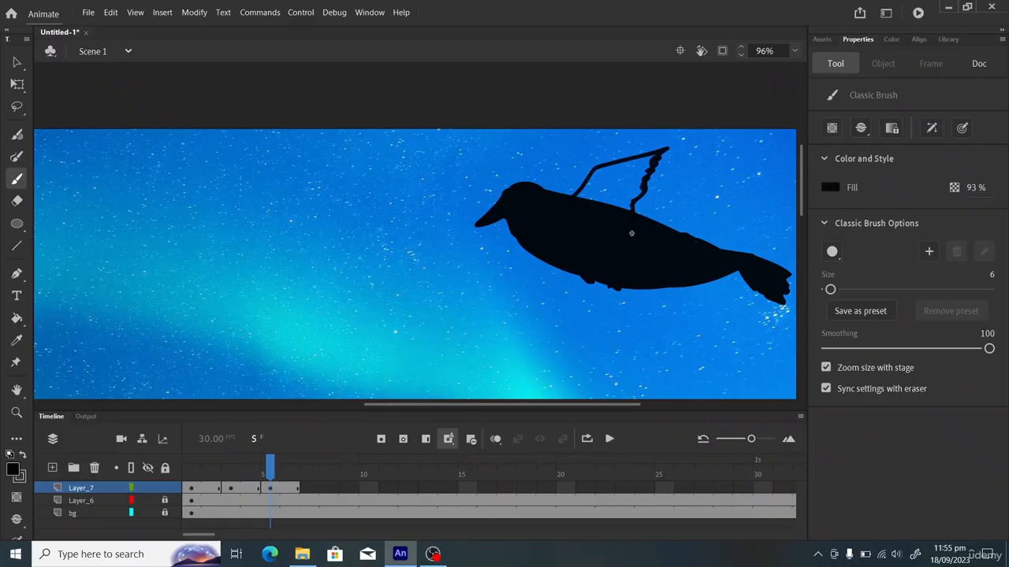
{"action": "mouse_move", "coordinate": [651, 228]}
{"action": "left_mouse_down"}
{"action": "mouse_move", "coordinate": [724, 205]}
{"action": "mouse_move", "coordinate": [753, 214]}
{"action": "mouse_move", "coordinate": [709, 250]}
{"action": "left_mouse_up"}
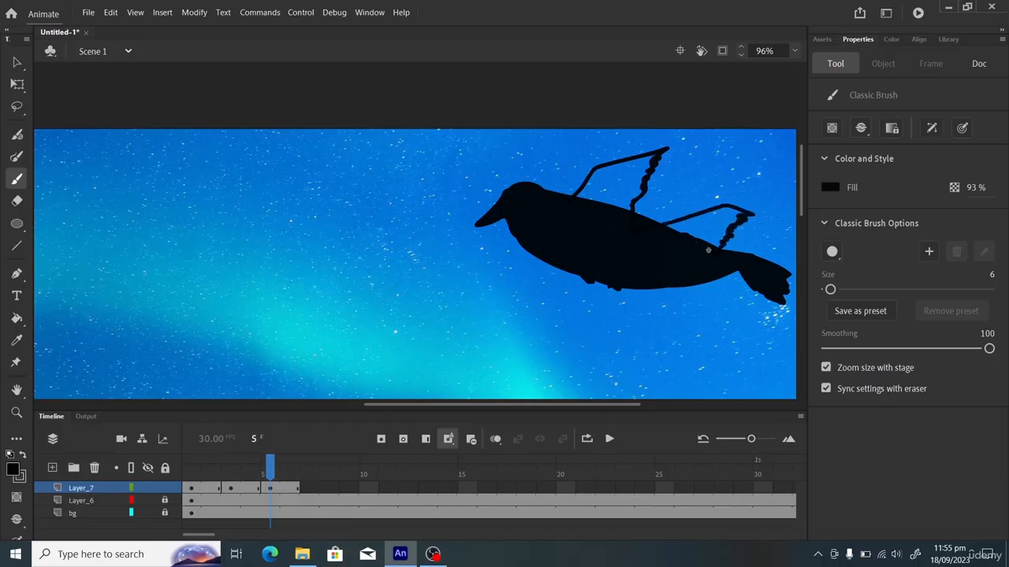
{"action": "key", "text": "ctrl+z"}
{"action": "key", "text": "ctrl+z"}
{"action": "key", "text": "ctrl+z"}
{"action": "key", "text": "ctrl+z"}
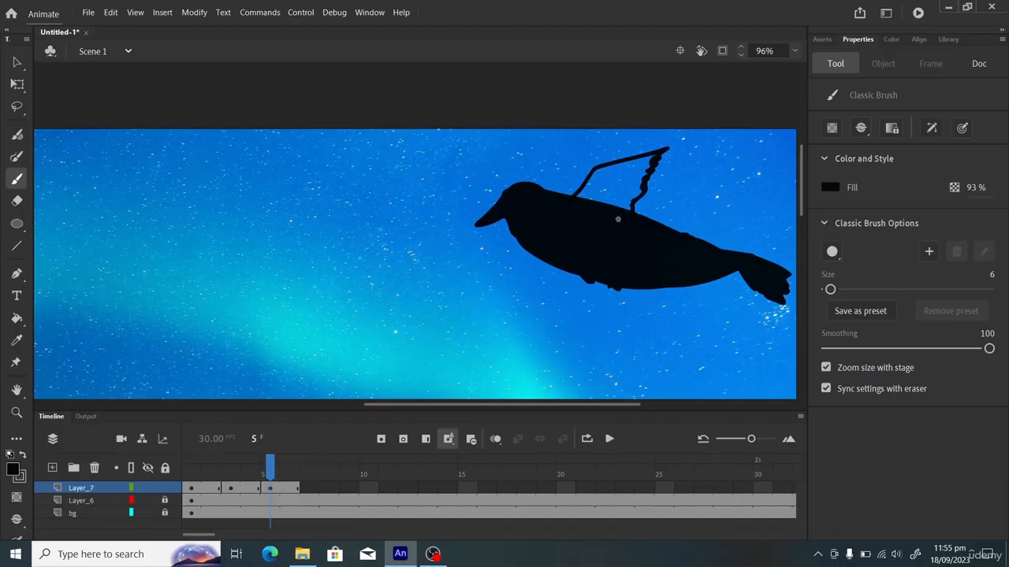
Outline the second raised wing starting beside the first one, and close both wing outlines at their bases with Layer_6 hidden
{"action": "mouse_move", "coordinate": [633, 209]}
{"action": "left_mouse_down"}
{"action": "mouse_move", "coordinate": [686, 186]}
{"action": "mouse_move", "coordinate": [739, 190]}
{"action": "mouse_move", "coordinate": [667, 243]}
{"action": "left_mouse_up"}
{"action": "key", "text": "k"}
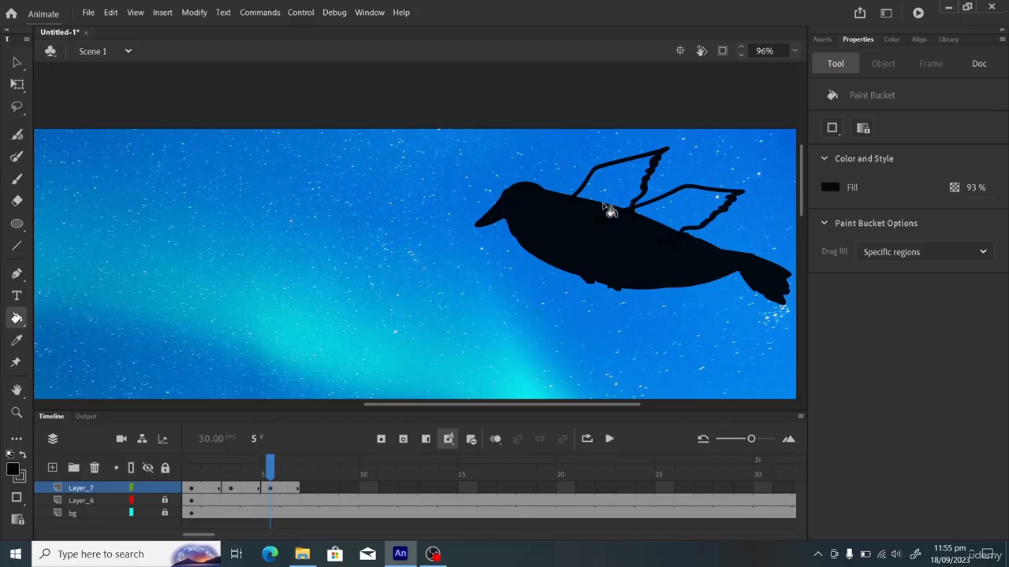
{"action": "left_click", "coordinate": [147, 501]}
{"action": "left_click", "coordinate": [16, 179]}
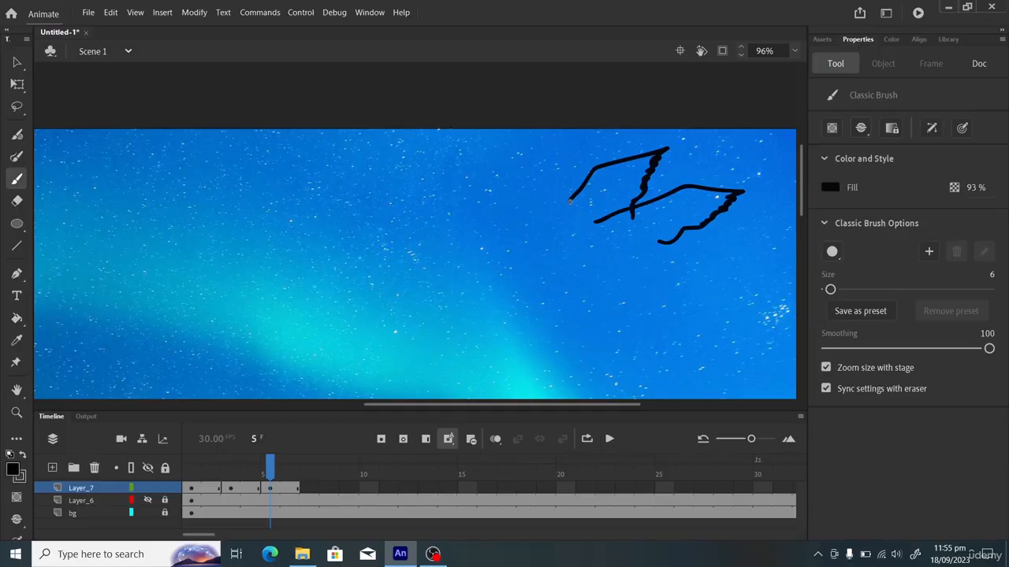
{"action": "mouse_move", "coordinate": [569, 201]}
{"action": "left_mouse_down"}
{"action": "mouse_move", "coordinate": [566, 214]}
{"action": "mouse_move", "coordinate": [632, 213]}
{"action": "mouse_move", "coordinate": [664, 244]}
{"action": "left_mouse_up"}
Fill both wing outlines on frame 5 with the black fill color
{"action": "key", "text": "k"}
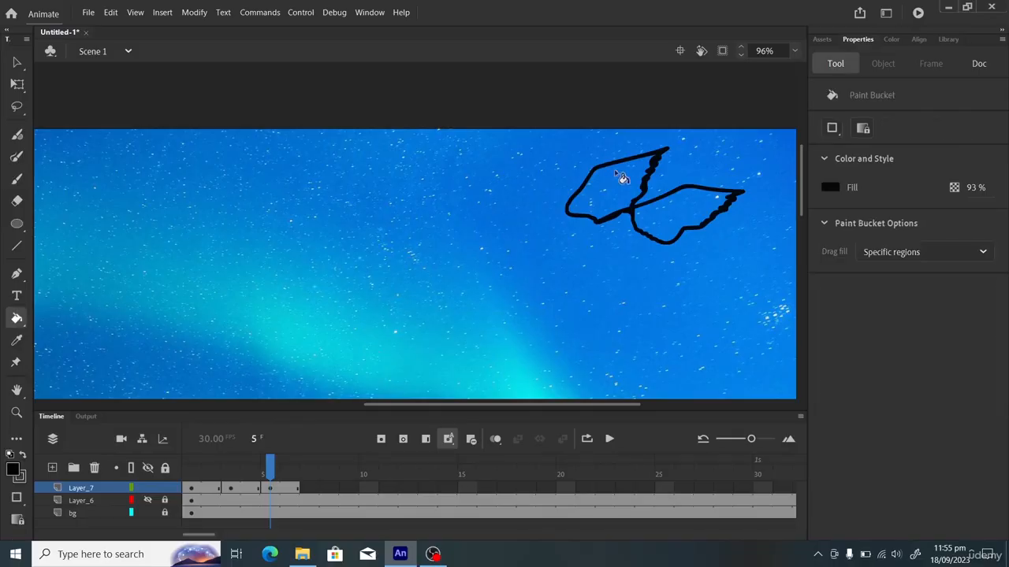
{"action": "left_click", "coordinate": [622, 178]}
{"action": "left_click", "coordinate": [674, 238]}
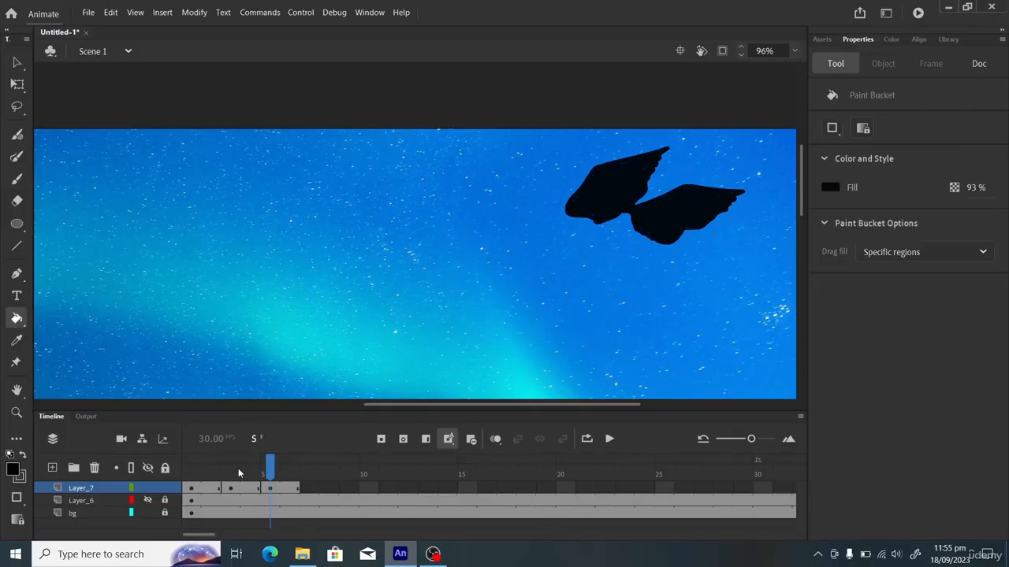
Make Layer_6 visible again and scrub through the wing frames to check the flapping motion
{"action": "left_click", "coordinate": [258, 471]}
{"action": "left_click_drag", "start_coordinate": [260, 473], "coordinate": [184, 486]}
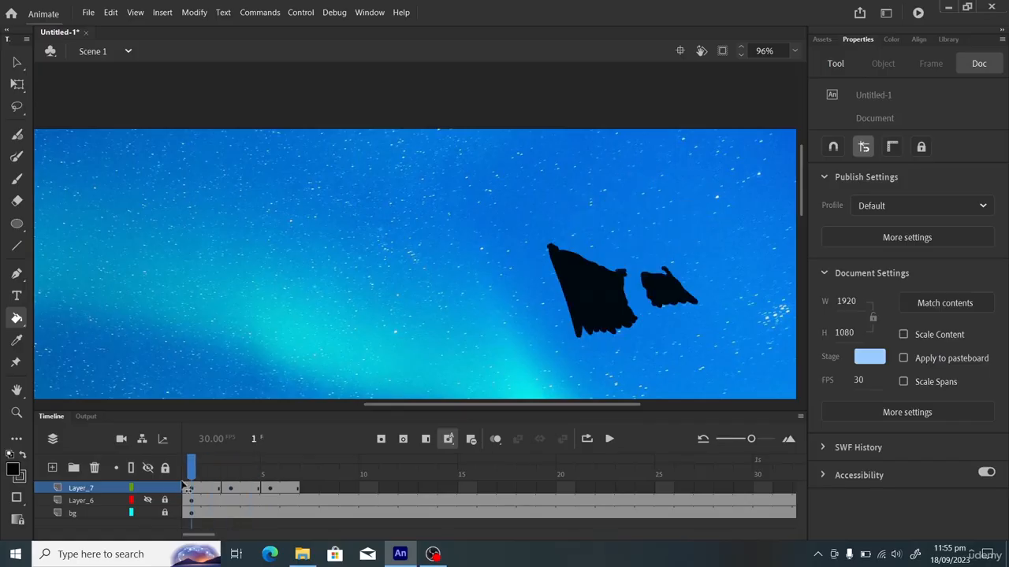
{"action": "left_click", "coordinate": [148, 501]}
{"action": "left_click_drag", "start_coordinate": [199, 470], "coordinate": [309, 495]}
Add a blank keyframe at frame 7 of Layer_7 and extend it to frame 8
{"action": "left_click", "coordinate": [309, 491]}
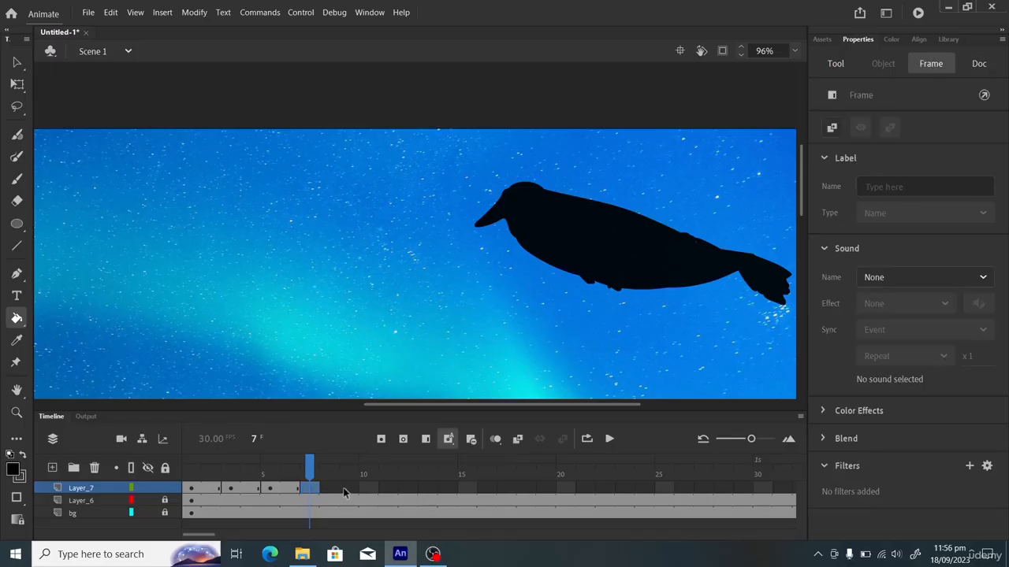
{"action": "left_click", "coordinate": [332, 489]}
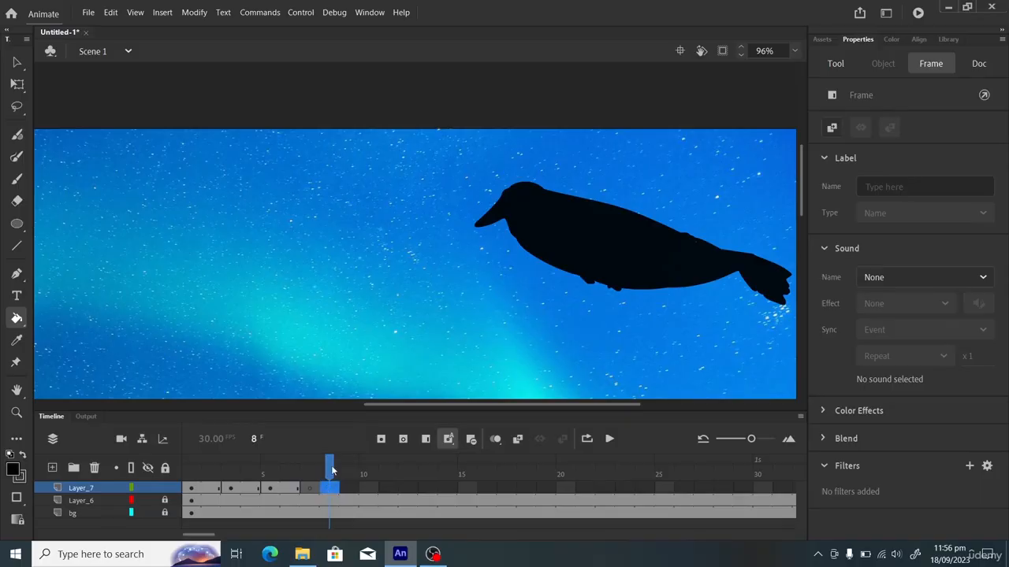
{"action": "left_click_drag", "start_coordinate": [330, 470], "coordinate": [309, 473]}
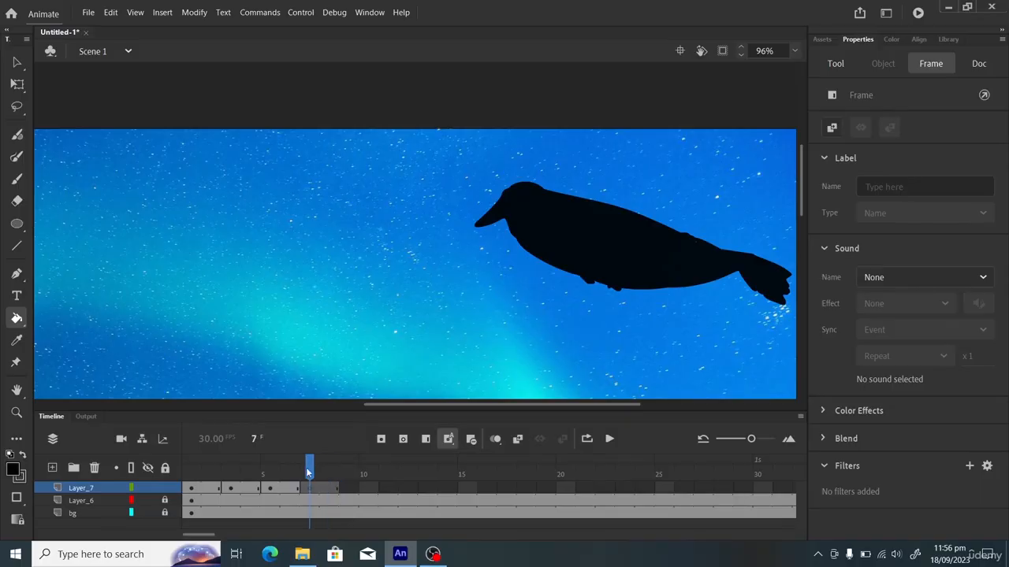
Copy the wing keyframe from frame 3 to frame 7 of Layer_7 and scrub back to frame 1
{"action": "left_click", "coordinate": [228, 489]}
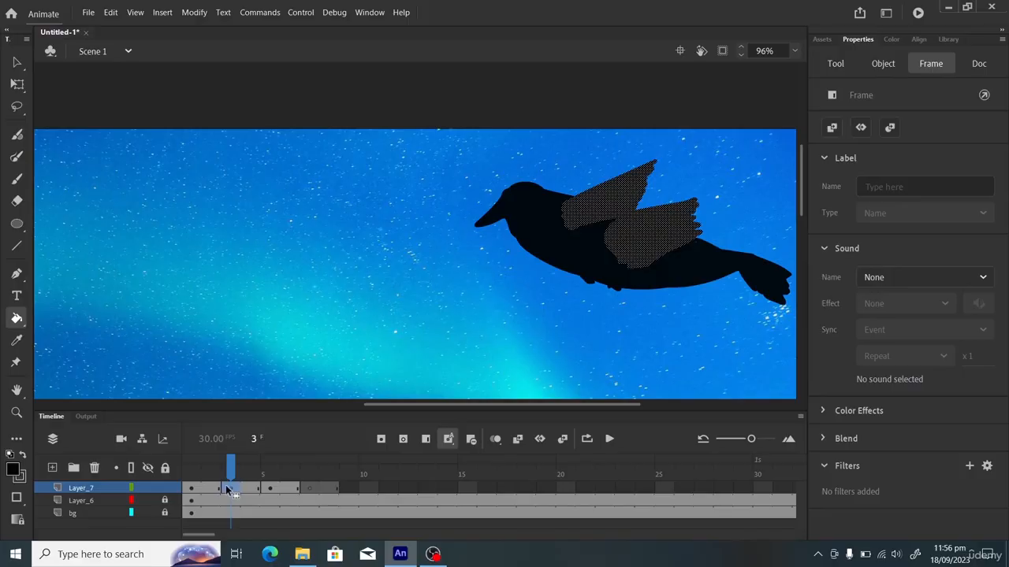
{"action": "key", "text": "alt"}
{"action": "key", "text": "alt"}
{"action": "left_click_drag", "start_coordinate": [228, 487], "coordinate": [308, 491]}
{"action": "left_click_drag", "start_coordinate": [308, 492], "coordinate": [162, 496]}
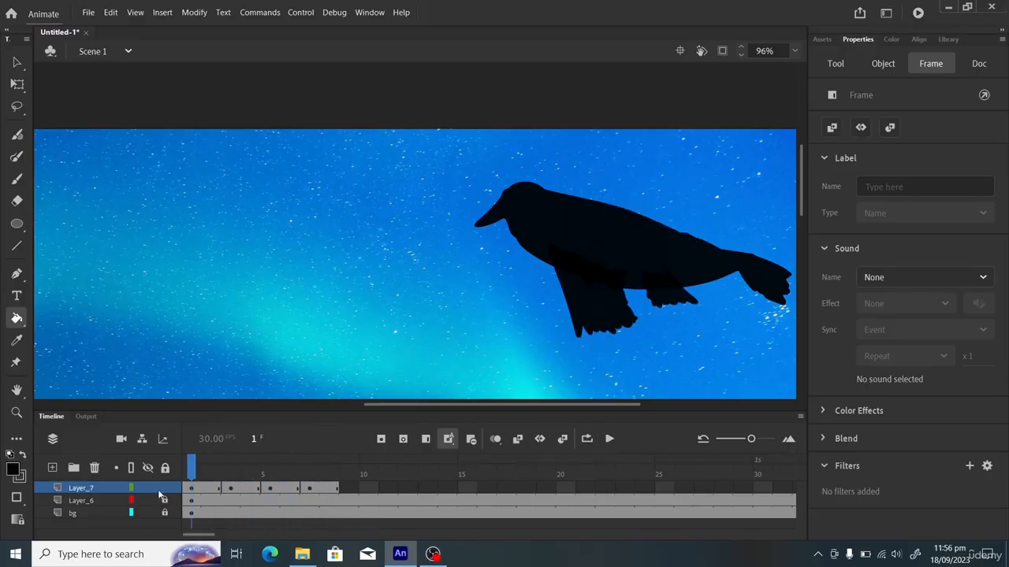
{"action": "left_click", "coordinate": [322, 500]}
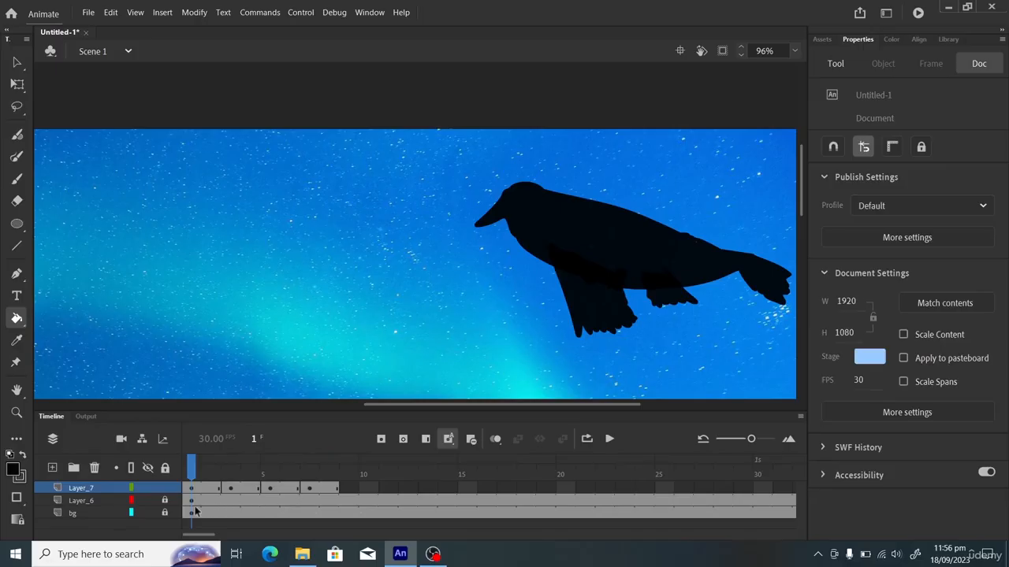
Rename Layer_6 as bird_body
{"action": "left_click", "coordinate": [79, 502]}
{"action": "double_click", "coordinate": [79, 502]}
{"action": "type", "text": "b"}
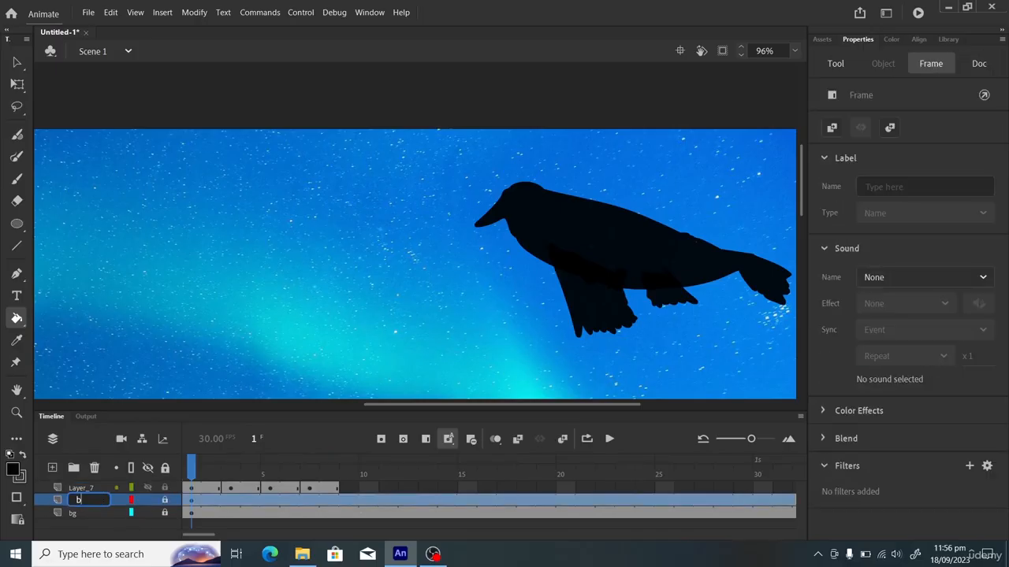
{"action": "type", "text": "ird body"}
{"action": "key", "text": "Return"}
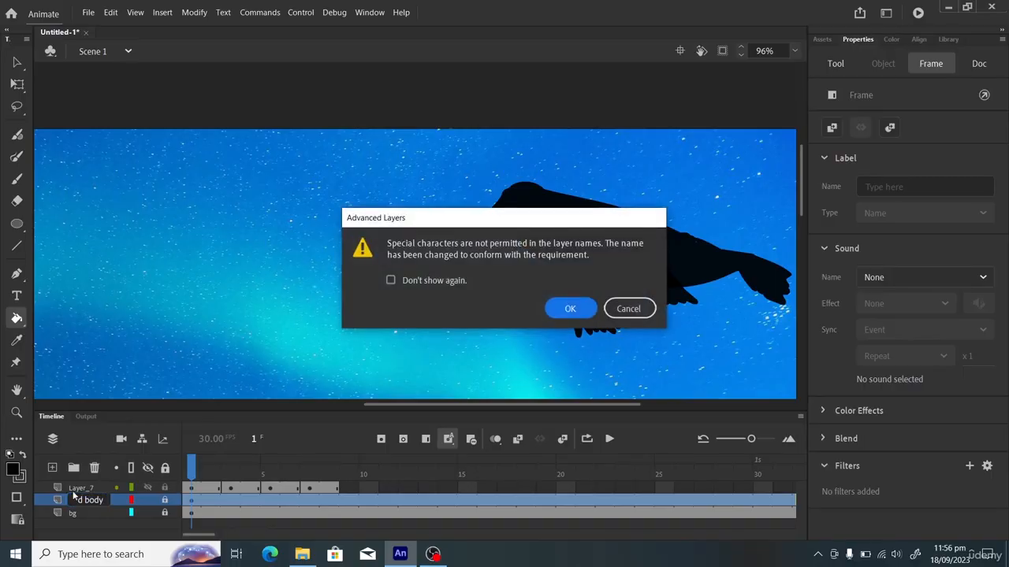
{"action": "key", "text": "Return"}
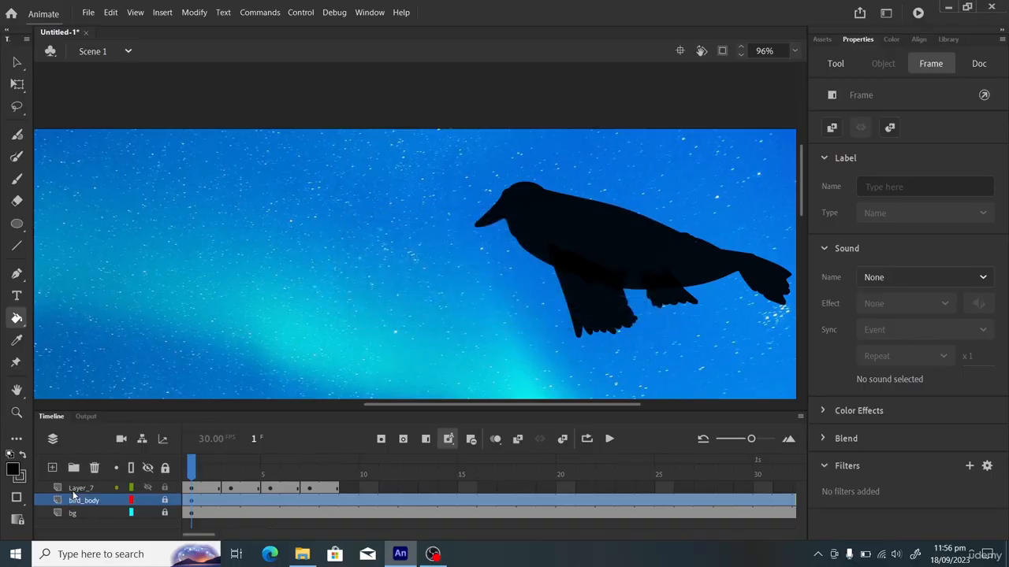
Remove all frames after frame 8 from the bird_body layer and scrub back through the animation
{"action": "left_click", "coordinate": [350, 499]}
{"action": "left_click_drag", "start_coordinate": [363, 502], "coordinate": [396, 511]}
{"action": "left_click", "coordinate": [398, 504]}
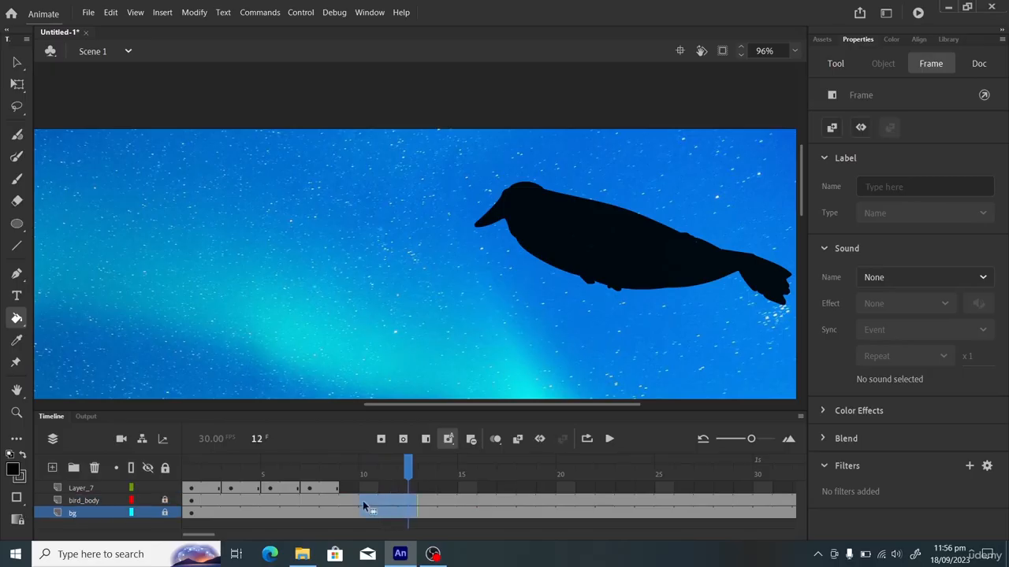
{"action": "left_click", "coordinate": [347, 499]}
{"action": "left_click", "coordinate": [399, 502]}
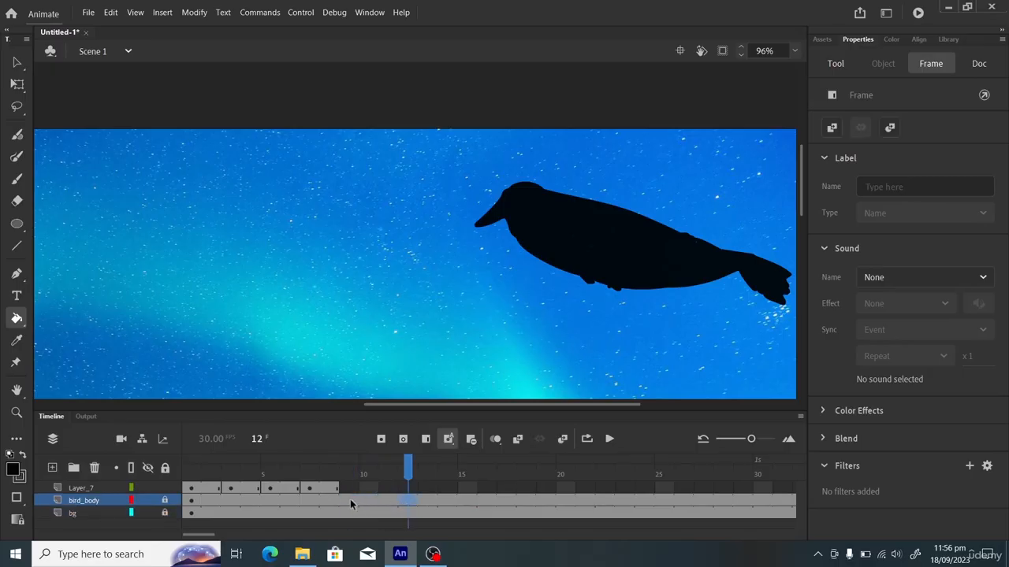
{"action": "left_click_drag", "start_coordinate": [350, 498], "coordinate": [584, 500]}
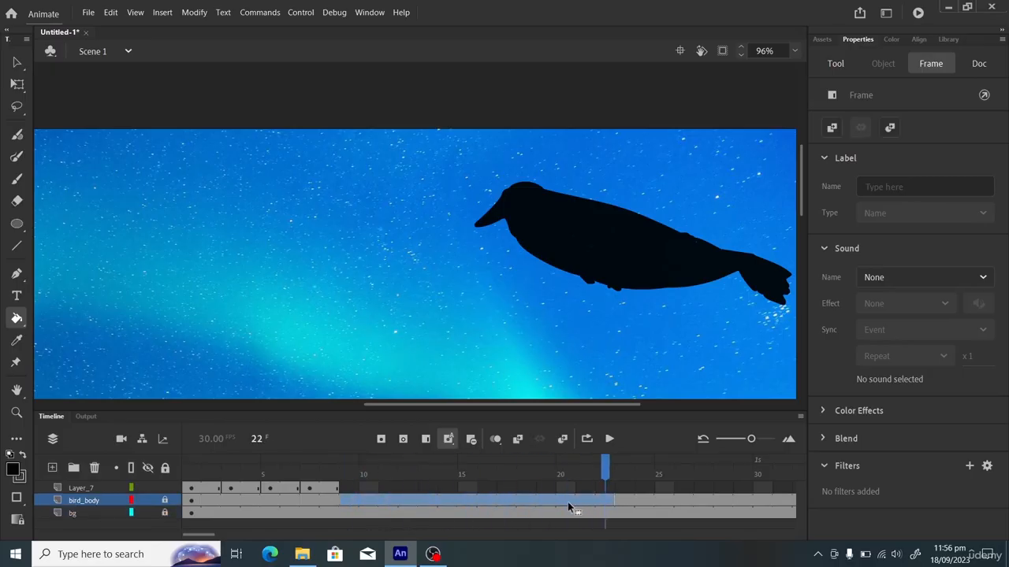
{"action": "key", "text": "F7"}
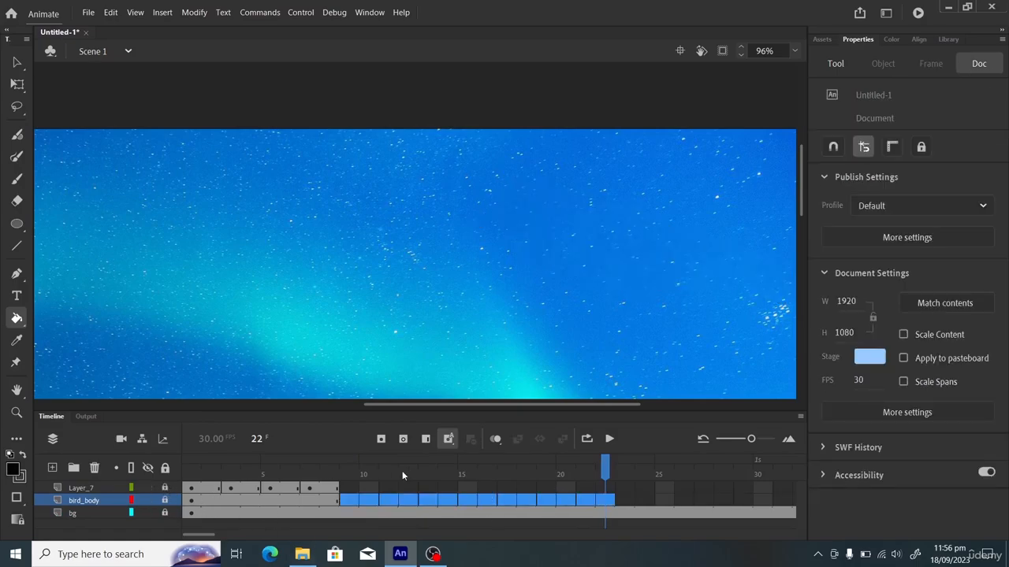
{"action": "left_click", "coordinate": [271, 473]}
{"action": "left_click_drag", "start_coordinate": [276, 475], "coordinate": [189, 489]}
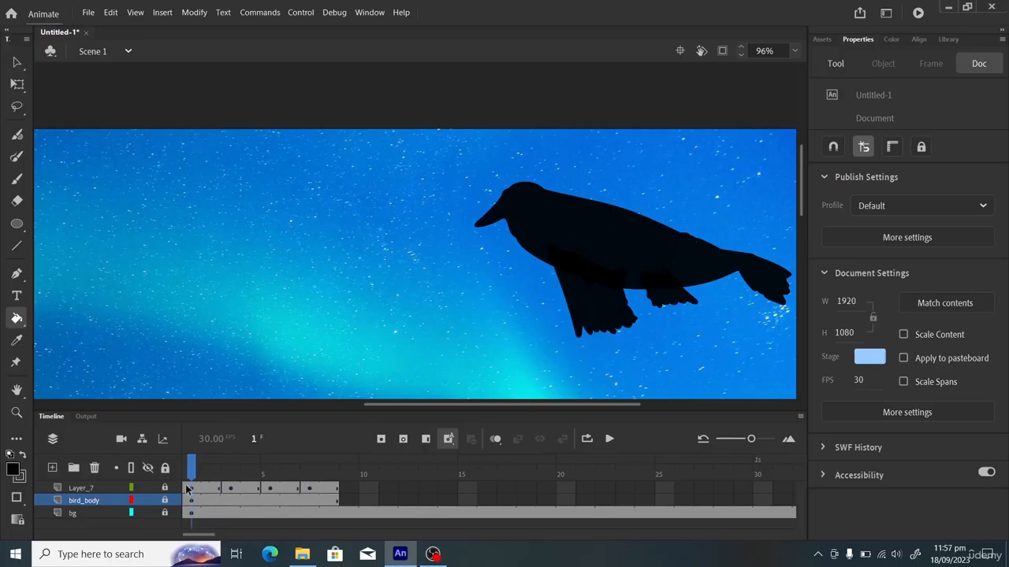
Rename Layer_7 as wings
{"action": "left_click", "coordinate": [75, 488]}
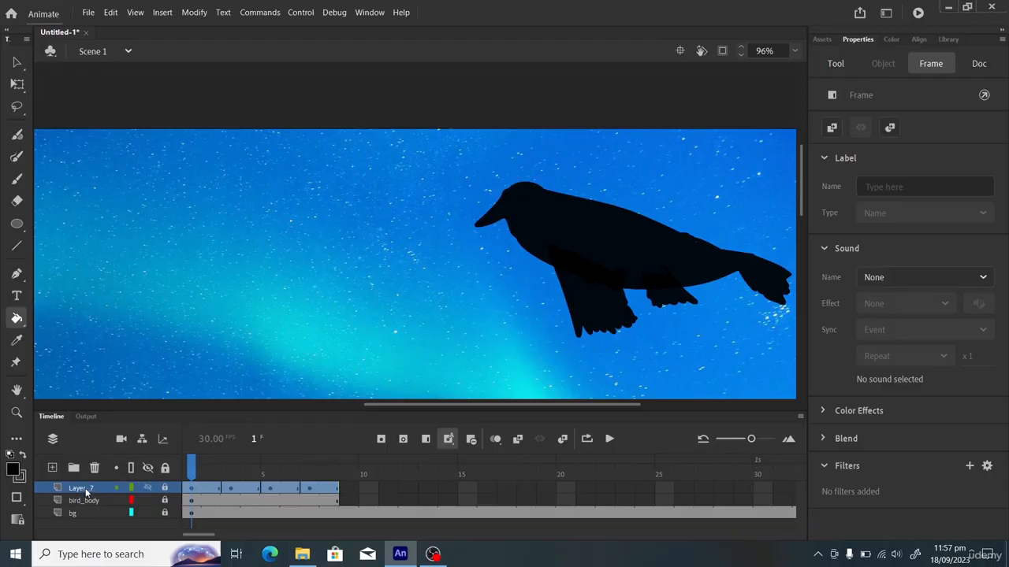
{"action": "middle_click", "coordinate": [70, 493]}
{"action": "double_click", "coordinate": [82, 488]}
{"action": "key", "text": "BackSpace"}
{"action": "type", "text": "wings"}
{"action": "key", "text": "Return"}
Start converting the bird_body and wings layers together into one symbol and set its type to Graphic
{"action": "left_click", "coordinate": [83, 501]}
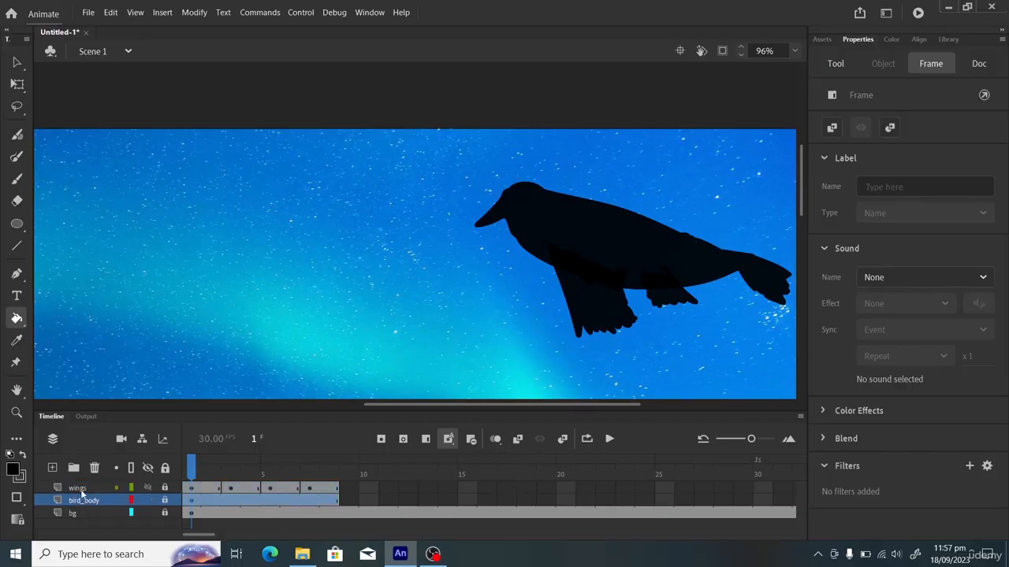
{"action": "left_click", "coordinate": [81, 489], "text": "shift"}
{"action": "right_click", "coordinate": [82, 489]}
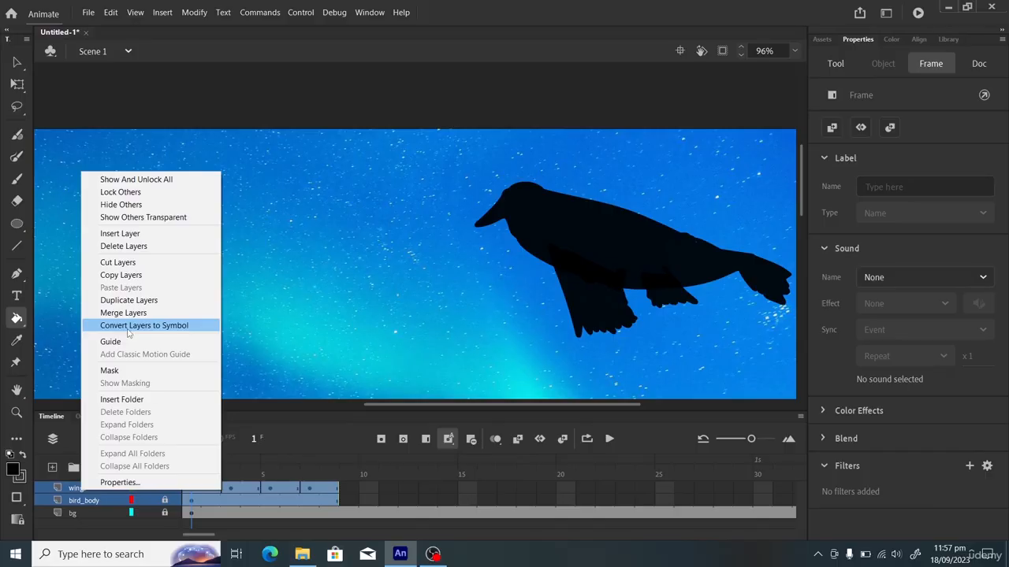
{"action": "left_click", "coordinate": [129, 331]}
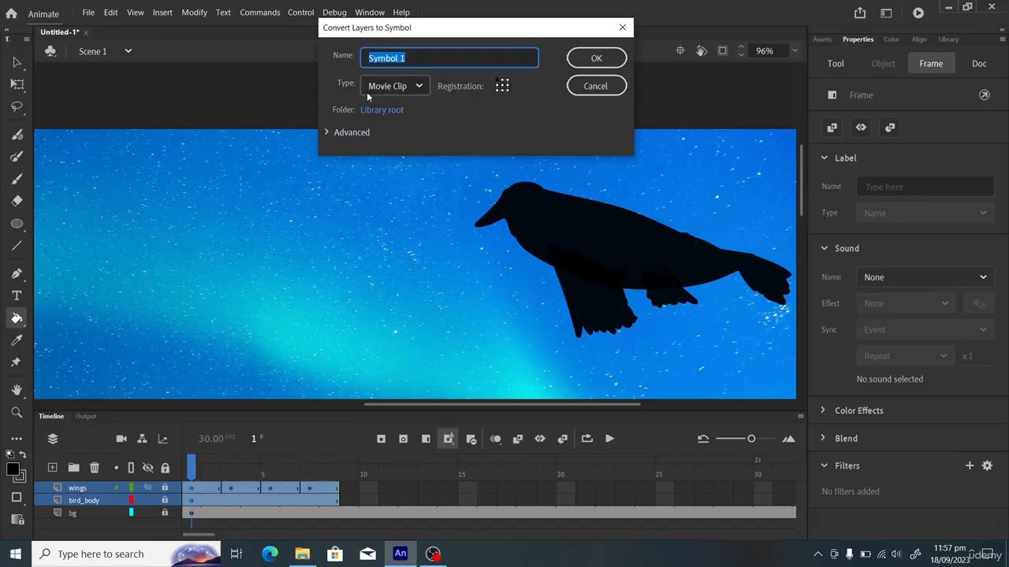
{"action": "left_click", "coordinate": [415, 87]}
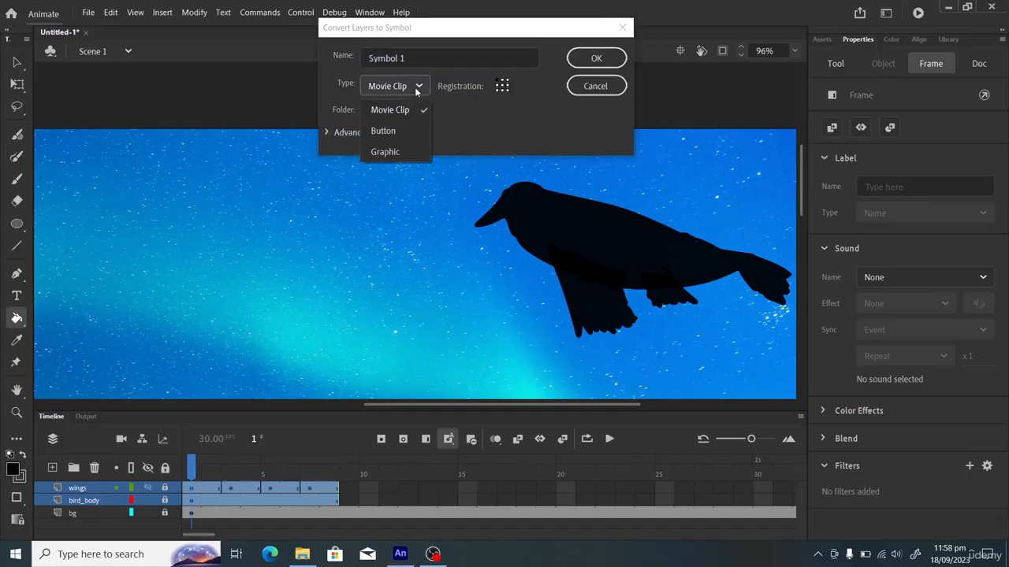
{"action": "left_click", "coordinate": [400, 152]}
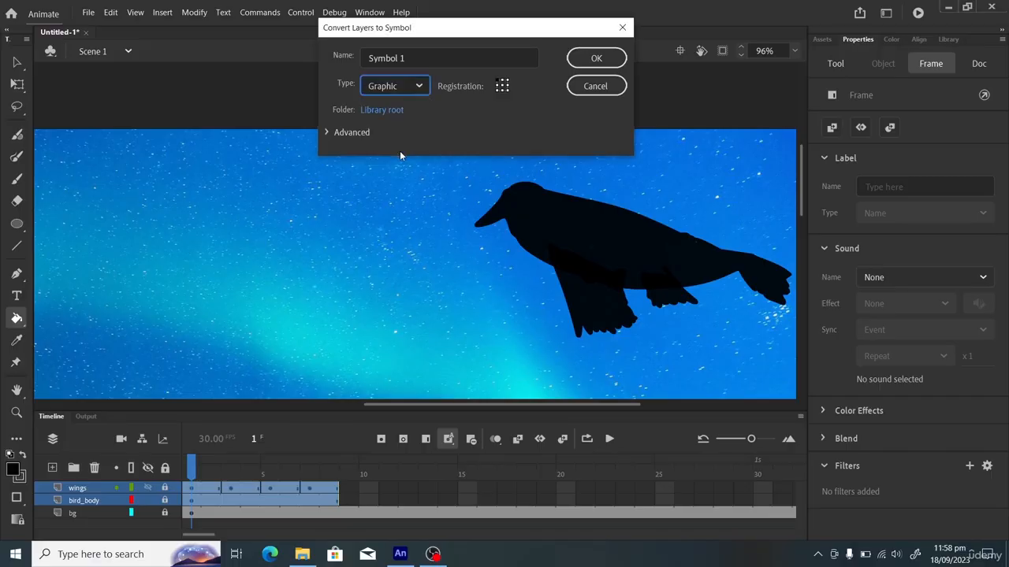
Name the new symbol bird and complete the conversion
{"action": "left_click_drag", "start_coordinate": [444, 57], "coordinate": [290, 53]}
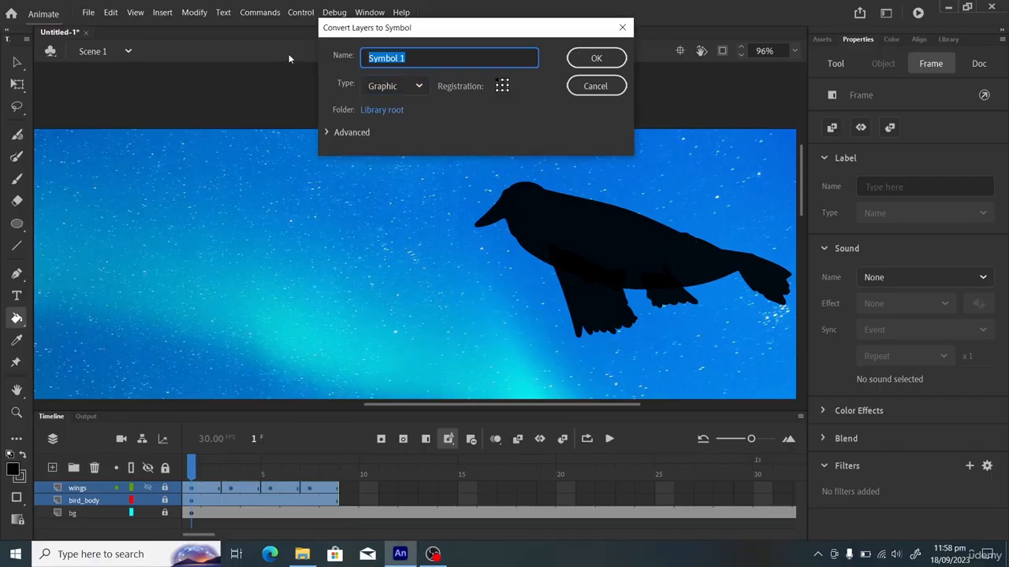
{"action": "type", "text": "pen"}
{"action": "key", "text": "BackSpace"}
{"action": "key", "text": "BackSpace"}
{"action": "key", "text": "BackSpace"}
{"action": "type", "text": "bird"}
{"action": "key", "text": "Return"}
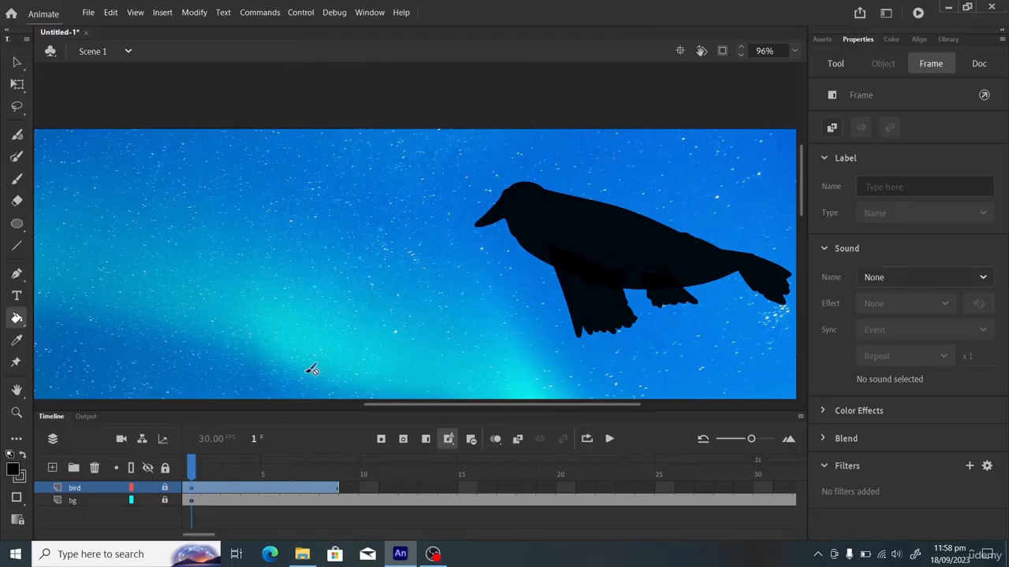
Unlock the bird layer and select its symbol on frame 1 with the whole stage in view
{"action": "left_click_drag", "start_coordinate": [191, 470], "coordinate": [169, 473]}
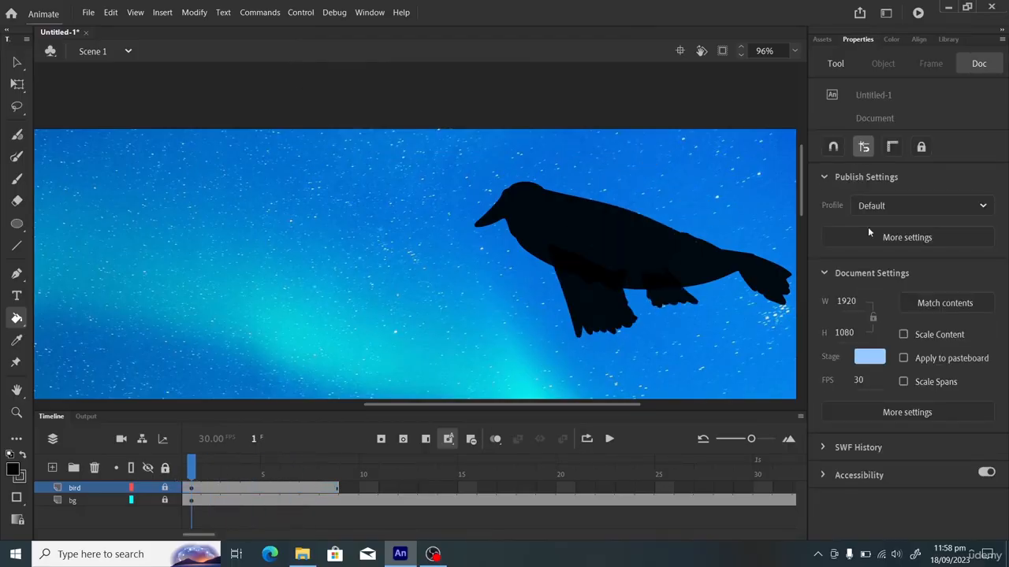
{"action": "left_click", "coordinate": [794, 51]}
{"action": "left_click", "coordinate": [802, 63]}
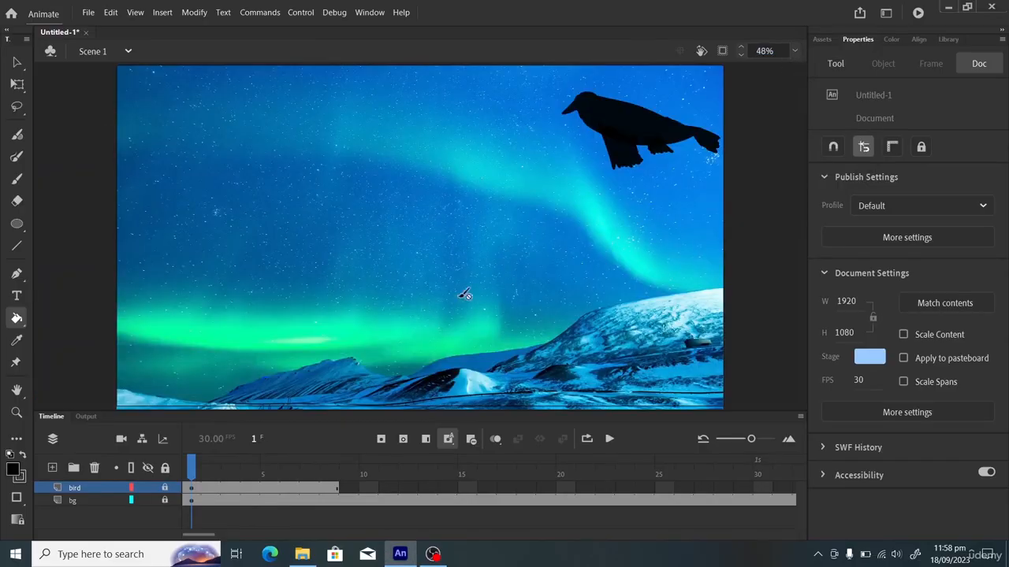
{"action": "left_click_drag", "start_coordinate": [193, 473], "coordinate": [162, 473]}
{"action": "left_click", "coordinate": [110, 491]}
{"action": "left_click", "coordinate": [87, 493]}
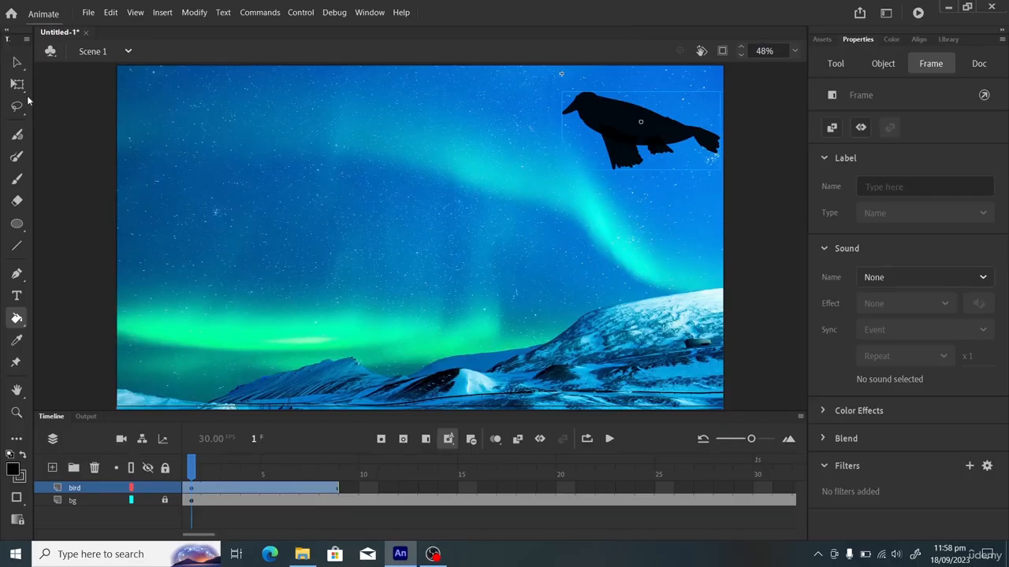
Scale the bird down to about 140 px wide just outside the stage's right edge and extend its layer to frame 60
{"action": "left_click", "coordinate": [18, 85]}
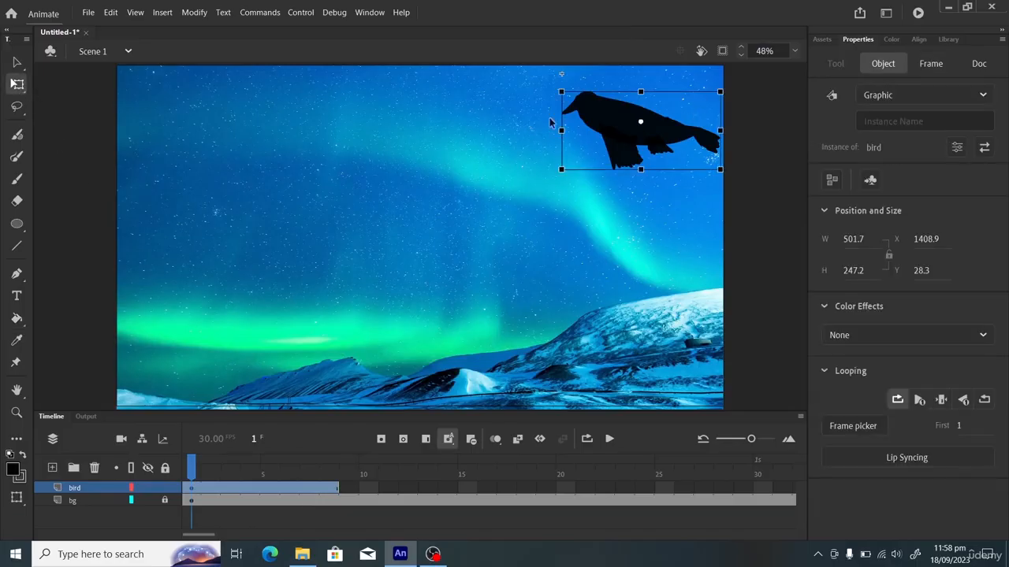
{"action": "left_click_drag", "start_coordinate": [562, 169], "coordinate": [766, 119]}
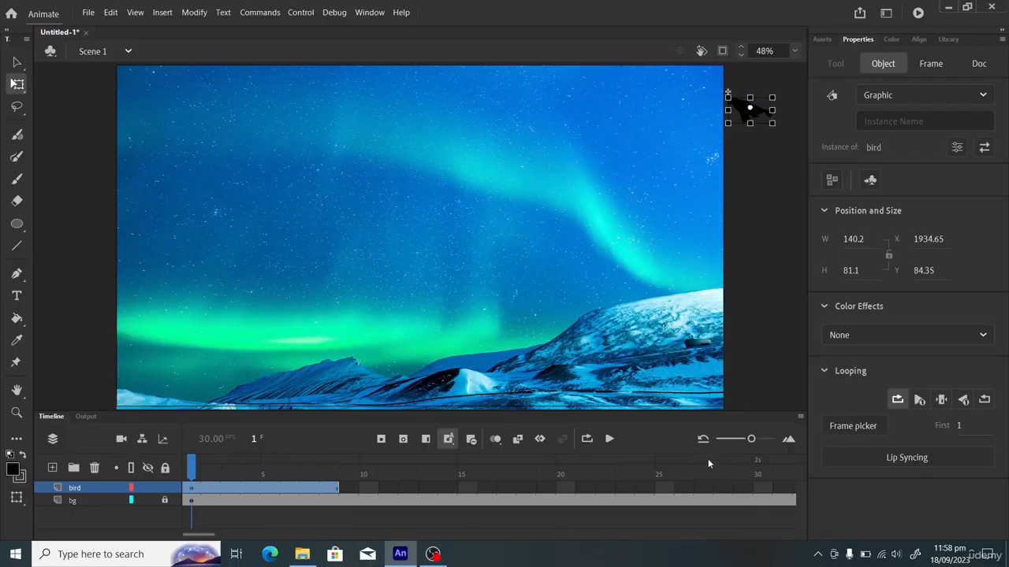
{"action": "left_click", "coordinate": [703, 439]}
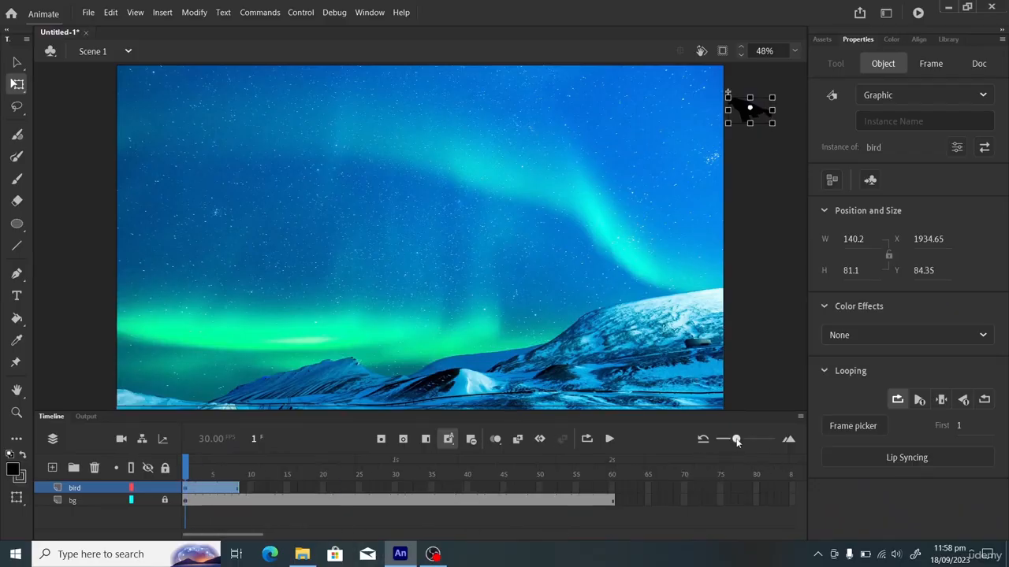
{"action": "left_click", "coordinate": [612, 494]}
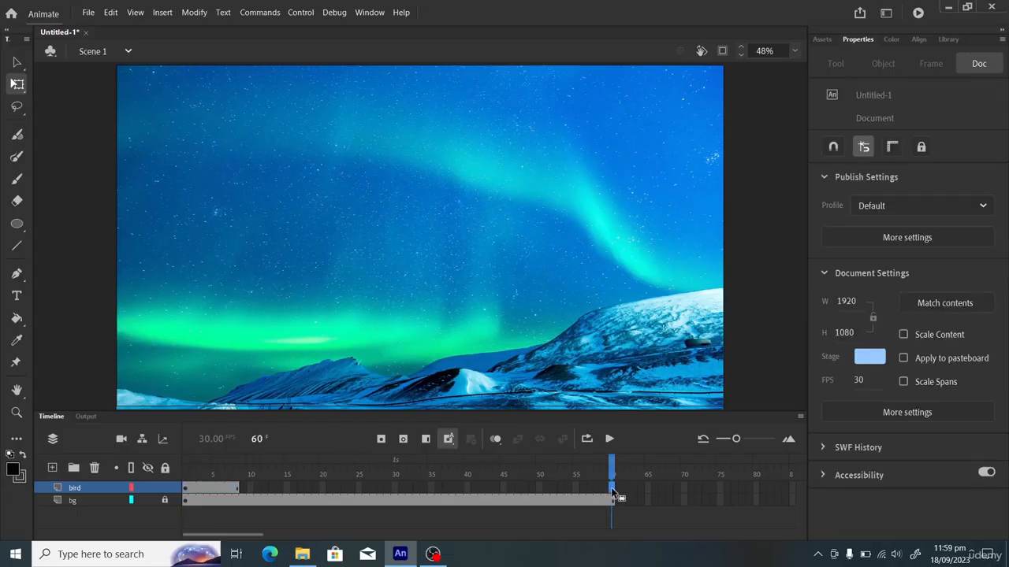
{"action": "key", "text": "F5"}
{"action": "left_click_drag", "start_coordinate": [614, 471], "coordinate": [95, 477]}
Bring the bird just inside the stage's upper-right area and preview its flapping over the extended frames
{"action": "left_click", "coordinate": [755, 122]}
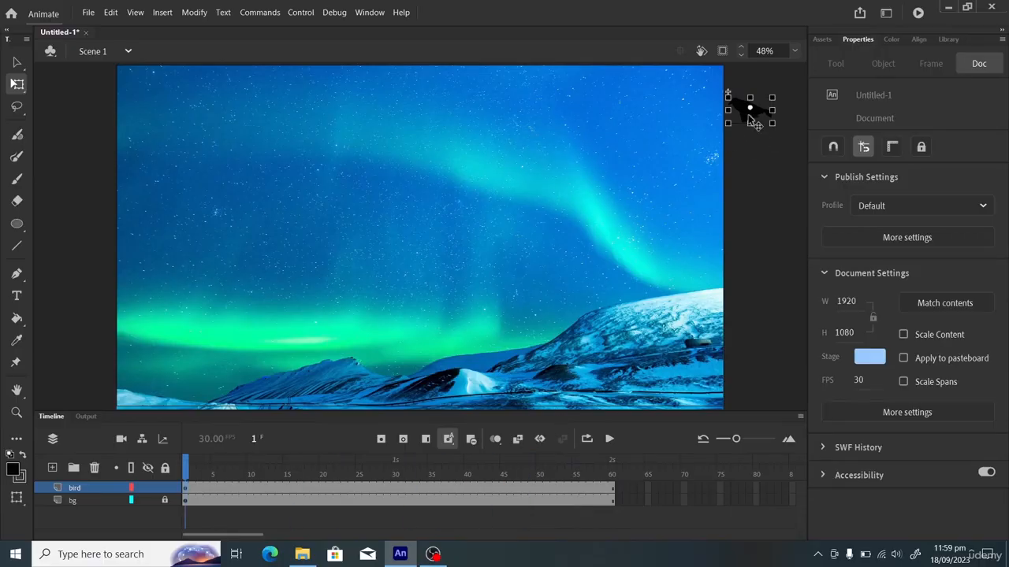
{"action": "left_click_drag", "start_coordinate": [755, 122], "coordinate": [699, 111]}
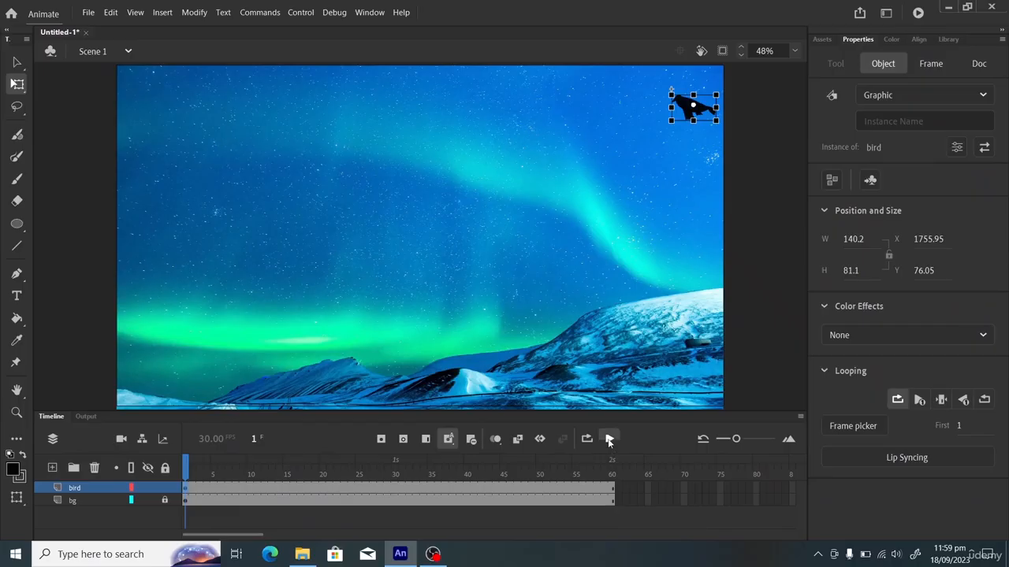
{"action": "left_click", "coordinate": [609, 439]}
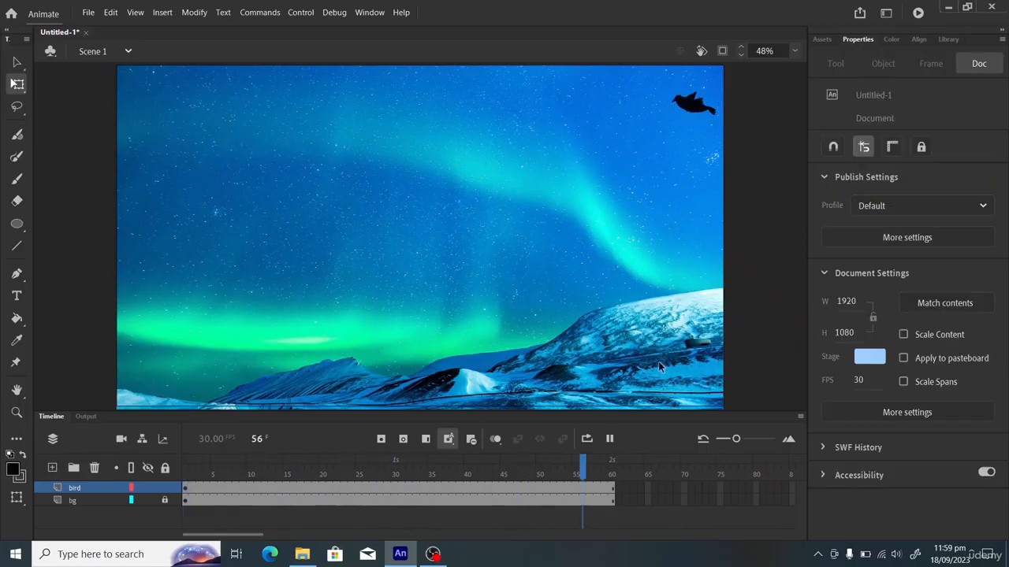
{"action": "left_click", "coordinate": [595, 473]}
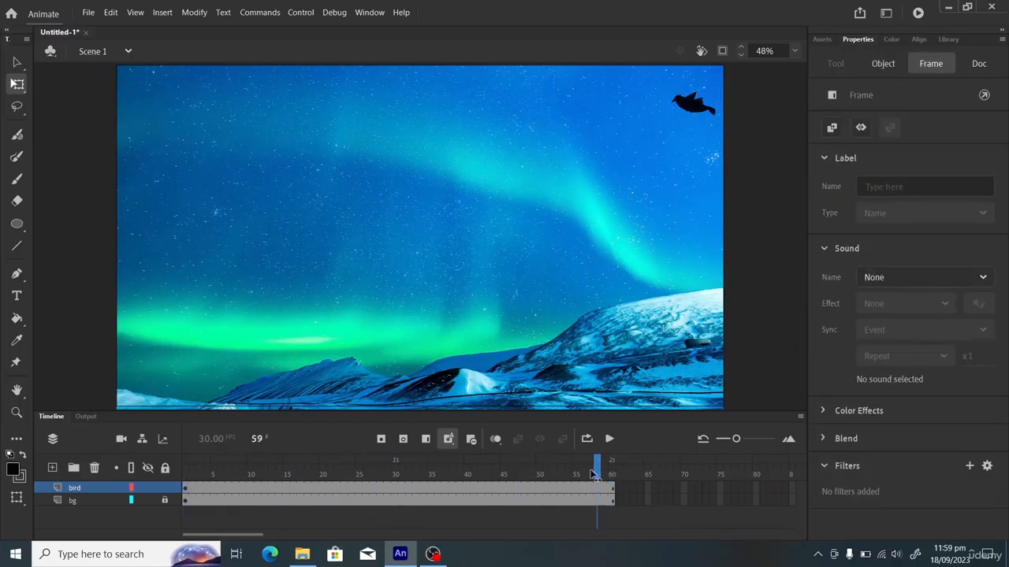
{"action": "left_click_drag", "start_coordinate": [595, 477], "coordinate": [118, 477]}
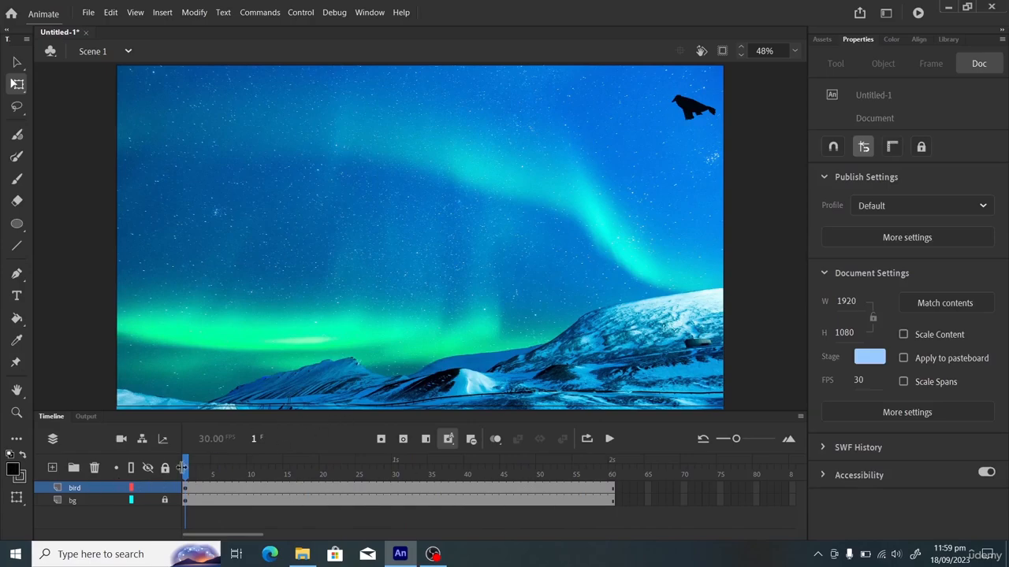
Keyframe the bird beyond the stage's left edge at frame 60 and place it beyond the right edge at frame 1
{"action": "left_click_drag", "start_coordinate": [186, 472], "coordinate": [626, 474]}
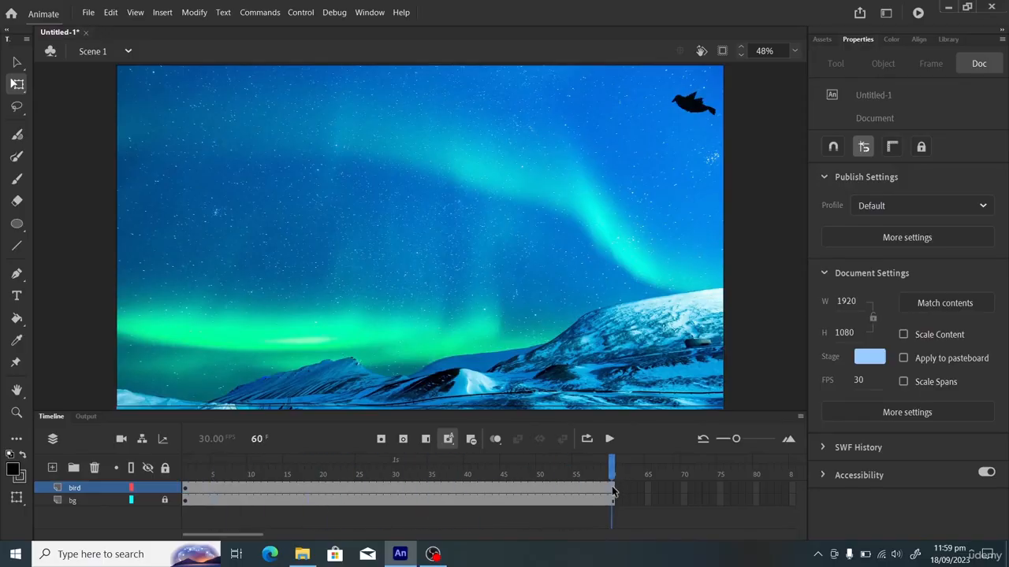
{"action": "left_click", "coordinate": [611, 487]}
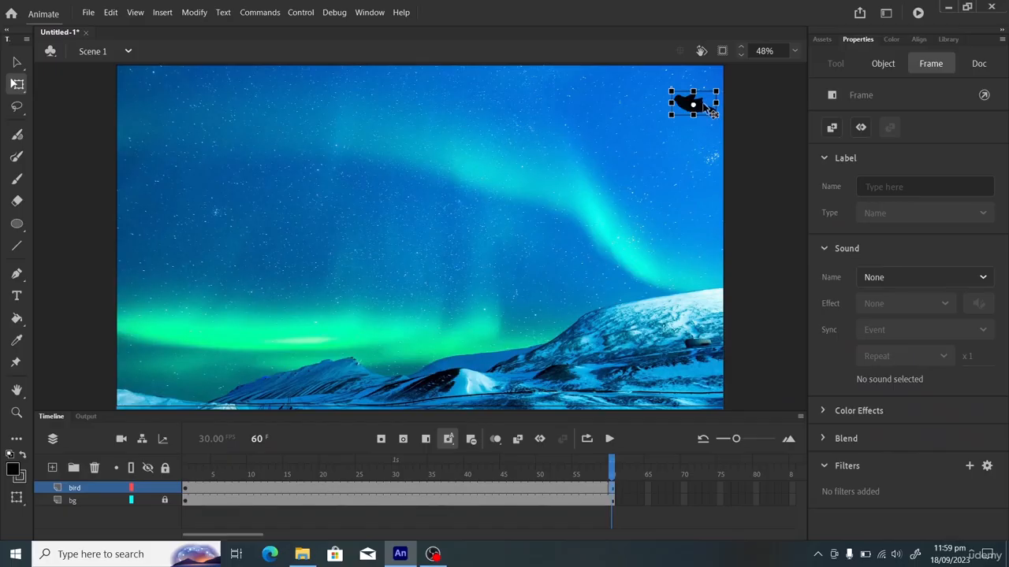
{"action": "left_click_drag", "start_coordinate": [702, 104], "coordinate": [93, 100]}
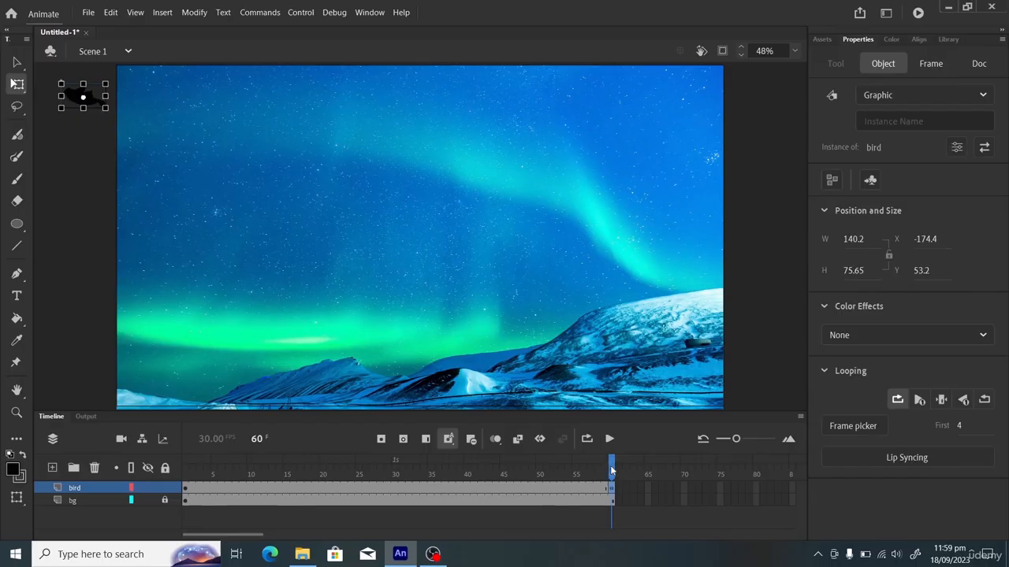
{"action": "left_click_drag", "start_coordinate": [606, 462], "coordinate": [165, 467]}
{"action": "left_click", "coordinate": [651, 148]}
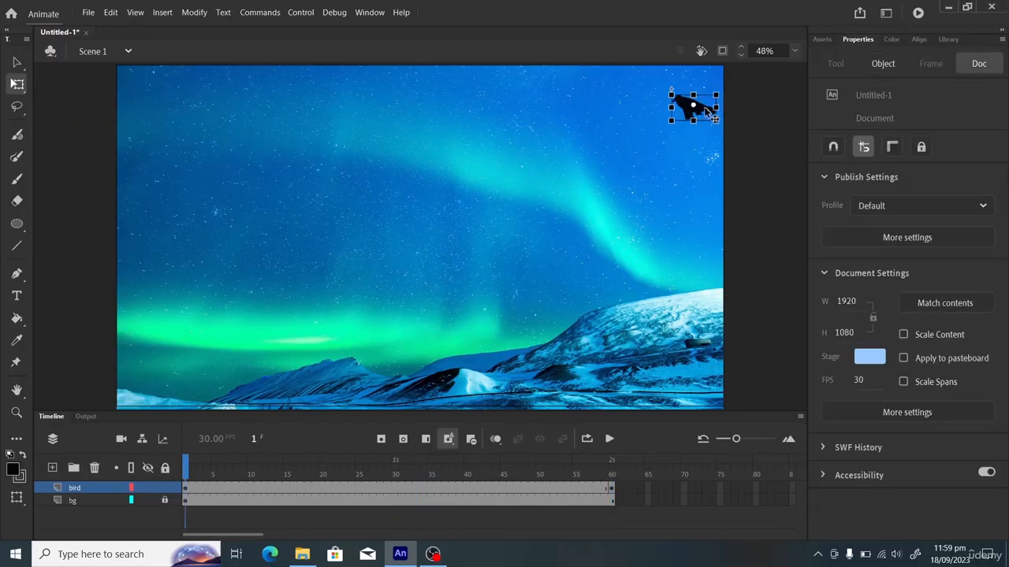
{"action": "left_click_drag", "start_coordinate": [707, 113], "coordinate": [763, 107]}
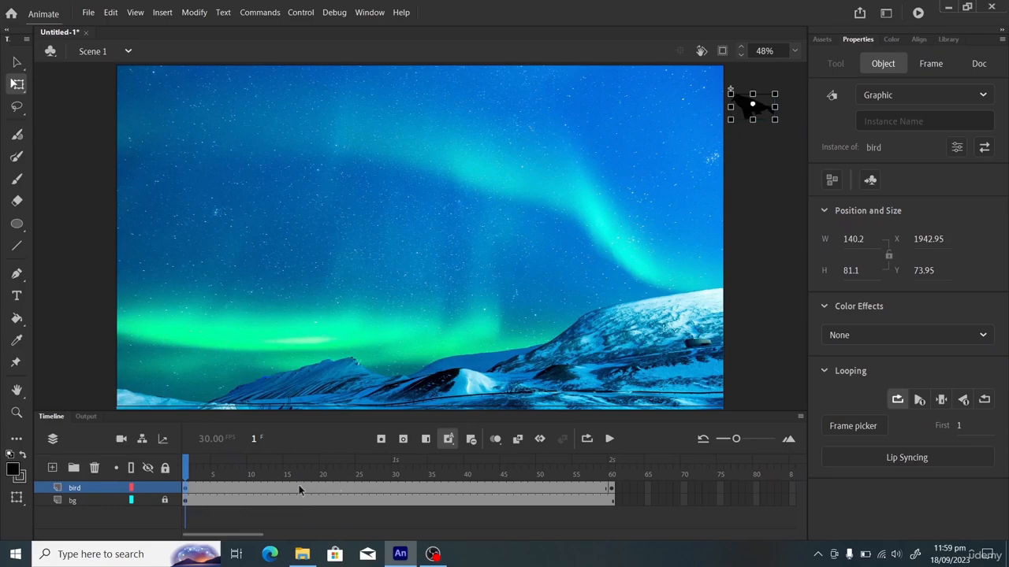
Create a classic tween on the bird layer between frames 1 and 60
{"action": "left_click", "coordinate": [372, 487]}
{"action": "right_click", "coordinate": [373, 487]}
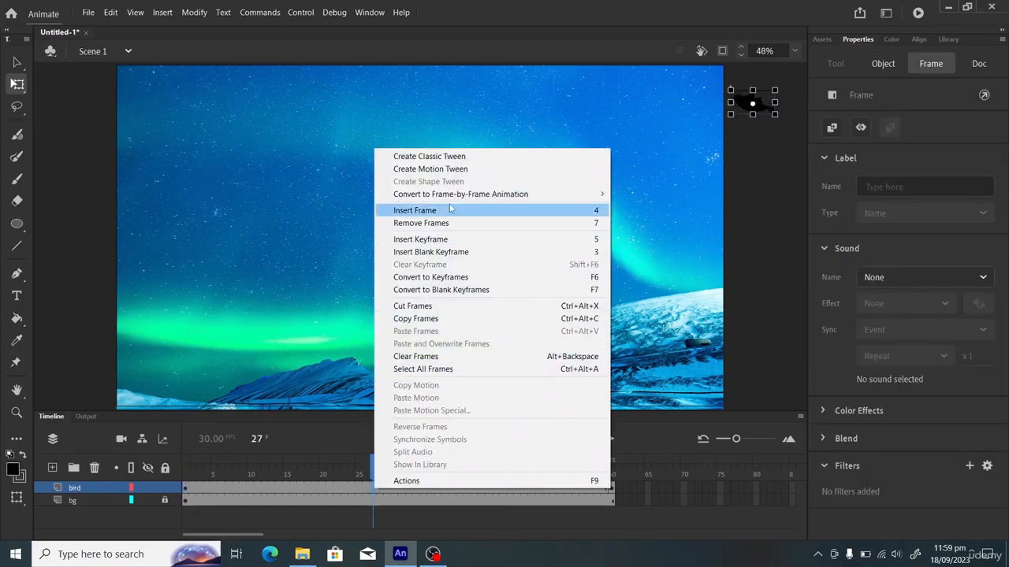
{"action": "left_click", "coordinate": [448, 157]}
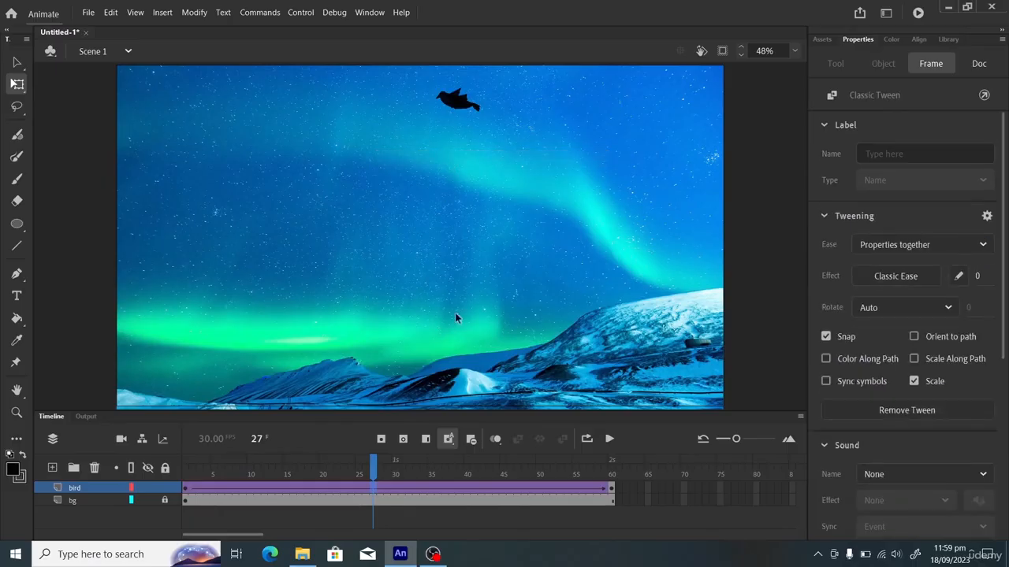
Play the bird's flight across the sky and turn on loop playback to review it repeatedly
{"action": "left_click", "coordinate": [609, 439]}
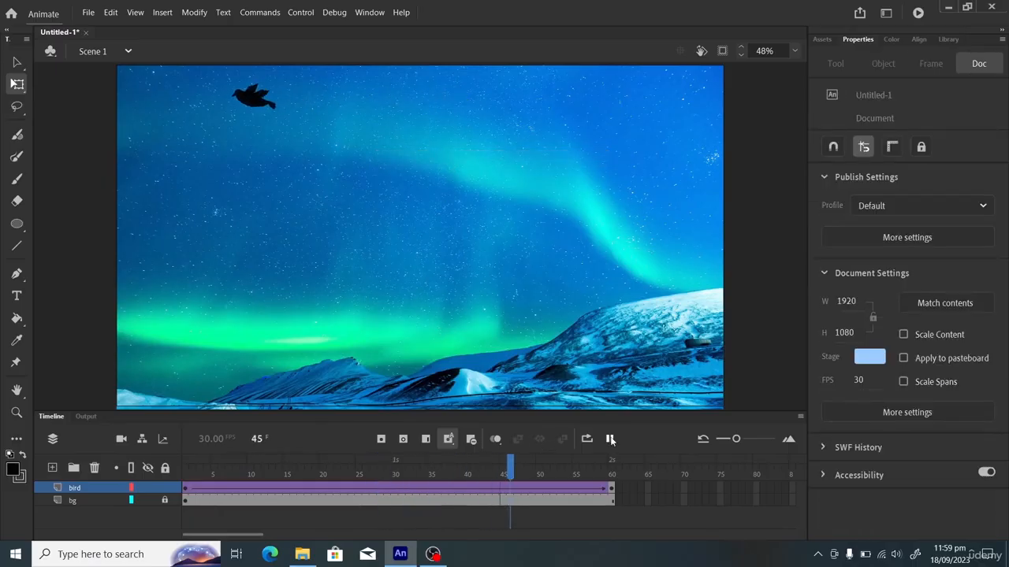
{"action": "left_click", "coordinate": [610, 439]}
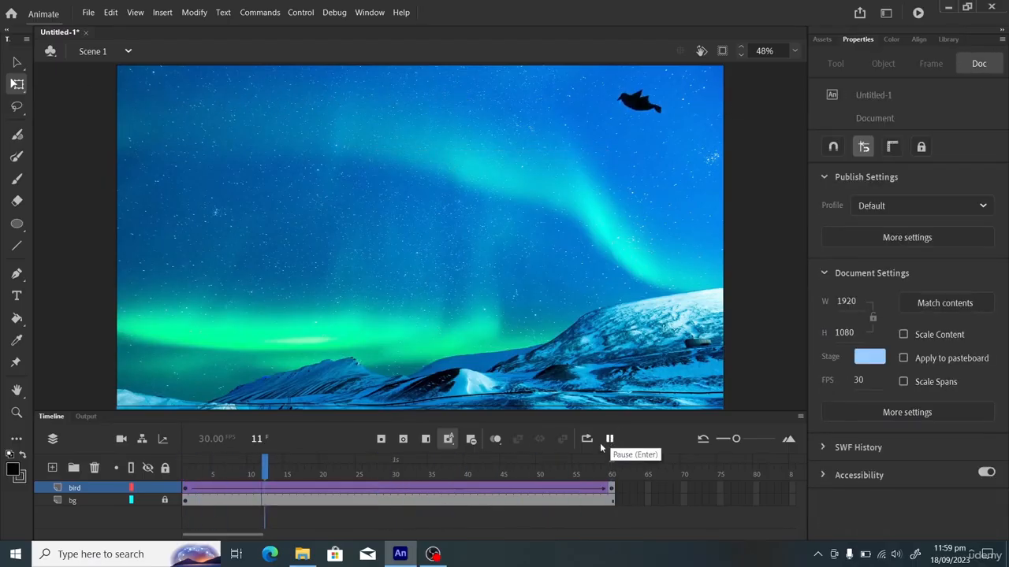
{"action": "left_click", "coordinate": [587, 439]}
{"action": "left_click", "coordinate": [610, 439]}
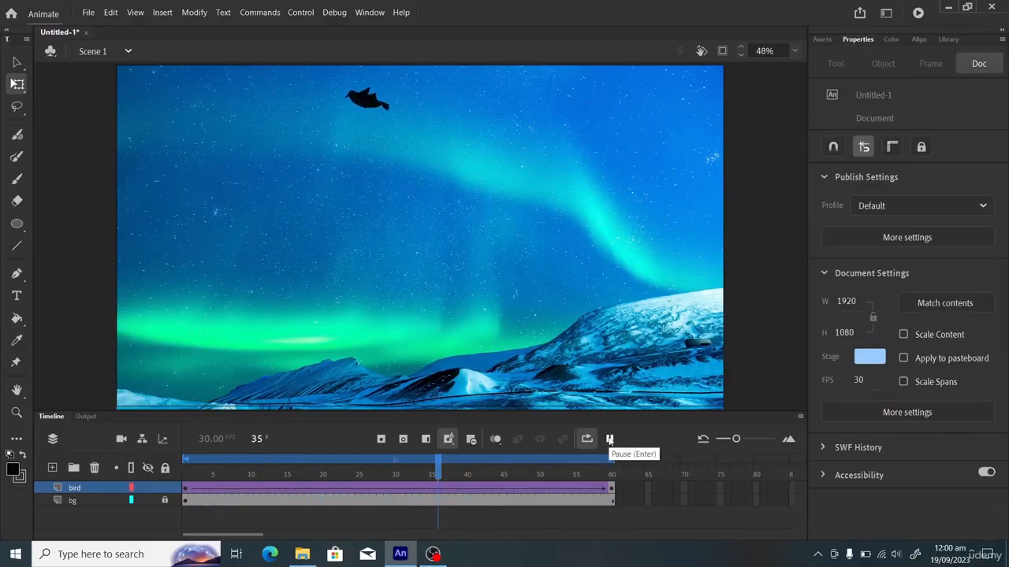
{"action": "left_click", "coordinate": [609, 440]}
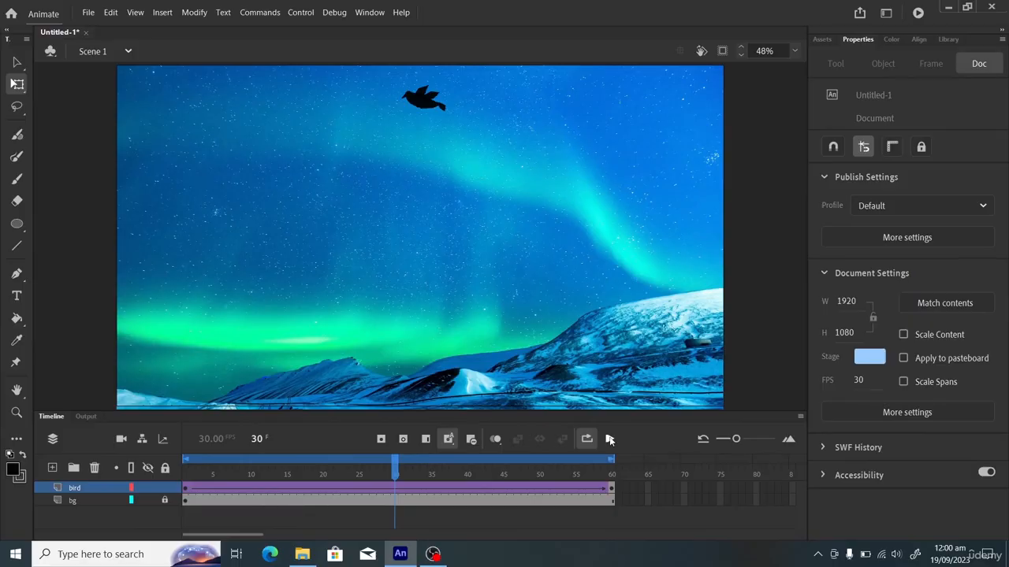
Add a classic motion guide to the bird layer and return to frame 1
{"action": "right_click", "coordinate": [93, 488]}
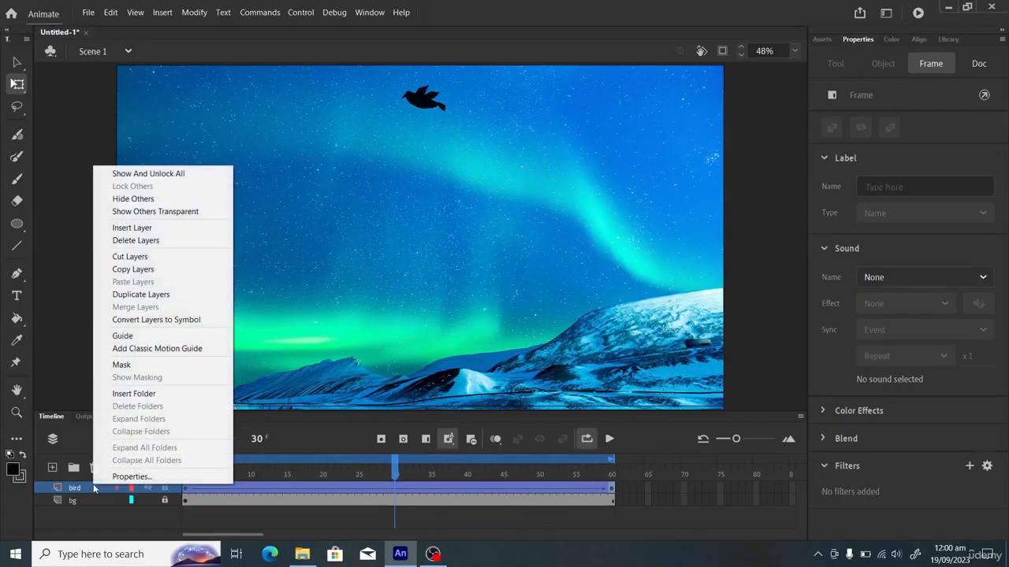
{"action": "left_click", "coordinate": [138, 350]}
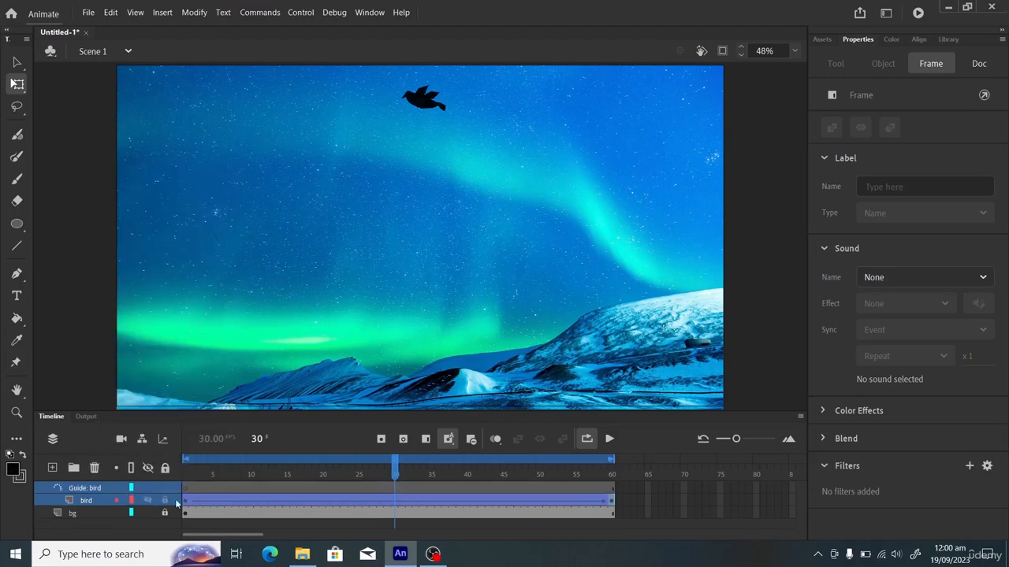
{"action": "left_click", "coordinate": [186, 473]}
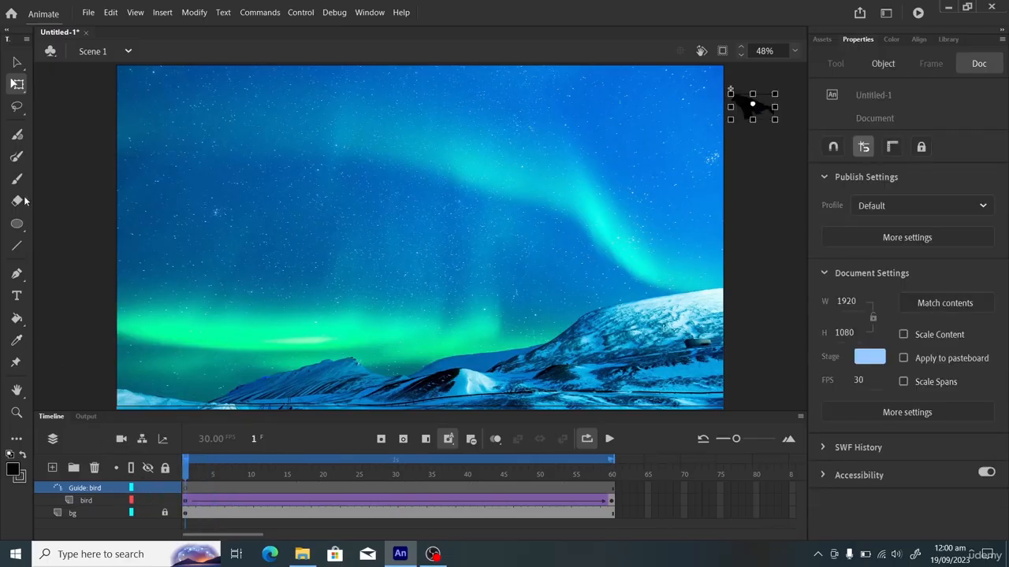
Try to paint a wavy flight path across the sky with the Paint Brush, and undo the stroke
{"action": "left_click", "coordinate": [17, 160]}
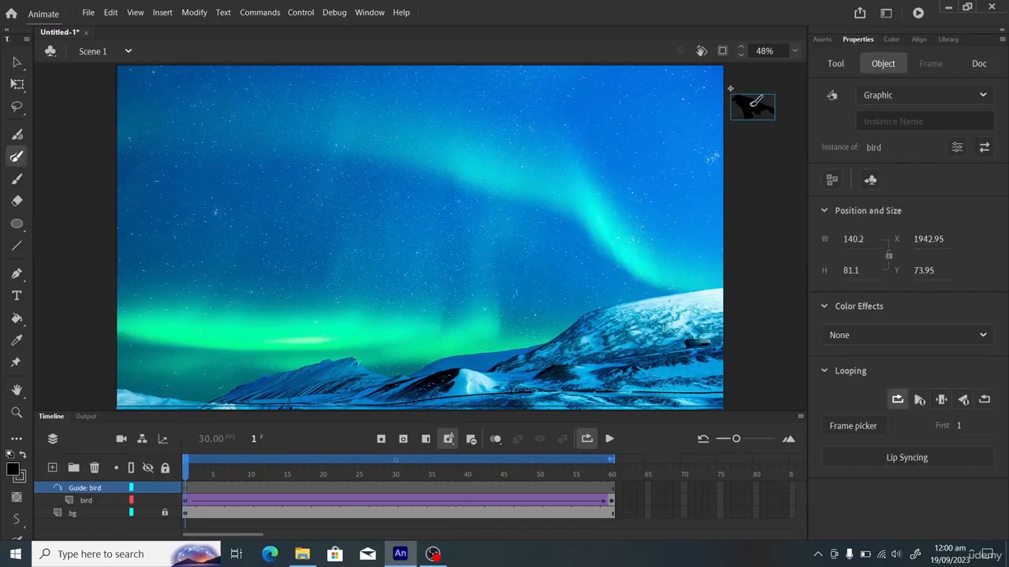
{"action": "left_click", "coordinate": [753, 104]}
{"action": "left_click", "coordinate": [87, 108]}
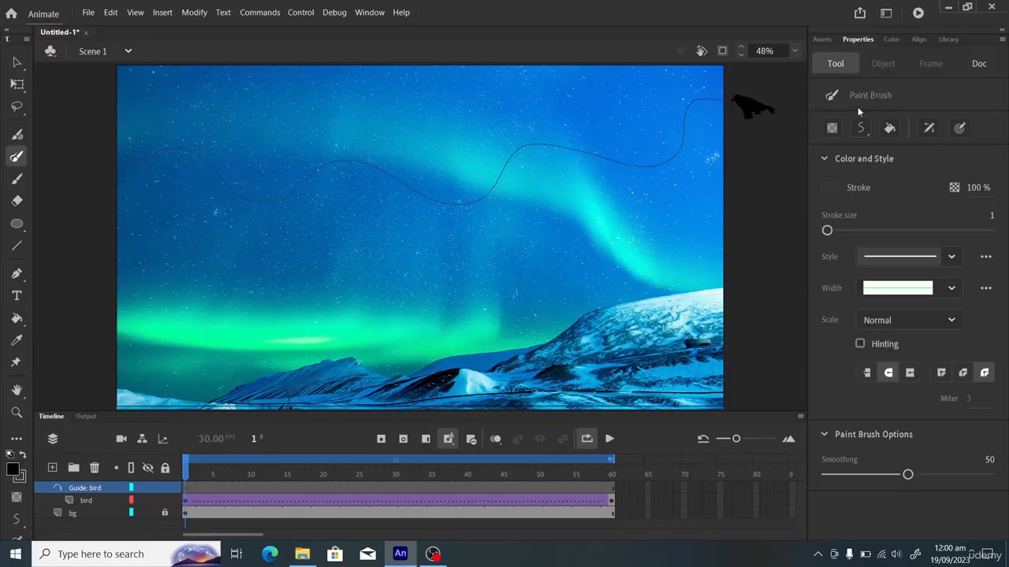
{"action": "left_click", "coordinate": [979, 63]}
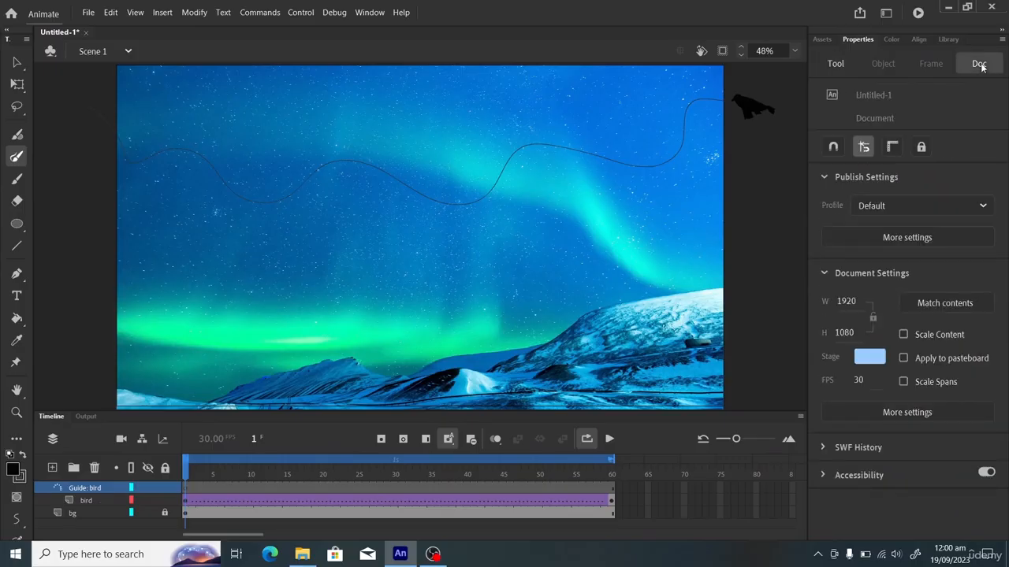
{"action": "left_click", "coordinate": [79, 501]}
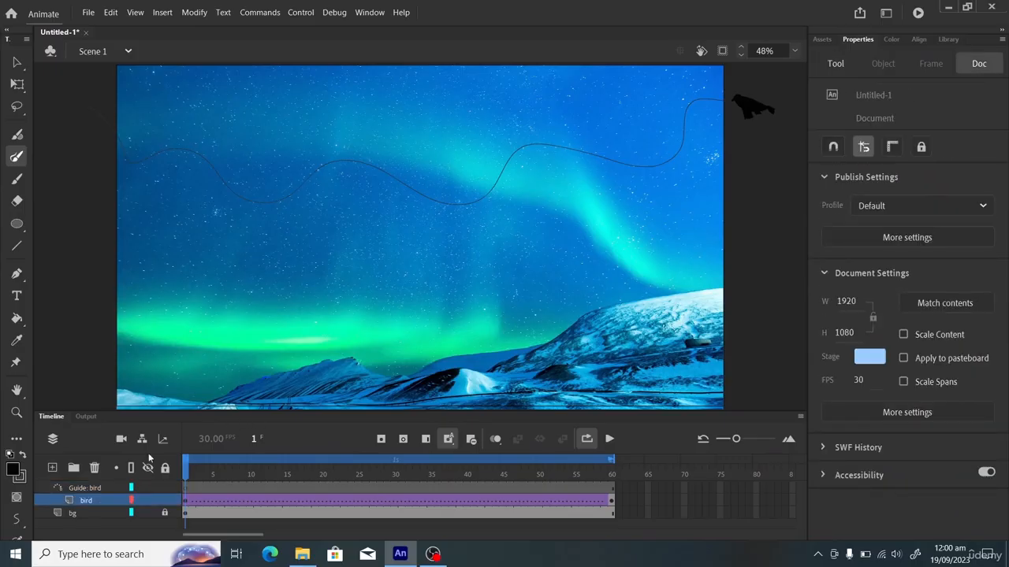
{"action": "left_click", "coordinate": [78, 503]}
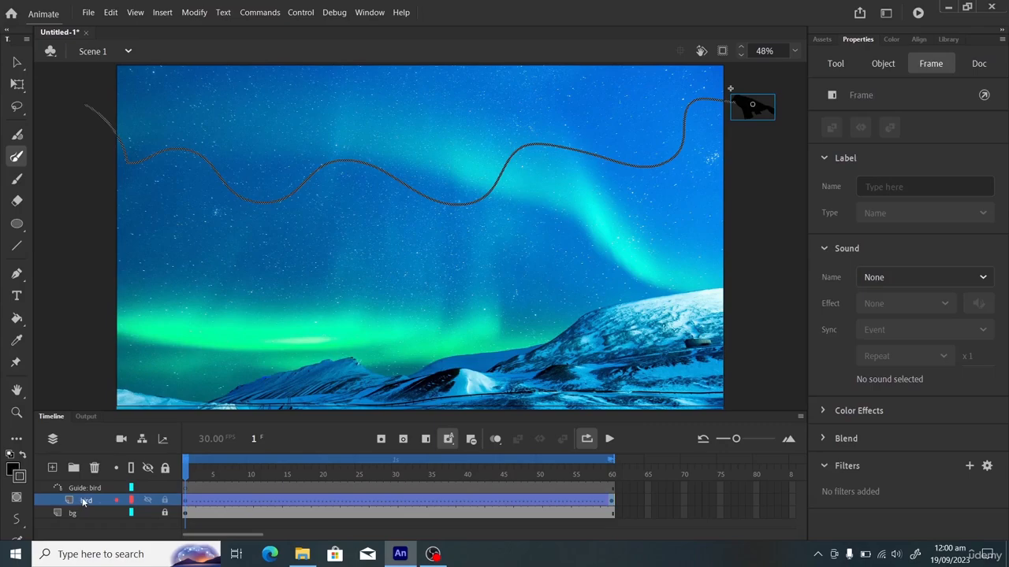
{"action": "key", "text": "Escape"}
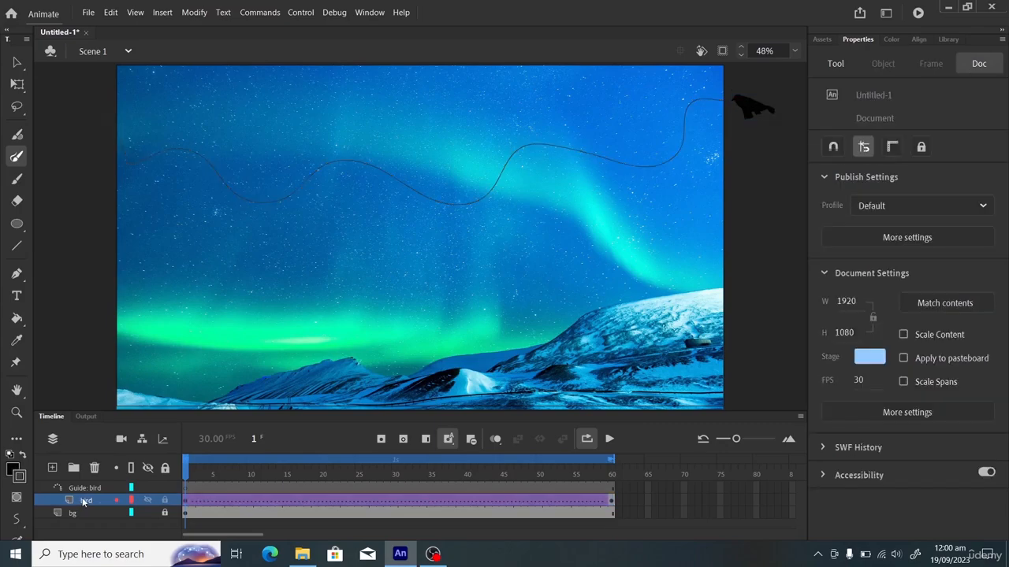
{"action": "left_click", "coordinate": [86, 502]}
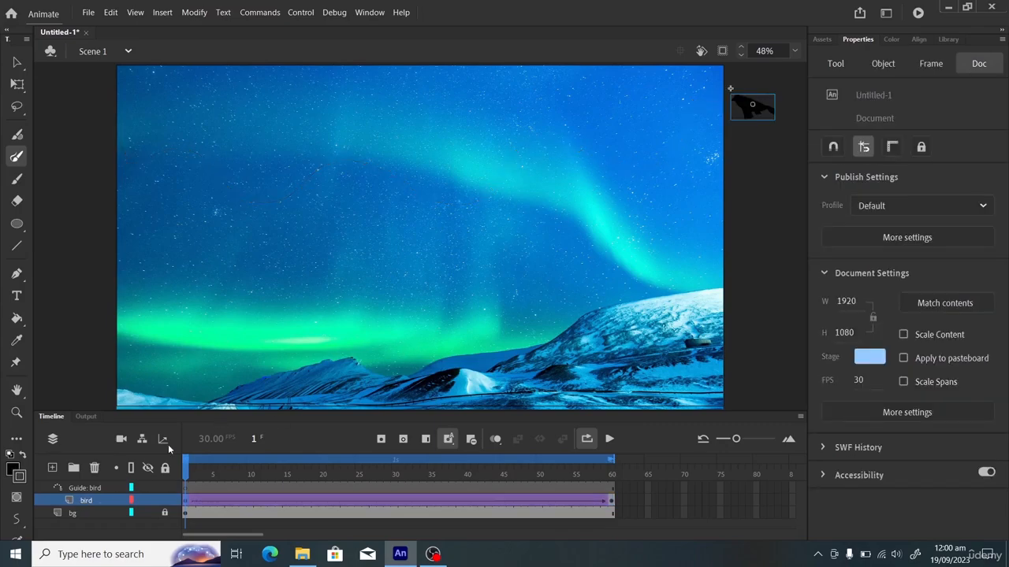
Paint a wavy path on the Guide: bird layer from the bird across the sky to beyond the stage's left edge
{"action": "left_click", "coordinate": [85, 489]}
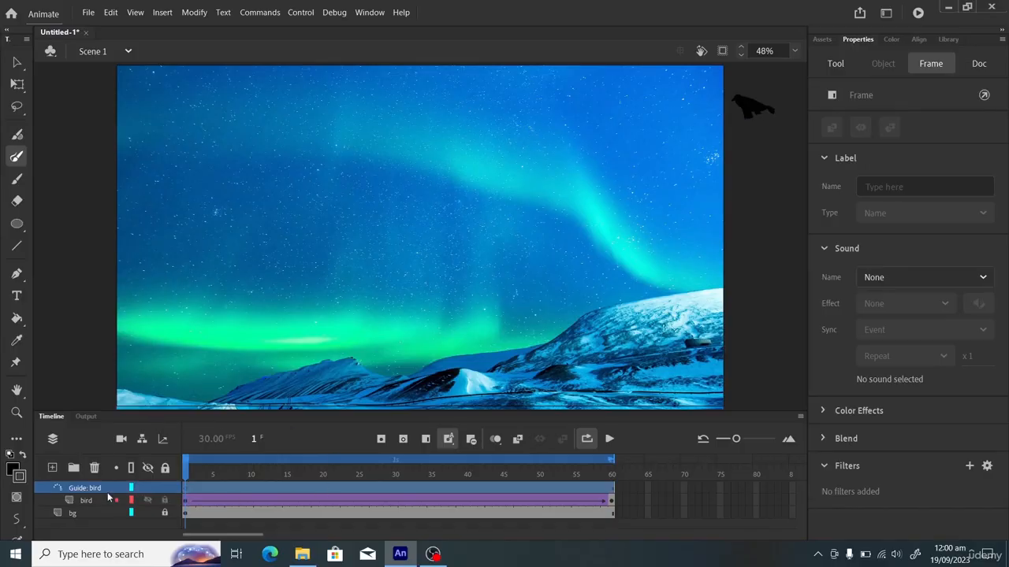
{"action": "left_click", "coordinate": [24, 149]}
{"action": "mouse_move", "coordinate": [748, 104]}
{"action": "left_mouse_down"}
{"action": "mouse_move", "coordinate": [678, 163]}
{"action": "mouse_move", "coordinate": [628, 141]}
{"action": "left_mouse_up"}
{"action": "left_click_drag", "start_coordinate": [99, 94], "coordinate": [99, 95]}
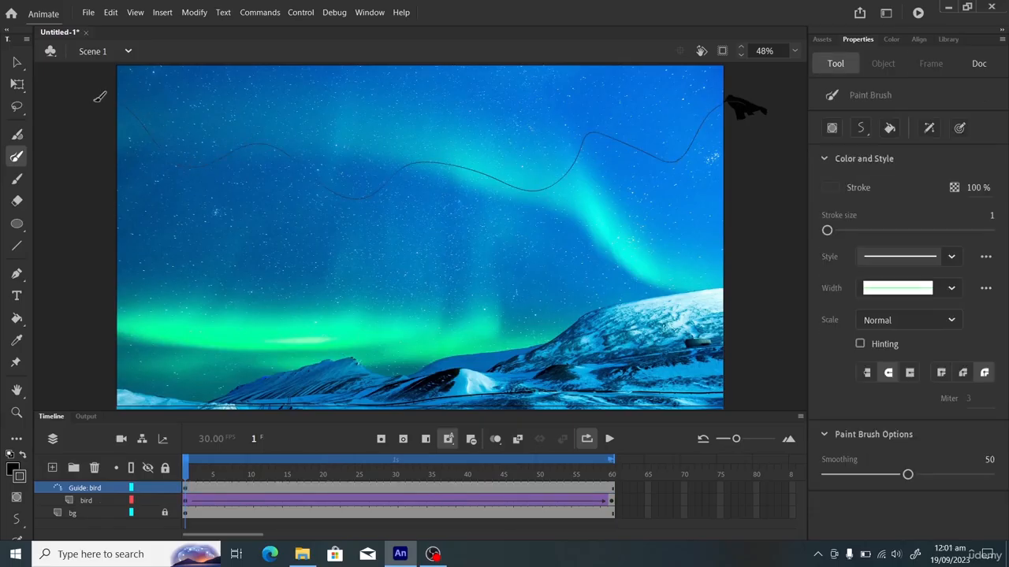
Select the bird layer and enable snapping to objects for the document
{"action": "left_click", "coordinate": [75, 503]}
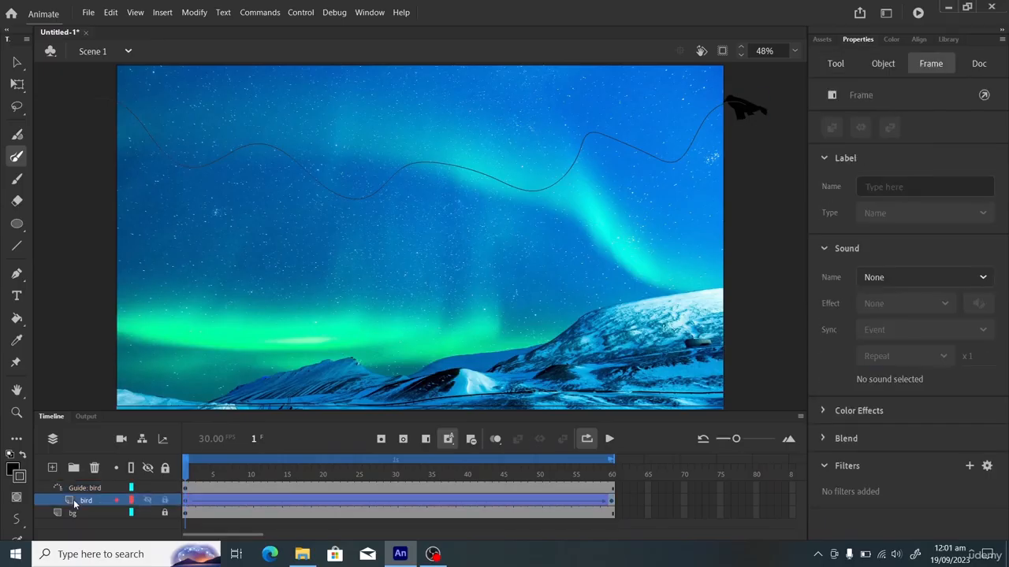
{"action": "left_click", "coordinate": [978, 67]}
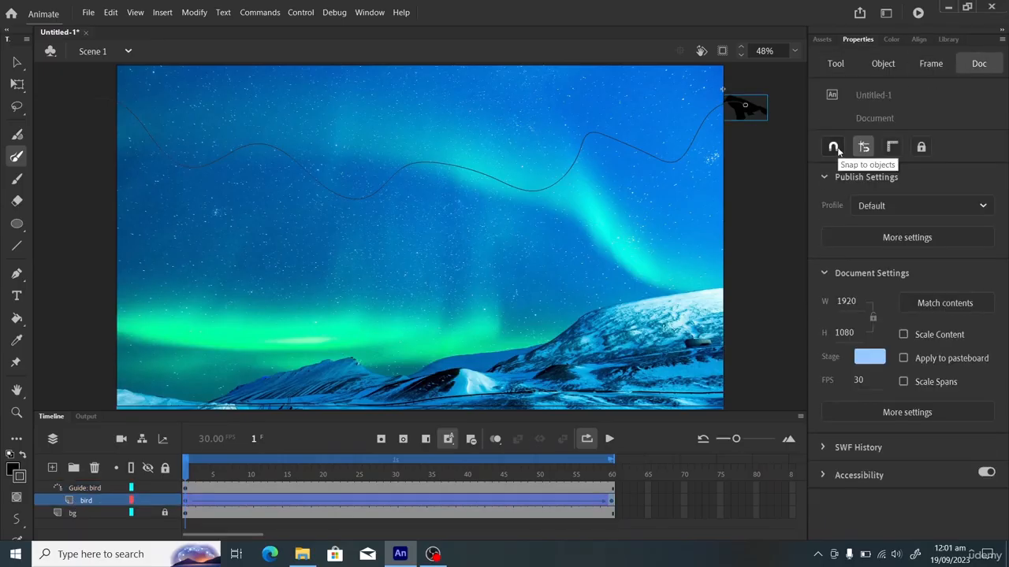
{"action": "left_click", "coordinate": [834, 147]}
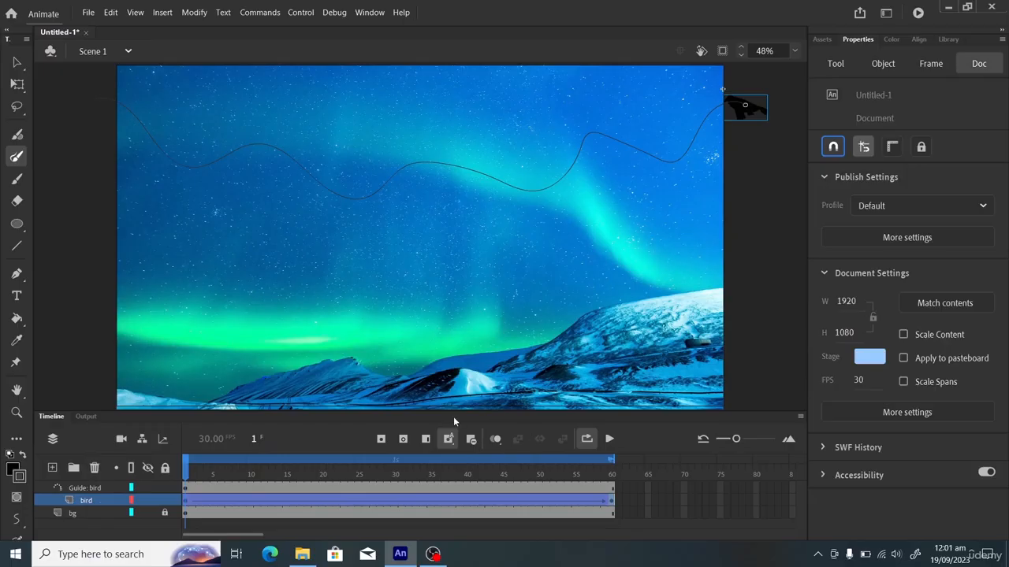
Play the bird animation to check whether it follows the guide, and return to frame 1
{"action": "left_click", "coordinate": [609, 440]}
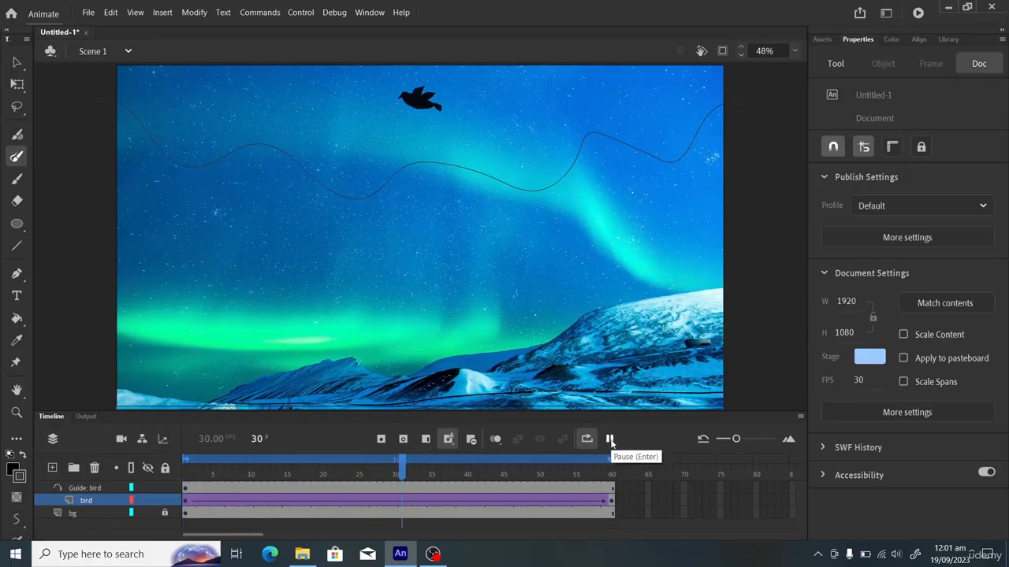
{"action": "left_click", "coordinate": [609, 440]}
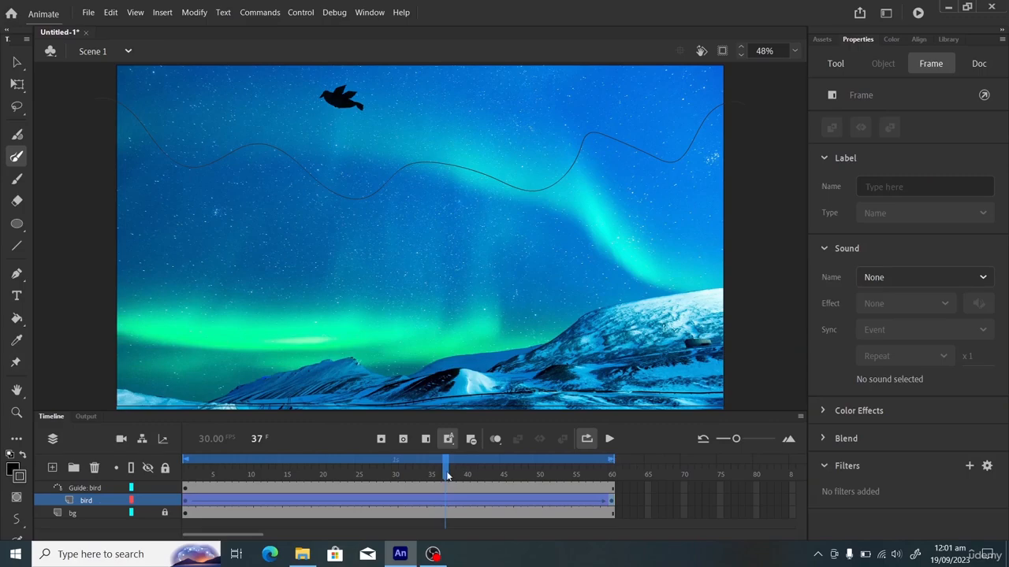
{"action": "left_click_drag", "start_coordinate": [447, 476], "coordinate": [169, 478]}
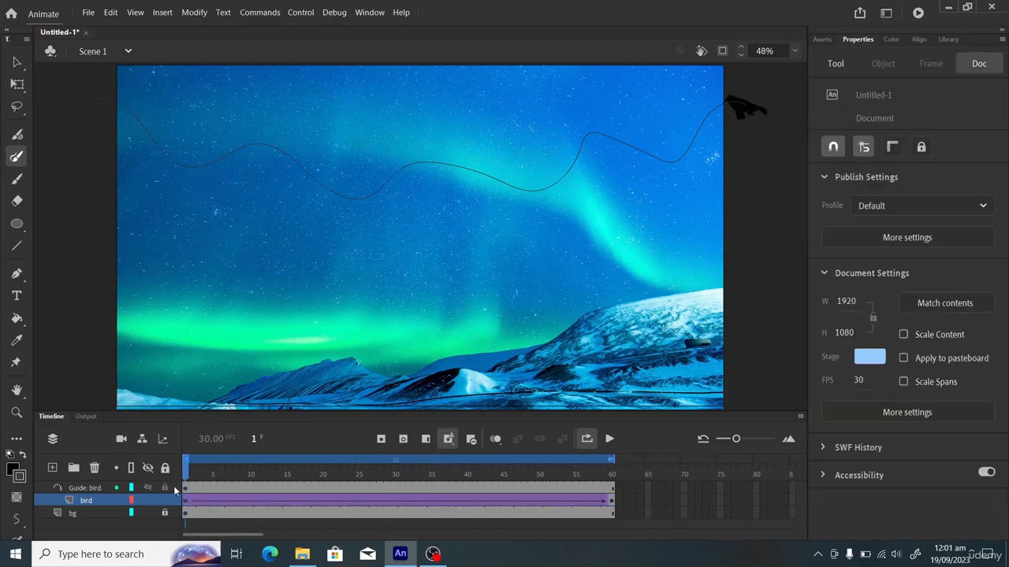
Snap the bird onto the guide path's starting end at frame 1 and its far end at frame 60, and preview the flight
{"action": "left_click", "coordinate": [185, 502]}
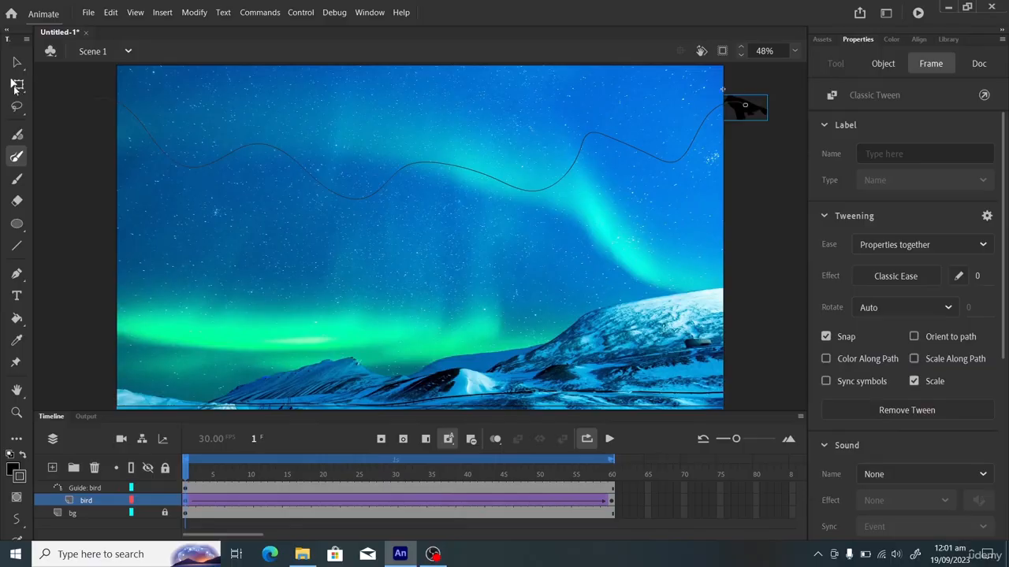
{"action": "left_click", "coordinate": [17, 85]}
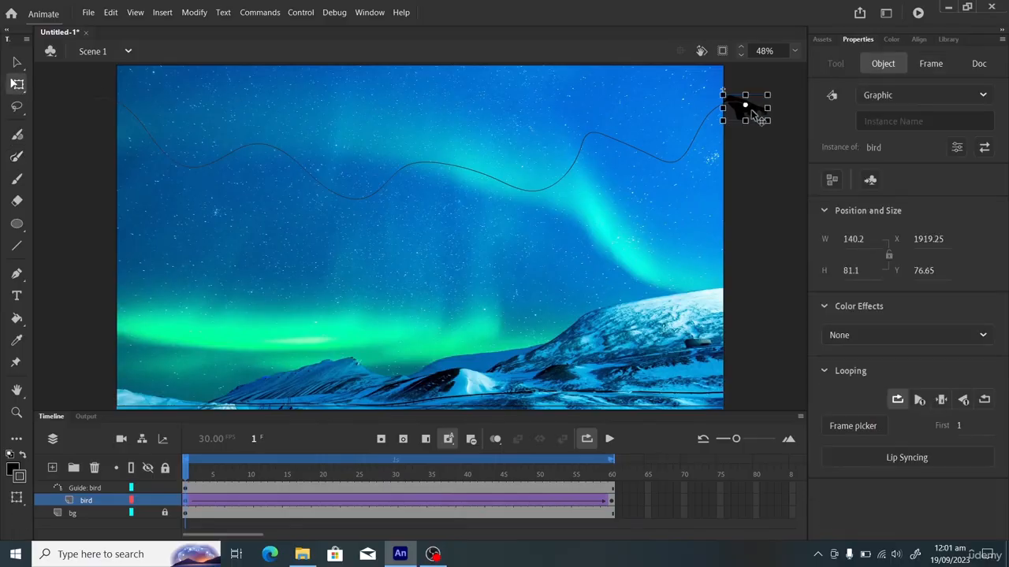
{"action": "left_click_drag", "start_coordinate": [751, 110], "coordinate": [752, 109]}
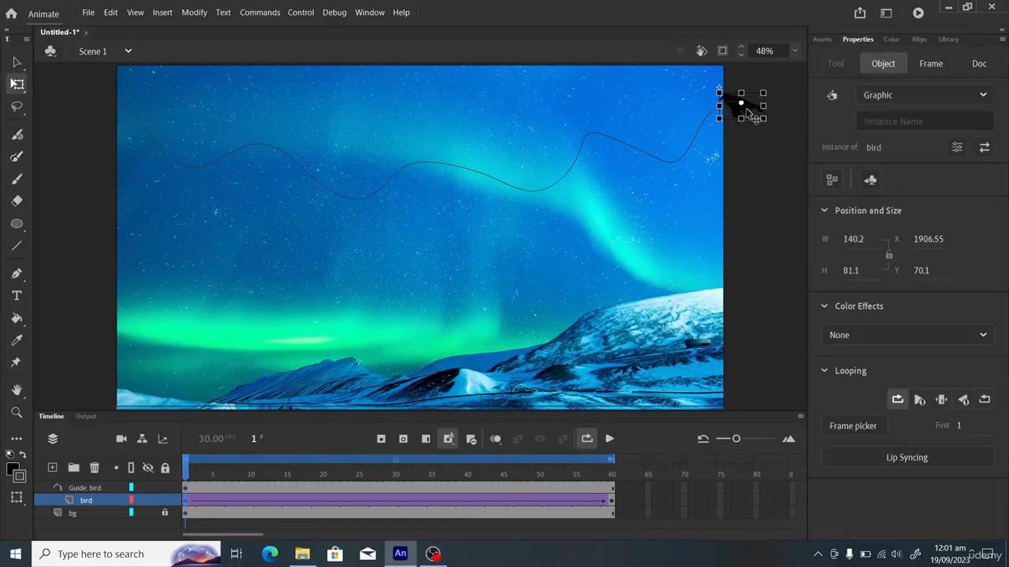
{"action": "left_click", "coordinate": [613, 481]}
{"action": "left_click", "coordinate": [612, 501]}
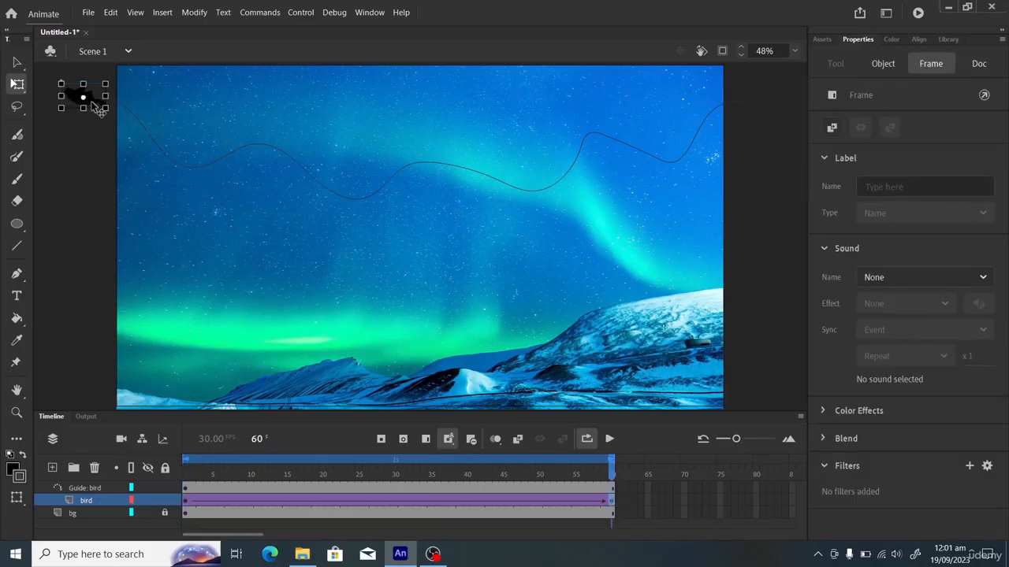
{"action": "mouse_move", "coordinate": [99, 103]}
{"action": "left_mouse_down"}
{"action": "mouse_move", "coordinate": [153, 98]}
{"action": "mouse_move", "coordinate": [107, 98]}
{"action": "left_mouse_up"}
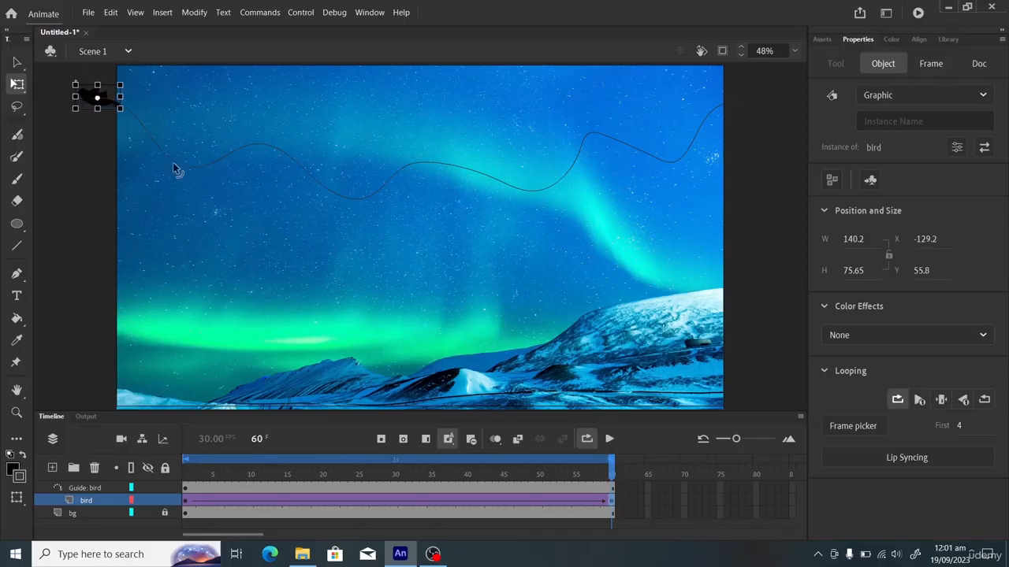
{"action": "left_click", "coordinate": [611, 439]}
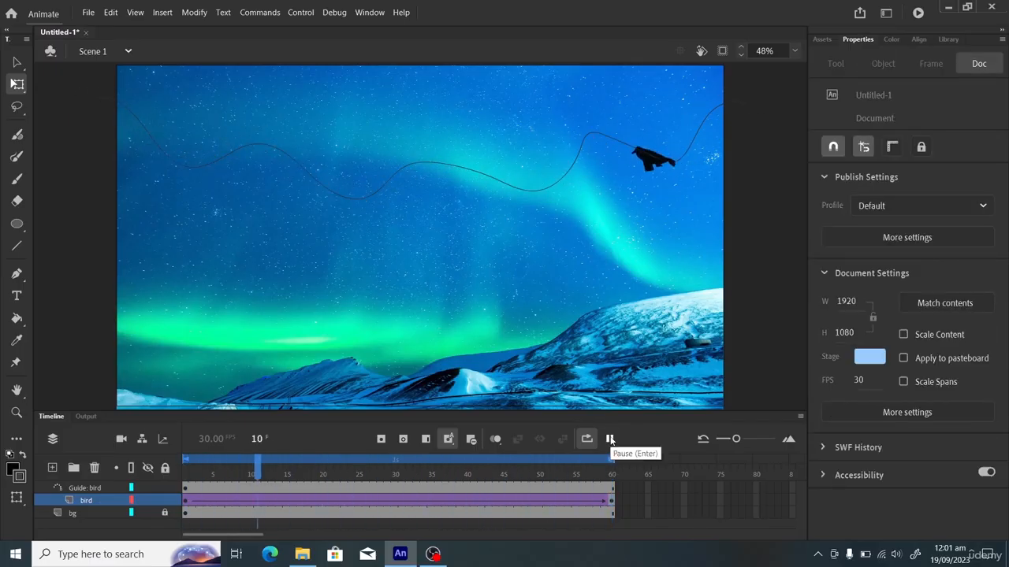
{"action": "left_click", "coordinate": [610, 440]}
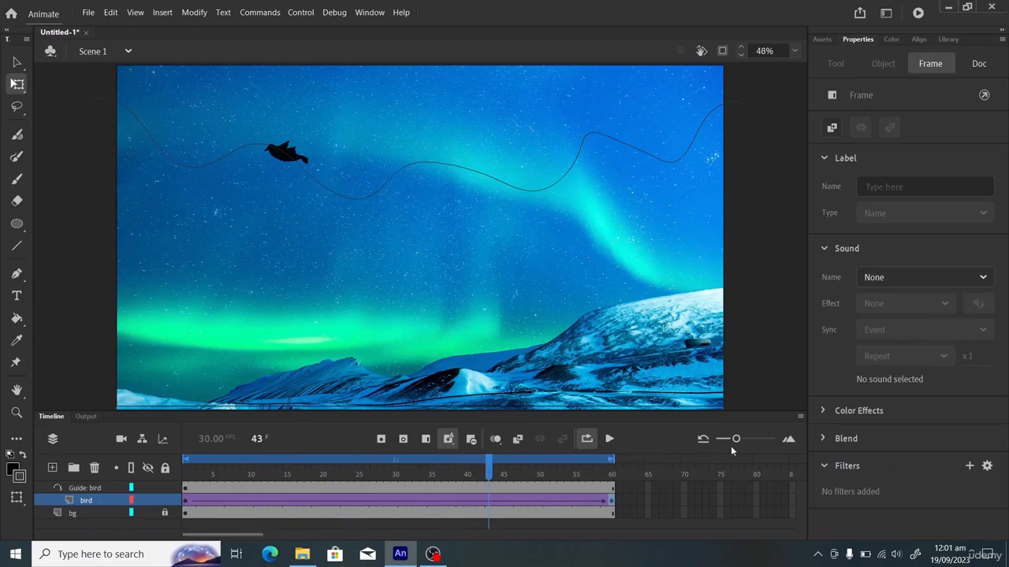
Move the bird's final keyframe to frame 115 and extend the Guide: bird and bg layers to the same frame
{"action": "left_click_drag", "start_coordinate": [733, 441], "coordinate": [730, 441]}
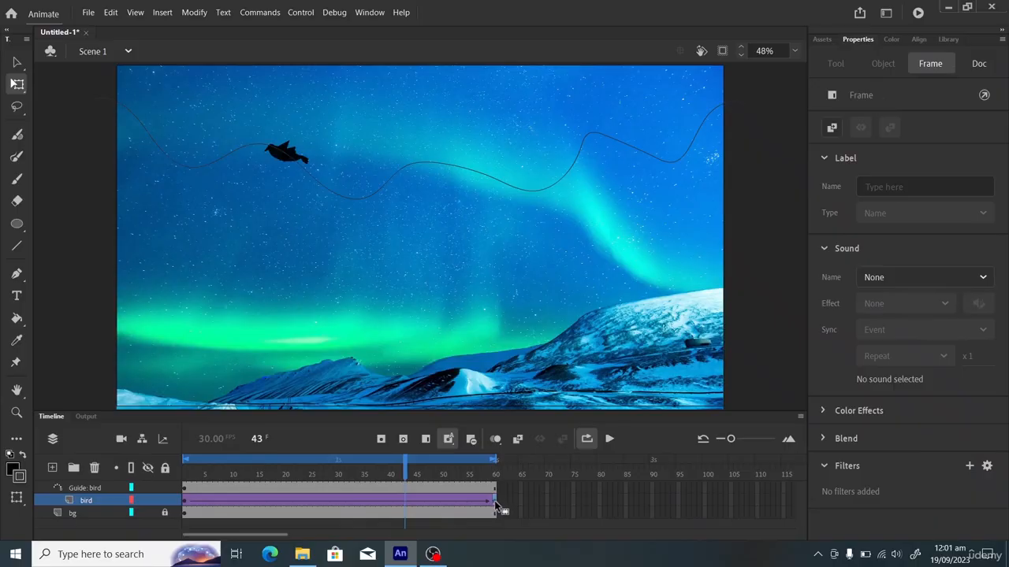
{"action": "left_click_drag", "start_coordinate": [495, 504], "coordinate": [784, 503]}
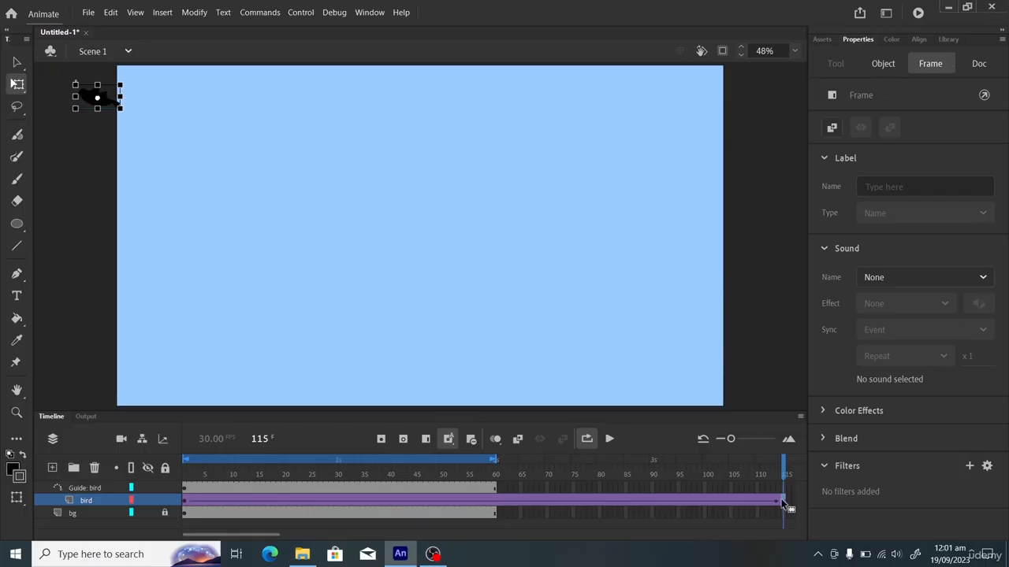
{"action": "left_click", "coordinate": [782, 488]}
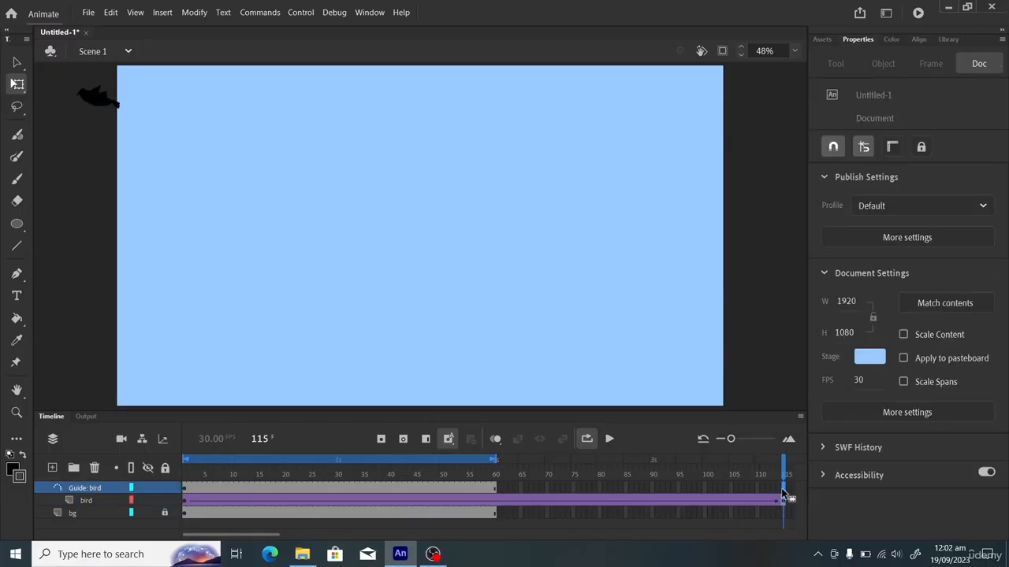
{"action": "key", "text": "F5"}
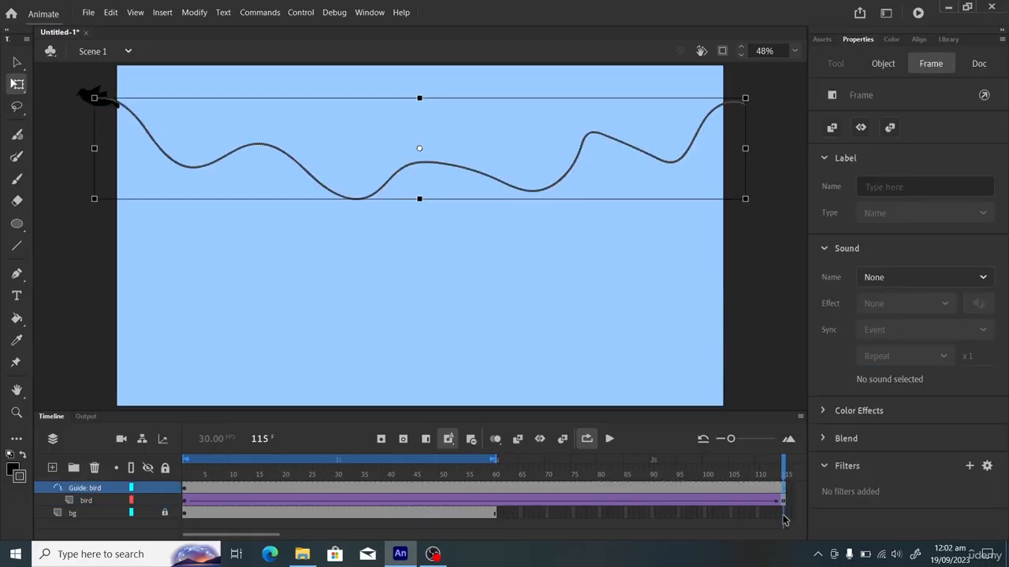
{"action": "left_click", "coordinate": [783, 514]}
{"action": "key", "text": "F5"}
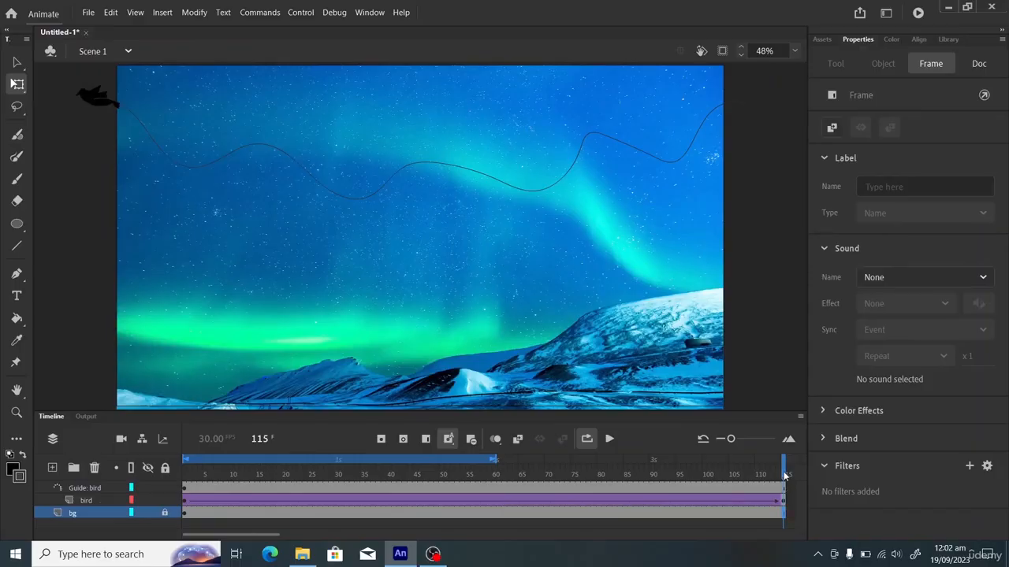
Return to frame 1, extend the loop range to frame 115, and play the lengthened animation
{"action": "left_click_drag", "start_coordinate": [786, 476], "coordinate": [169, 477]}
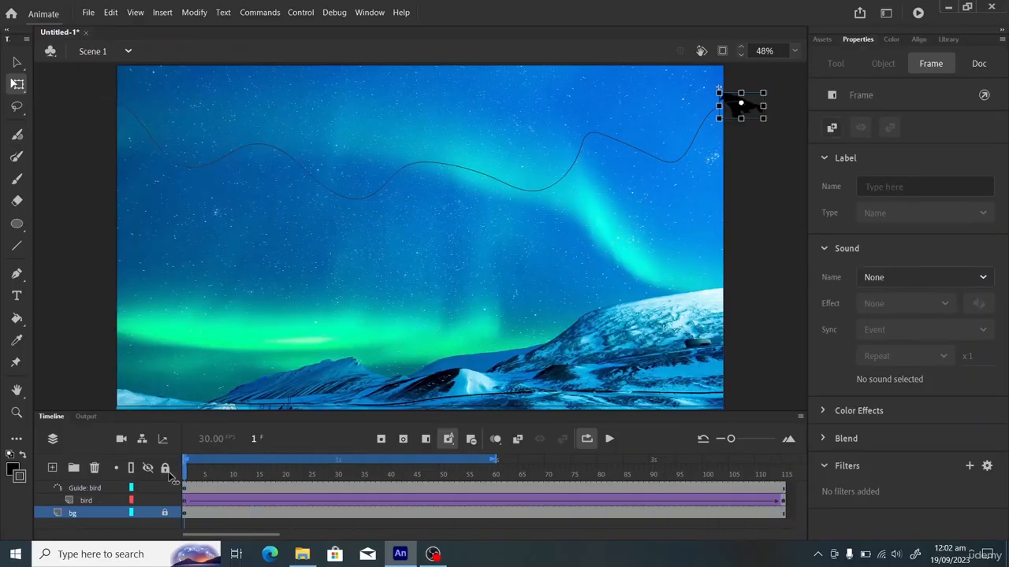
{"action": "left_click", "coordinate": [439, 452]}
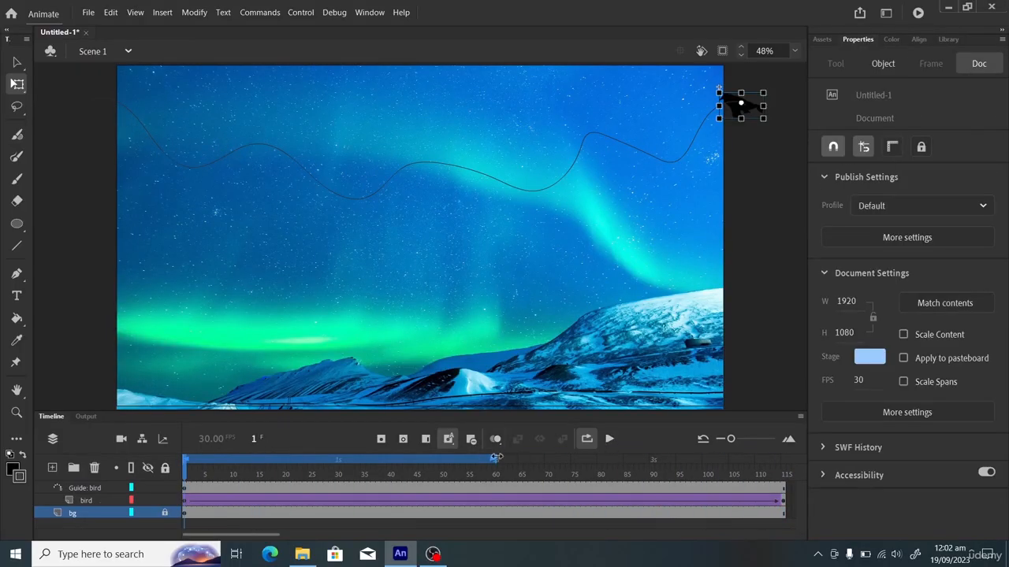
{"action": "left_click_drag", "start_coordinate": [495, 461], "coordinate": [788, 470]}
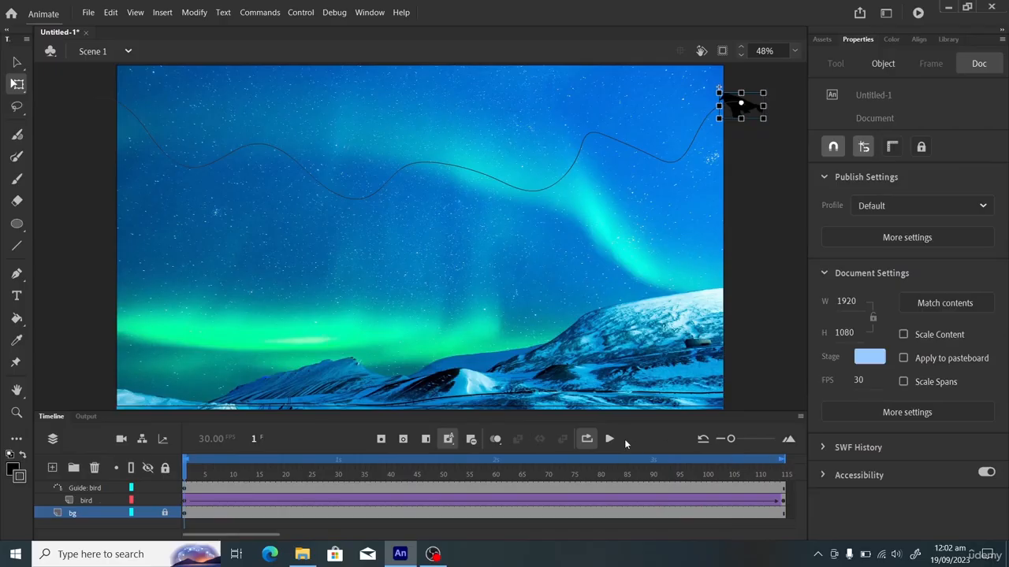
{"action": "left_click", "coordinate": [611, 439]}
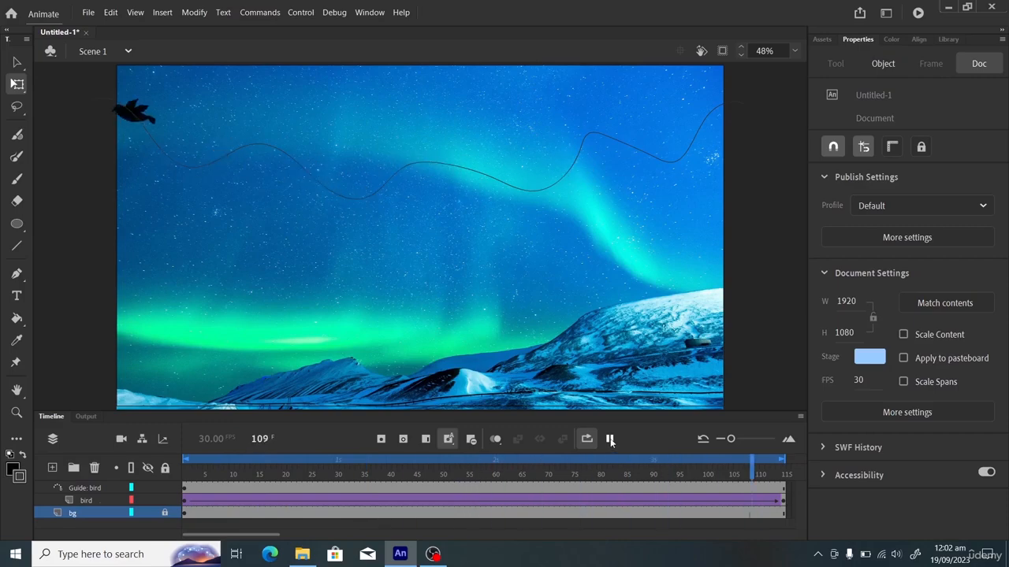
Hide the Guide: bird layer and test the movie
{"action": "left_click", "coordinate": [147, 487]}
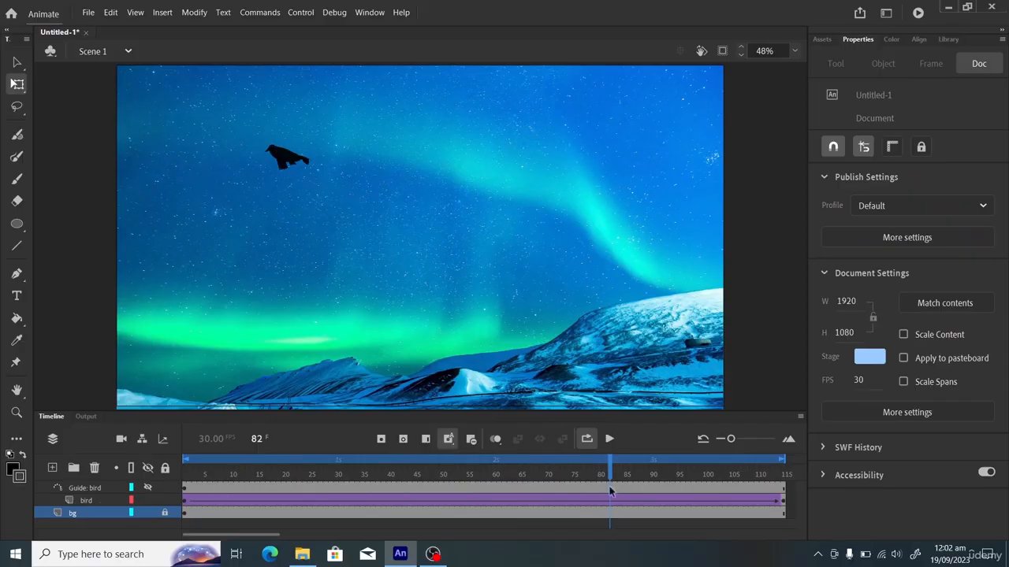
{"action": "left_click", "coordinate": [299, 12]}
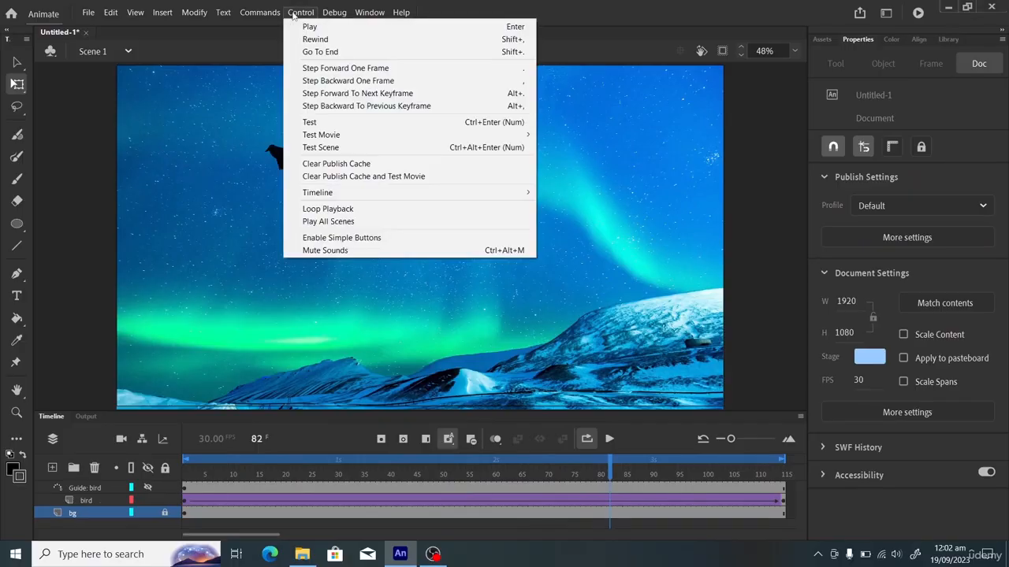
{"action": "left_click", "coordinate": [337, 125]}
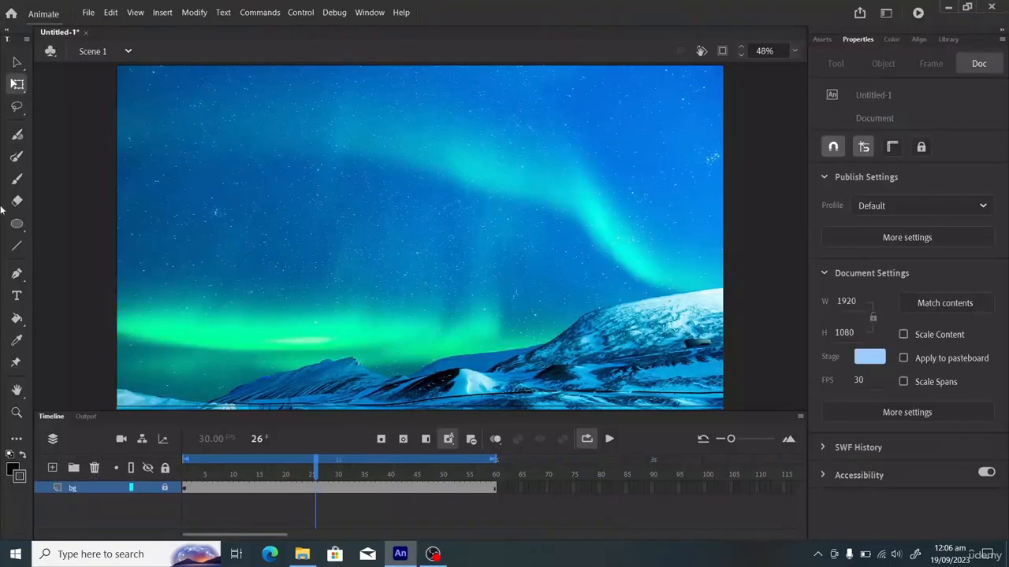
Set up the Oval tool with a white stroke and a yellow fill
{"action": "left_click", "coordinate": [17, 225]}
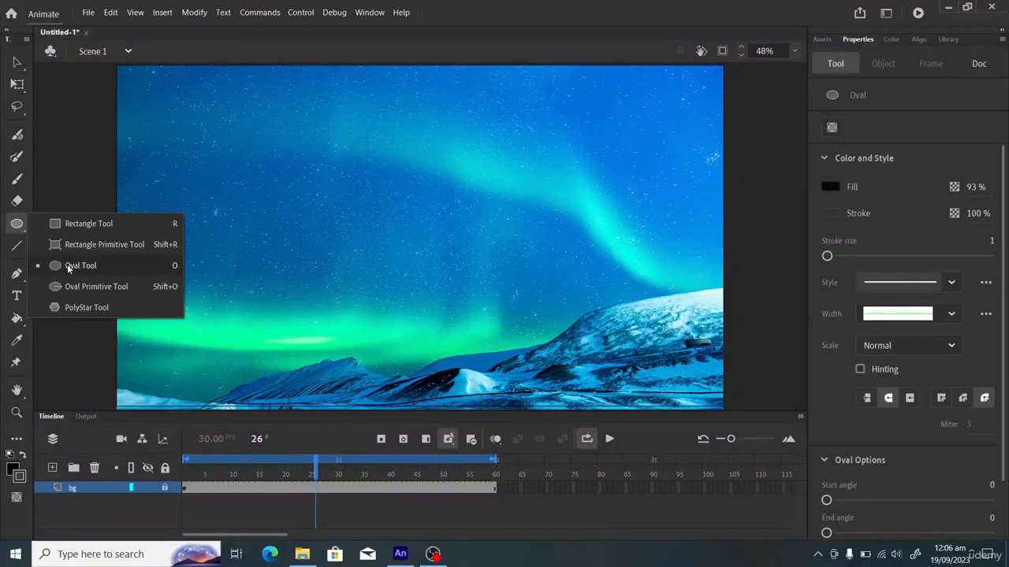
{"action": "left_click", "coordinate": [68, 266]}
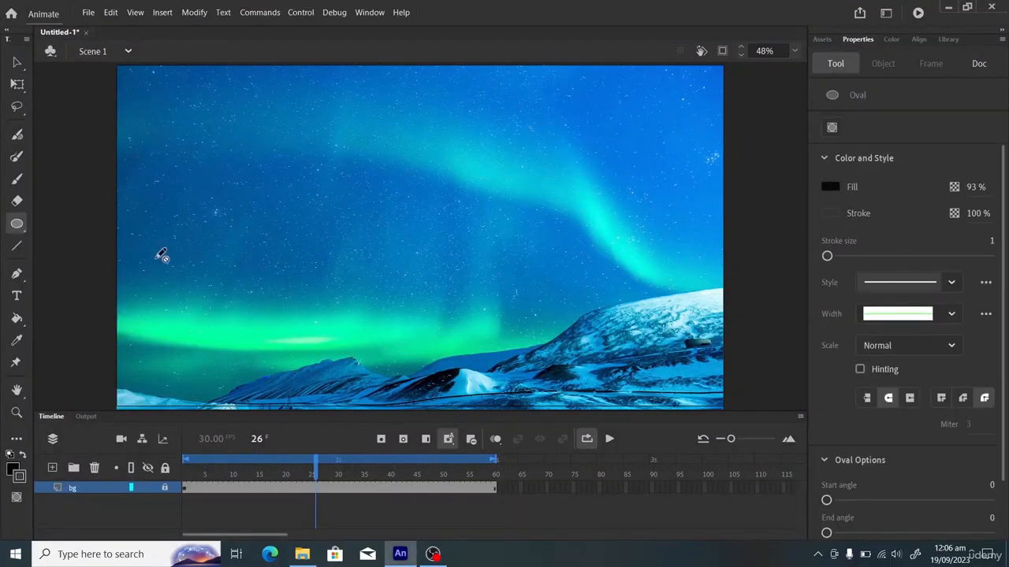
{"action": "left_click", "coordinate": [834, 212]}
{"action": "left_click", "coordinate": [630, 290]}
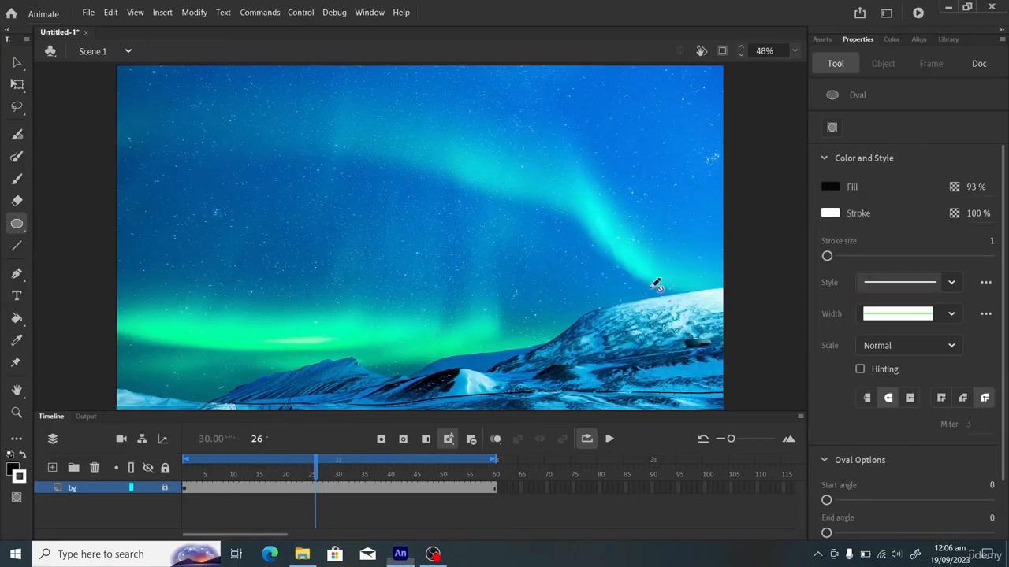
{"action": "left_click", "coordinate": [832, 188]}
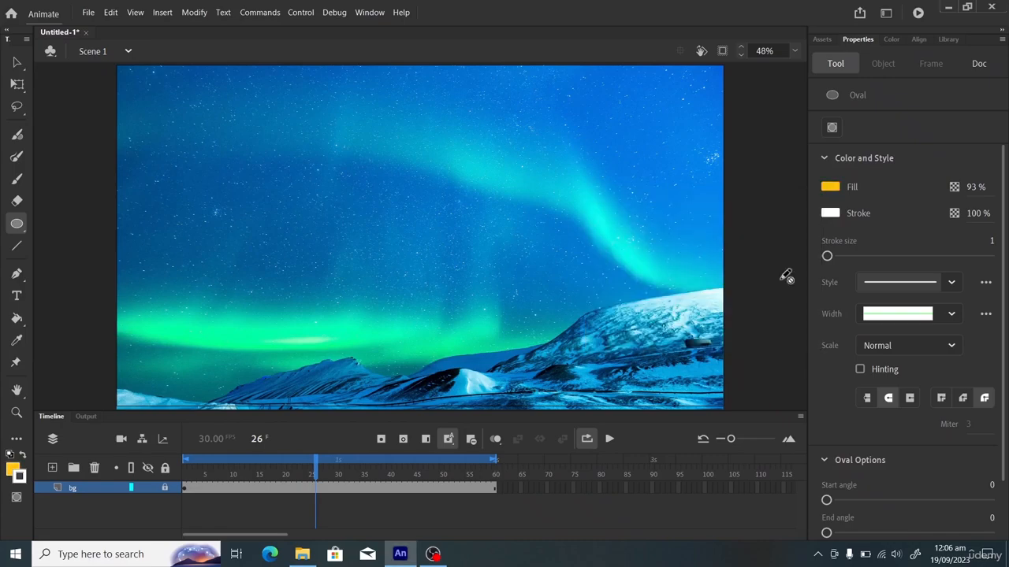
With loop playback off, draw a large yellow circle mid-stage at frame 1 on a new layer above bg, and lock that layer
{"action": "left_click", "coordinate": [52, 467]}
{"action": "left_click", "coordinate": [587, 440]}
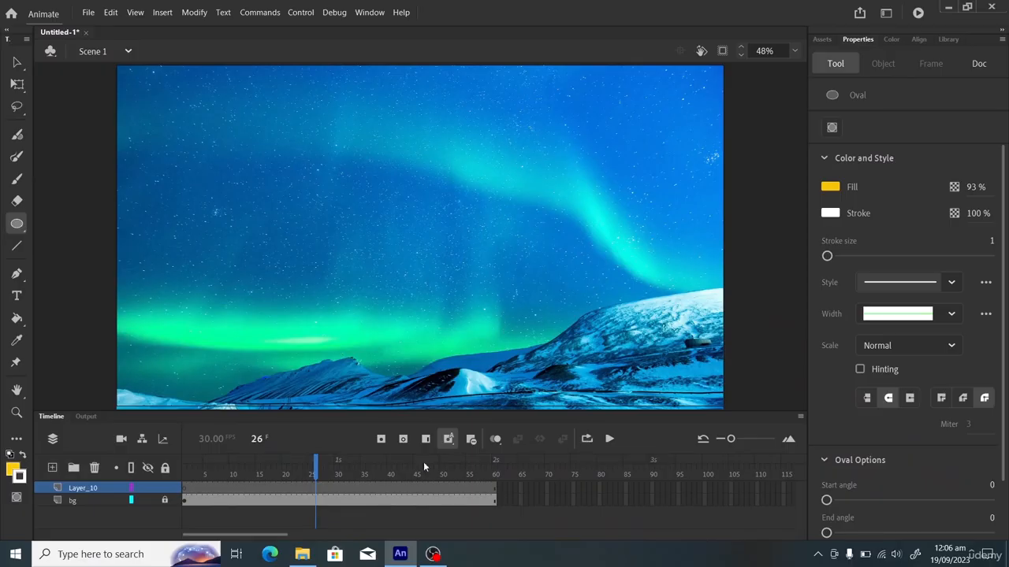
{"action": "left_click_drag", "start_coordinate": [317, 473], "coordinate": [184, 473]}
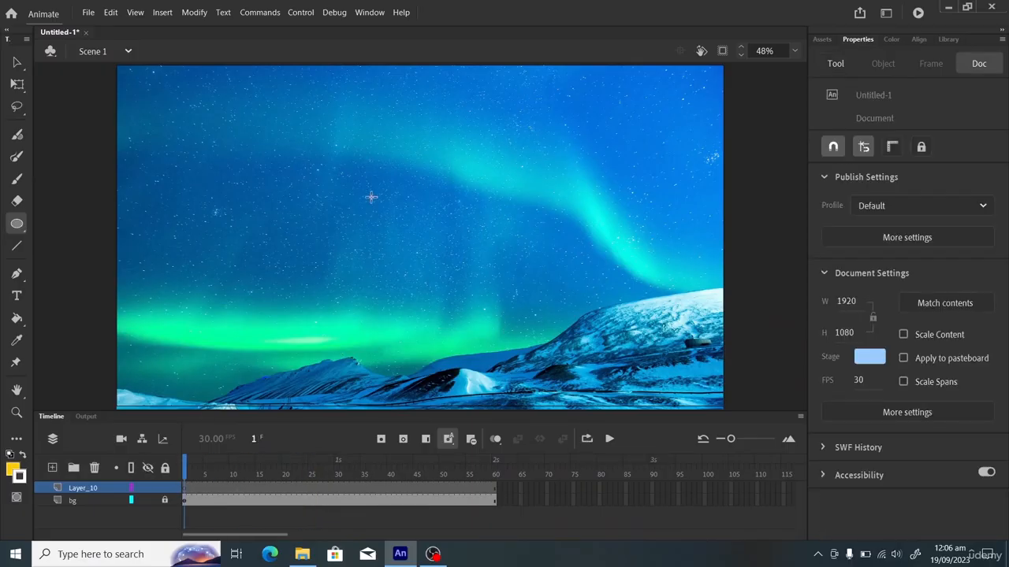
{"action": "left_click_drag", "start_coordinate": [313, 138], "coordinate": [539, 360]}
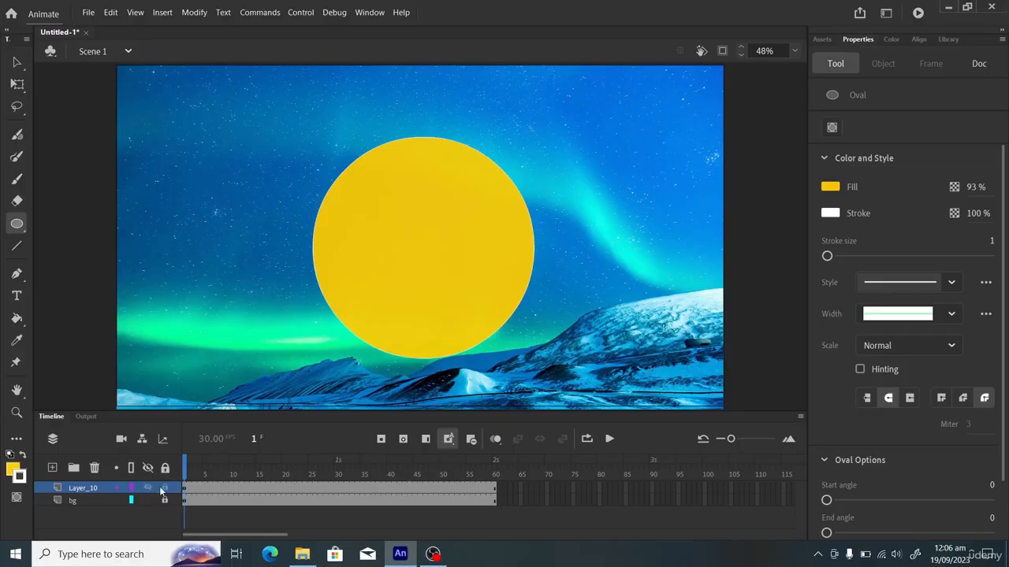
{"action": "left_click", "coordinate": [159, 486]}
Add a layer above the circle and set up the Line tool with a width profile tapering to a point and round caps
{"action": "left_click", "coordinate": [52, 469]}
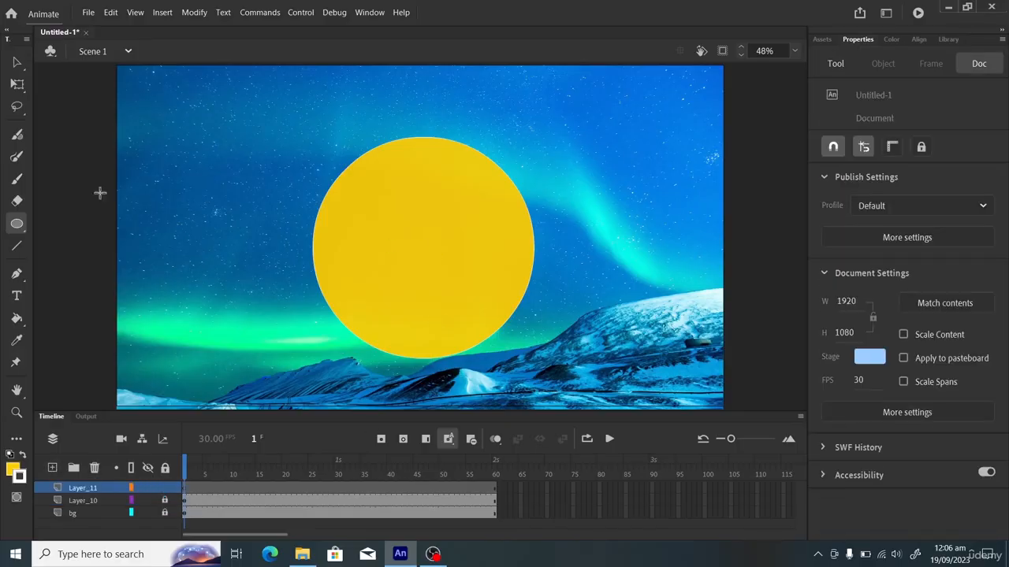
{"action": "left_click", "coordinate": [17, 246]}
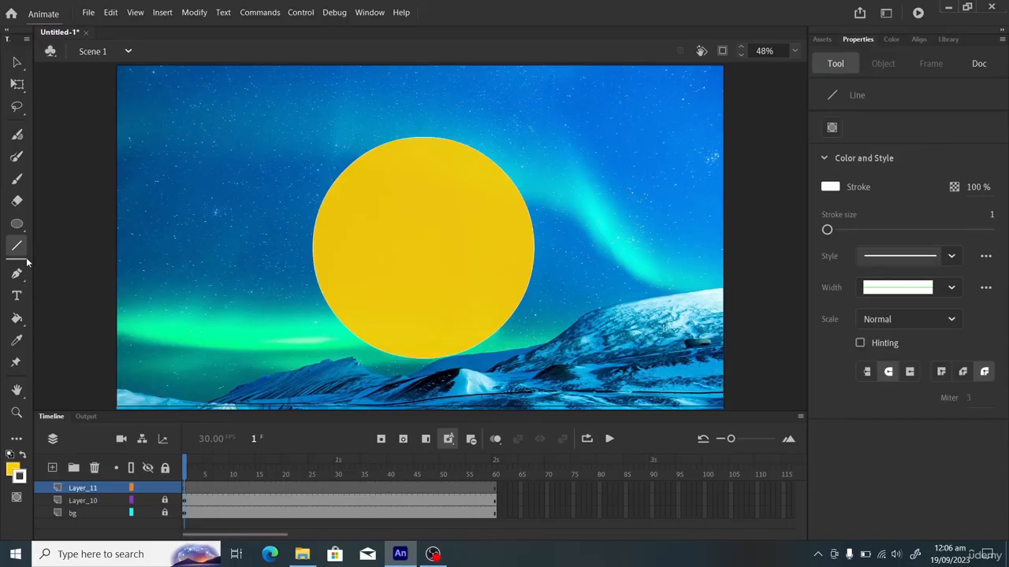
{"action": "left_click", "coordinate": [954, 288]}
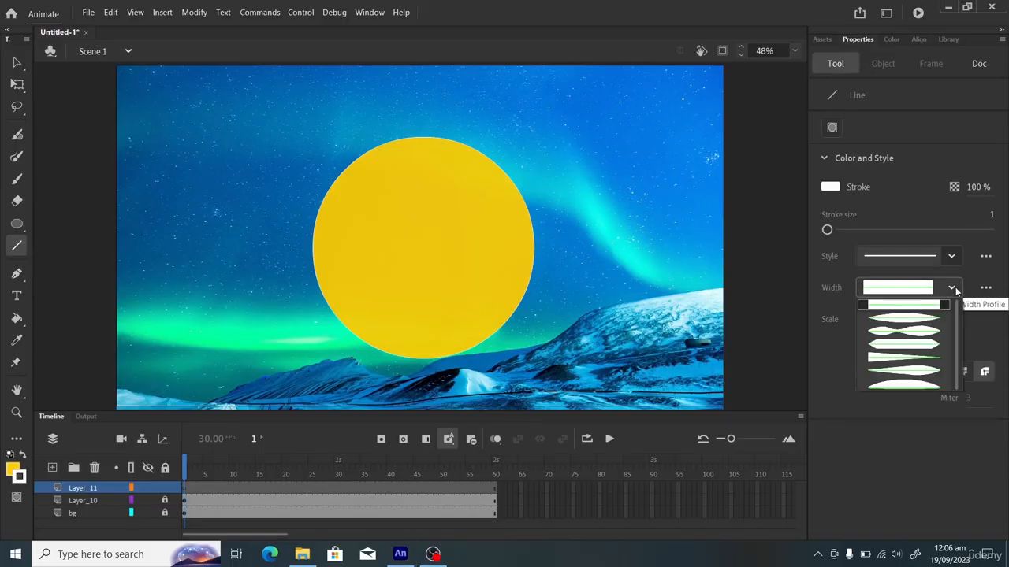
{"action": "left_click", "coordinate": [880, 361]}
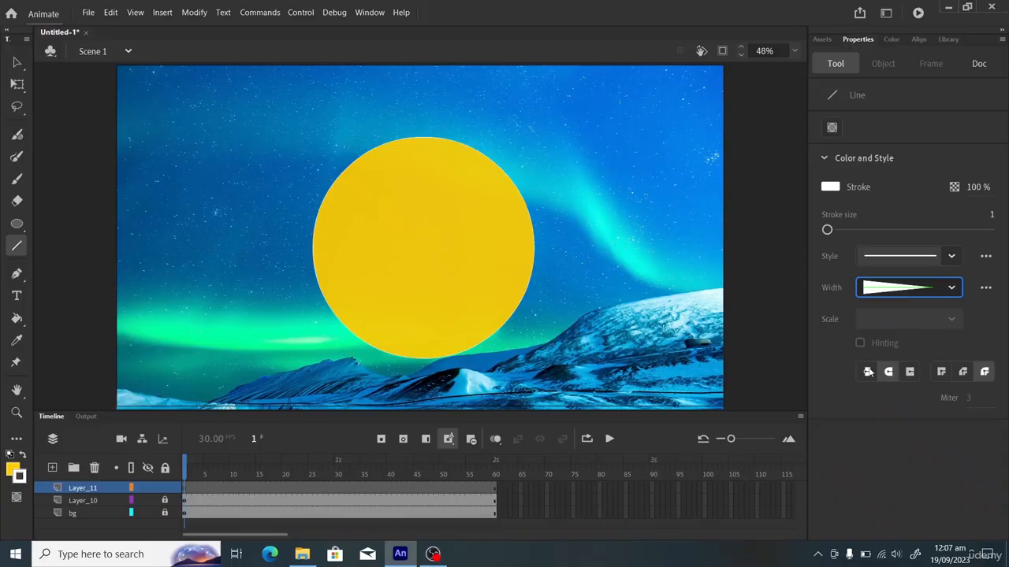
{"action": "left_click", "coordinate": [910, 375]}
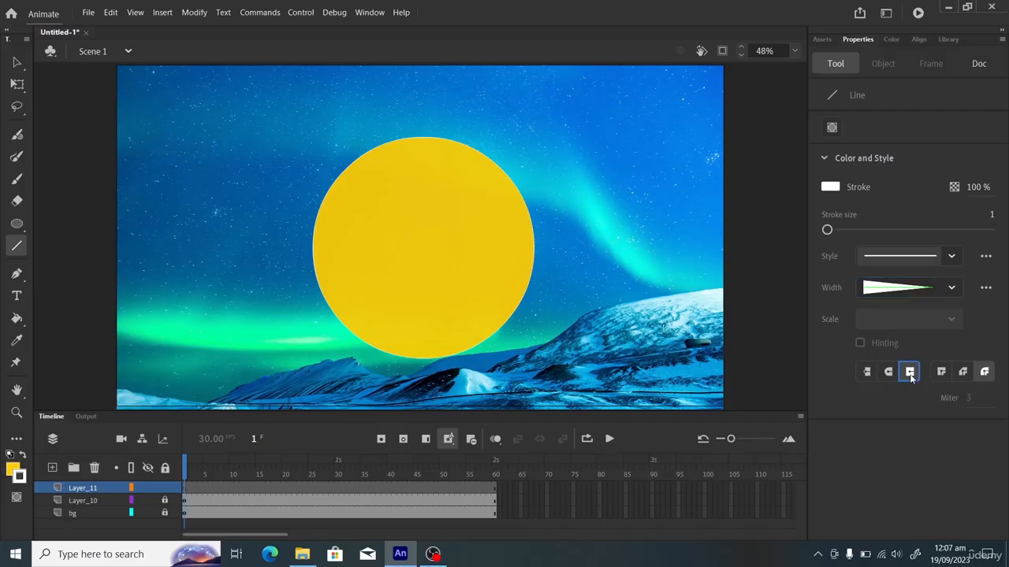
{"action": "left_click", "coordinate": [867, 373]}
{"action": "left_click", "coordinate": [888, 372]}
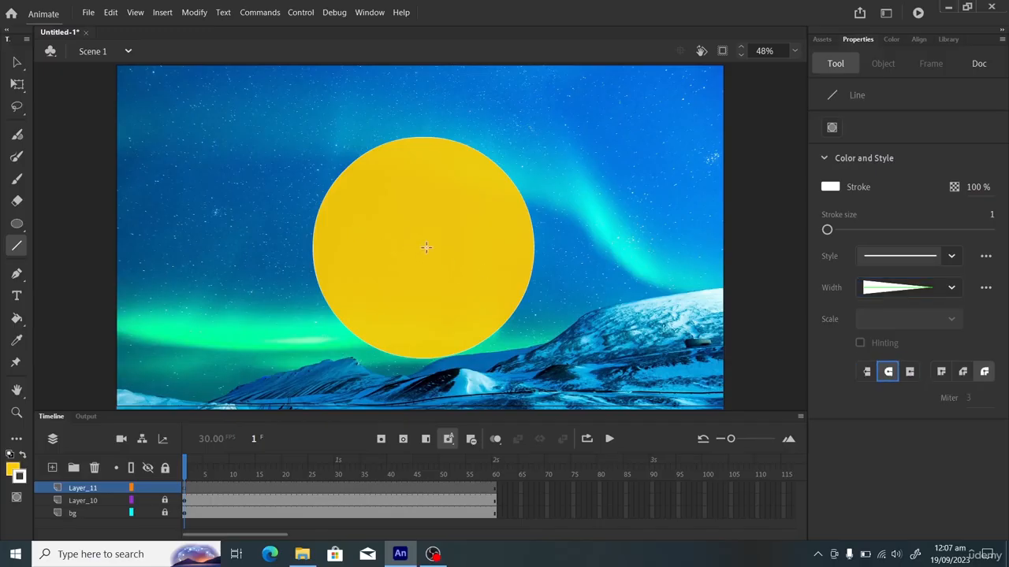
Set the line's stroke size to 30 and draw a tapered white line from near the circle's centre toward its upper-right edge
{"action": "left_click_drag", "start_coordinate": [428, 245], "coordinate": [464, 224]}
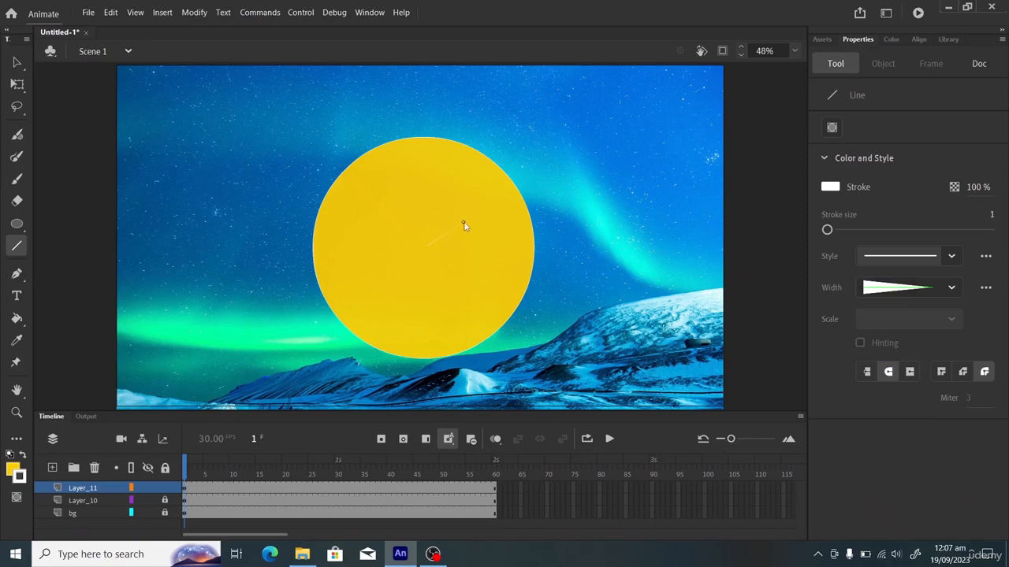
{"action": "key", "text": "ctrl+z"}
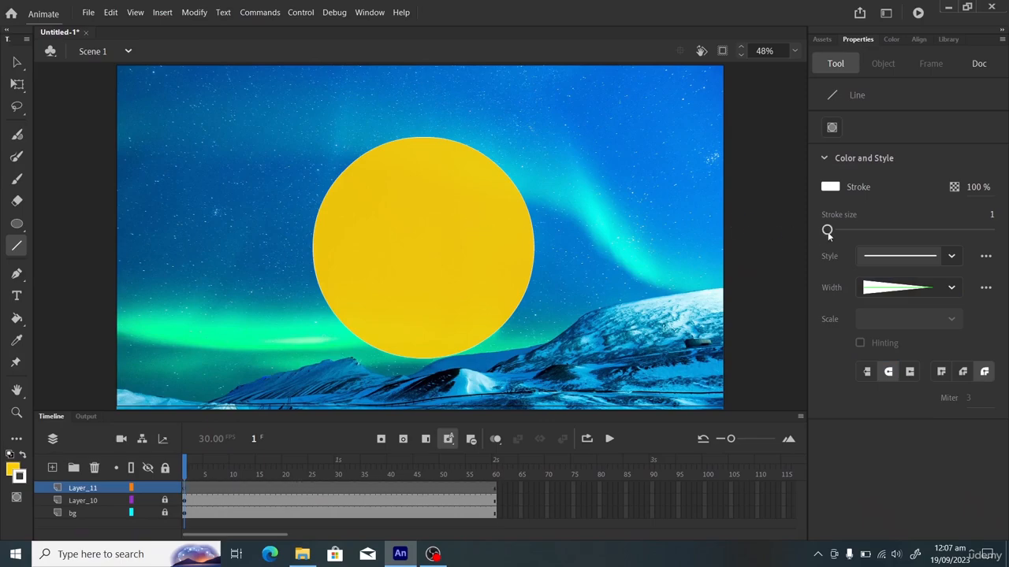
{"action": "left_click_drag", "start_coordinate": [827, 231], "coordinate": [851, 234]}
{"action": "left_click_drag", "start_coordinate": [411, 249], "coordinate": [495, 212]}
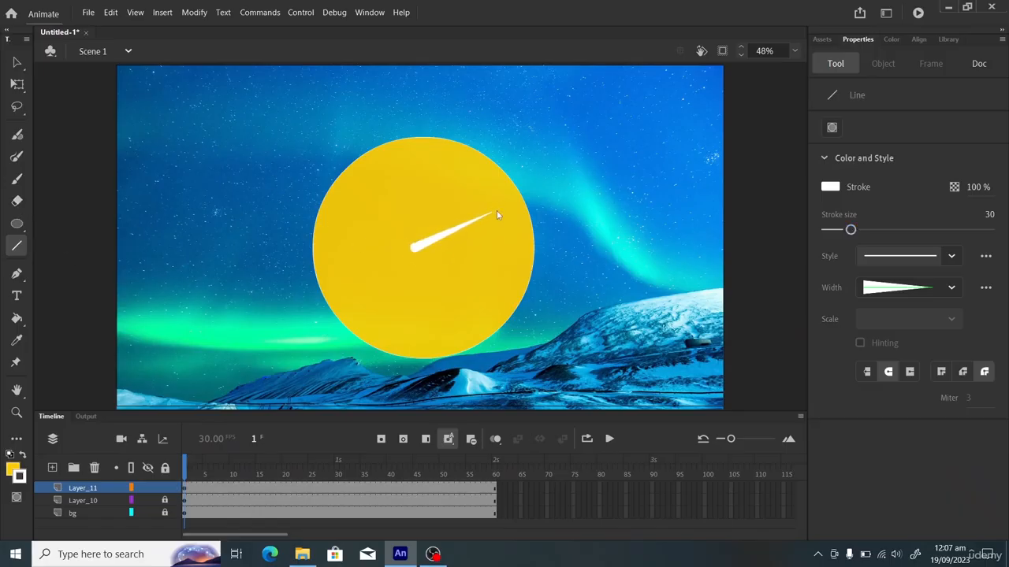
Move the tapered line slightly with the Free Transform tool so its round end sits at the circle's centre
{"action": "left_click", "coordinate": [16, 63]}
{"action": "left_click", "coordinate": [429, 251]}
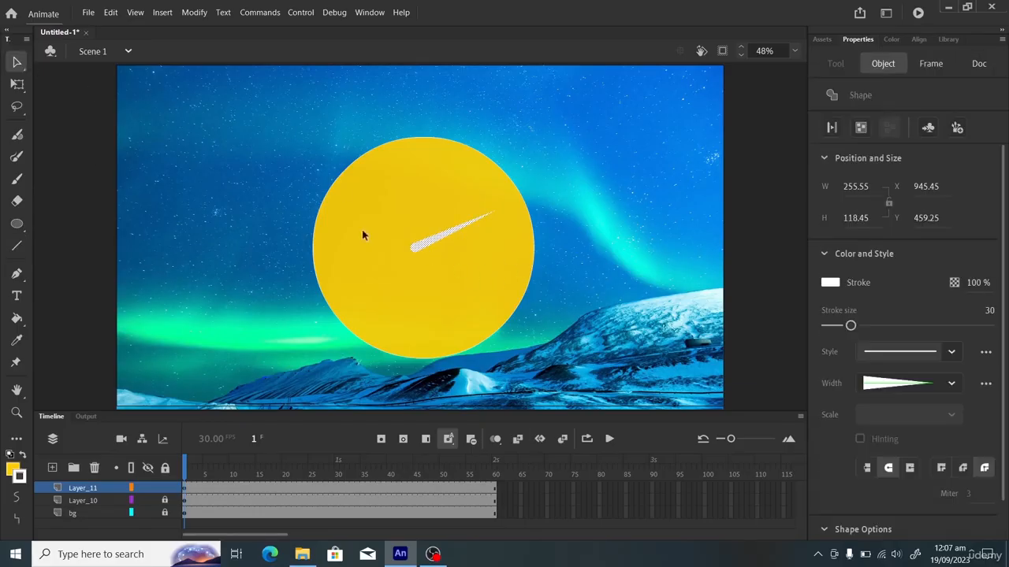
{"action": "left_click", "coordinate": [17, 84]}
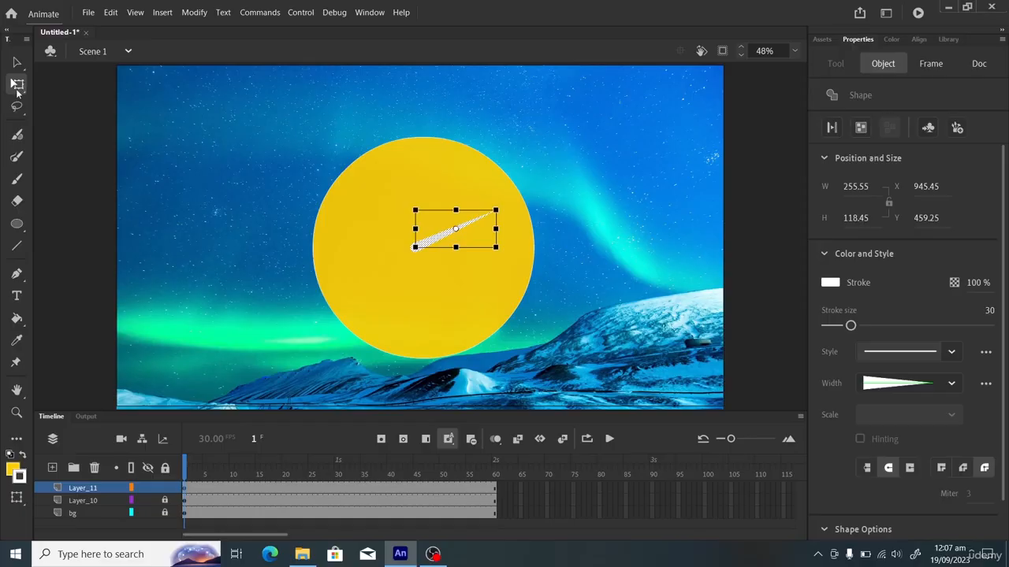
{"action": "left_click_drag", "start_coordinate": [440, 246], "coordinate": [444, 247]}
{"action": "left_click", "coordinate": [433, 252]}
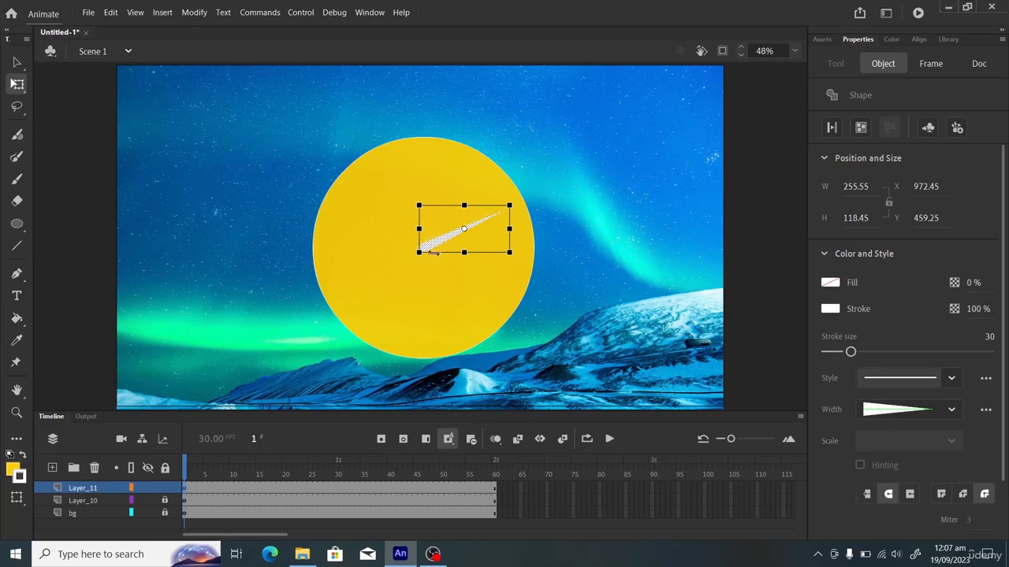
Rename the tapered line's layer as hand
{"action": "left_click", "coordinate": [265, 486]}
{"action": "right_click", "coordinate": [264, 486]}
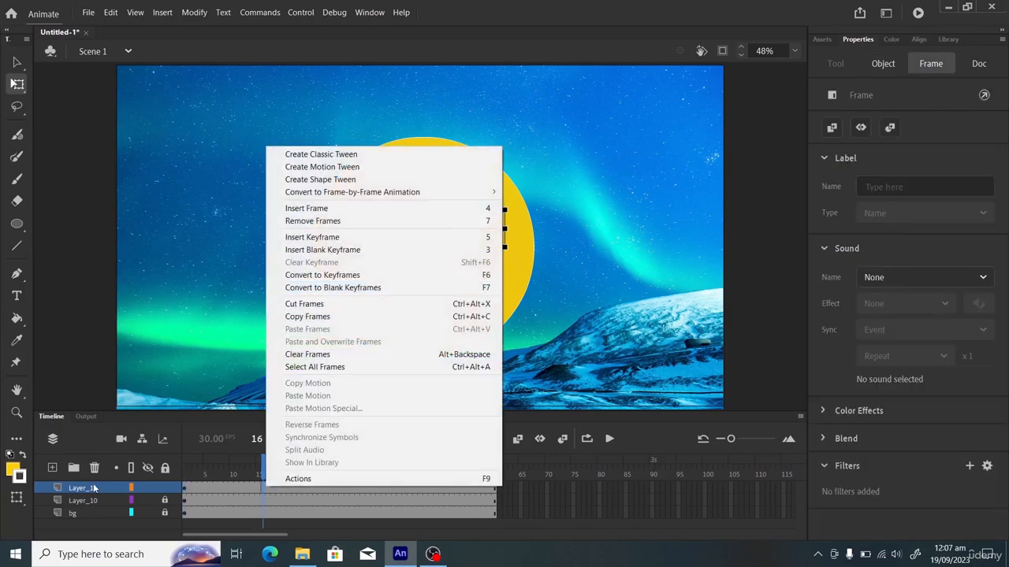
{"action": "double_click", "coordinate": [91, 488]}
{"action": "type", "text": "hand"}
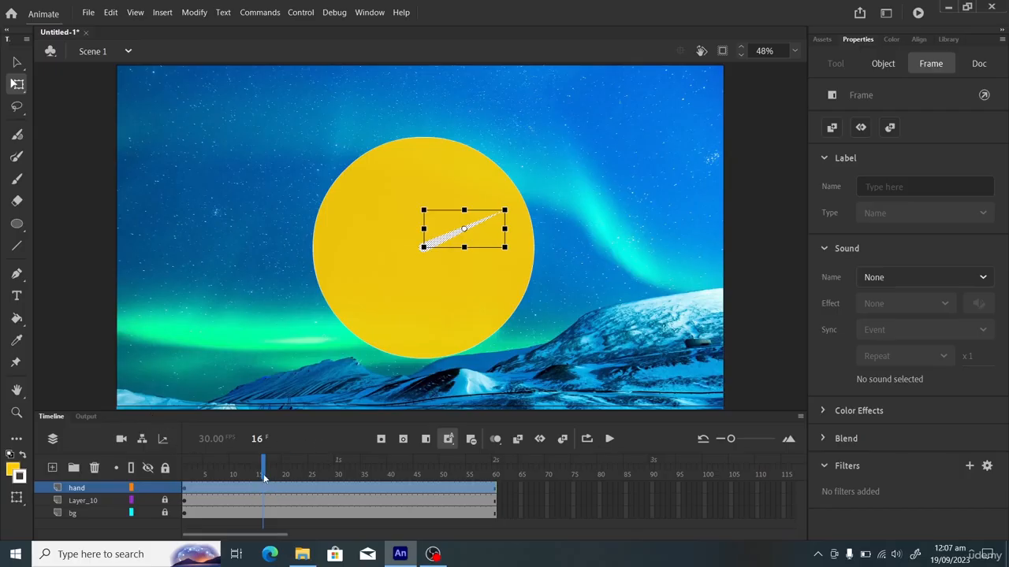
{"action": "left_click_drag", "start_coordinate": [264, 477], "coordinate": [230, 477]}
{"action": "right_click", "coordinate": [229, 483]}
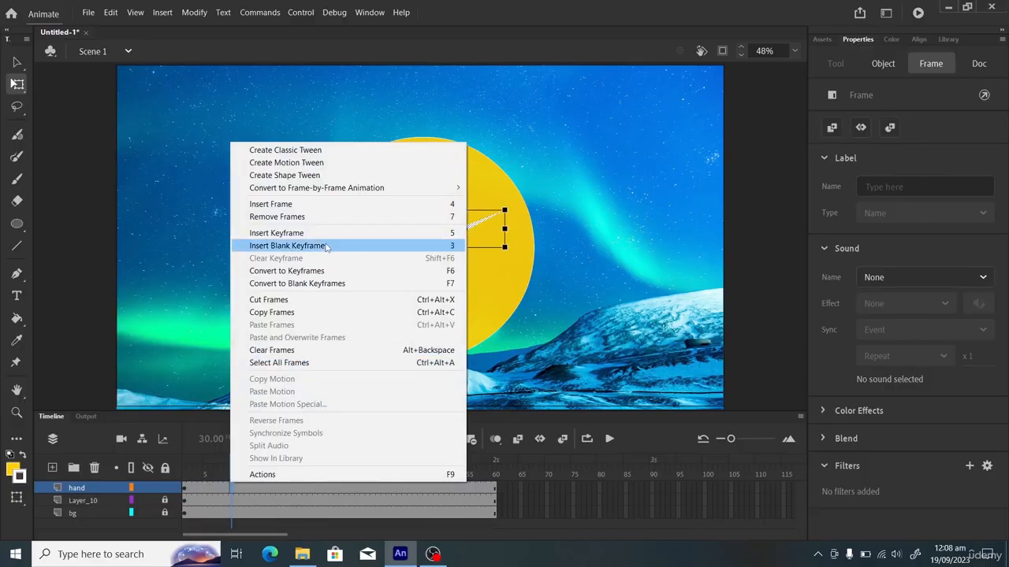
{"action": "left_click", "coordinate": [321, 274]}
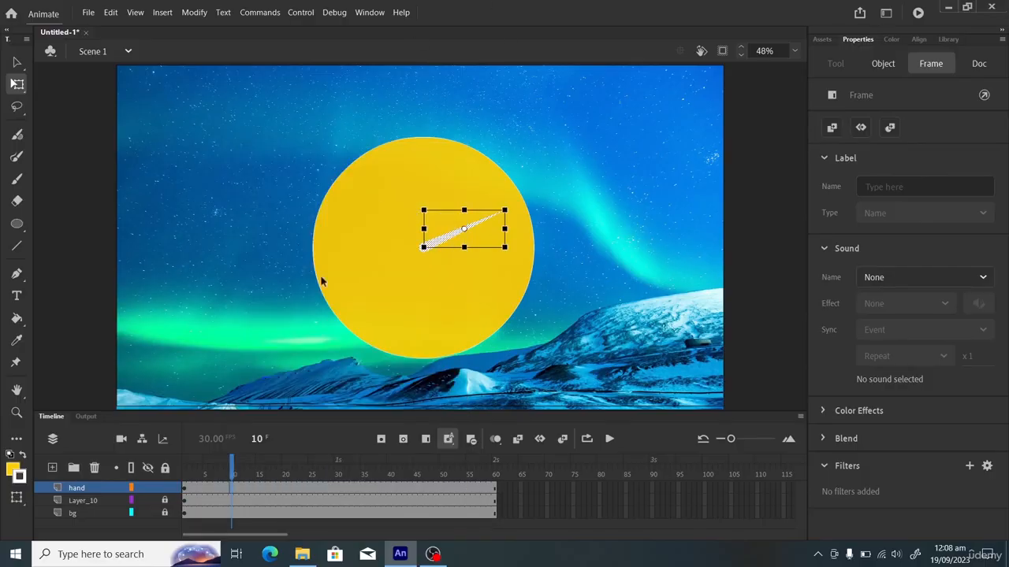
Convert the hand layer to a graphic symbol named hand
{"action": "right_click", "coordinate": [98, 489]}
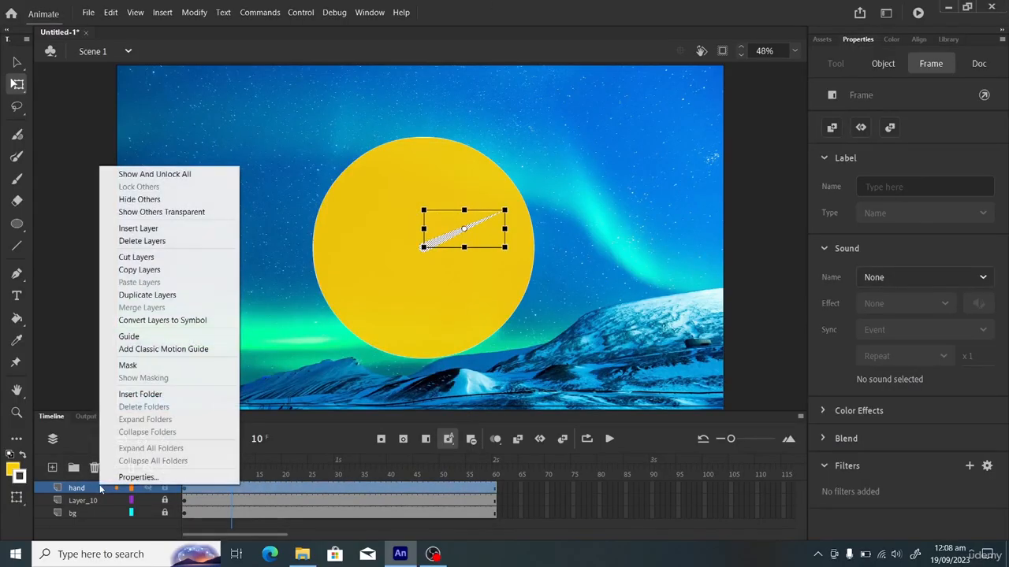
{"action": "left_click", "coordinate": [144, 322]}
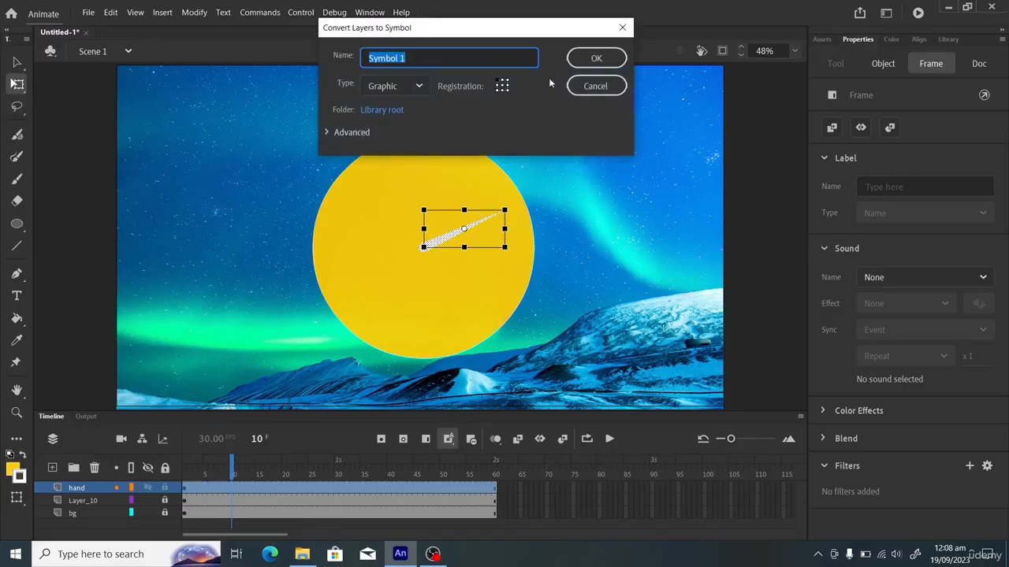
{"action": "type", "text": "hand"}
{"action": "key", "text": "Return"}
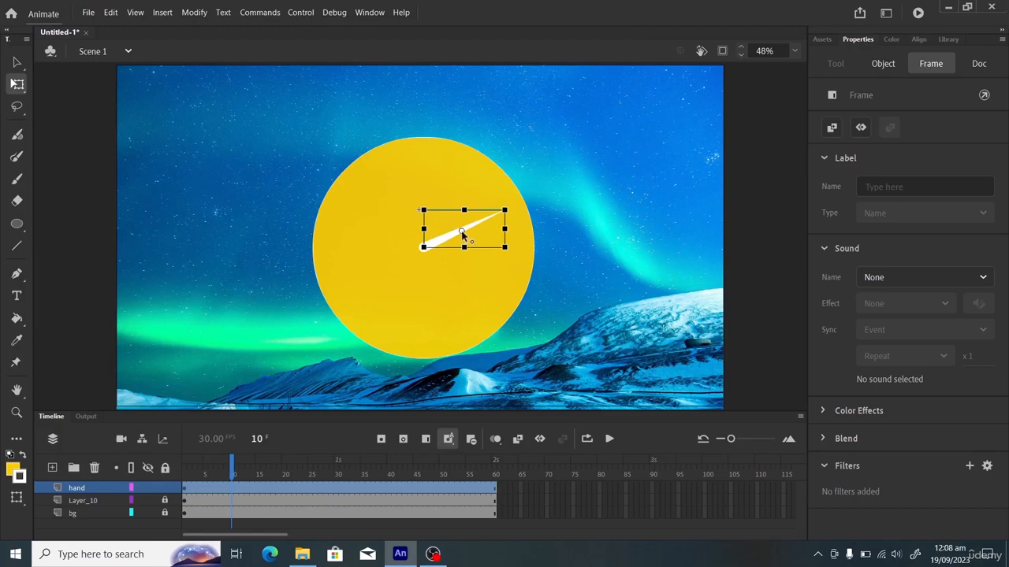
At frame 1, move the hand symbol's transformation point to its round end at the circle's centre
{"action": "left_click_drag", "start_coordinate": [233, 468], "coordinate": [142, 477]}
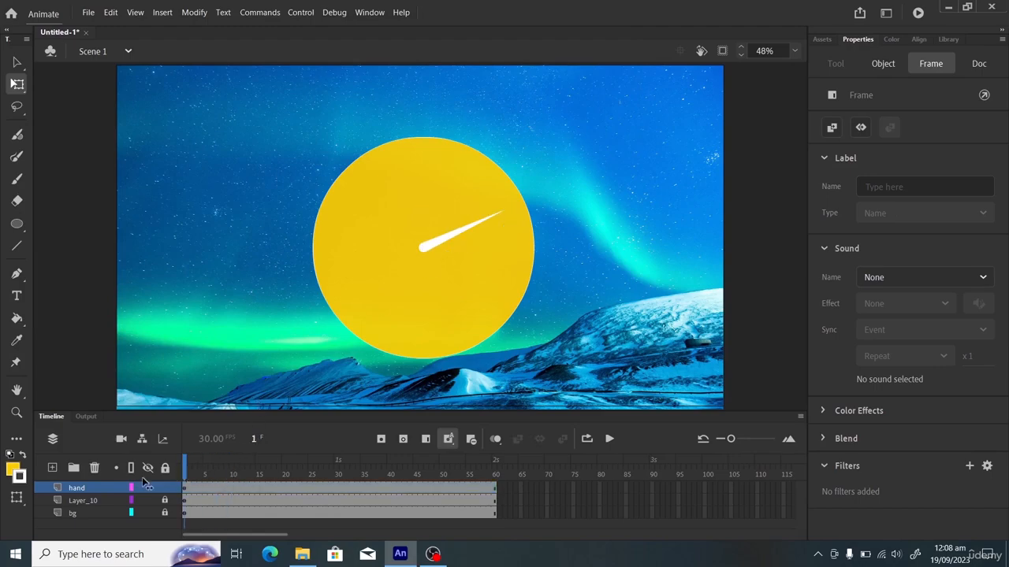
{"action": "left_click", "coordinate": [85, 488]}
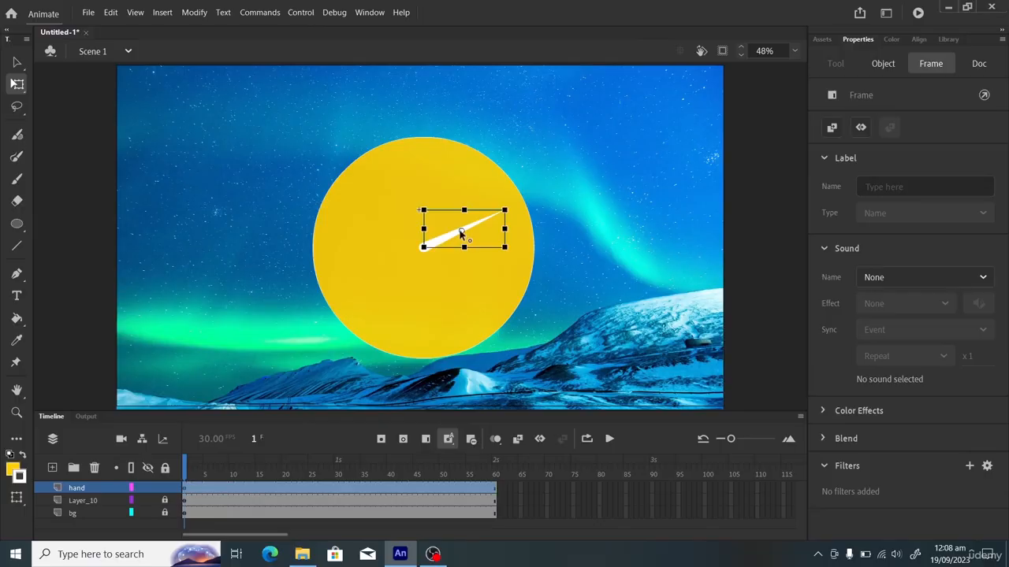
{"action": "key", "text": "ctrl+equal"}
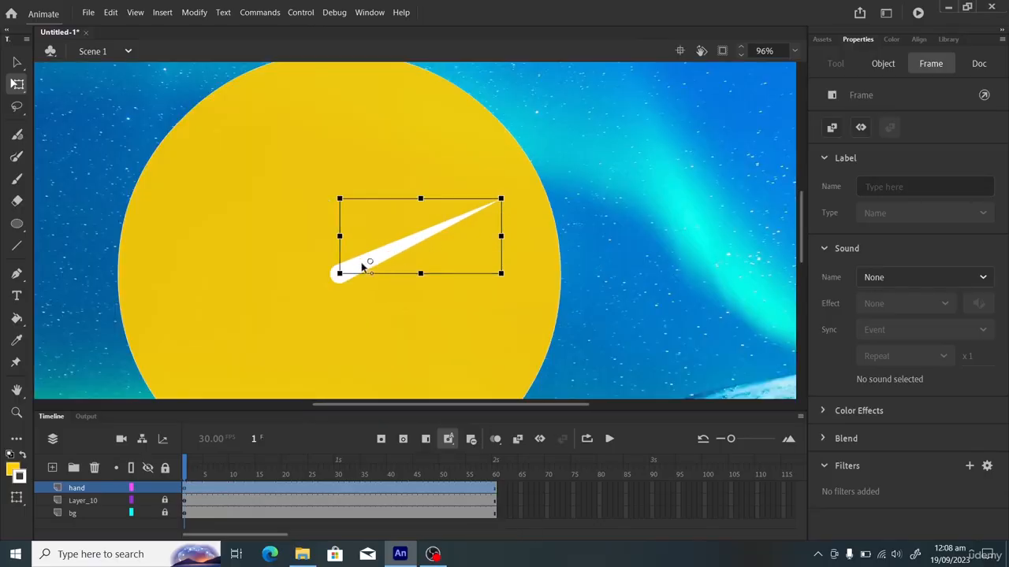
{"action": "left_click_drag", "start_coordinate": [364, 264], "coordinate": [339, 274]}
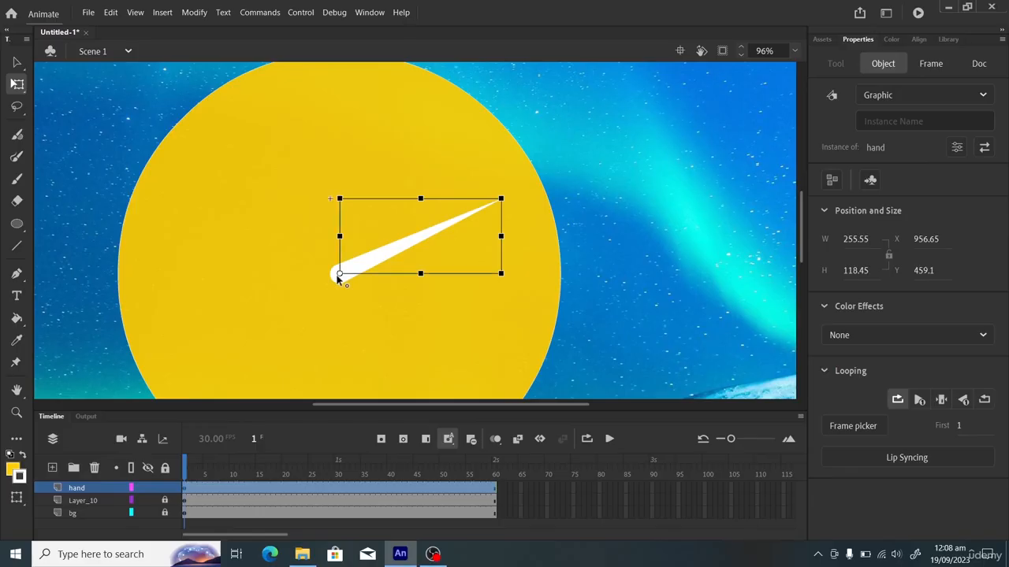
Create a motion tween on the hand layer and insert a keyframe at frame 60
{"action": "left_click", "coordinate": [87, 492]}
{"action": "right_click", "coordinate": [236, 489]}
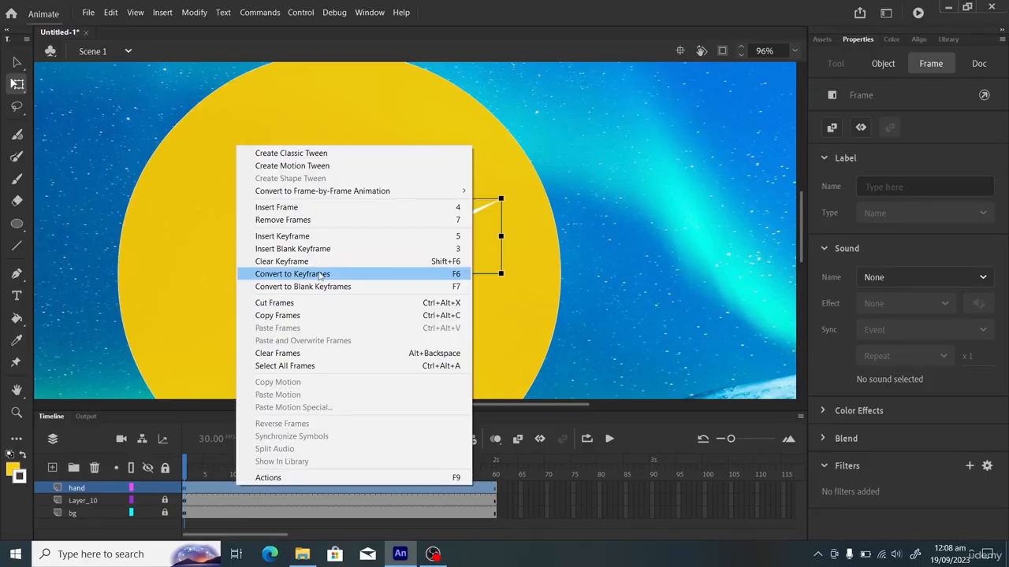
{"action": "left_click", "coordinate": [343, 168]}
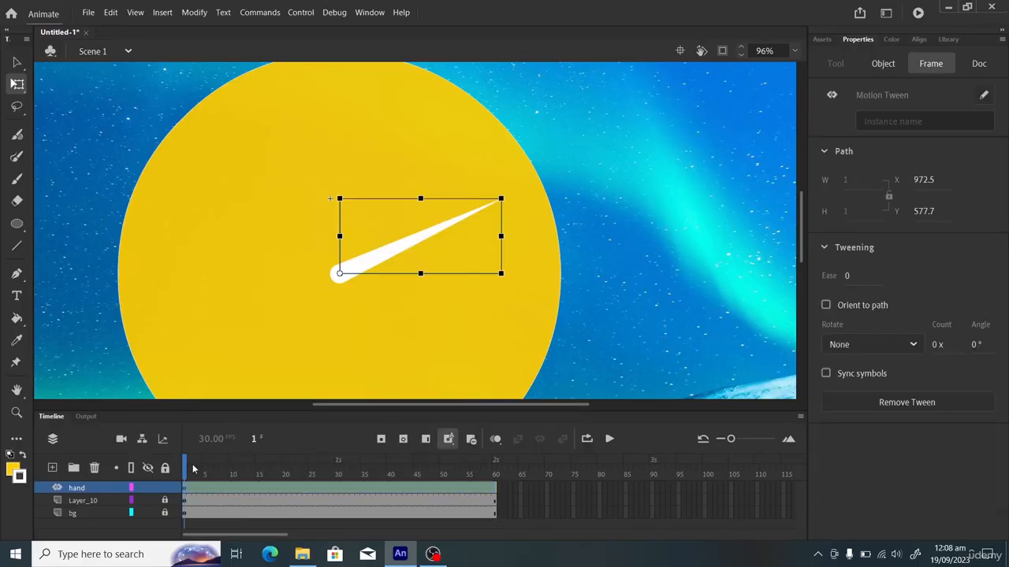
{"action": "left_click_drag", "start_coordinate": [192, 475], "coordinate": [496, 476]}
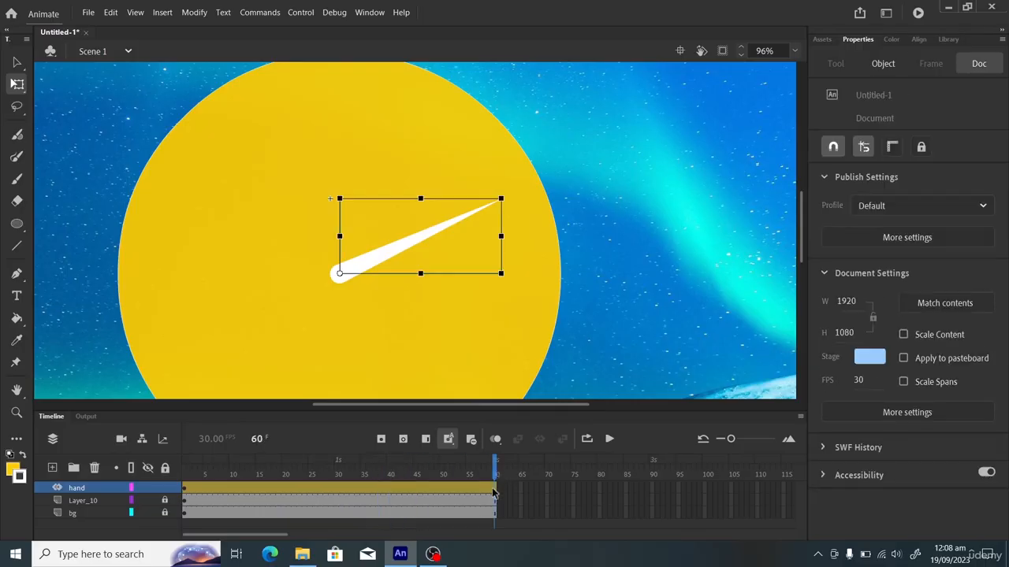
{"action": "left_click", "coordinate": [386, 443]}
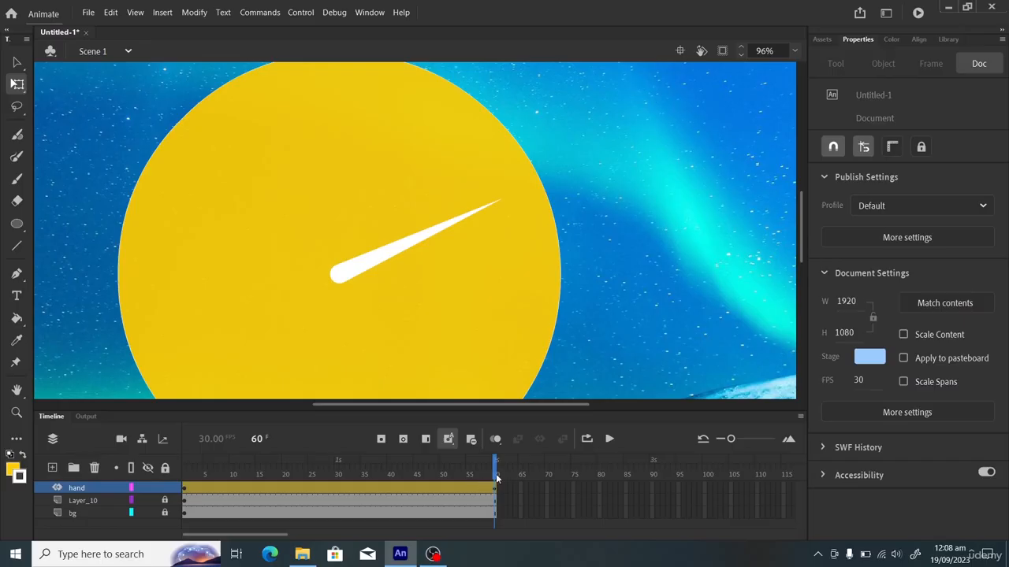
Set the hand's motion tween to rotate clockwise
{"action": "left_click_drag", "start_coordinate": [496, 473], "coordinate": [266, 481]}
{"action": "left_click", "coordinate": [283, 487]}
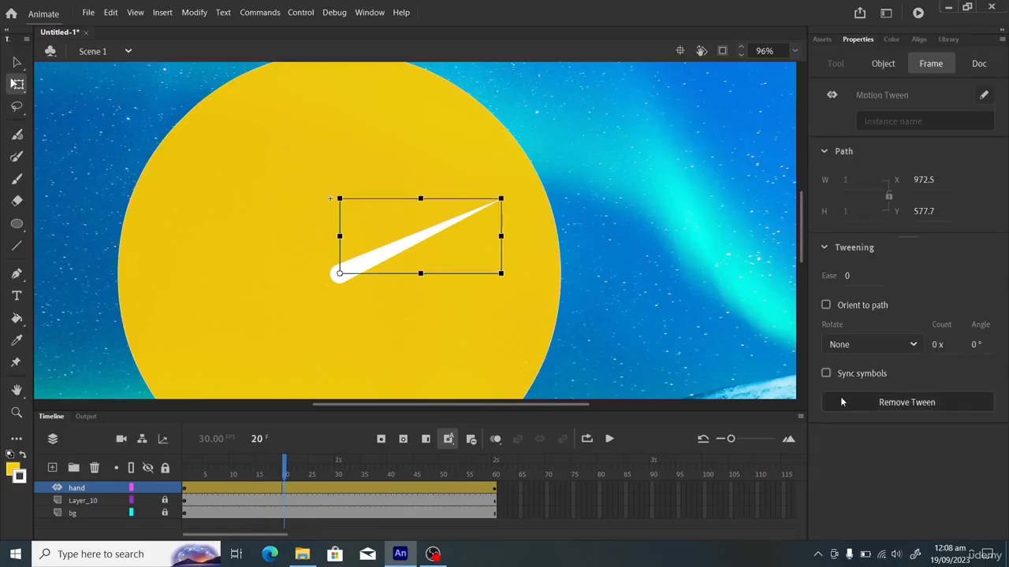
{"action": "left_click", "coordinate": [877, 352]}
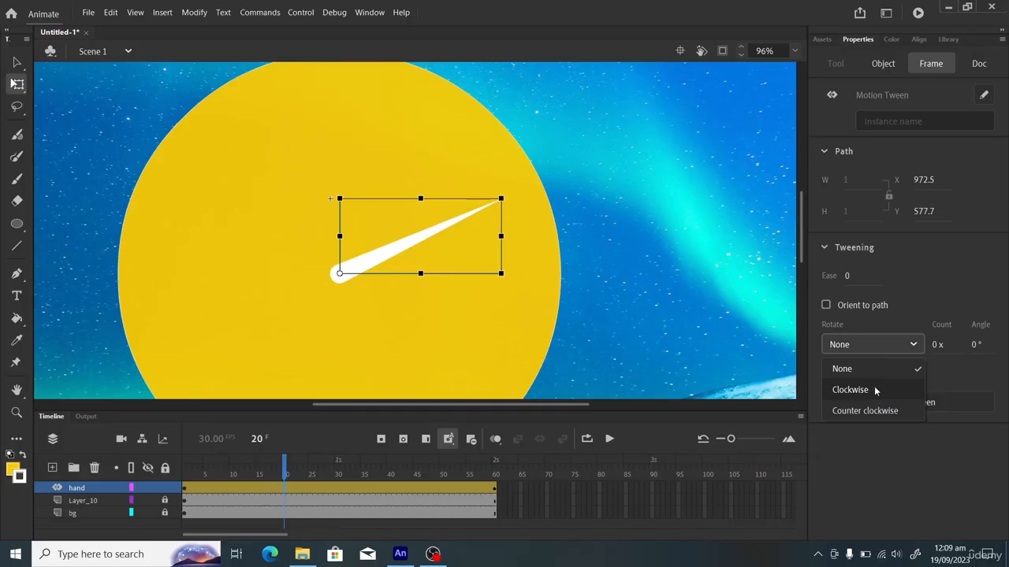
{"action": "left_click", "coordinate": [851, 390]}
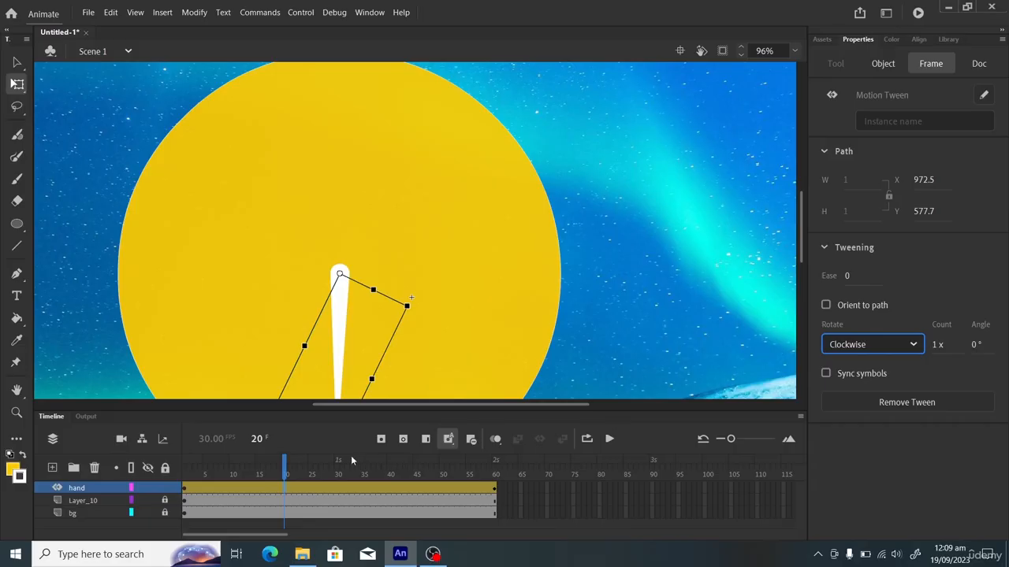
Play the hand's rotation from frame 1 and review it with the whole stage fitted in the window
{"action": "left_click_drag", "start_coordinate": [286, 481], "coordinate": [180, 483]}
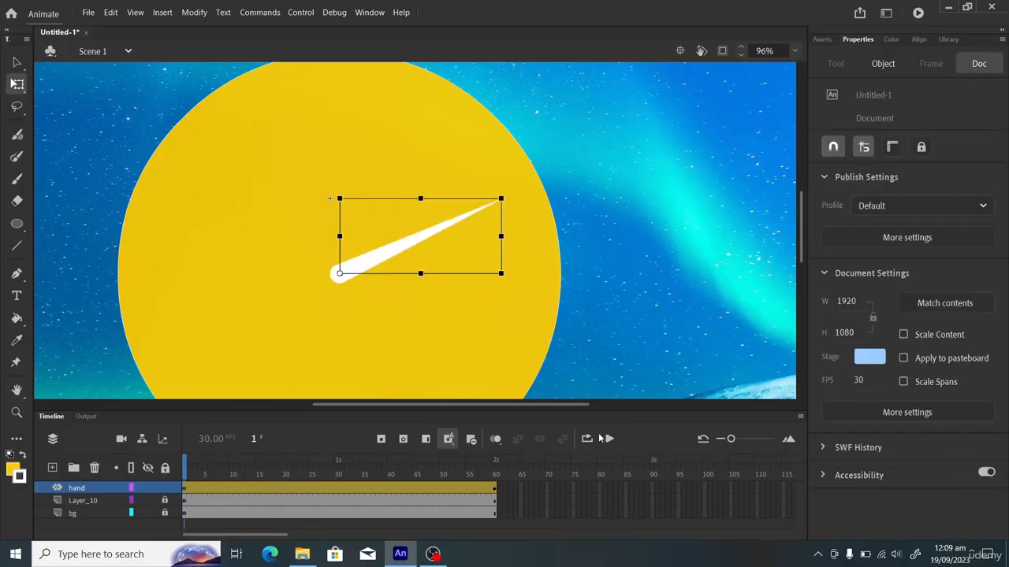
{"action": "left_click", "coordinate": [609, 440]}
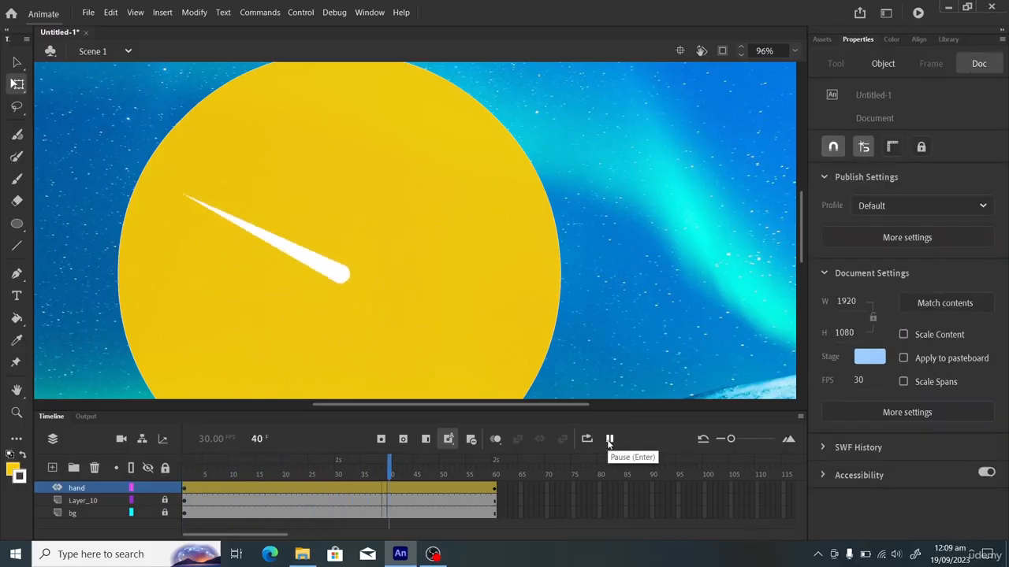
{"action": "left_click", "coordinate": [794, 51]}
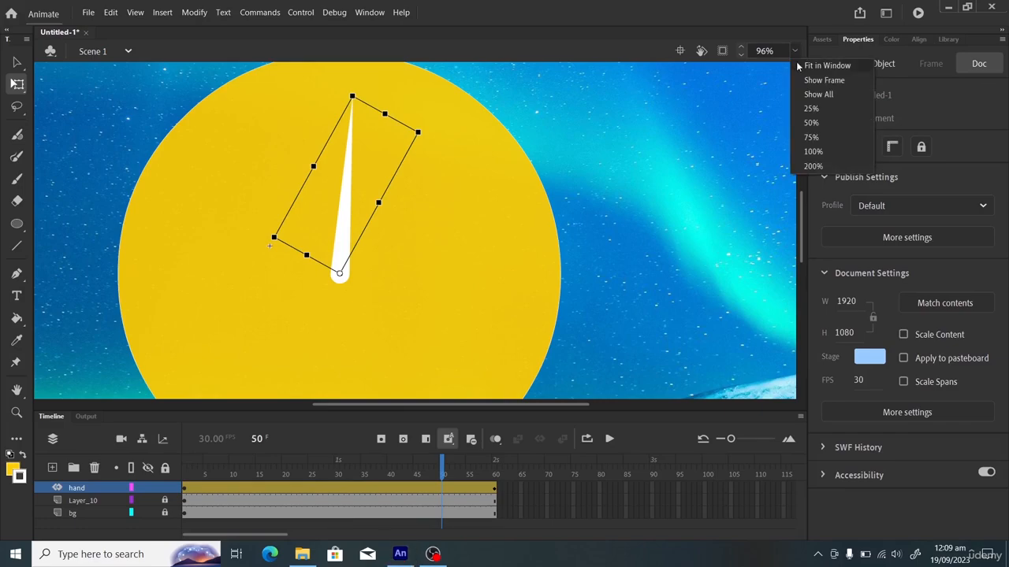
{"action": "left_click", "coordinate": [799, 68]}
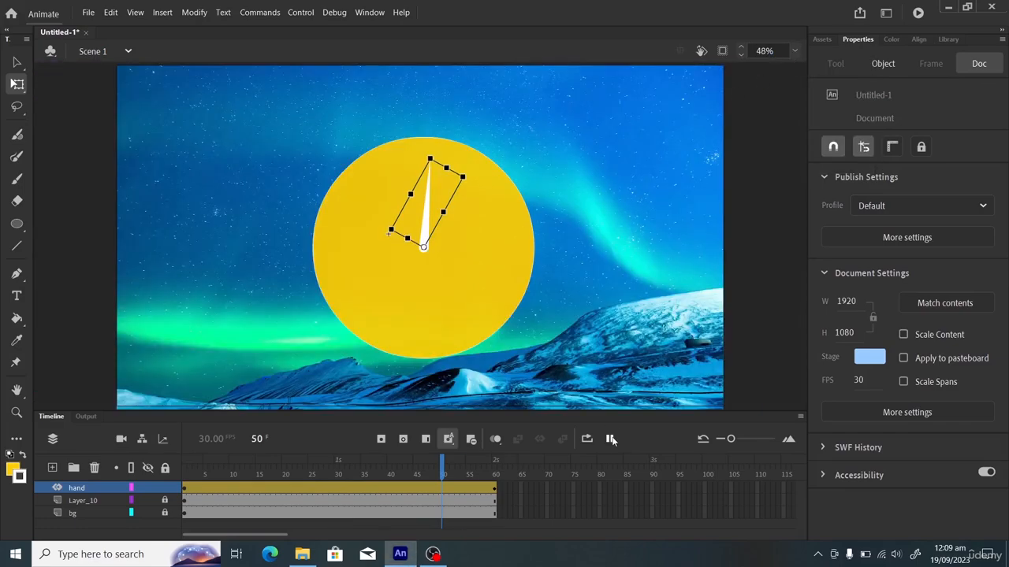
{"action": "left_click", "coordinate": [611, 439]}
{"action": "left_click", "coordinate": [609, 439]}
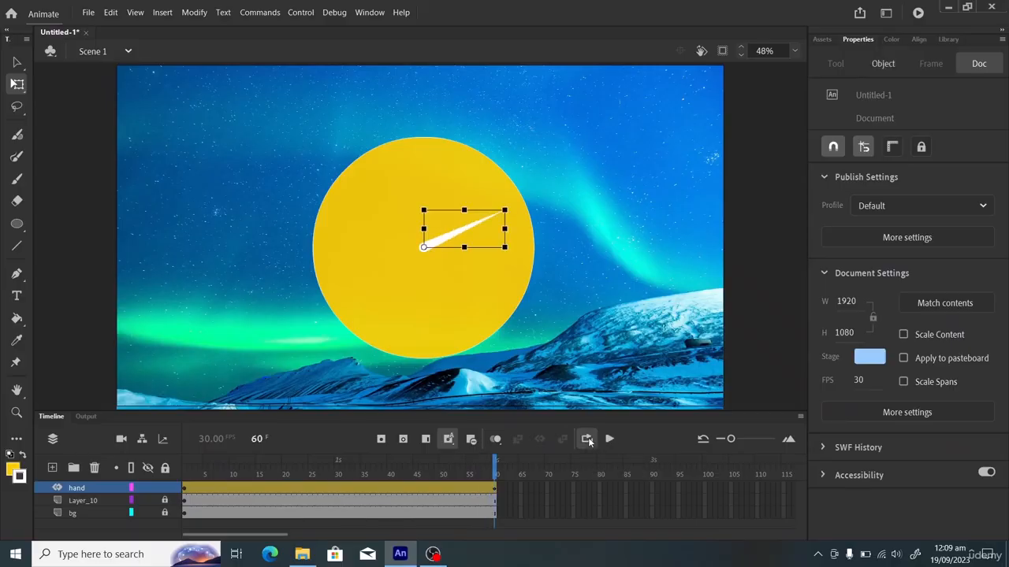
Turn on loop playback for frames 1 to 60, play the rotating hand, and pause it
{"action": "left_click", "coordinate": [587, 439]}
{"action": "left_click", "coordinate": [609, 439]}
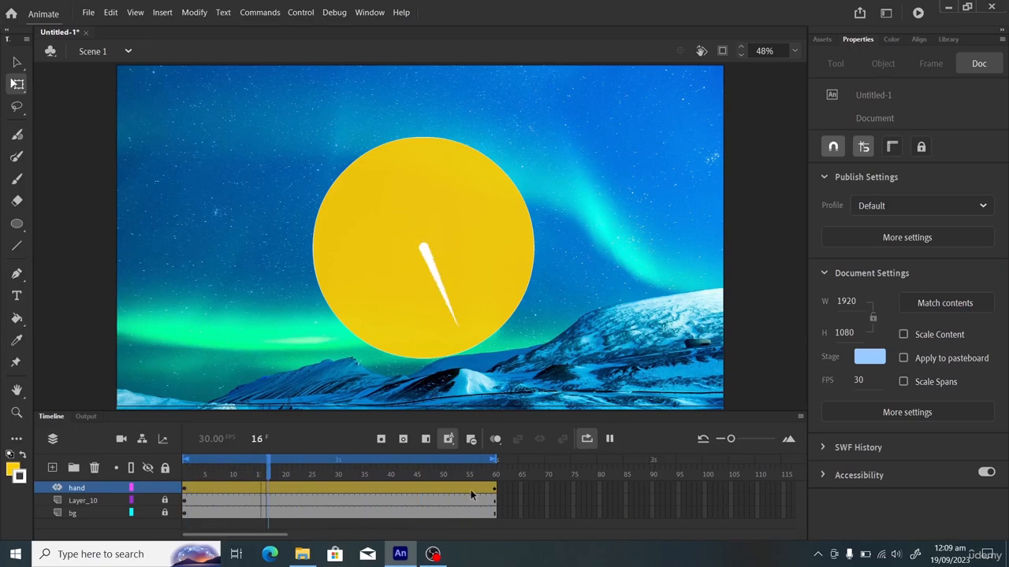
{"action": "left_click", "coordinate": [609, 440]}
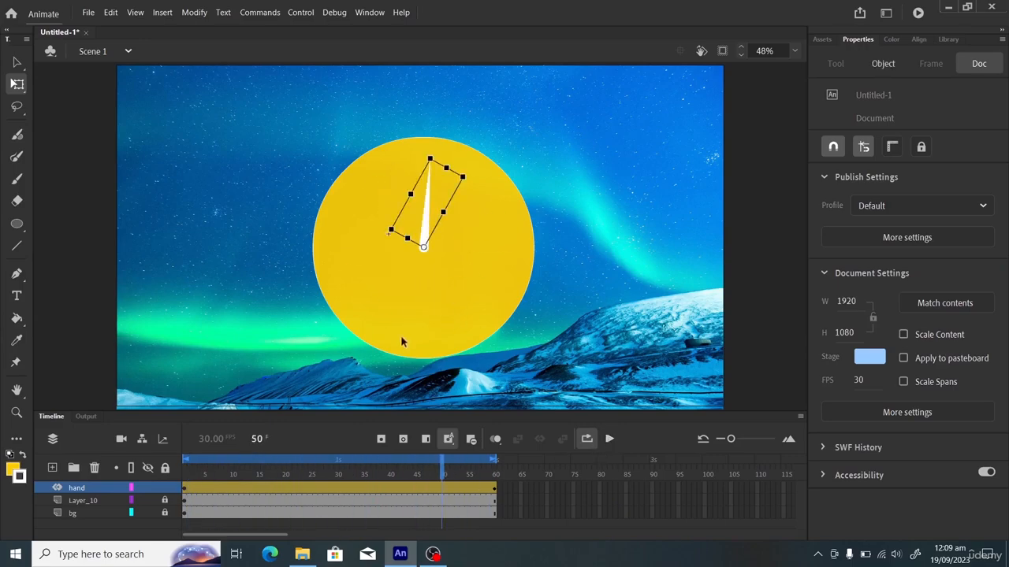
Hide the yellow circle's layer and play the looping hand rotation over the aurora background, then pause it
{"action": "left_click", "coordinate": [91, 501]}
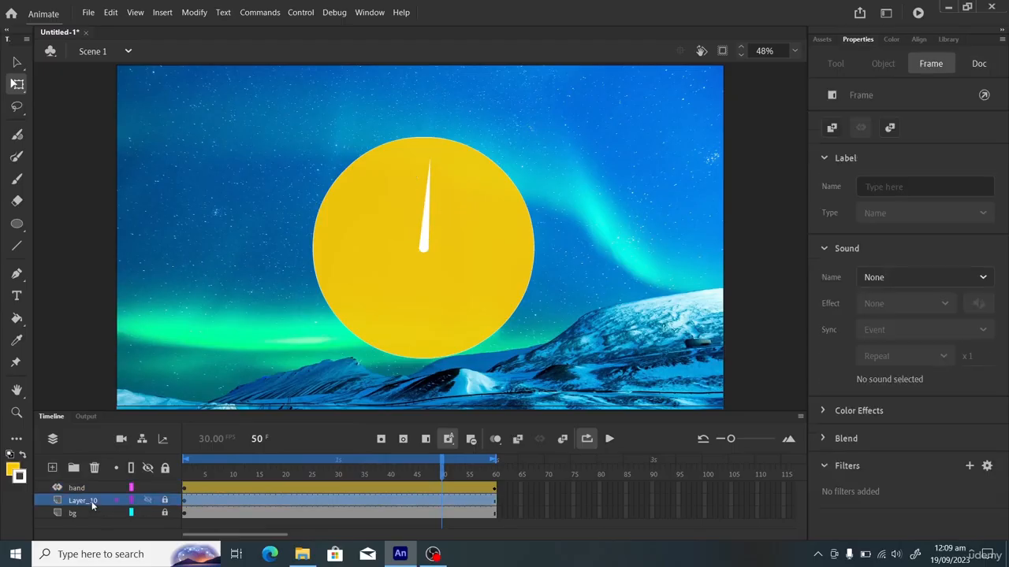
{"action": "left_click", "coordinate": [148, 501]}
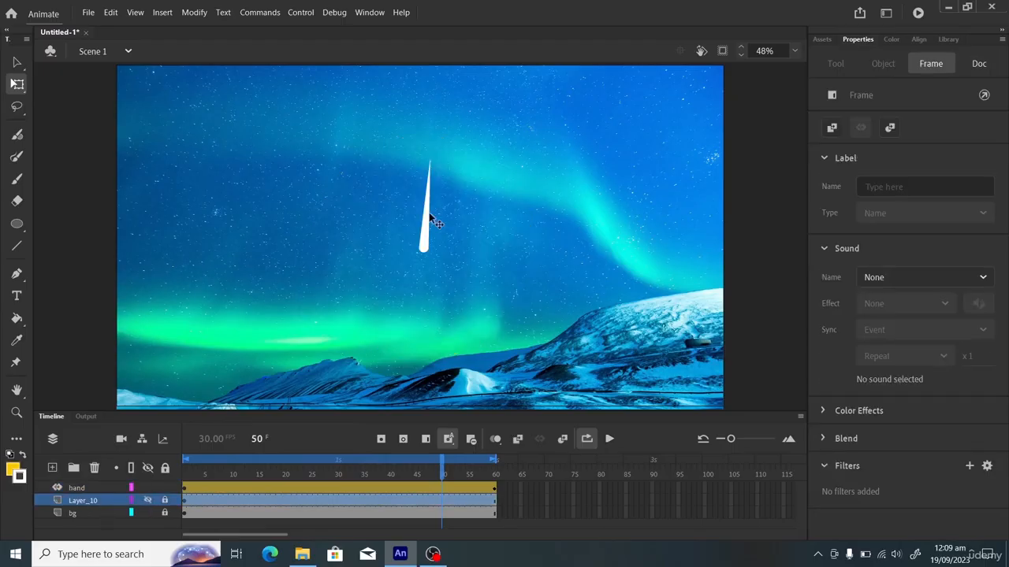
{"action": "left_click", "coordinate": [610, 440]}
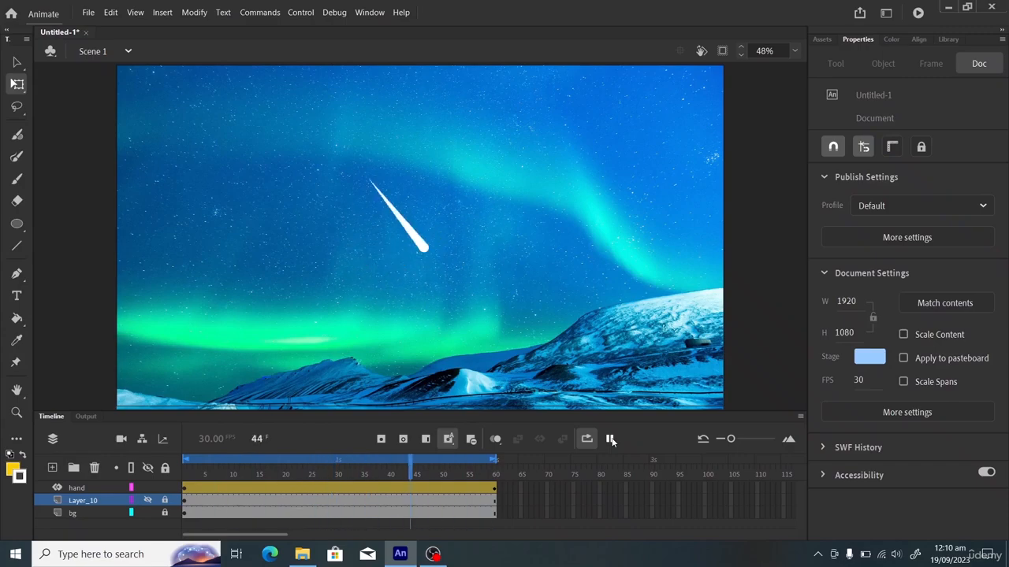
{"action": "left_click", "coordinate": [610, 439]}
{"action": "left_click", "coordinate": [149, 501]}
{"action": "left_click", "coordinate": [149, 501]}
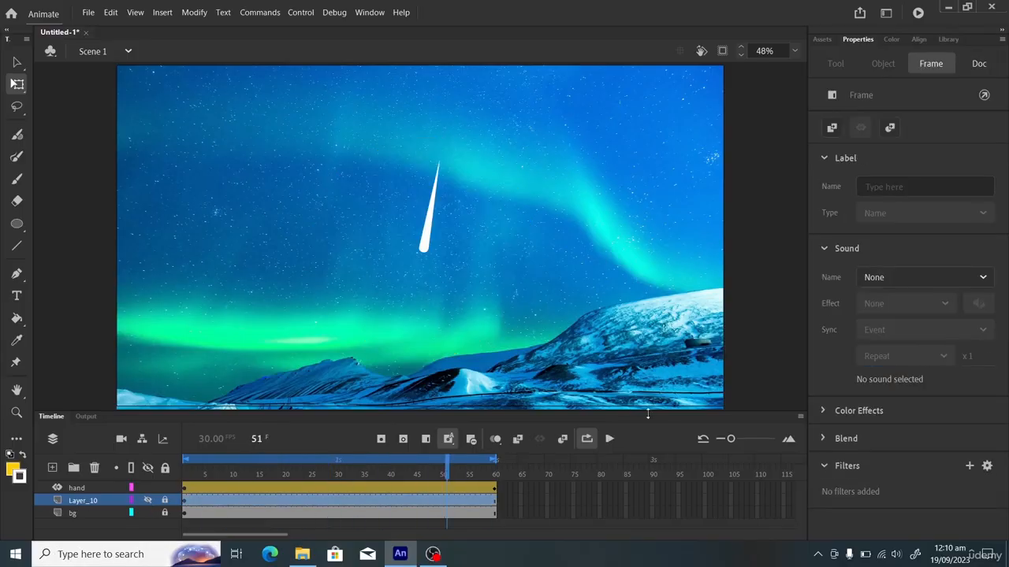
Play the hand's looping rotation again, pause it, and return to frame 1
{"action": "left_click", "coordinate": [609, 439]}
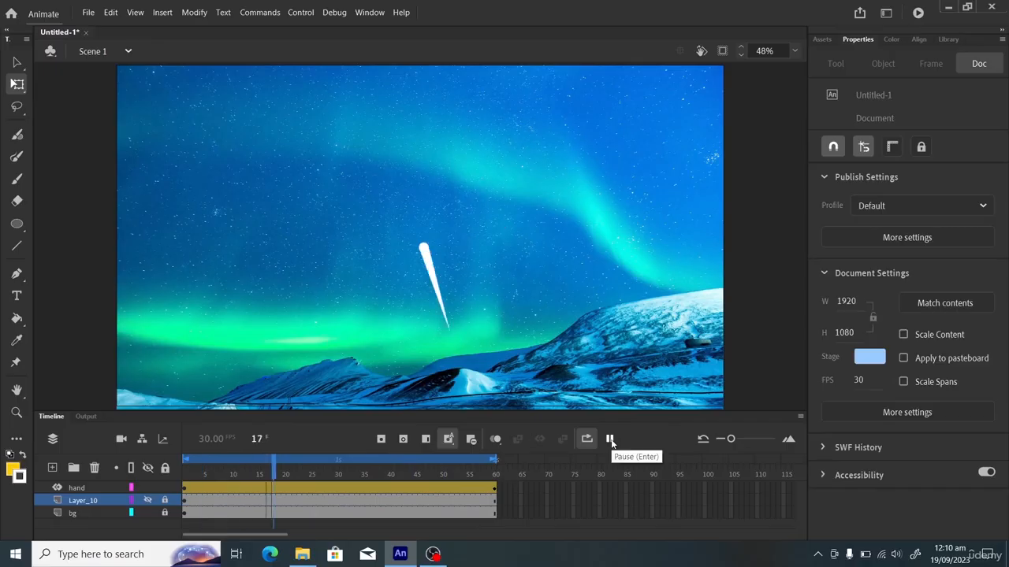
{"action": "left_click", "coordinate": [609, 439]}
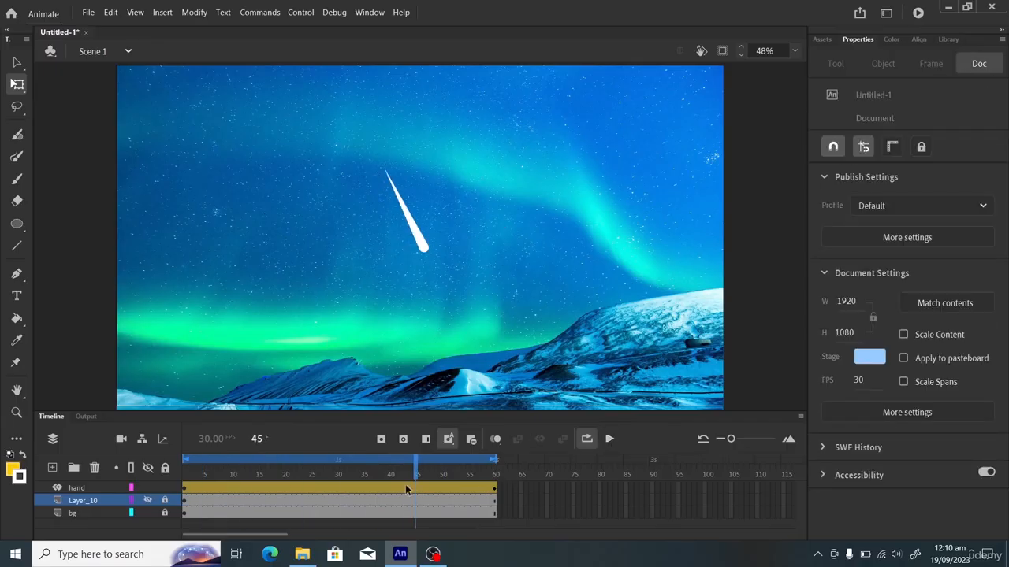
{"action": "left_click_drag", "start_coordinate": [417, 478], "coordinate": [130, 483]}
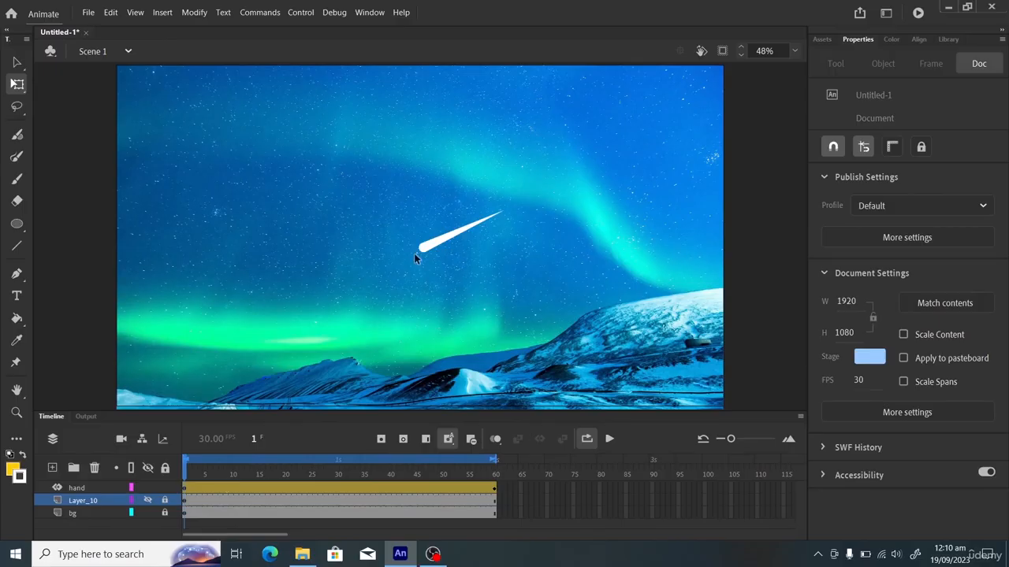
Move the hand to about X 40, Y 413 at frame 1 and to about X 1622, Y 422 at frame 60
{"action": "left_click", "coordinate": [96, 487]}
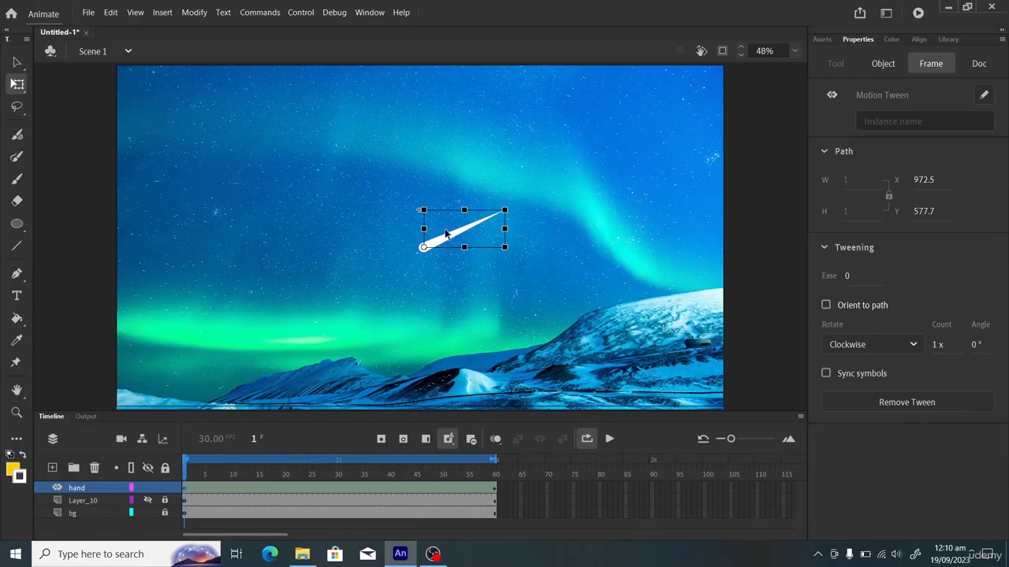
{"action": "left_click_drag", "start_coordinate": [446, 242], "coordinate": [153, 227]}
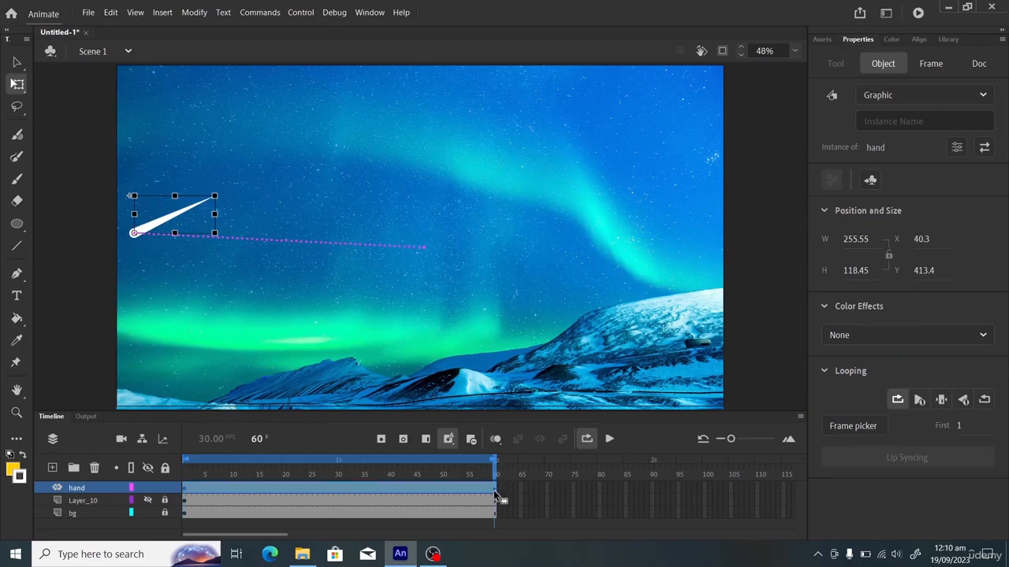
{"action": "left_click", "coordinate": [493, 490]}
{"action": "left_click_drag", "start_coordinate": [436, 245], "coordinate": [652, 230]}
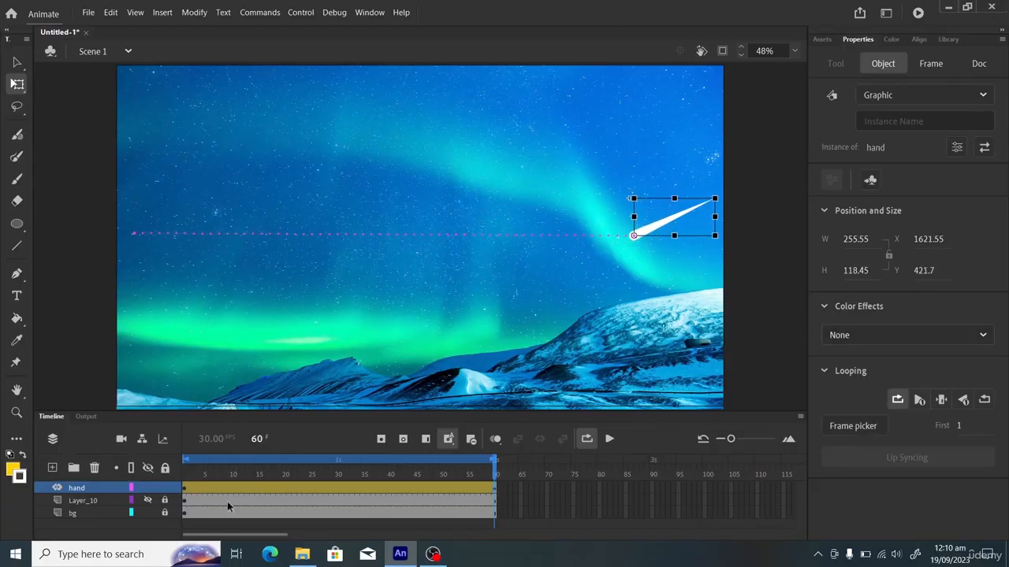
Turn on Orient to path for the hand's motion tween and play the animation from frame 1
{"action": "left_click", "coordinate": [255, 488]}
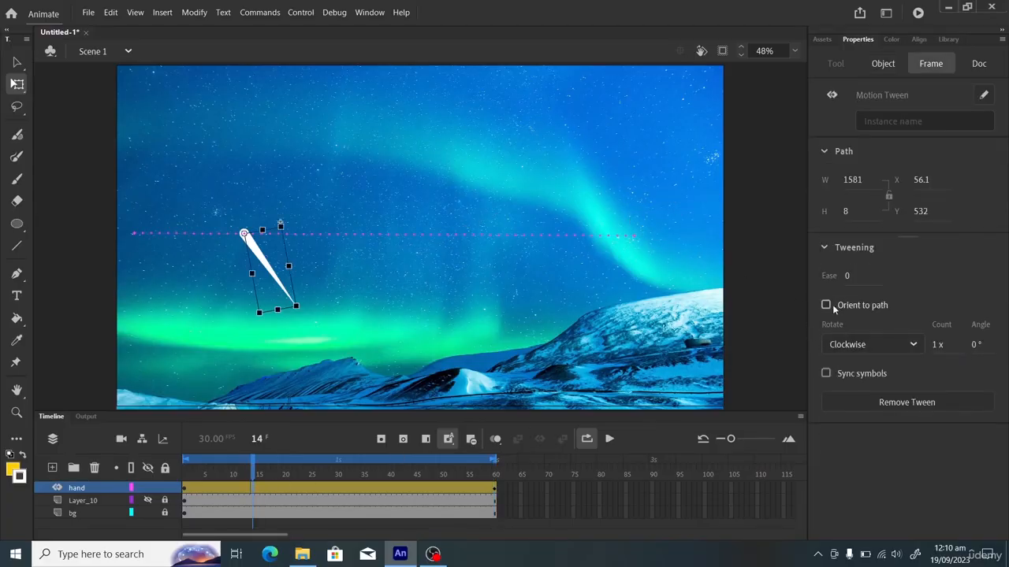
{"action": "left_click", "coordinate": [826, 305]}
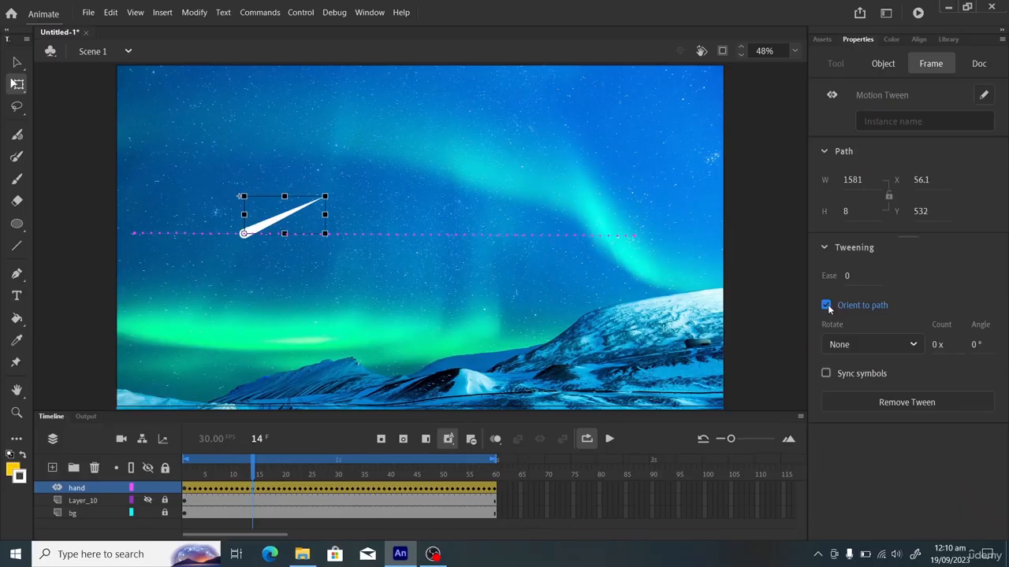
{"action": "left_click_drag", "start_coordinate": [254, 475], "coordinate": [150, 477]}
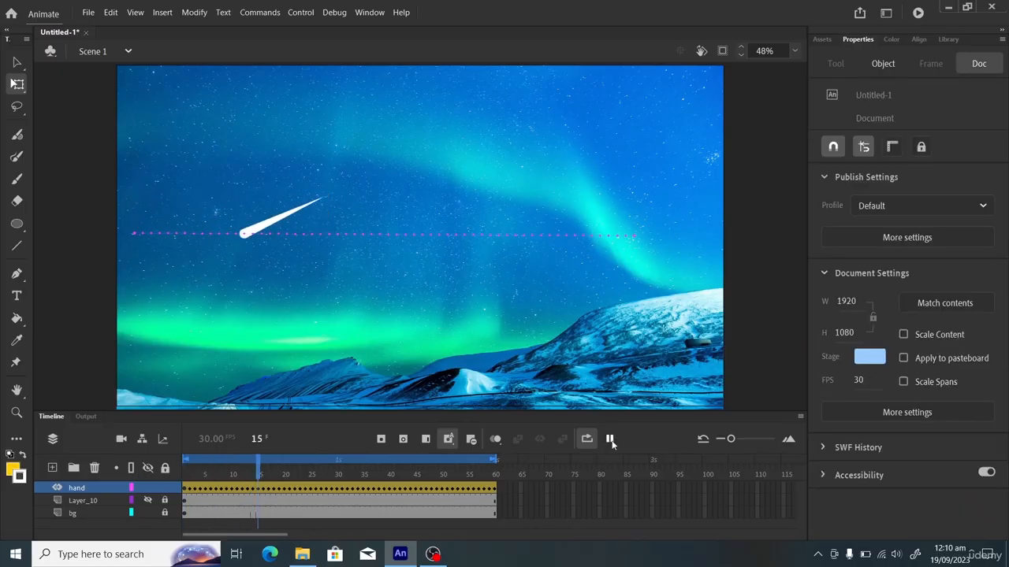
{"action": "left_click", "coordinate": [611, 440]}
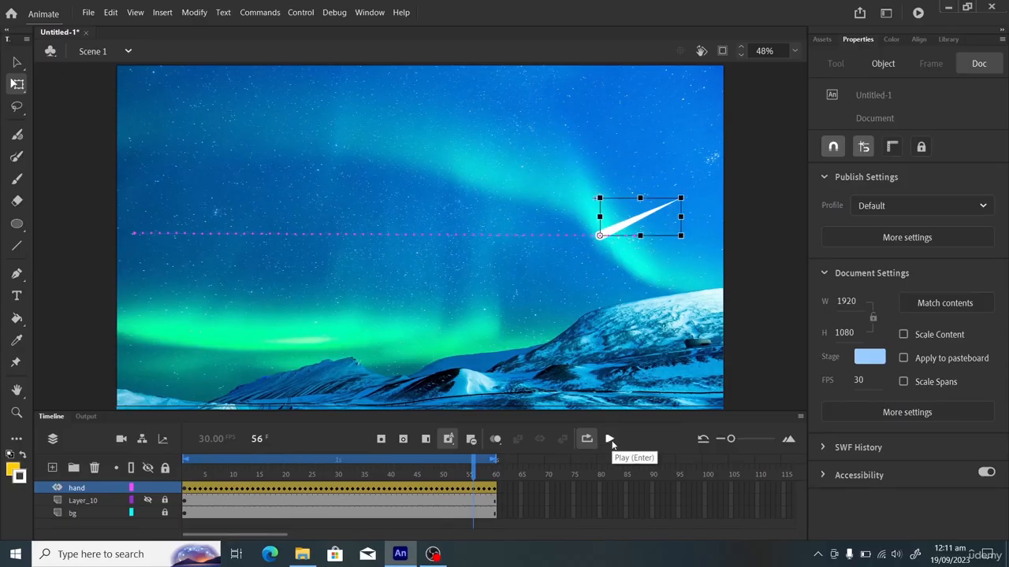
Undo the Orient to path setting and the hand's moves across the stage
{"action": "key", "text": "ctrl+z"}
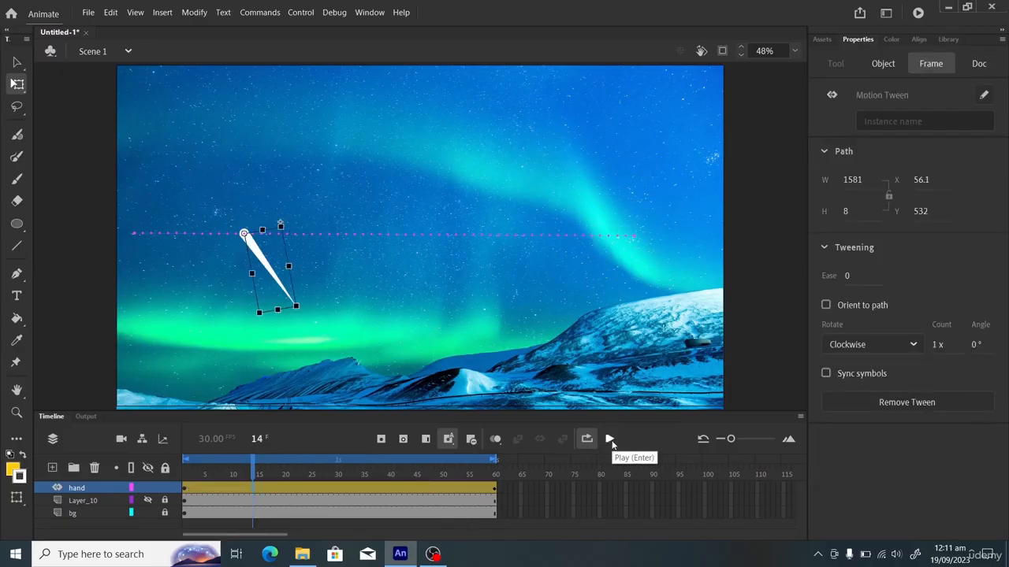
{"action": "left_click", "coordinate": [290, 487]}
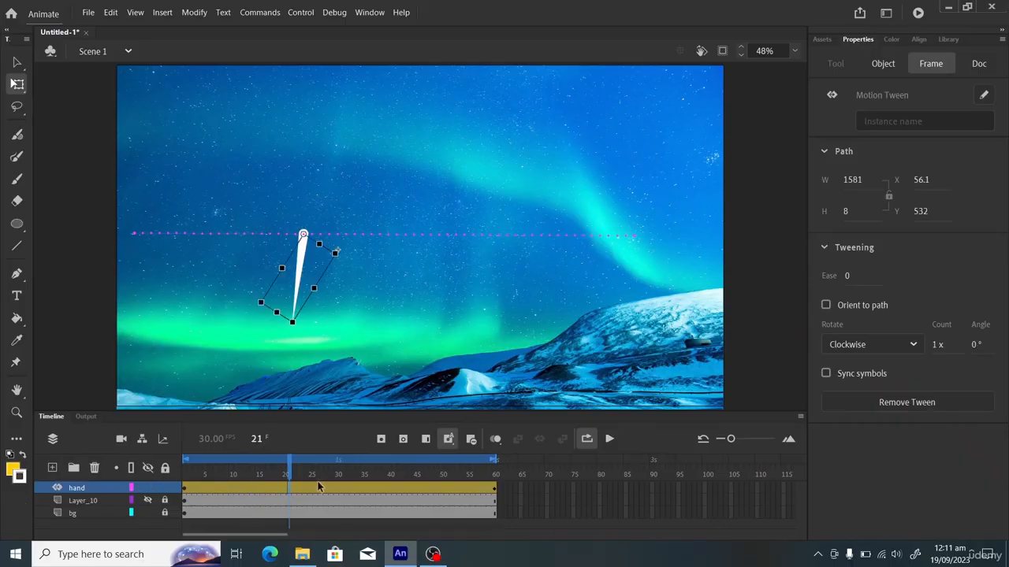
{"action": "key", "text": "ctrl+z"}
{"action": "key", "text": "ctrl+z"}
{"action": "key", "text": "ctrl+z"}
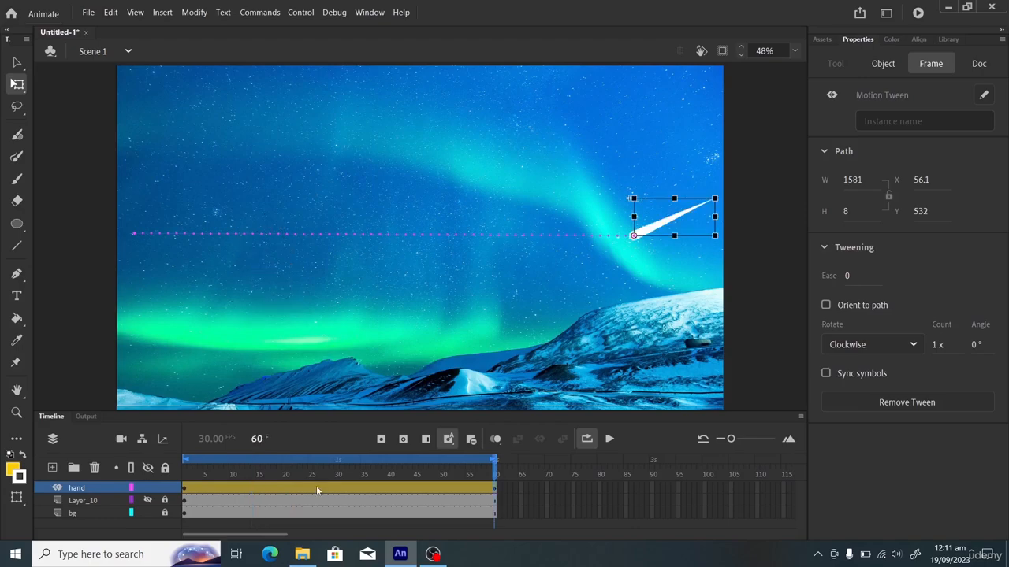
{"action": "key", "text": "ctrl+z"}
{"action": "key", "text": "ctrl+z"}
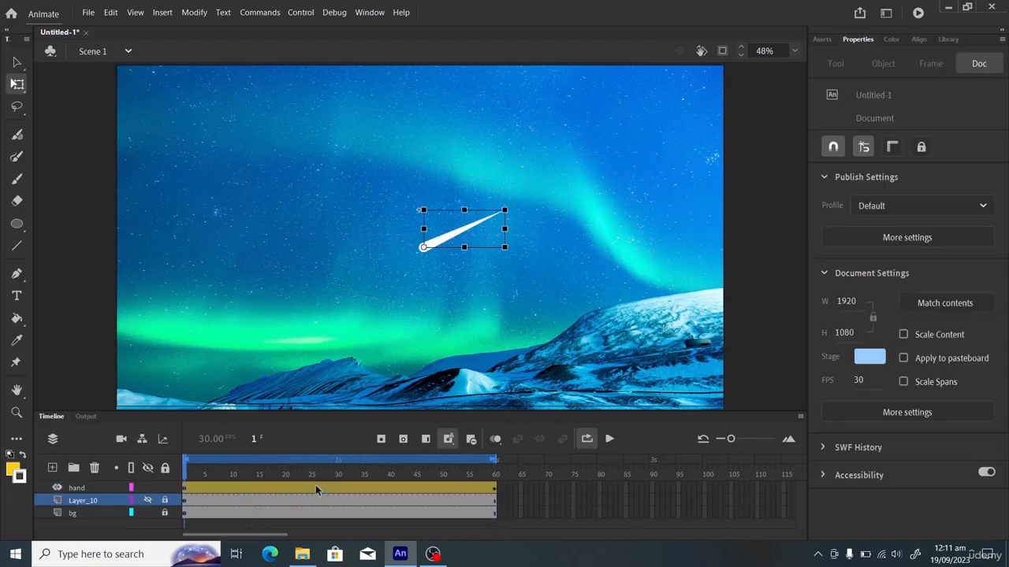
Open the motion editor for the hand's tween, enlarge the timeline area, and show the Y location graph from frame 1
{"action": "left_click", "coordinate": [315, 485]}
{"action": "double_click", "coordinate": [327, 486]}
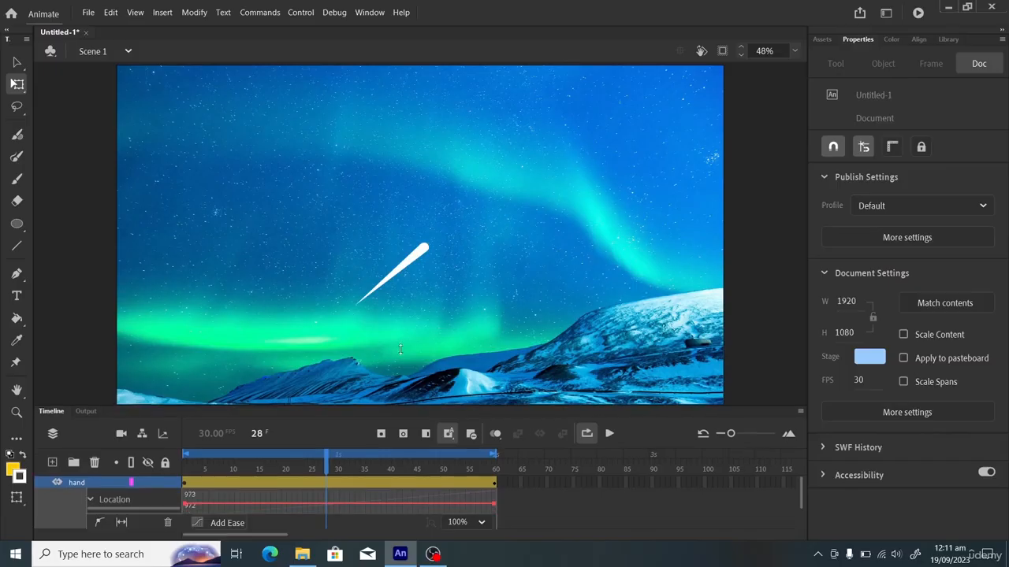
{"action": "left_click_drag", "start_coordinate": [395, 413], "coordinate": [408, 256]}
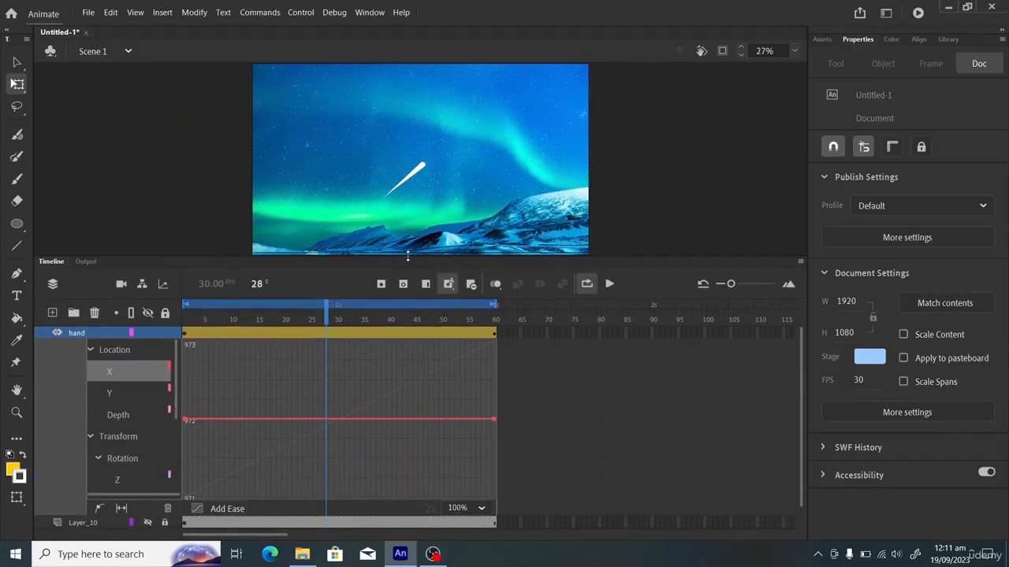
{"action": "left_click_drag", "start_coordinate": [324, 318], "coordinate": [165, 359]}
{"action": "left_click", "coordinate": [113, 396]}
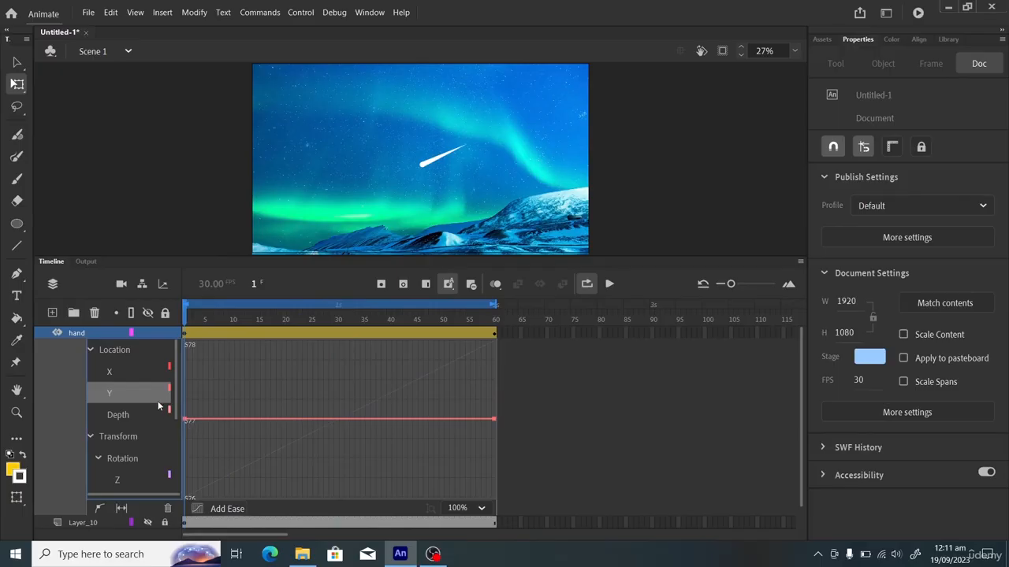
Move the hand up to about Y 414 at frame 30, then play the tween while comparing the Y and X location graphs
{"action": "left_click", "coordinate": [336, 331]}
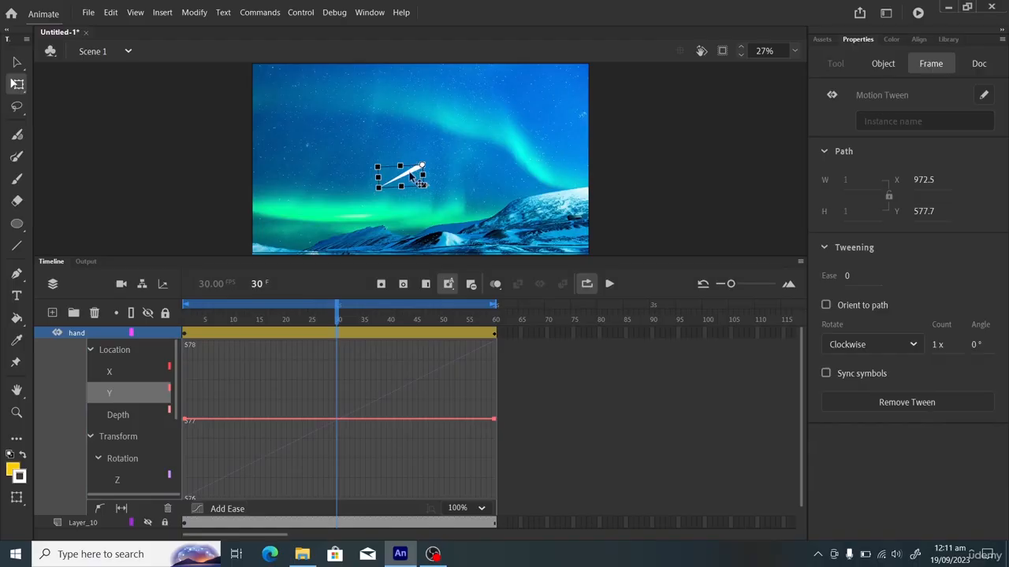
{"action": "left_click_drag", "start_coordinate": [411, 176], "coordinate": [407, 124]}
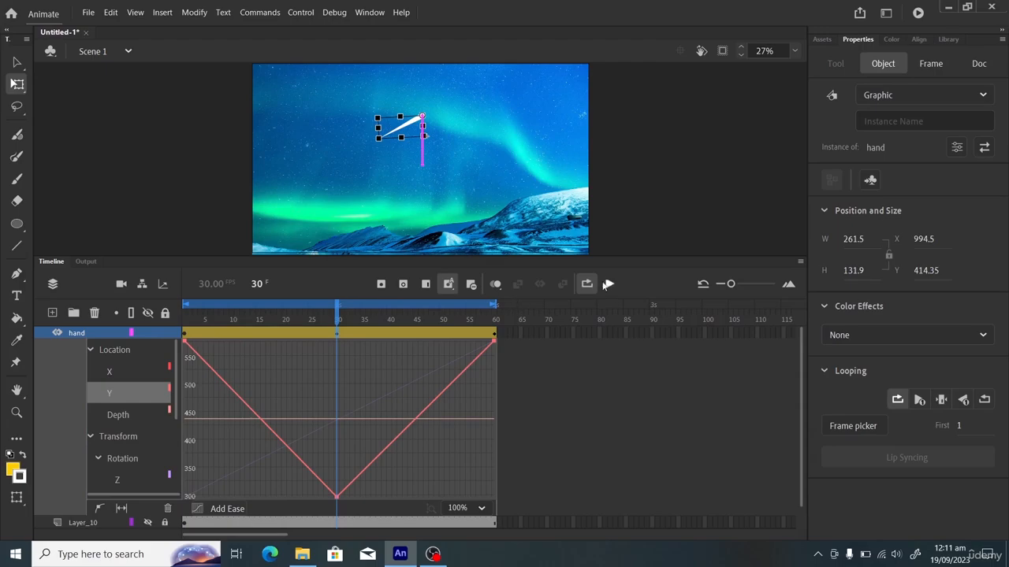
{"action": "left_click", "coordinate": [609, 285]}
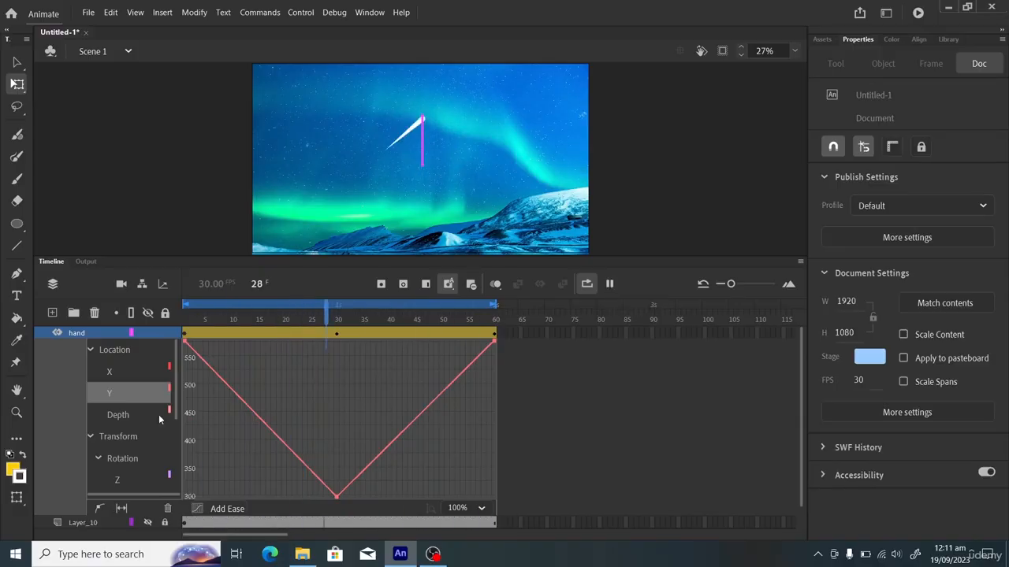
{"action": "left_click", "coordinate": [118, 372]}
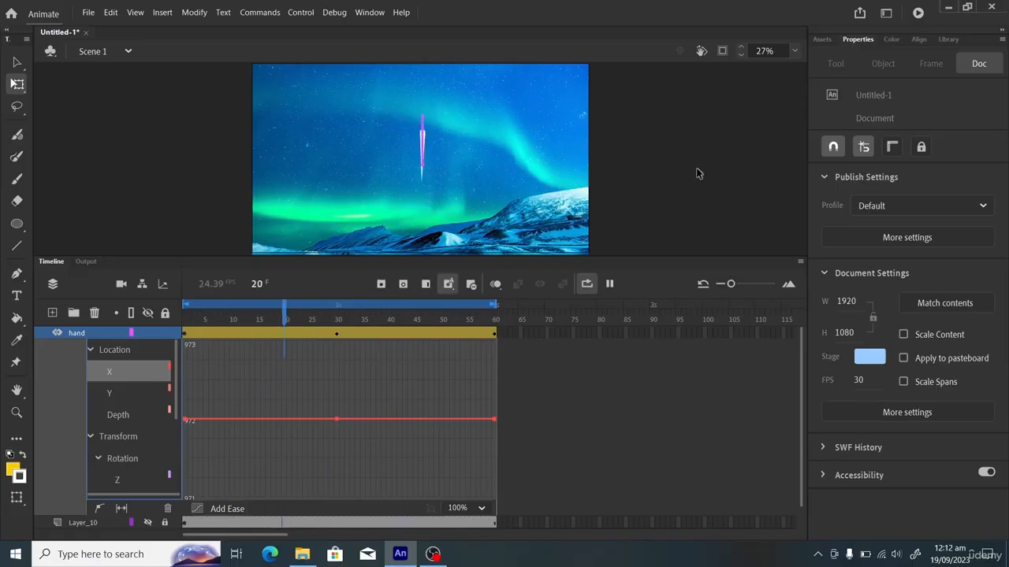
{"action": "left_click", "coordinate": [609, 285]}
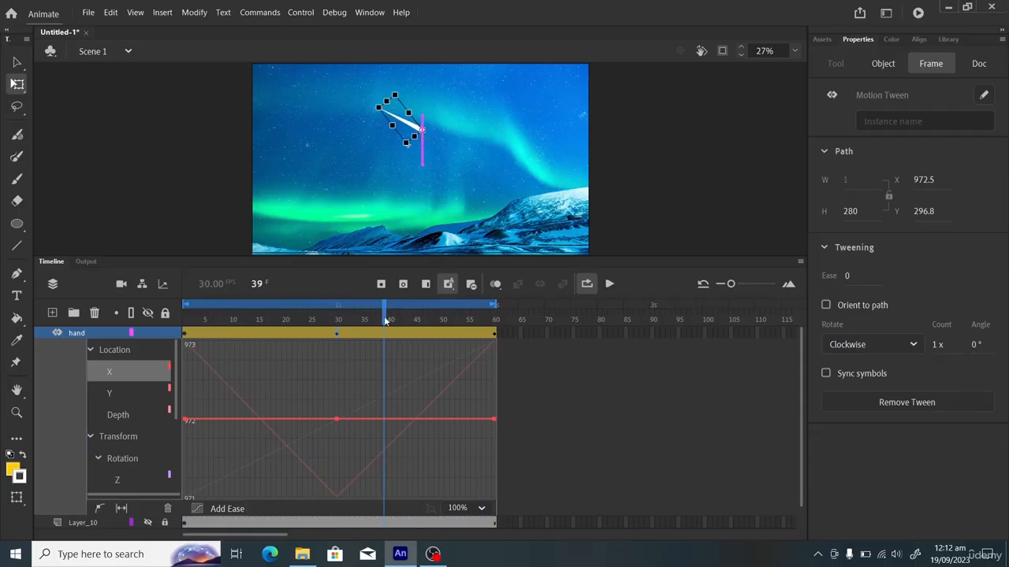
At frame 16, shift the hand's transformation point and move the hand left to about X 737, Y 465
{"action": "left_click_drag", "start_coordinate": [386, 321], "coordinate": [267, 322]}
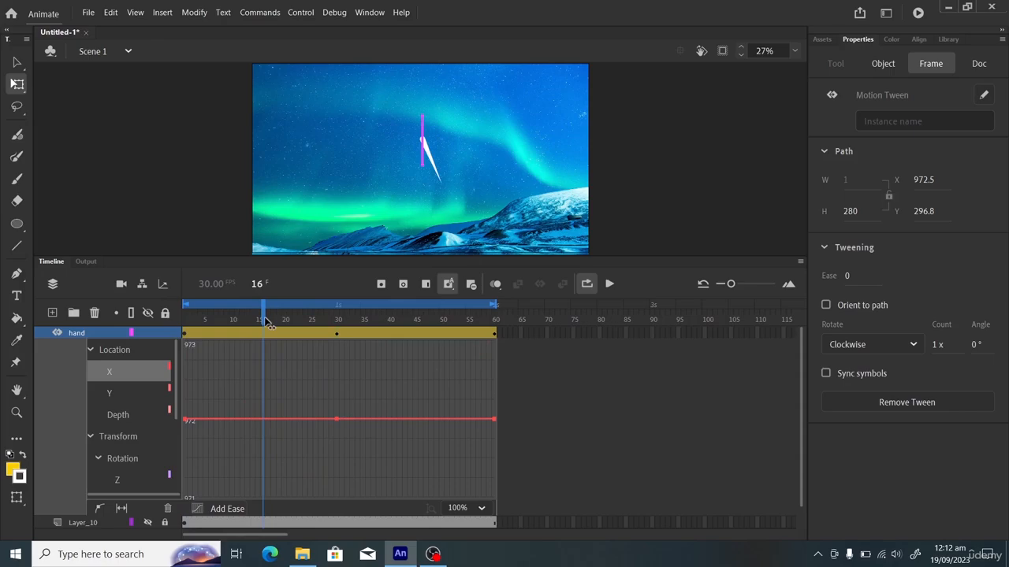
{"action": "left_click", "coordinate": [266, 334]}
{"action": "left_click", "coordinate": [263, 334]}
{"action": "left_click", "coordinate": [423, 142]}
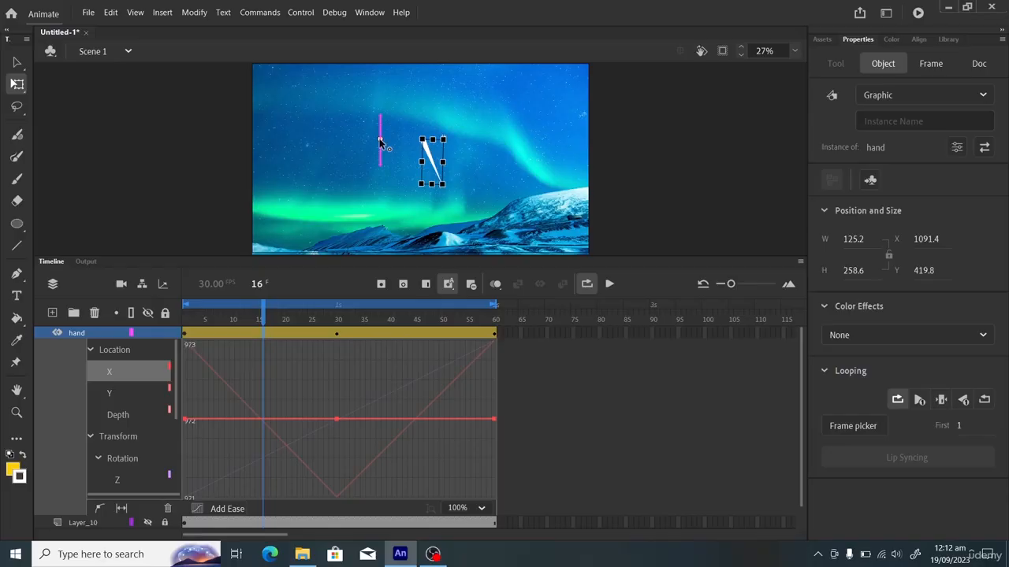
{"action": "left_click_drag", "start_coordinate": [380, 142], "coordinate": [450, 165]}
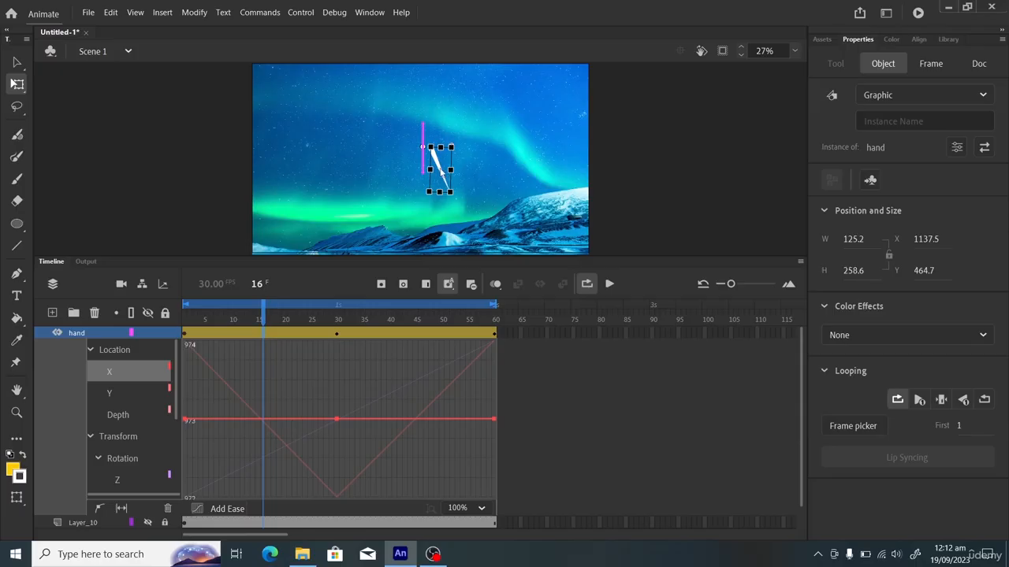
{"action": "left_click_drag", "start_coordinate": [442, 170], "coordinate": [370, 170]}
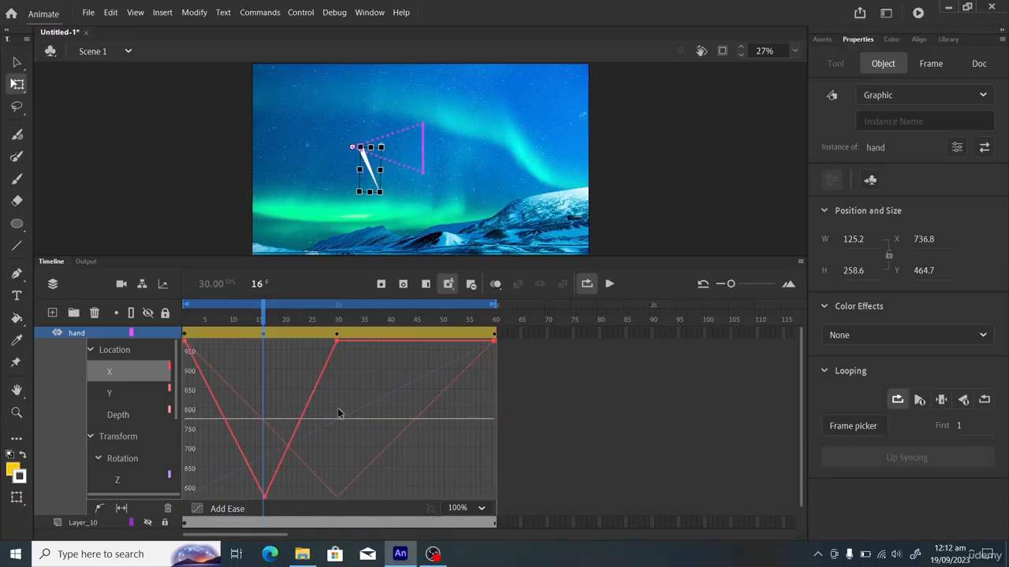
Play the hand along its triangular motion path, pause it, and close the tween's motion editor
{"action": "left_click", "coordinate": [610, 284]}
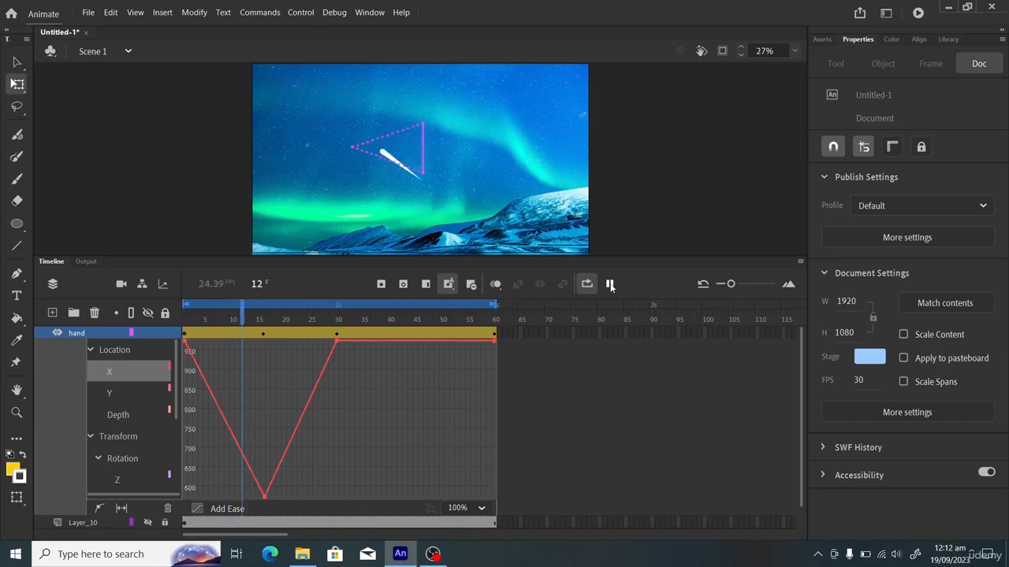
{"action": "left_click", "coordinate": [610, 285]}
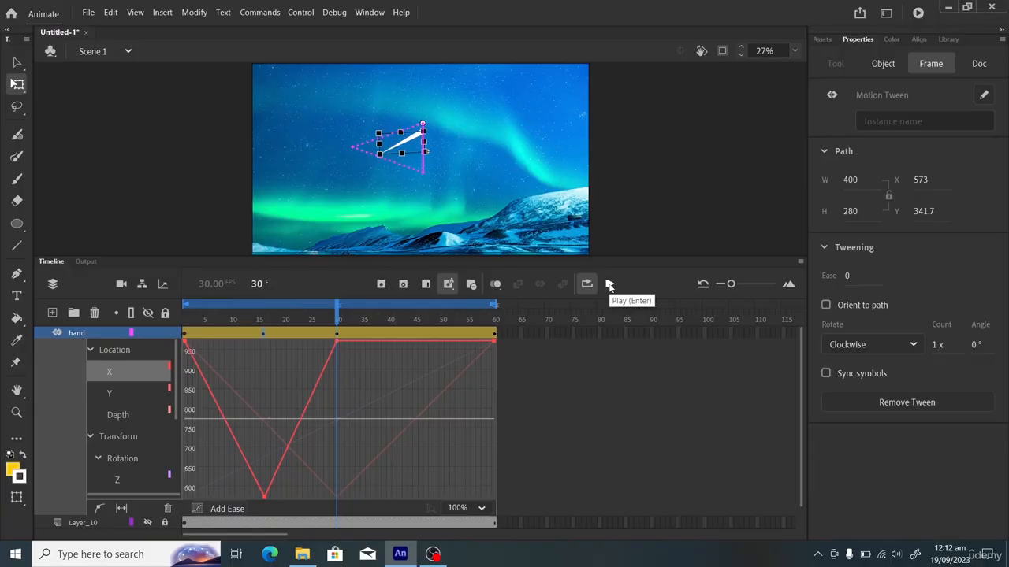
{"action": "double_click", "coordinate": [412, 336]}
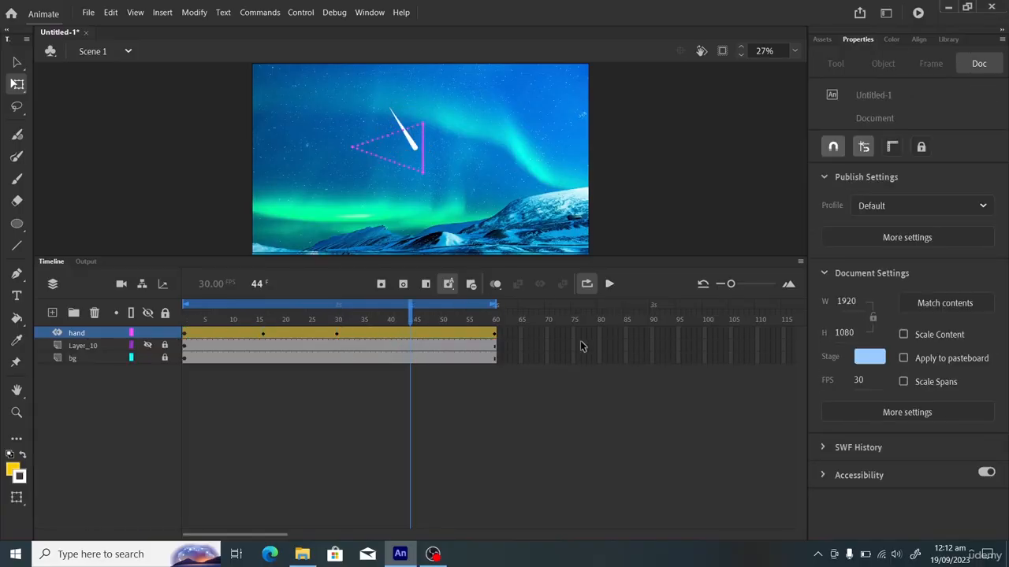
Undo the hand's position changes at frames 16 and 30
{"action": "key", "text": "ctrl+z"}
{"action": "key", "text": "ctrl+z"}
{"action": "key", "text": "ctrl+z"}
{"action": "key", "text": "ctrl+z"}
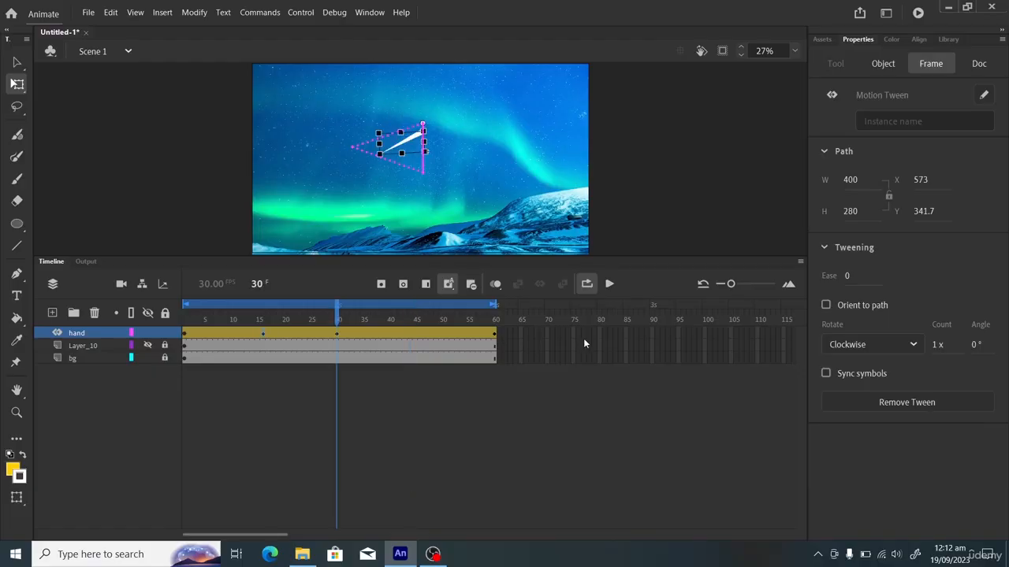
{"action": "key", "text": "ctrl+z"}
{"action": "key", "text": "ctrl+z"}
{"action": "key", "text": "ctrl+z"}
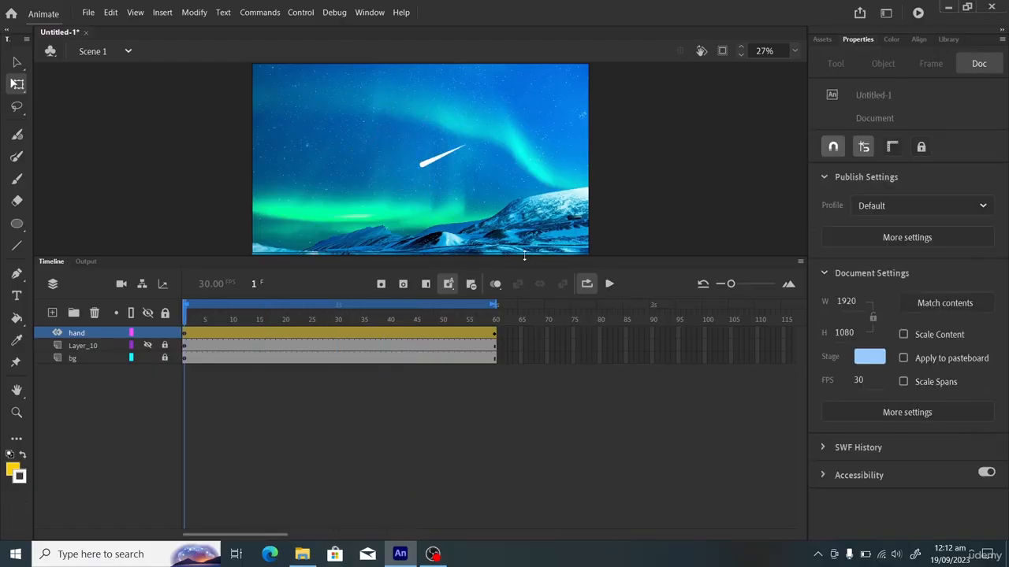
Restore the larger stage area and delete the hand layer
{"action": "left_click_drag", "start_coordinate": [524, 256], "coordinate": [551, 416]}
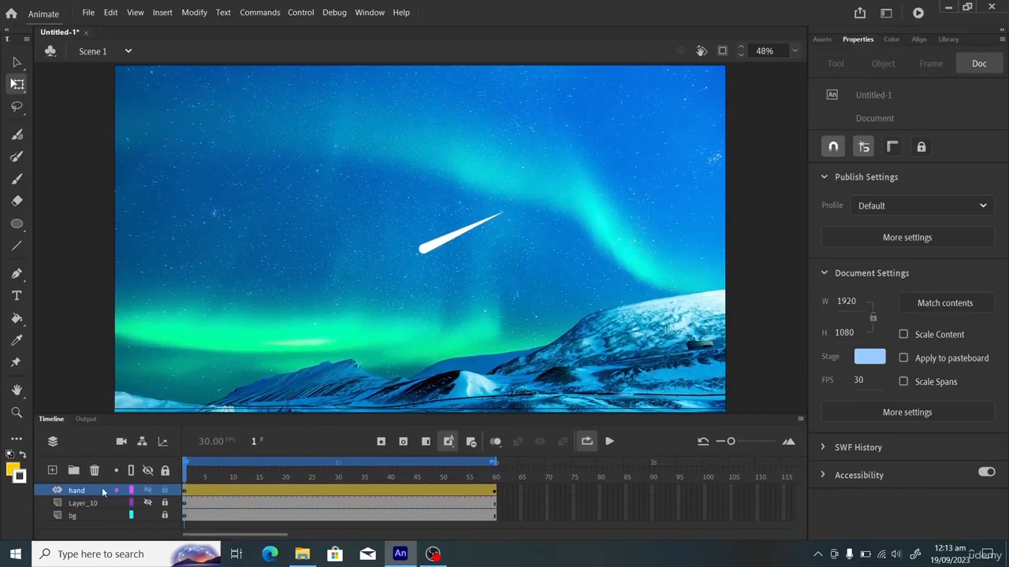
{"action": "left_click", "coordinate": [94, 470]}
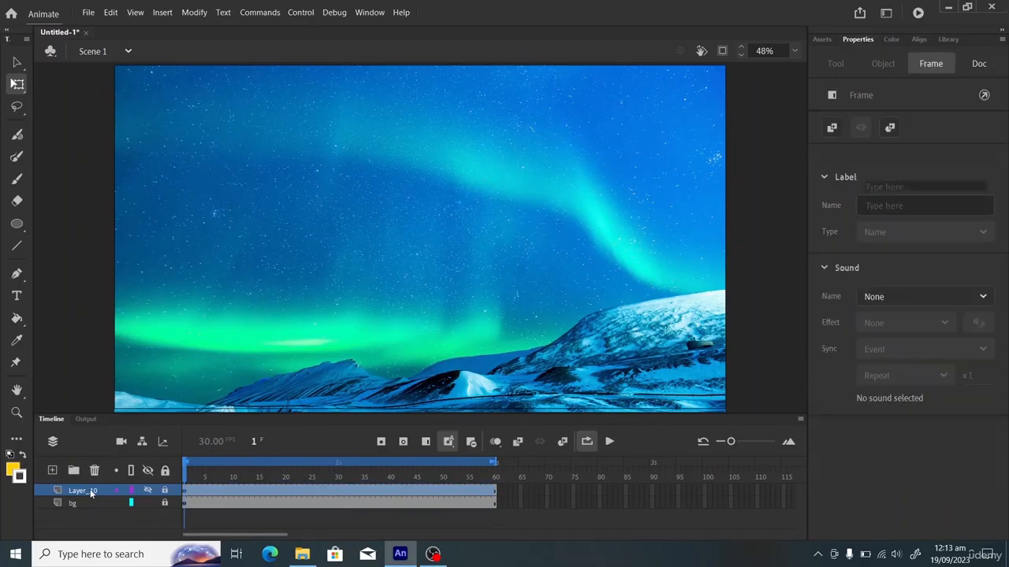
Show and unlock the layer that holds the yellow circle
{"action": "left_click", "coordinate": [147, 491]}
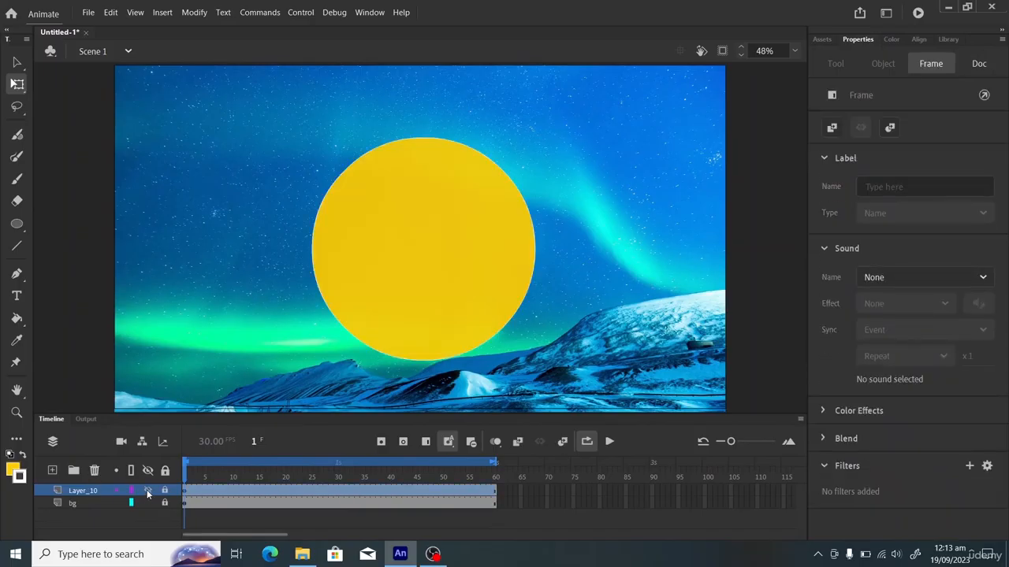
{"action": "left_click", "coordinate": [18, 82]}
{"action": "left_click", "coordinate": [463, 297]}
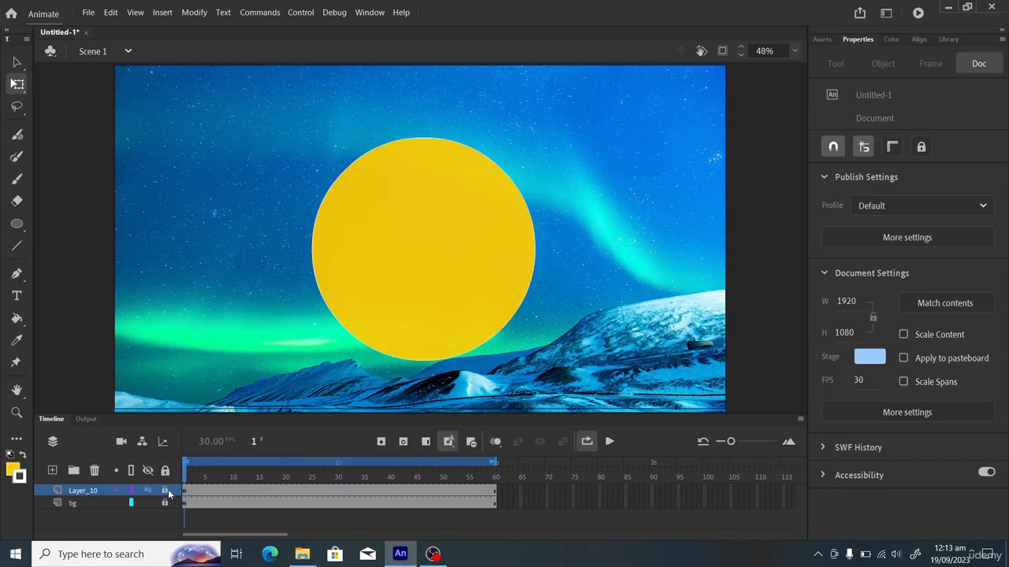
{"action": "left_click", "coordinate": [164, 490]}
Shrink the yellow circle to about 169 px and place it near the stage's left edge, at about X 25, Y 336
{"action": "left_click", "coordinate": [477, 287]}
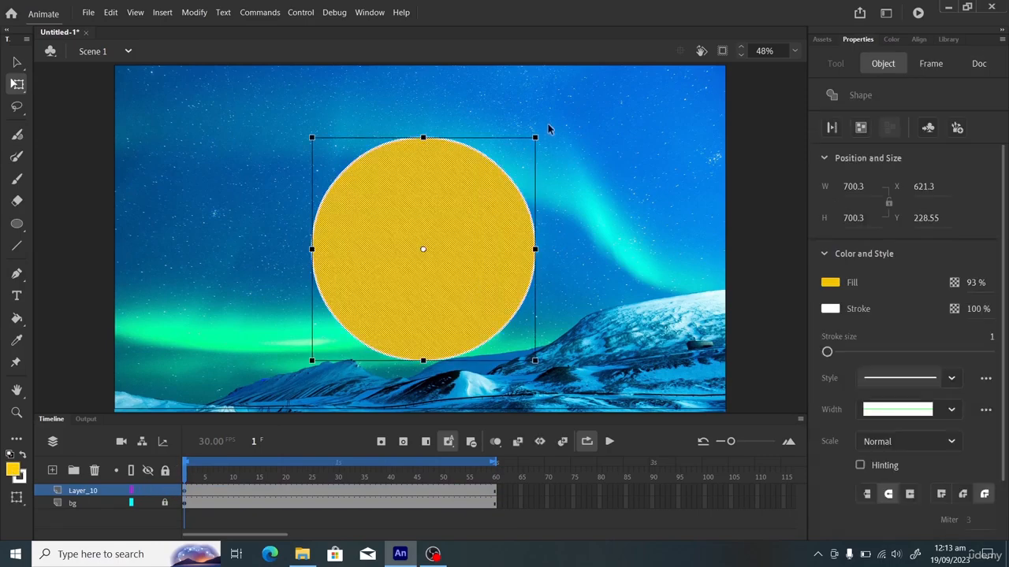
{"action": "left_click_drag", "start_coordinate": [536, 138], "coordinate": [471, 195]}
{"action": "key", "text": "ctrl+z"}
{"action": "left_click_drag", "start_coordinate": [535, 137], "coordinate": [175, 224]}
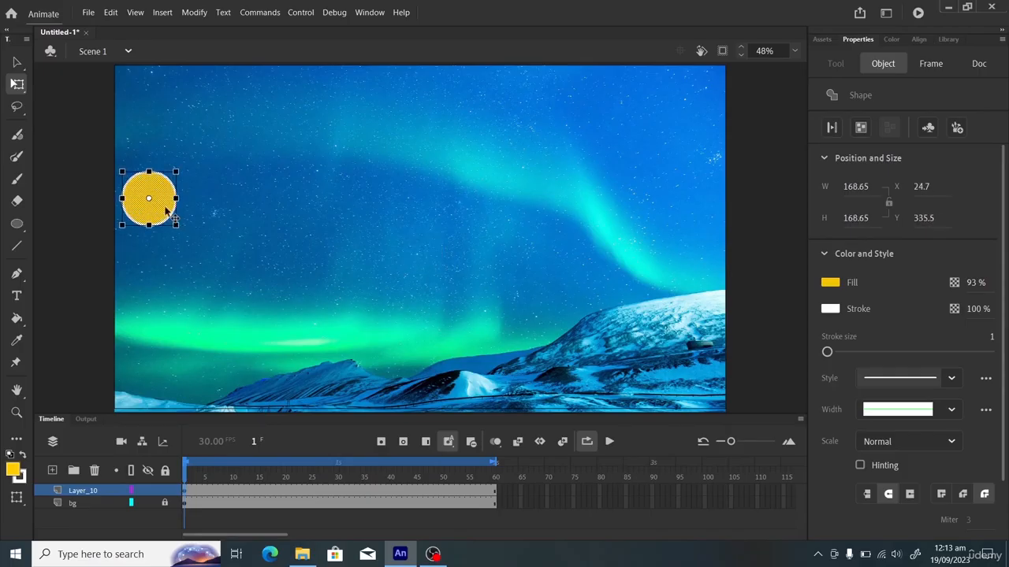
Insert a keyframe at frame 60 of the circle's layer and clear the circle from that frame
{"action": "left_click", "coordinate": [494, 491]}
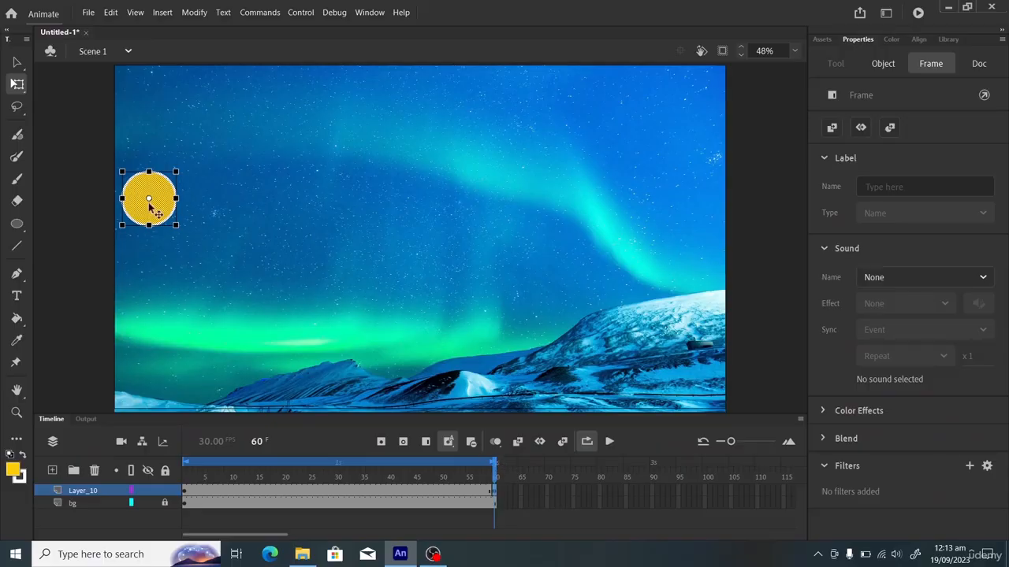
{"action": "key", "text": "Delete"}
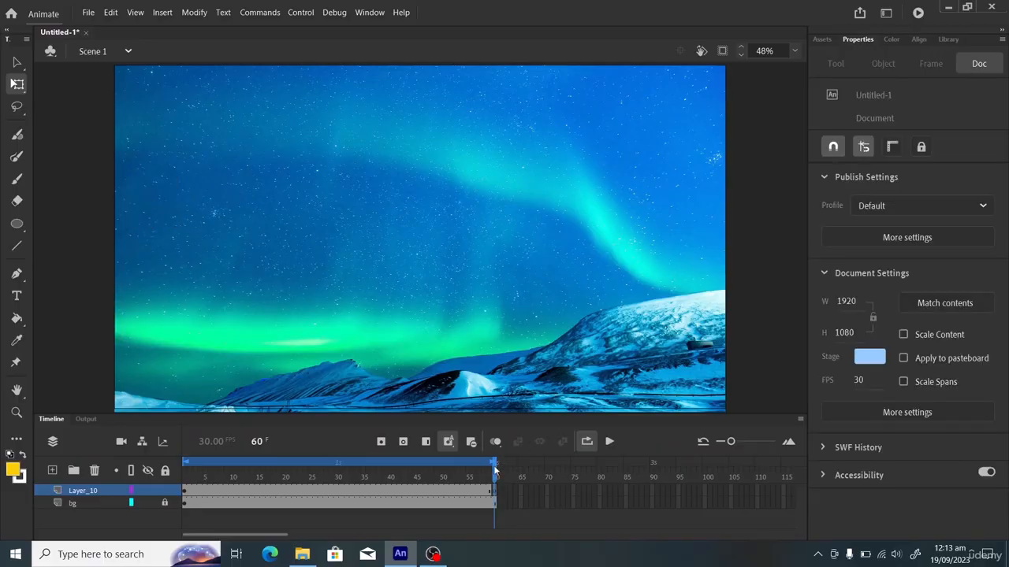
{"action": "key", "text": "ctrl+z"}
{"action": "left_click", "coordinate": [452, 477]}
{"action": "left_click_drag", "start_coordinate": [744, 442], "coordinate": [737, 446]}
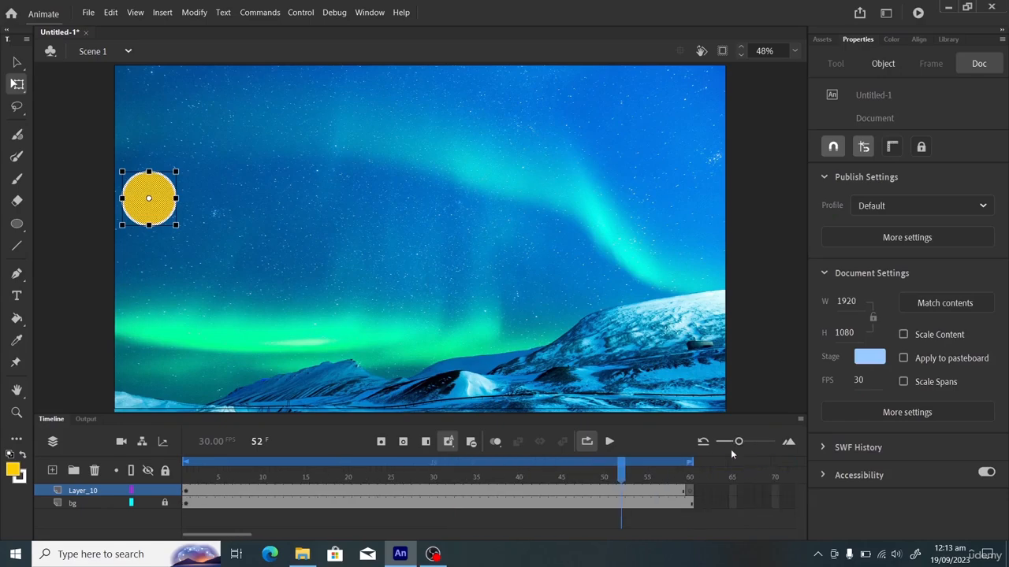
{"action": "left_click", "coordinate": [691, 492]}
{"action": "key", "text": "Return"}
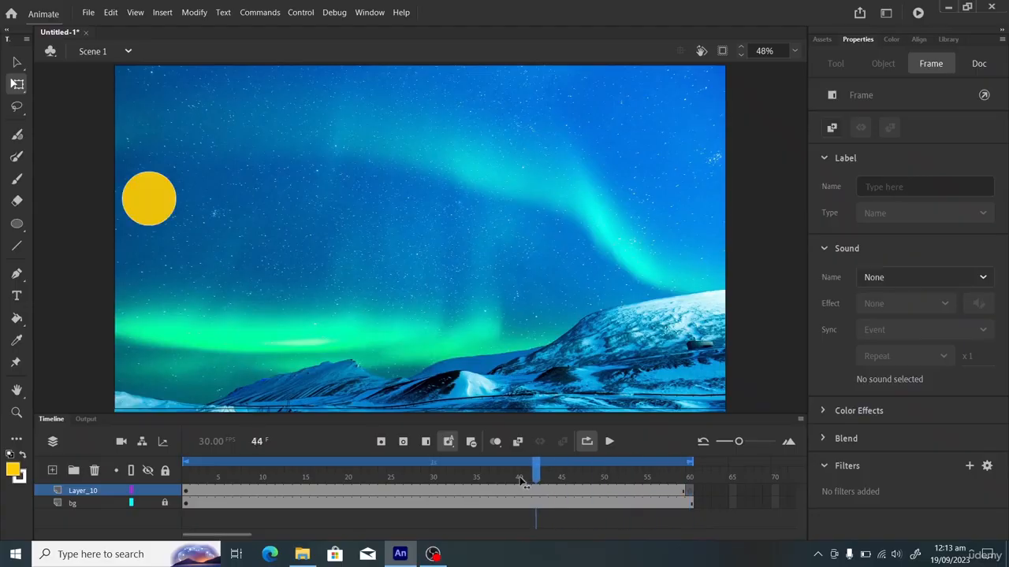
{"action": "left_click", "coordinate": [702, 498]}
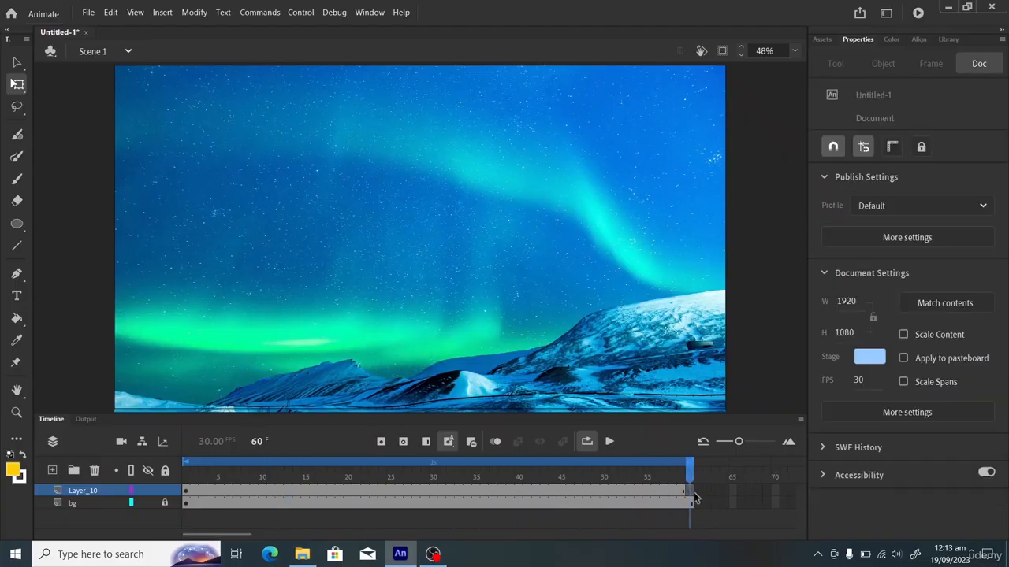
{"action": "left_click", "coordinate": [691, 495]}
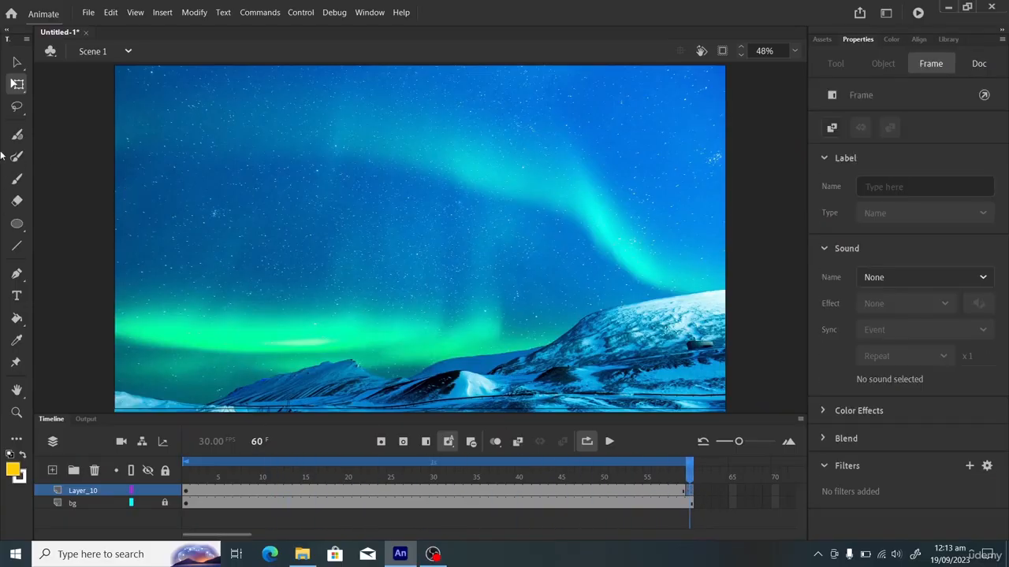
At frame 60, draw a yellow square with a uniform-width white stroke on the right side of the aurora sky
{"action": "left_click", "coordinate": [17, 227]}
{"action": "left_click", "coordinate": [17, 228]}
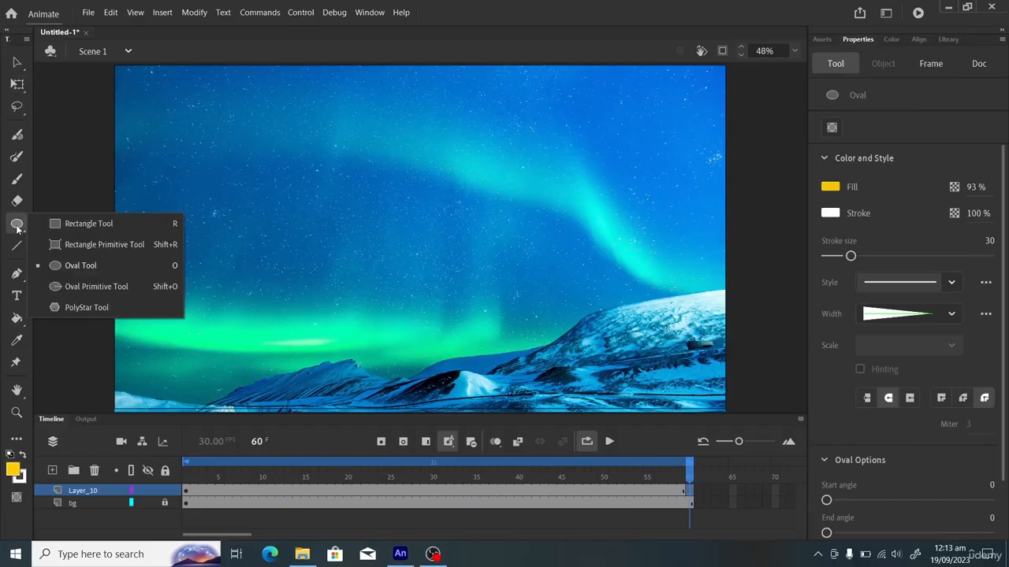
{"action": "left_click", "coordinate": [85, 225]}
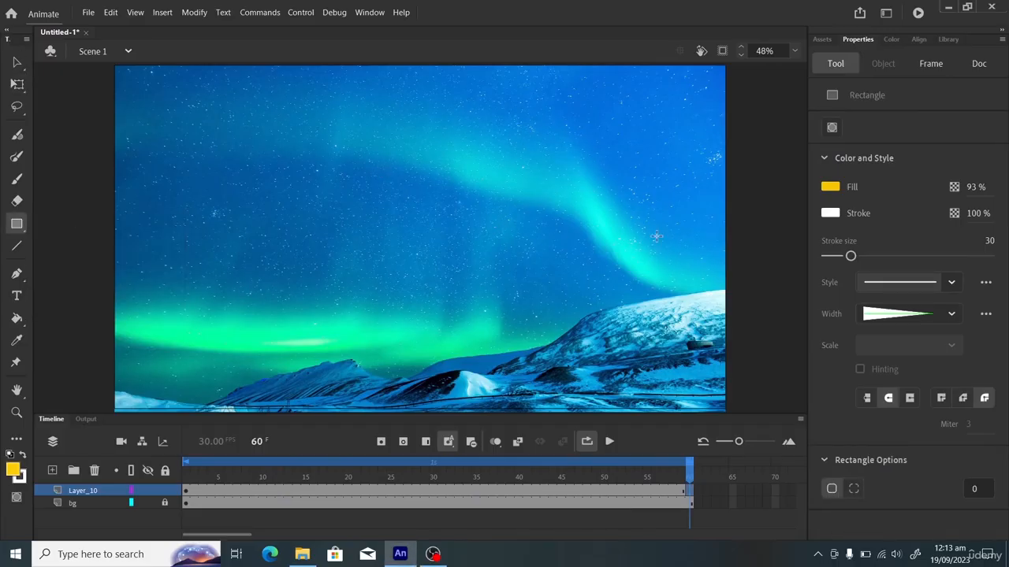
{"action": "left_click_drag", "start_coordinate": [627, 203], "coordinate": [696, 281]}
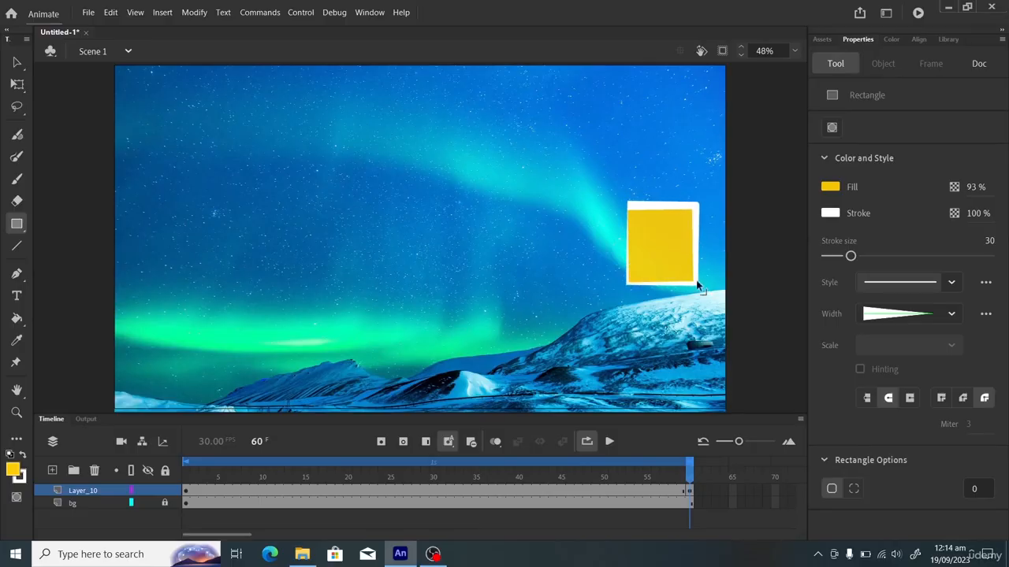
{"action": "key", "text": "ctrl+z"}
{"action": "left_click", "coordinate": [911, 314]}
{"action": "left_click", "coordinate": [915, 334]}
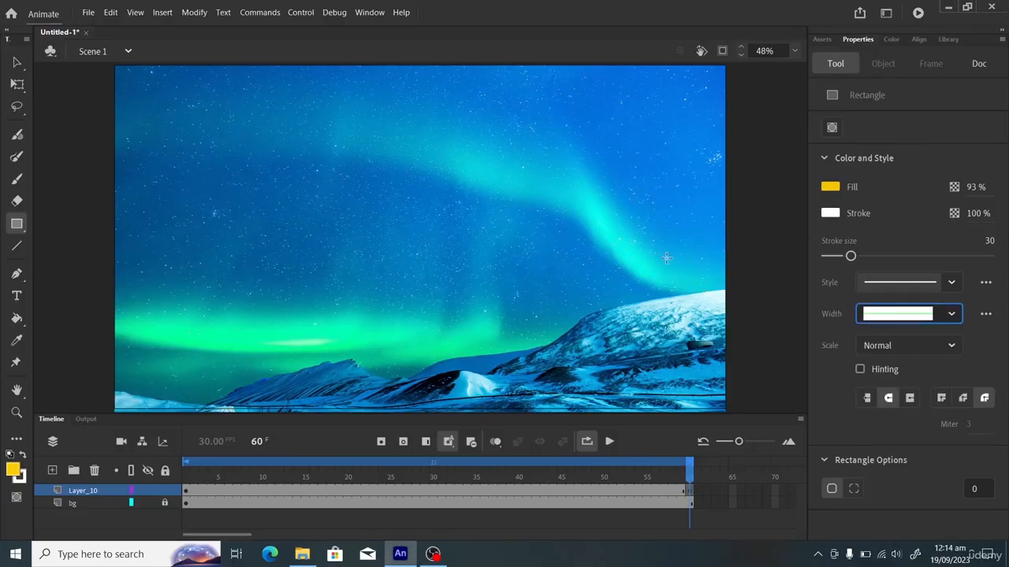
{"action": "mouse_move", "coordinate": [587, 205]}
{"action": "left_mouse_down"}
{"action": "mouse_move", "coordinate": [636, 238]}
{"action": "mouse_move", "coordinate": [678, 297]}
{"action": "left_mouse_up"}
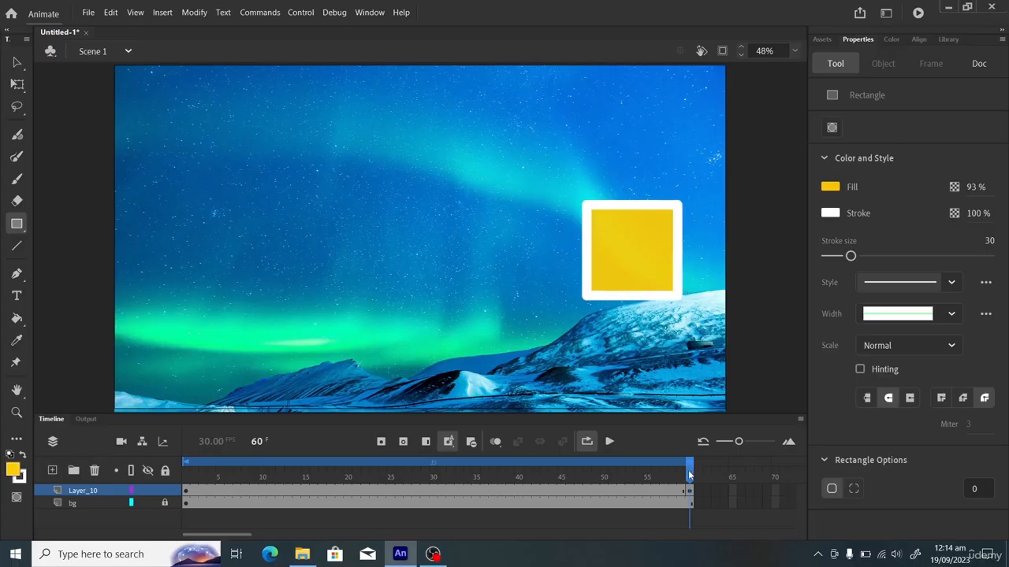
Create a shape tween between the circle at frame 1 and the square at frame 60
{"action": "left_click_drag", "start_coordinate": [690, 471], "coordinate": [426, 471]}
{"action": "right_click", "coordinate": [442, 488]}
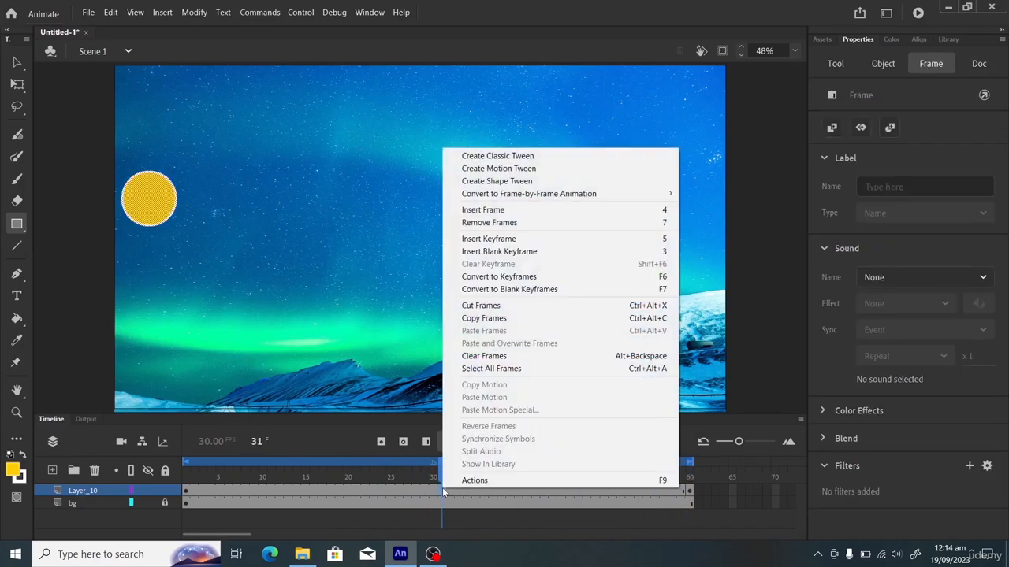
{"action": "left_click", "coordinate": [506, 181]}
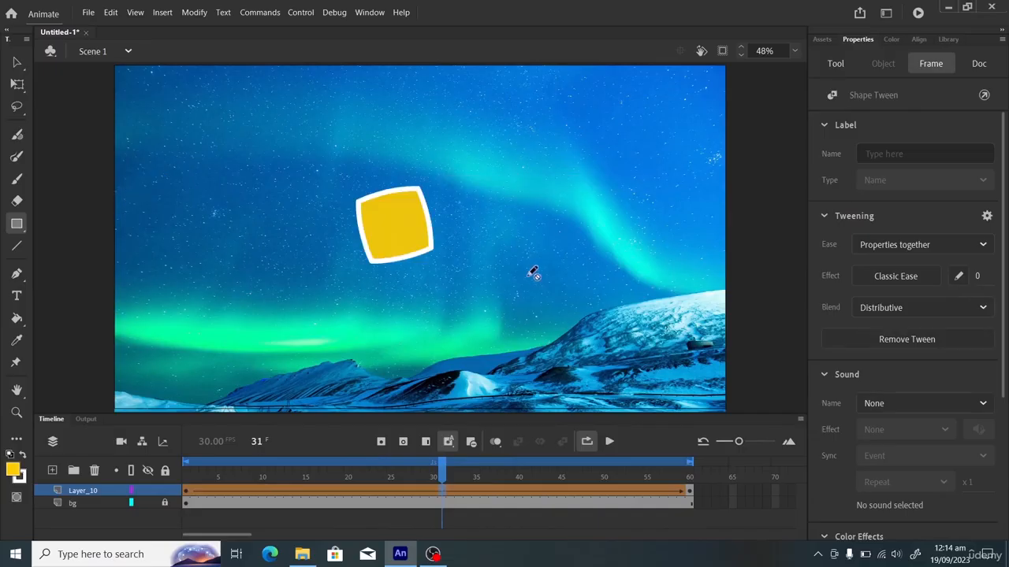
Play the circle-to-square shape tween from frame 1 and pause it
{"action": "left_click_drag", "start_coordinate": [445, 463], "coordinate": [148, 479]}
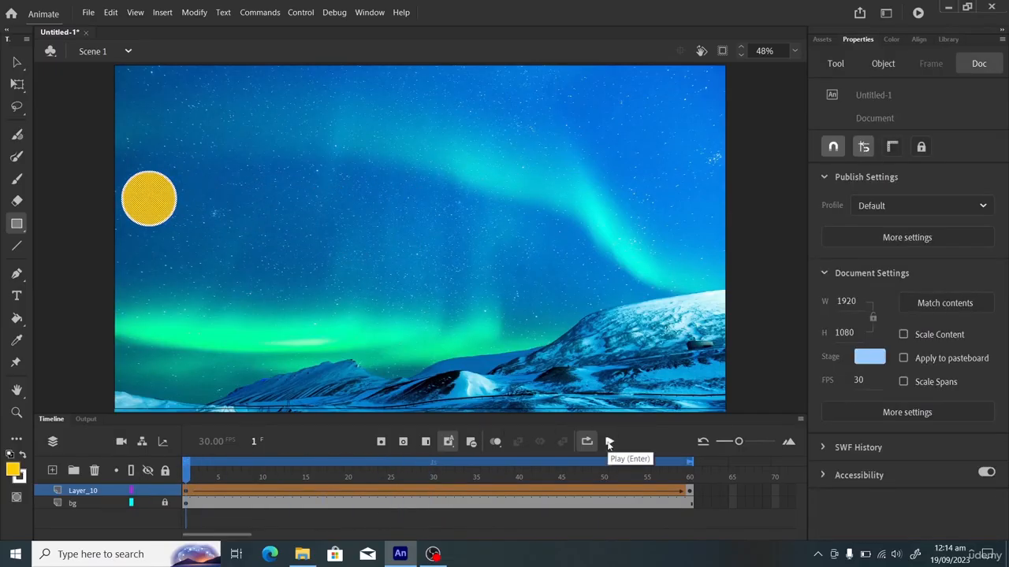
{"action": "left_click", "coordinate": [609, 442]}
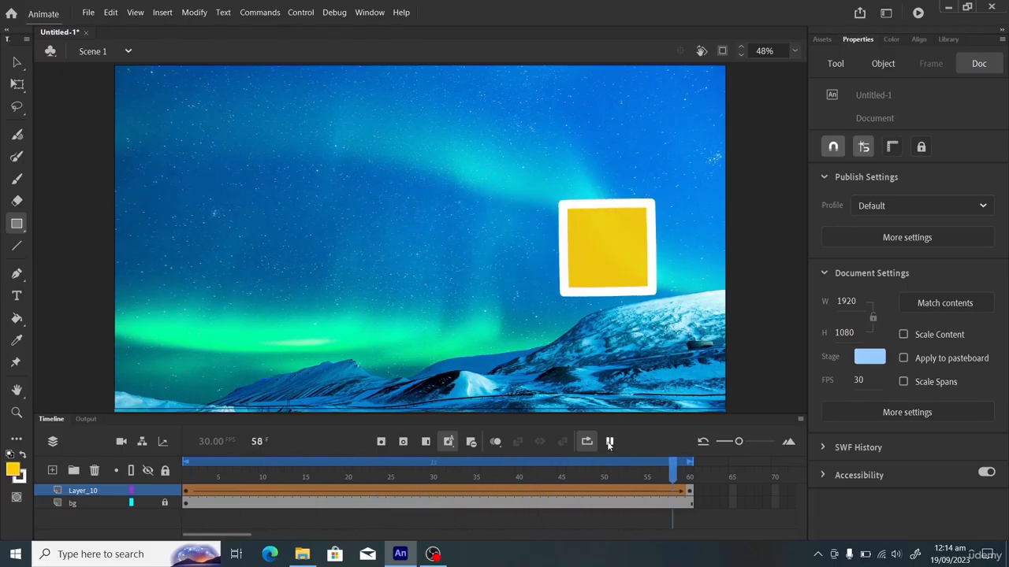
{"action": "left_click", "coordinate": [609, 443]}
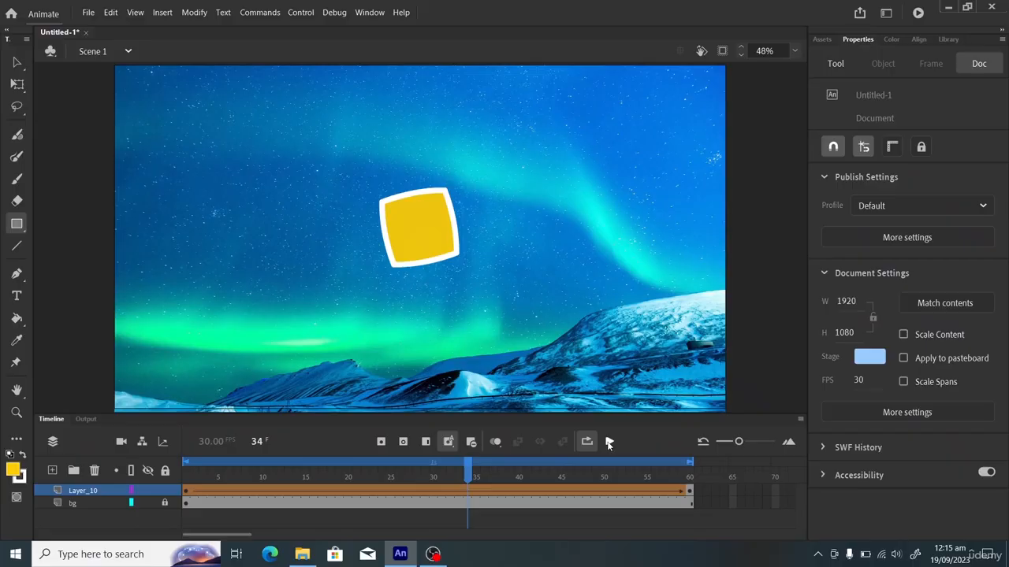
Insert a keyframe at frame 30 and replace its shape with a PolyStar pentagon whose fill is about 675 by 684 px
{"action": "left_click", "coordinate": [433, 492]}
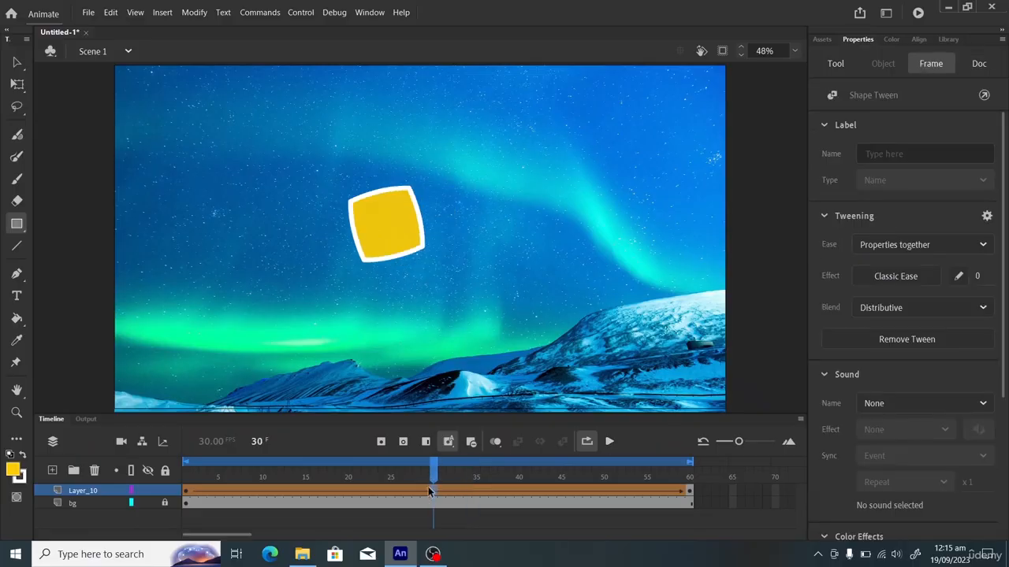
{"action": "key", "text": "F6"}
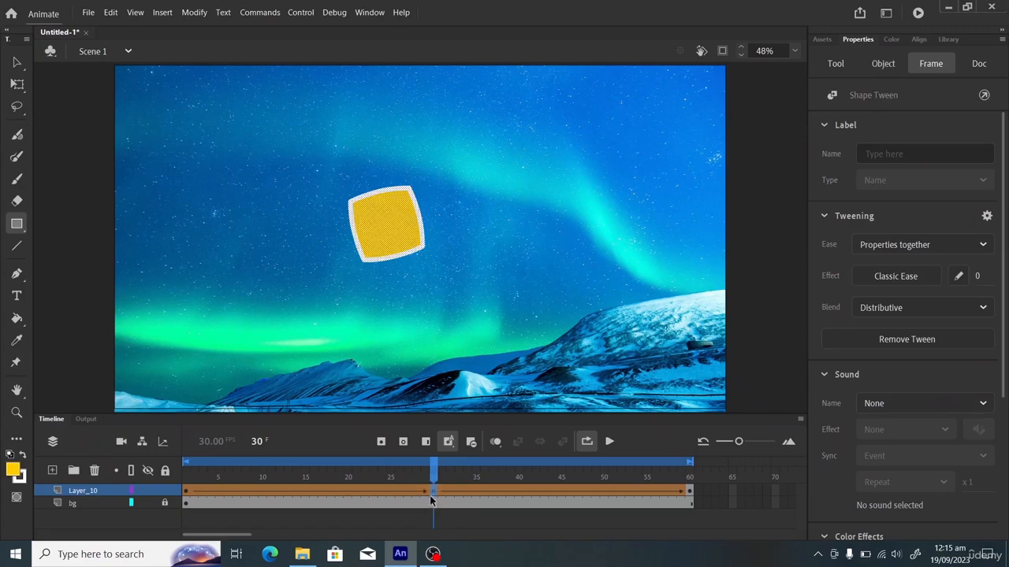
{"action": "key", "text": "Delete"}
{"action": "left_click", "coordinate": [16, 226]}
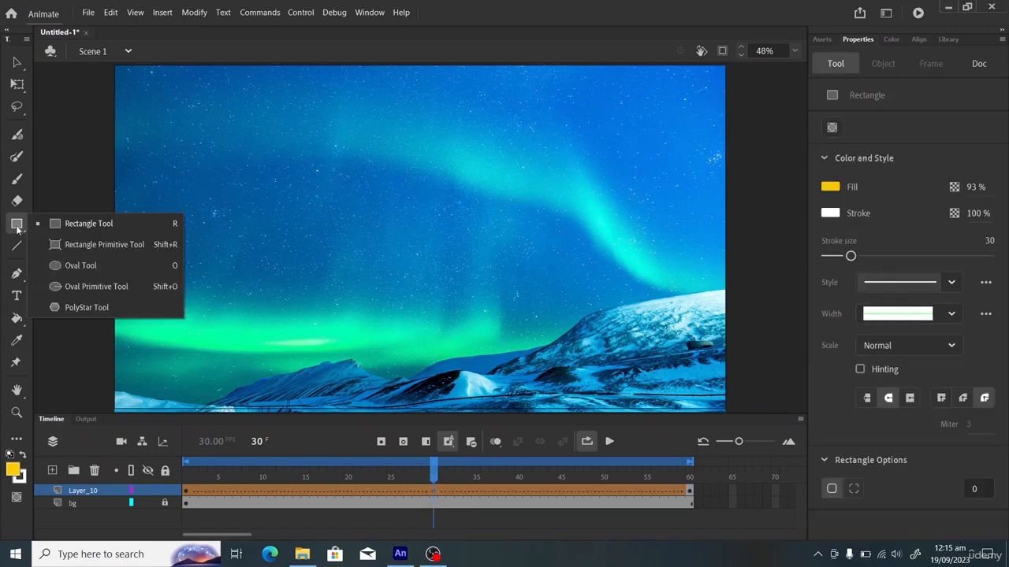
{"action": "left_click", "coordinate": [63, 308]}
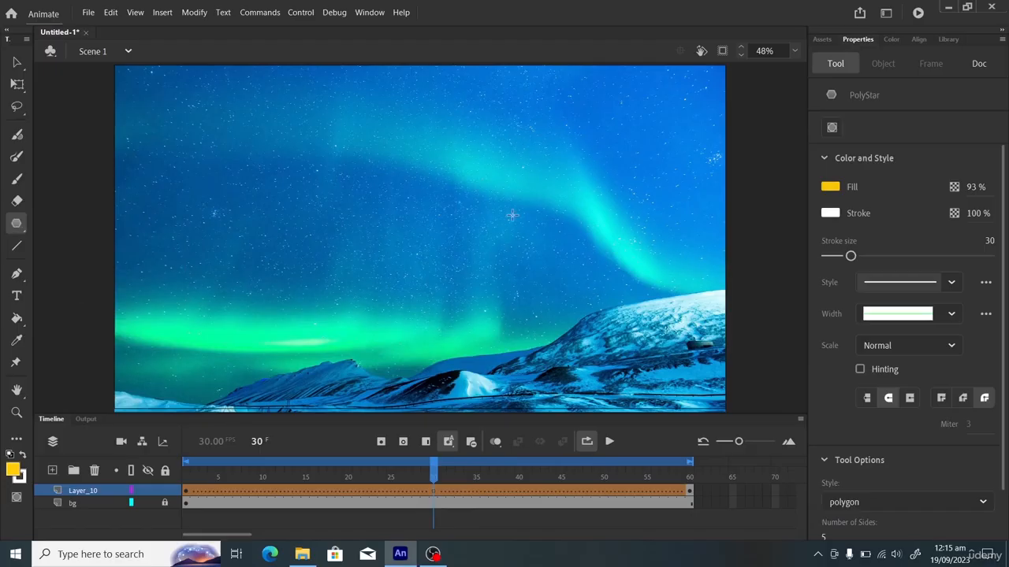
{"action": "mouse_move", "coordinate": [361, 174]}
{"action": "left_mouse_down"}
{"action": "mouse_move", "coordinate": [415, 210]}
{"action": "mouse_move", "coordinate": [443, 251]}
{"action": "left_mouse_up"}
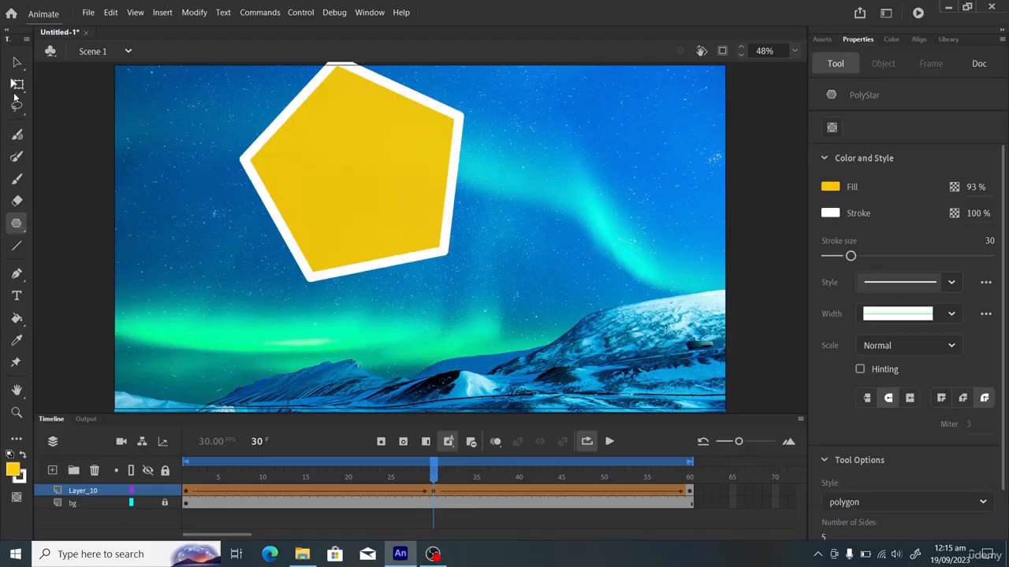
{"action": "left_click", "coordinate": [16, 61]}
{"action": "left_click_drag", "start_coordinate": [444, 196], "coordinate": [458, 233]}
{"action": "key", "text": "ctrl+z"}
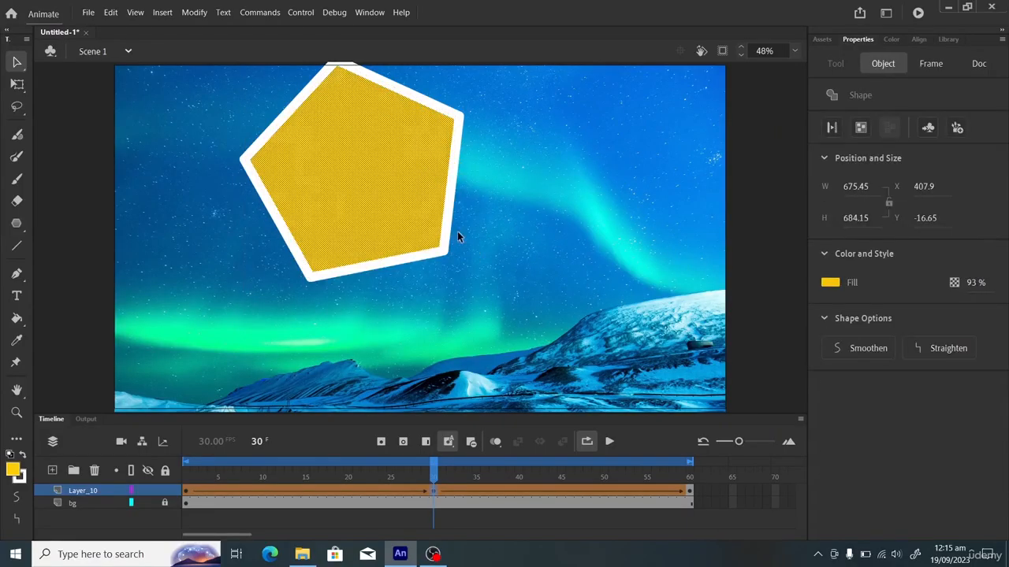
Select the whole pentagon with its stroke at frame 30 and move it down and right towards the stage's centre
{"action": "left_click", "coordinate": [16, 83]}
{"action": "left_click_drag", "start_coordinate": [509, 328], "coordinate": [175, 61]}
{"action": "left_click_drag", "start_coordinate": [341, 87], "coordinate": [406, 163]}
Play the circle-to-pentagon-to-square animation from the start and pause it
{"action": "left_click_drag", "start_coordinate": [435, 469], "coordinate": [196, 465]}
{"action": "left_click", "coordinate": [610, 442]}
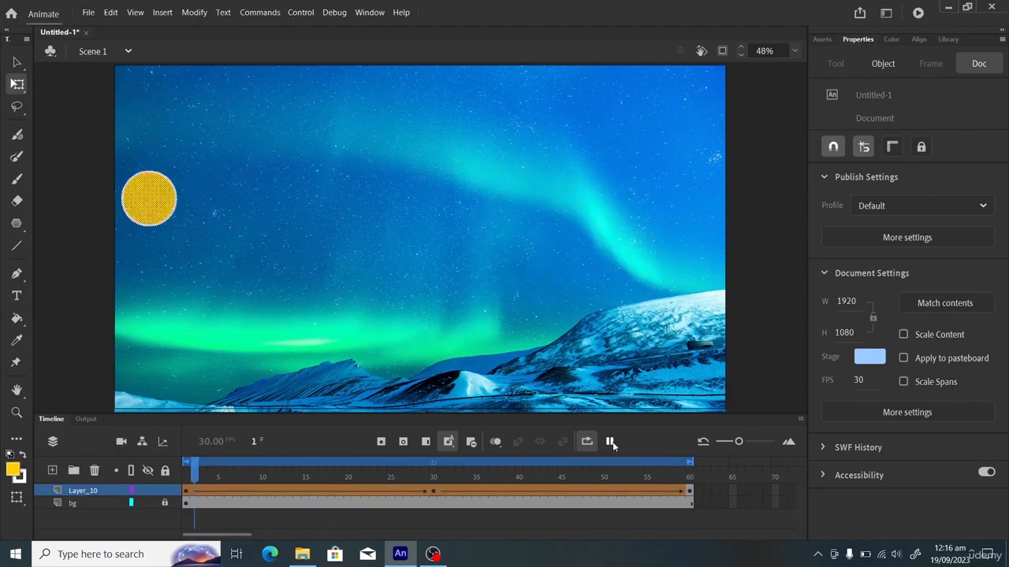
{"action": "left_click", "coordinate": [610, 442]}
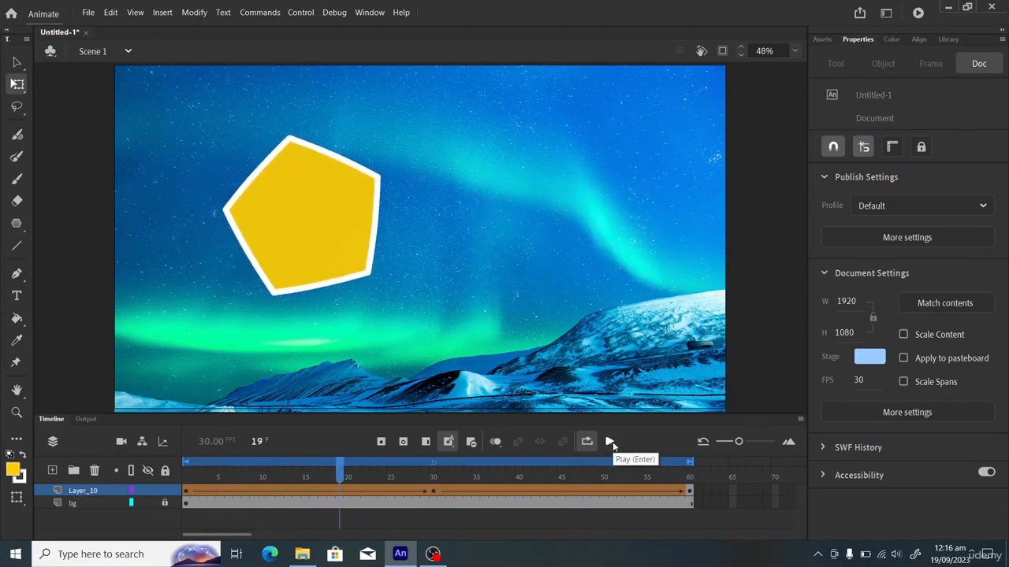
View the ease effect choices of the shape tween span between frames 30 and 60, keeping Classic Ease
{"action": "left_click", "coordinate": [468, 490]}
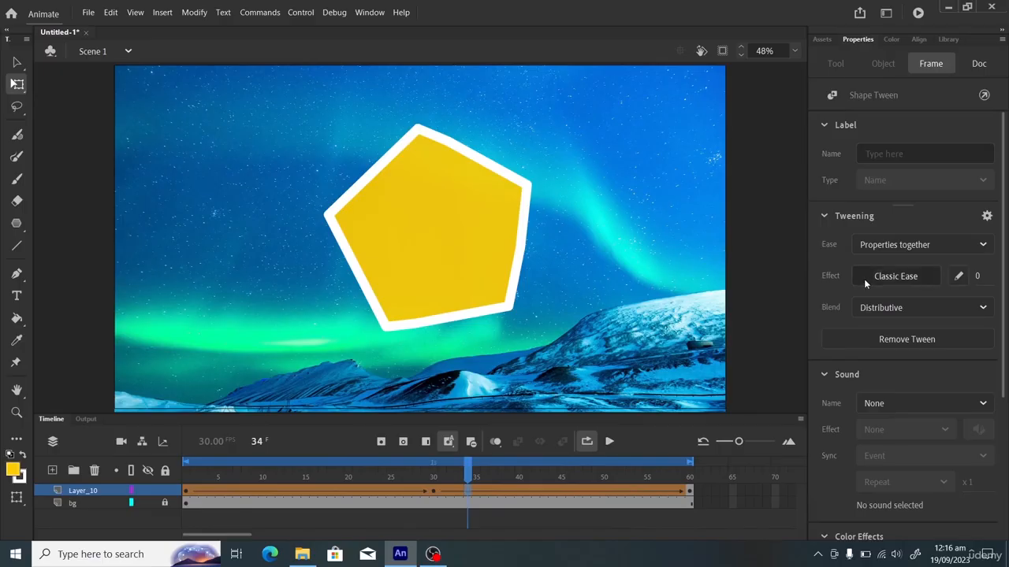
{"action": "left_click", "coordinate": [865, 278]}
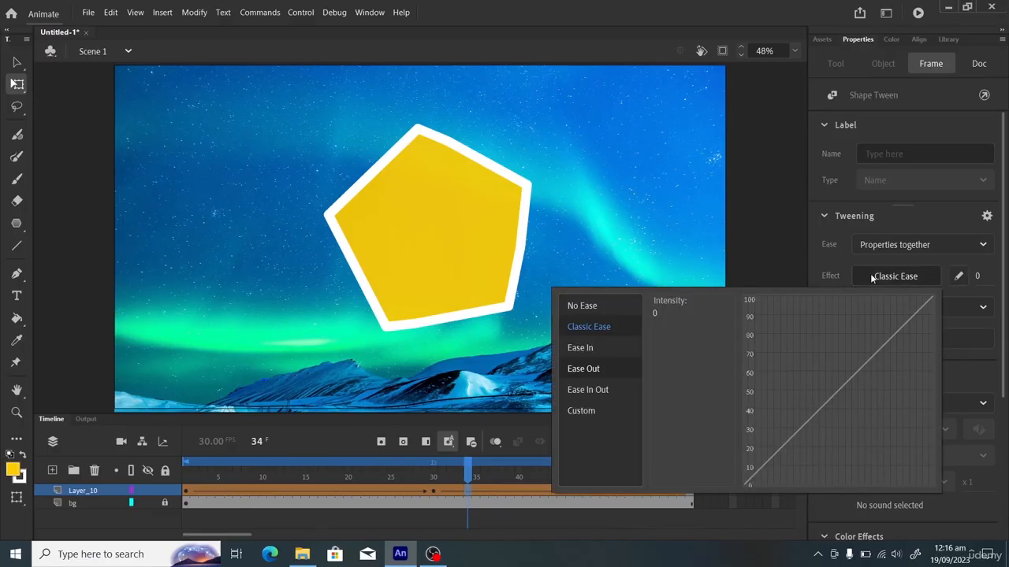
{"action": "left_click", "coordinate": [841, 275]}
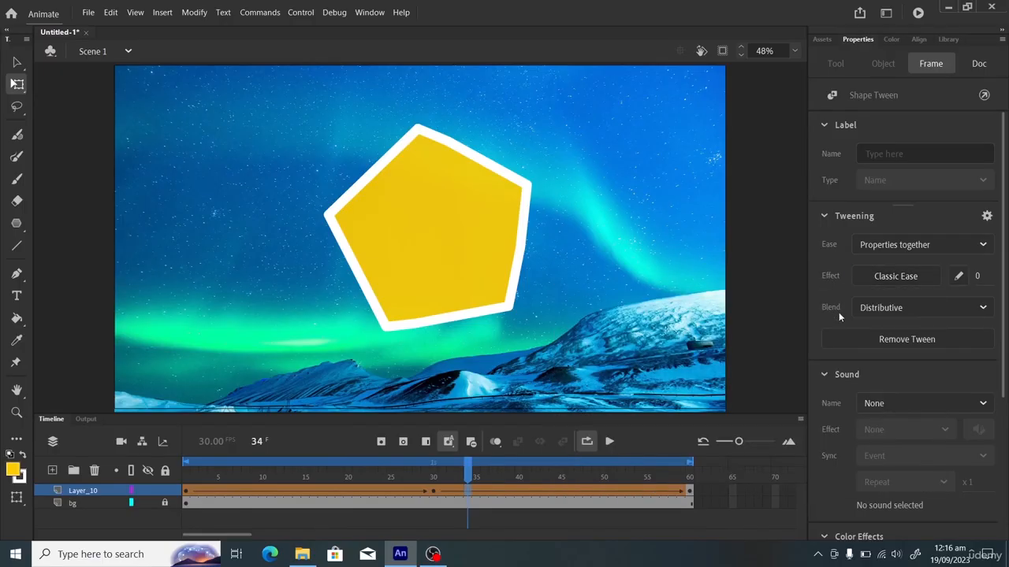